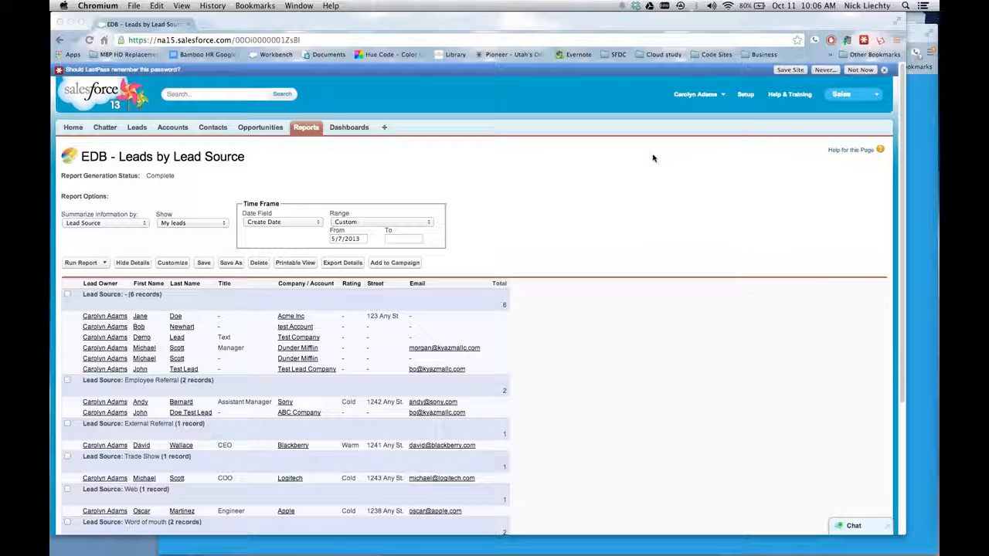
List all items under Reports & Dashboards and search them for "lead"
click(309, 129)
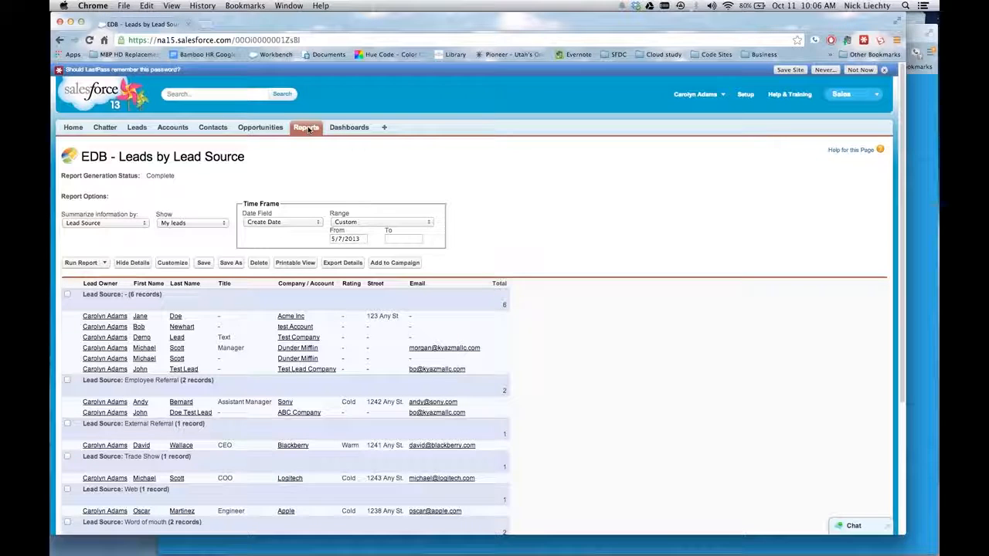
click(309, 129)
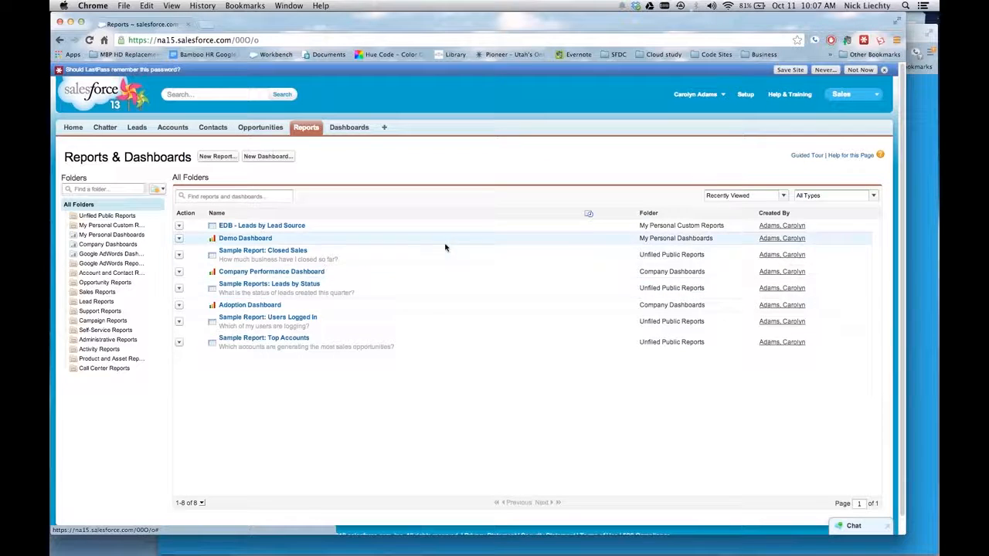
click(718, 196)
click(720, 206)
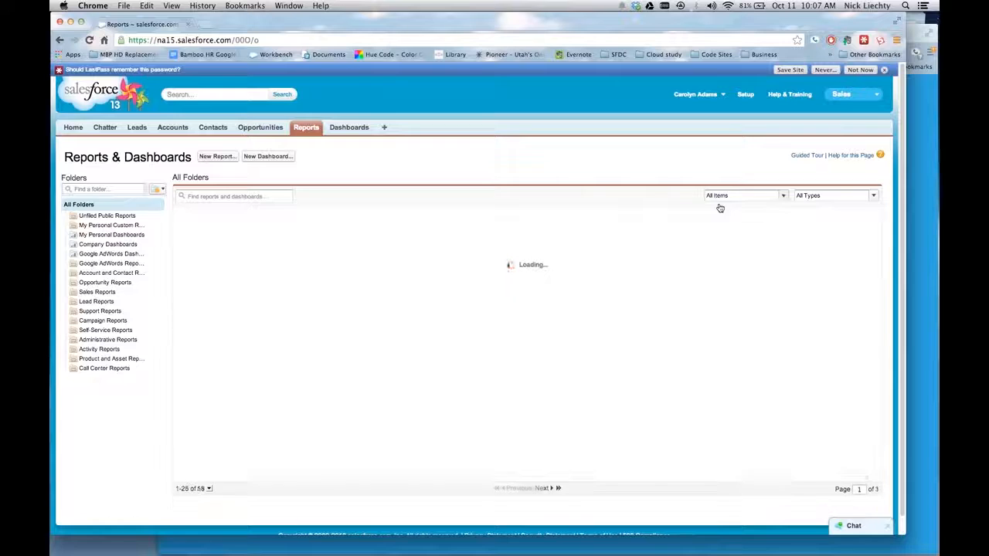
click(288, 196)
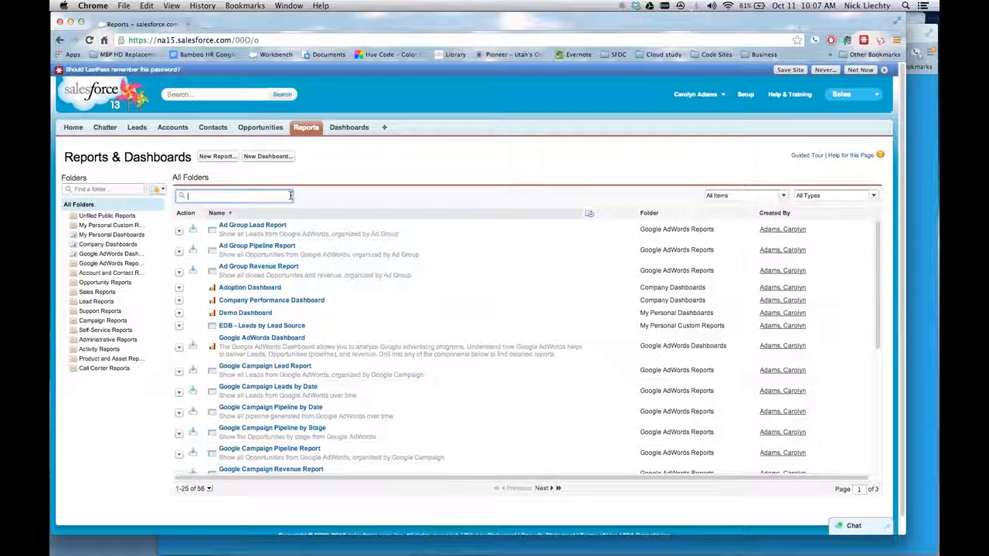
text(lead)
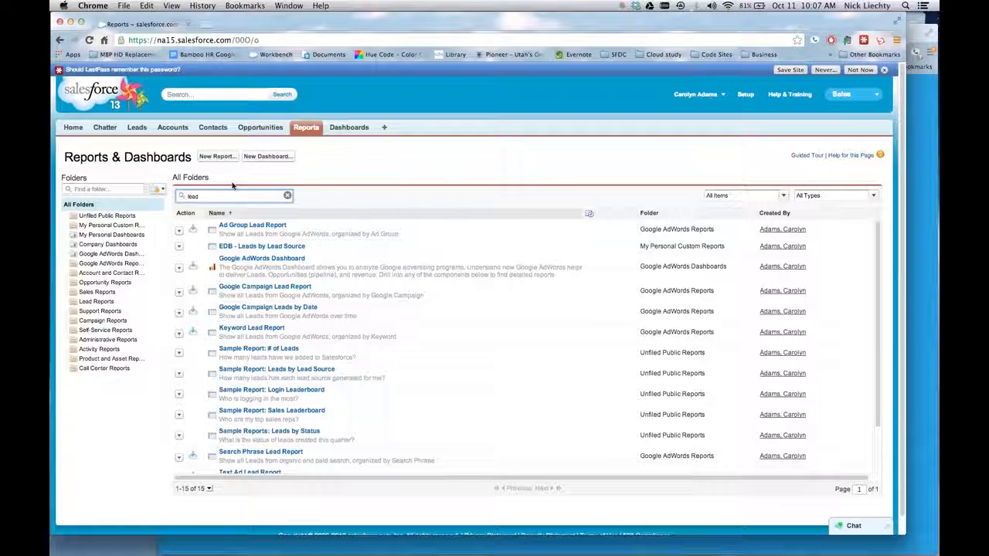
Browse the Call Center, Support, Lead and Sales report folders
click(108, 368)
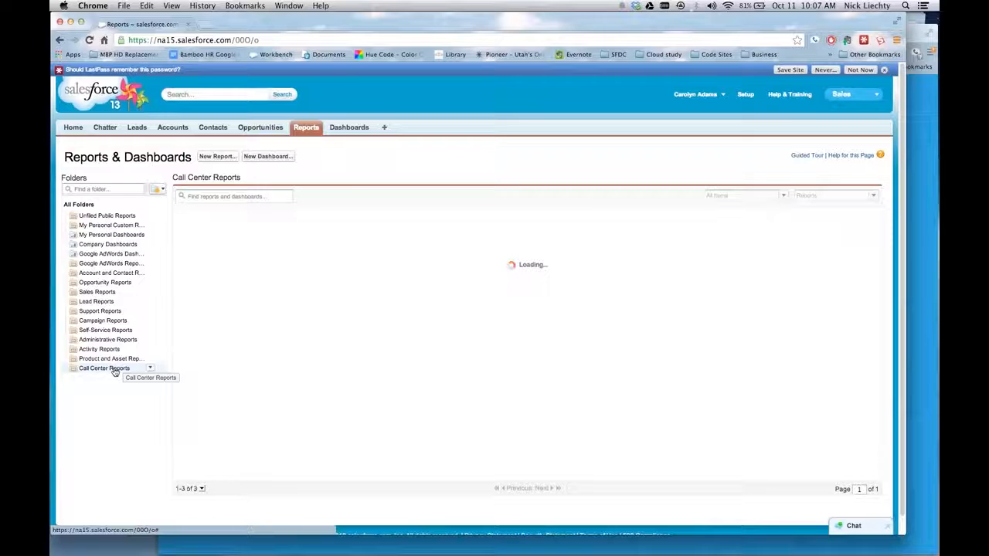
click(100, 311)
click(98, 302)
click(98, 292)
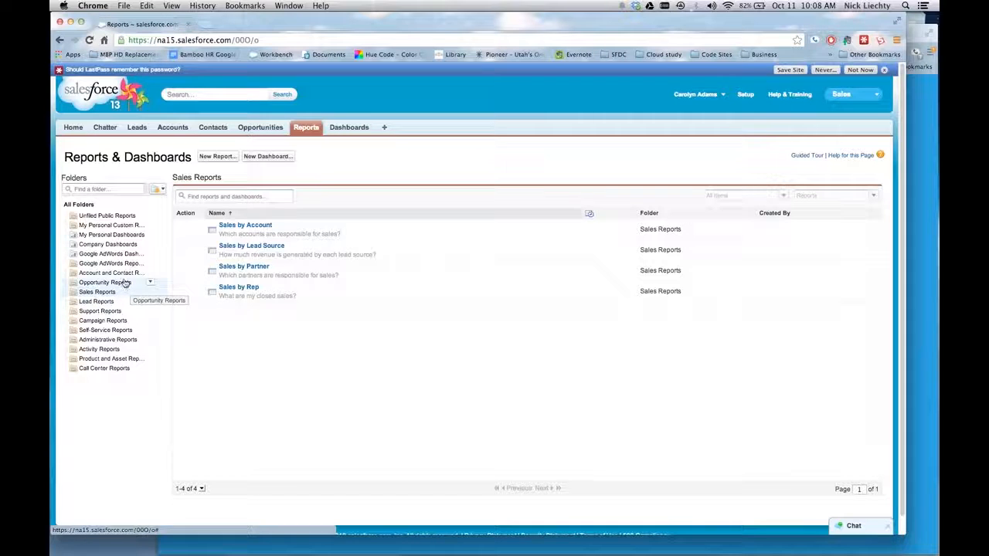
Check the options for creating a new folder, and search the folder list for "supp"
click(162, 191)
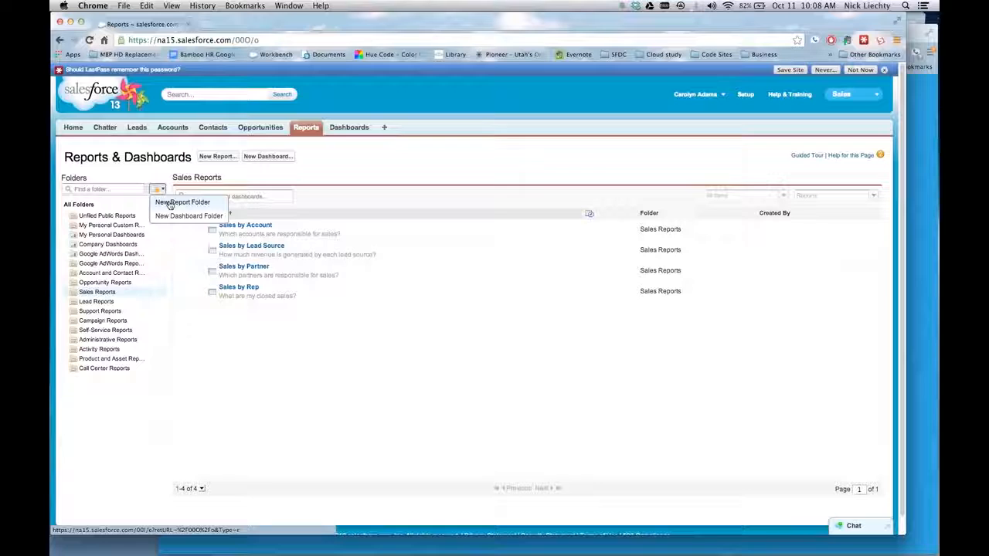
click(120, 188)
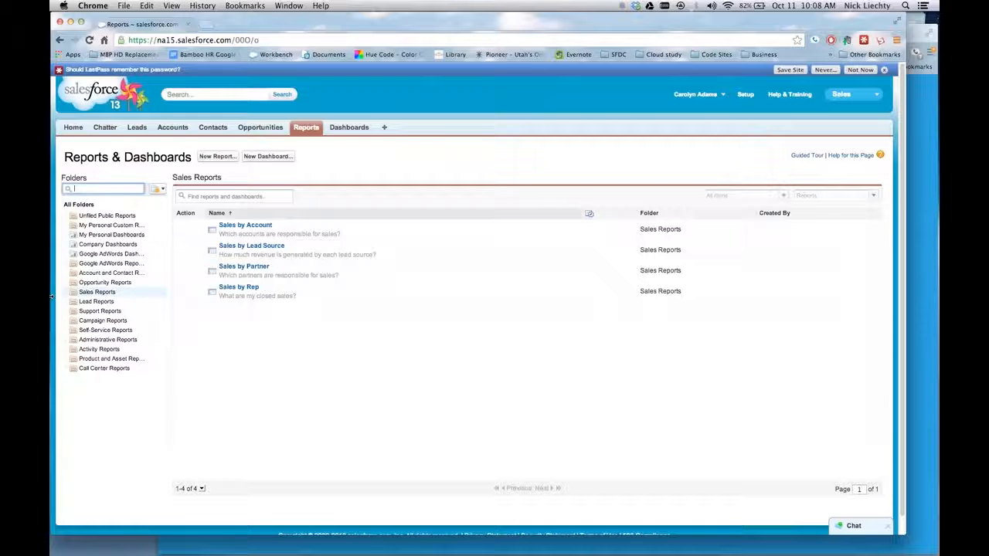
text(supp)
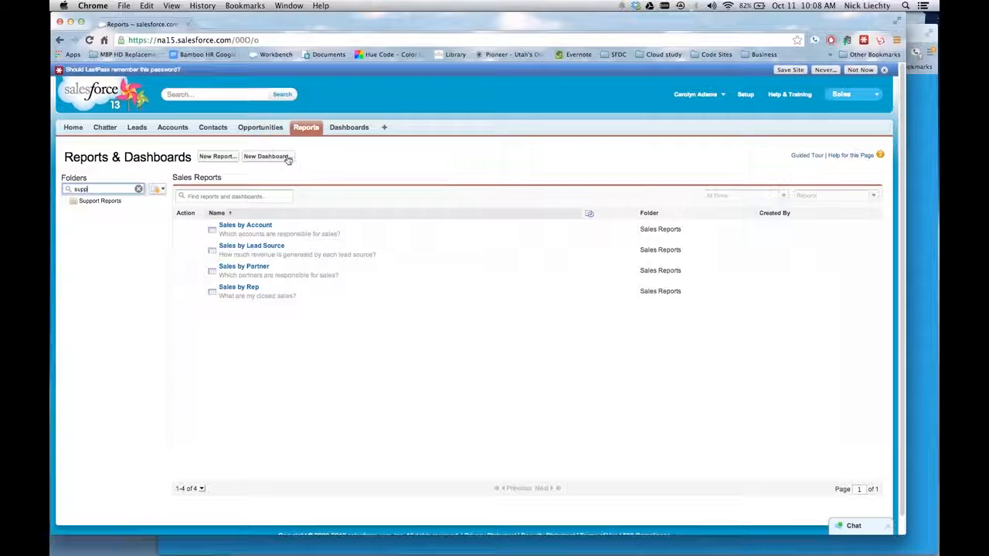
Open the All Contacts list view and sort it by Account Name
click(219, 129)
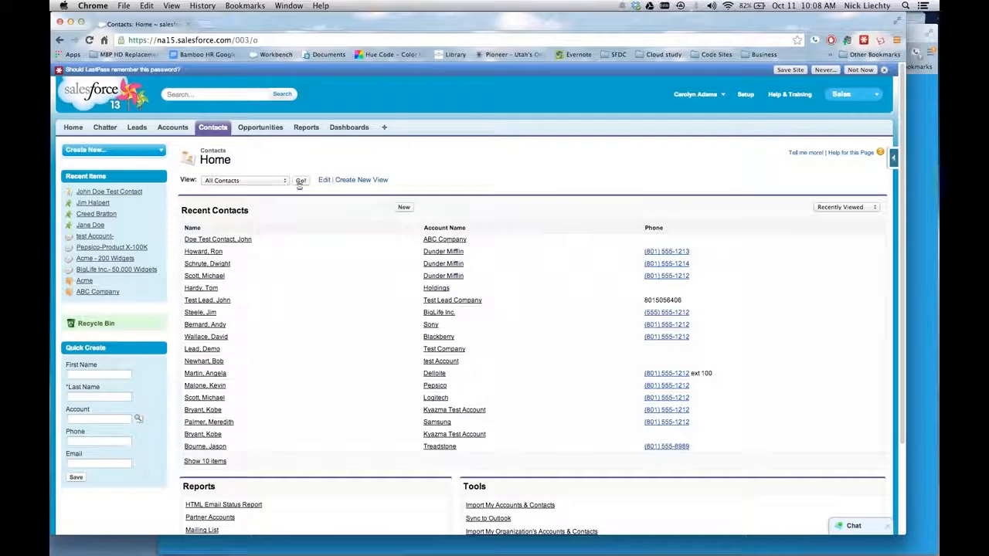
click(300, 180)
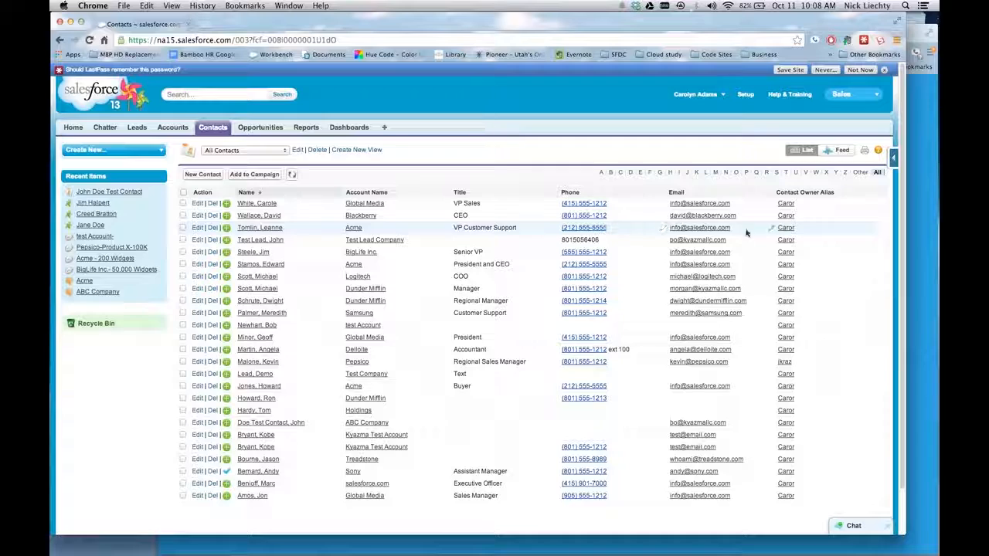
click(358, 193)
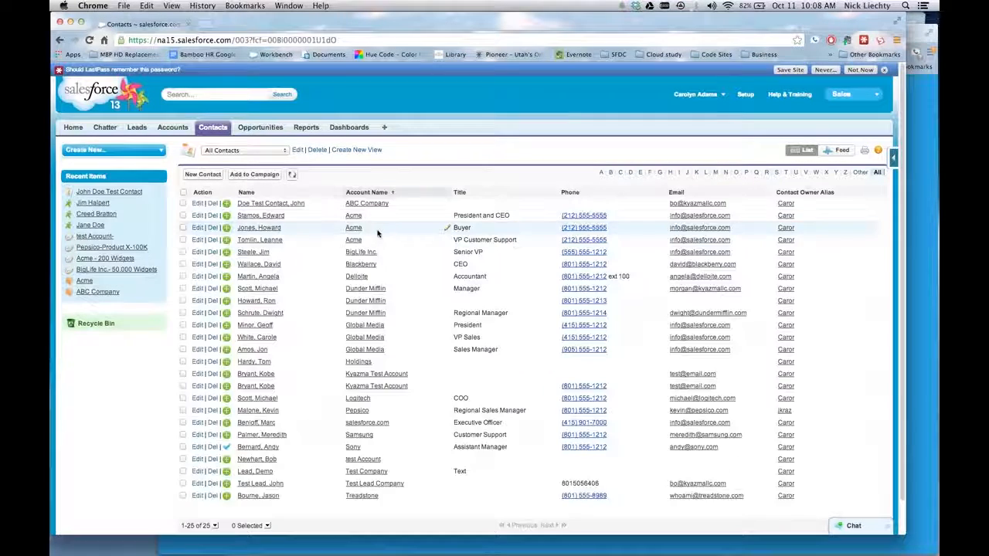
Select all listed contacts, view the Account Name edit options for the ABC Company contact, and cancel without changes
click(184, 193)
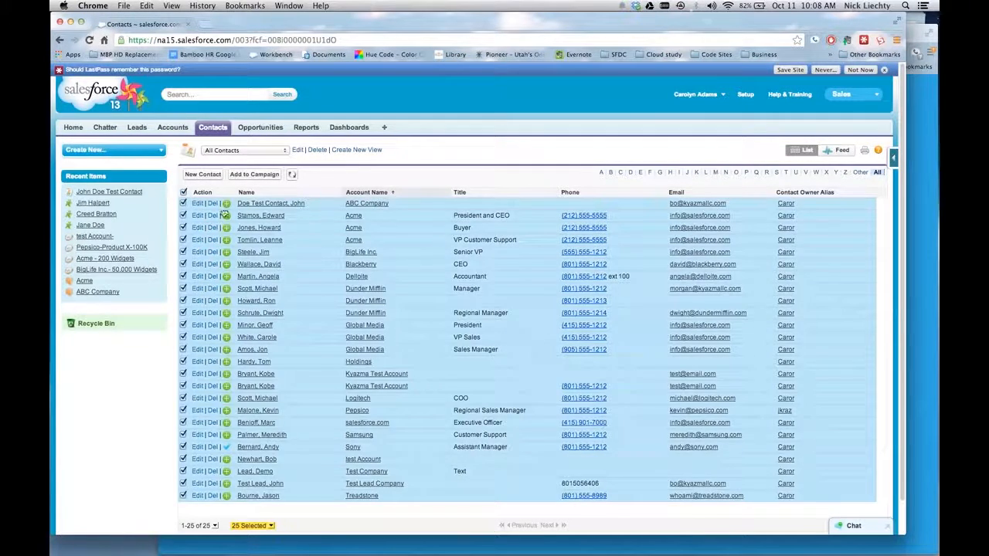
double_click(403, 205)
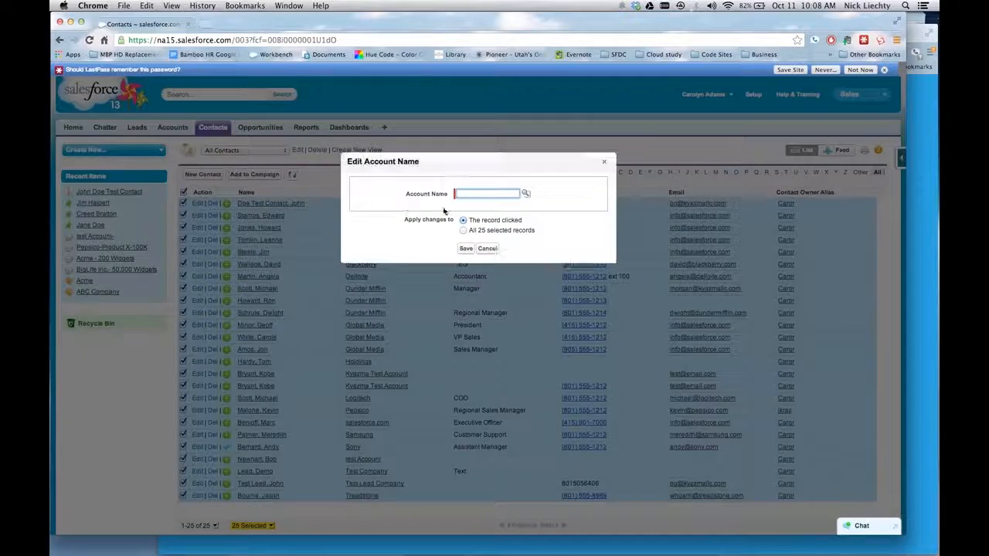
click(487, 248)
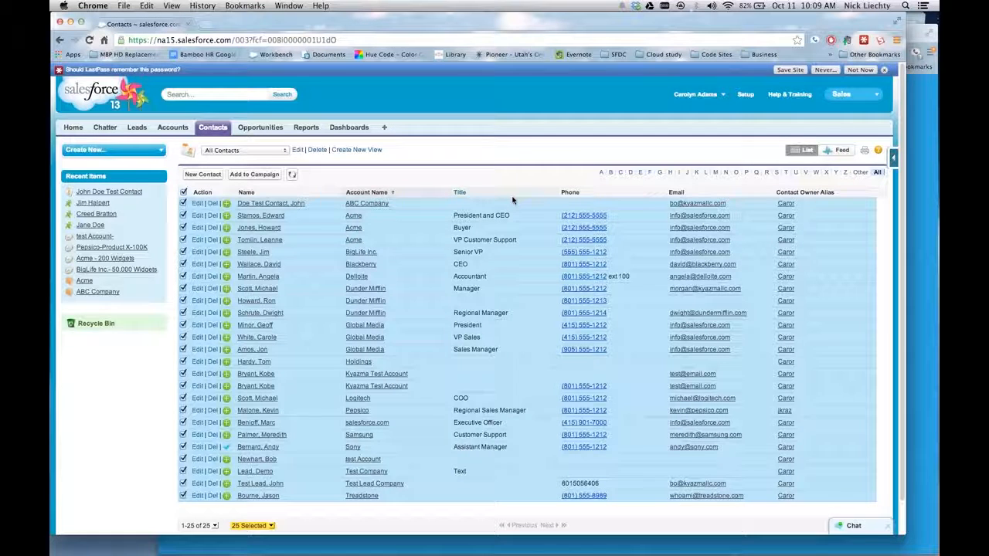
Open the Demo Dashboard and inspect the report behind its Closed Sales YTD gauge
click(309, 128)
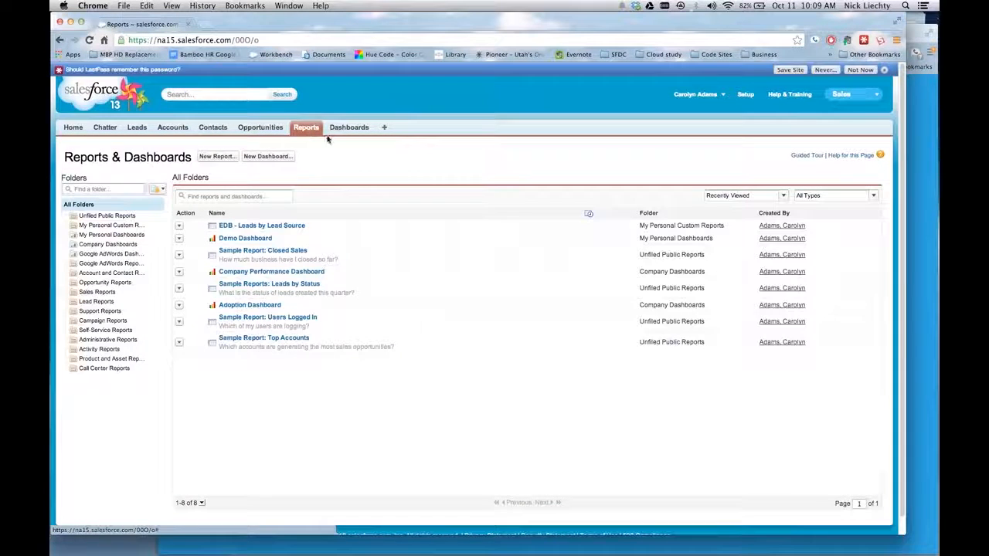
click(349, 128)
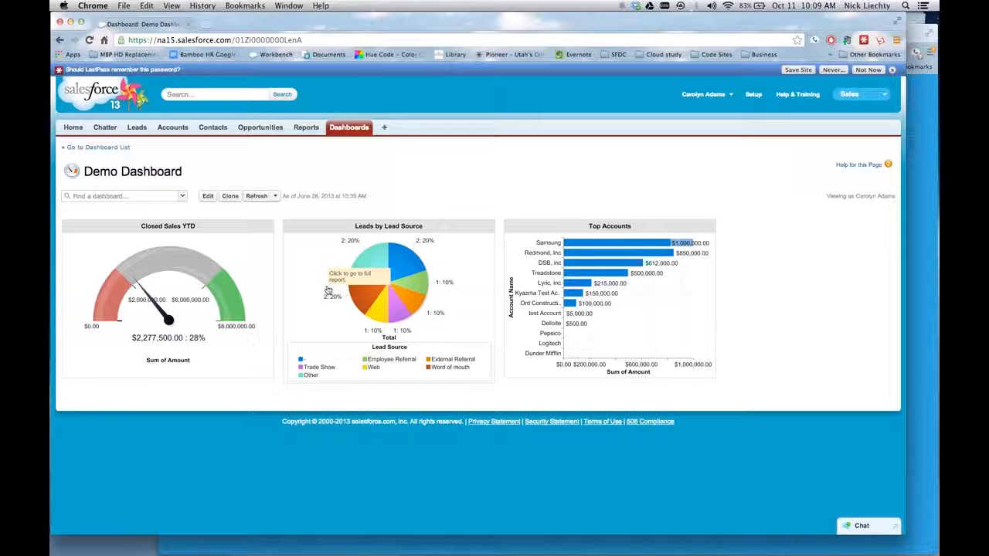
click(239, 249)
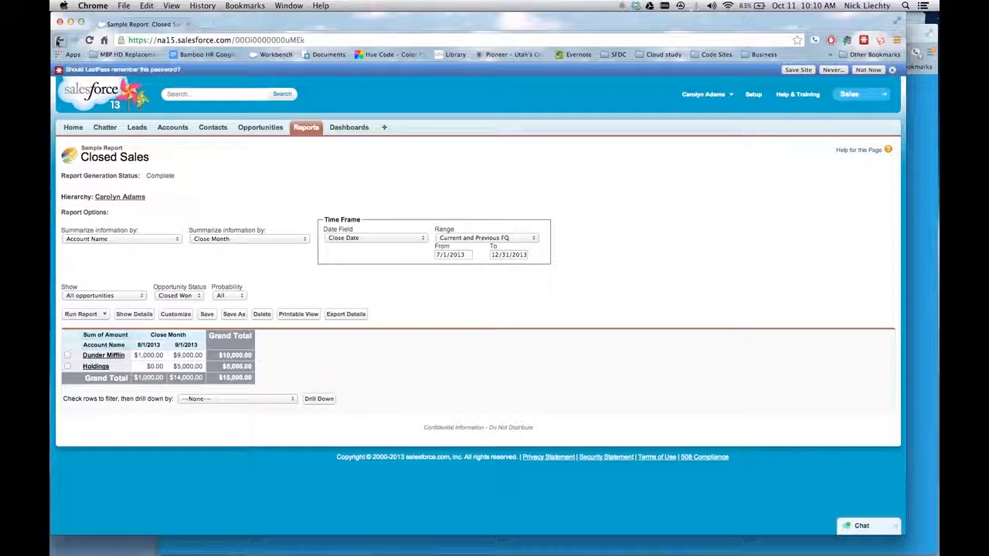
click(57, 41)
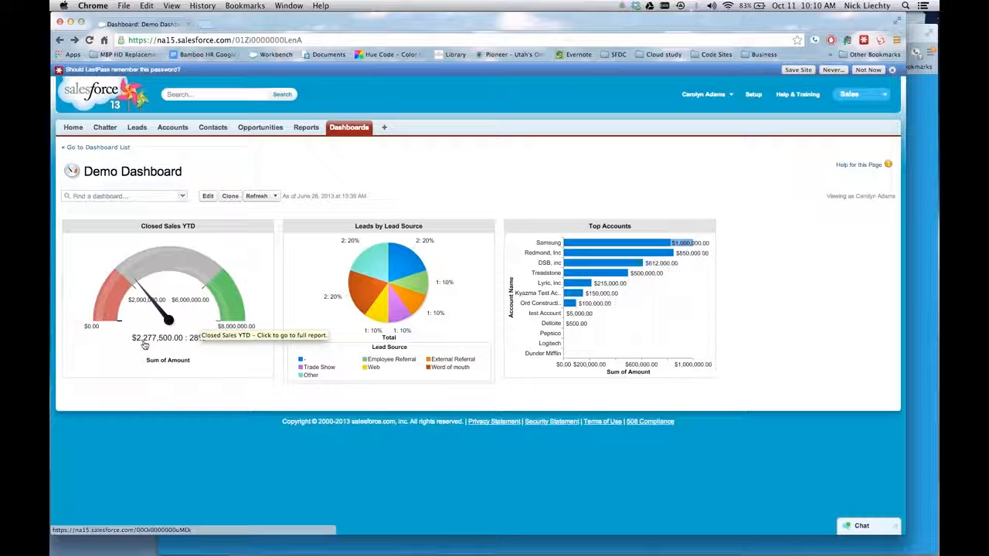
click(239, 257)
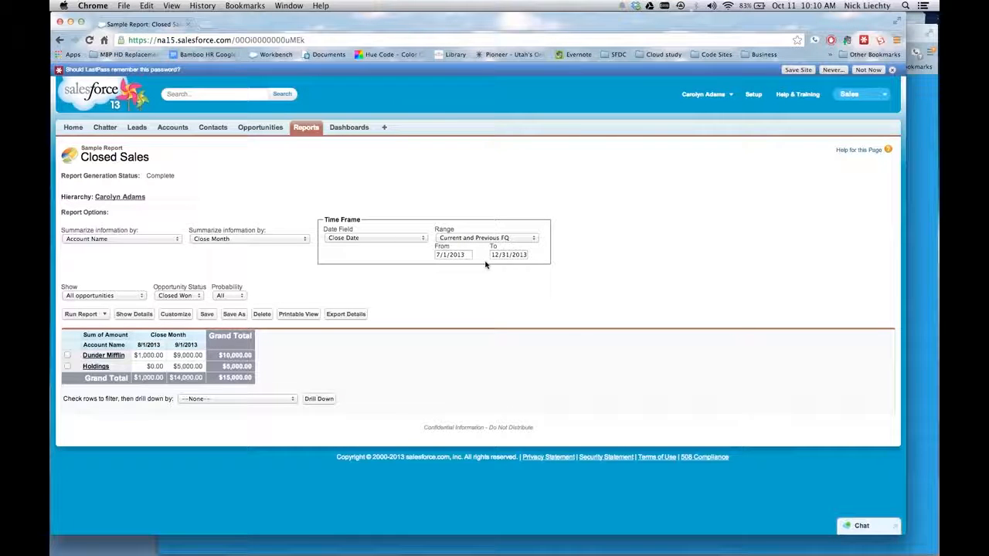
Return to the Demo Dashboard and refresh its data
click(59, 40)
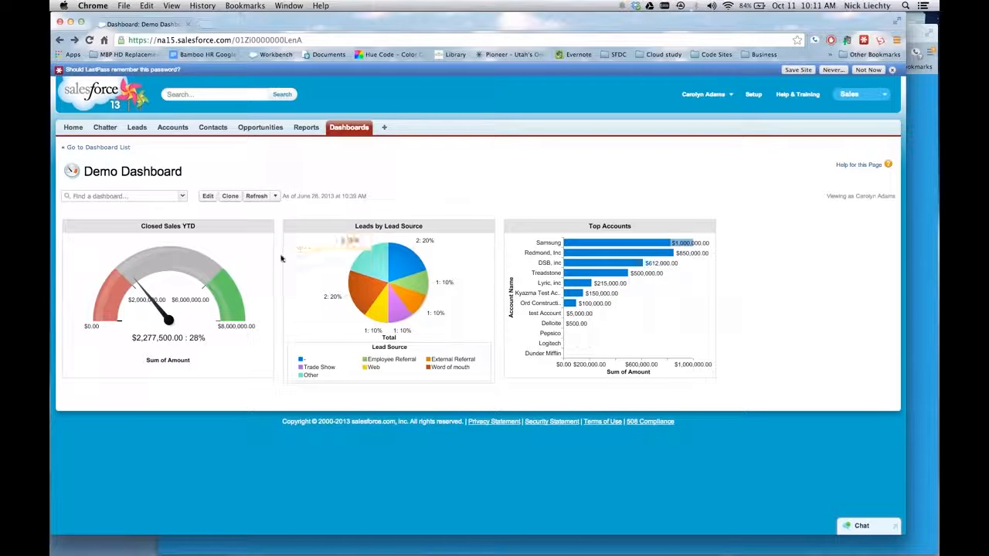
click(275, 197)
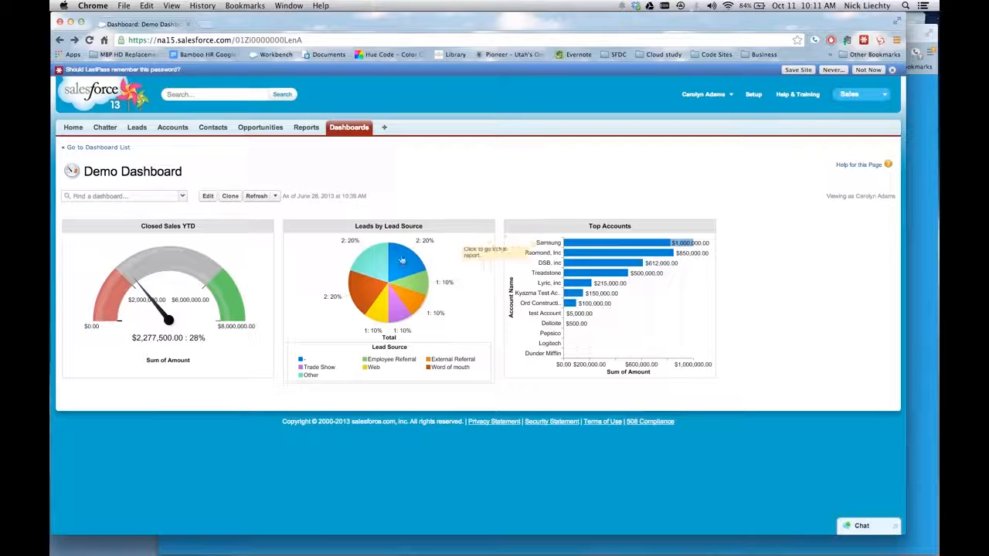
click(255, 196)
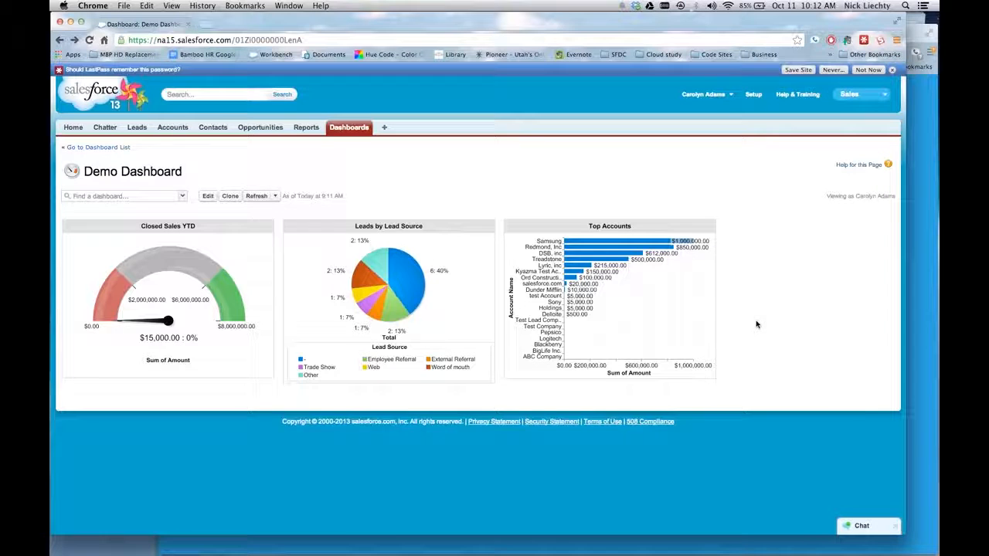
Open the Company Performance Dashboard from the Company Dashboards folder and look through all its components
click(305, 130)
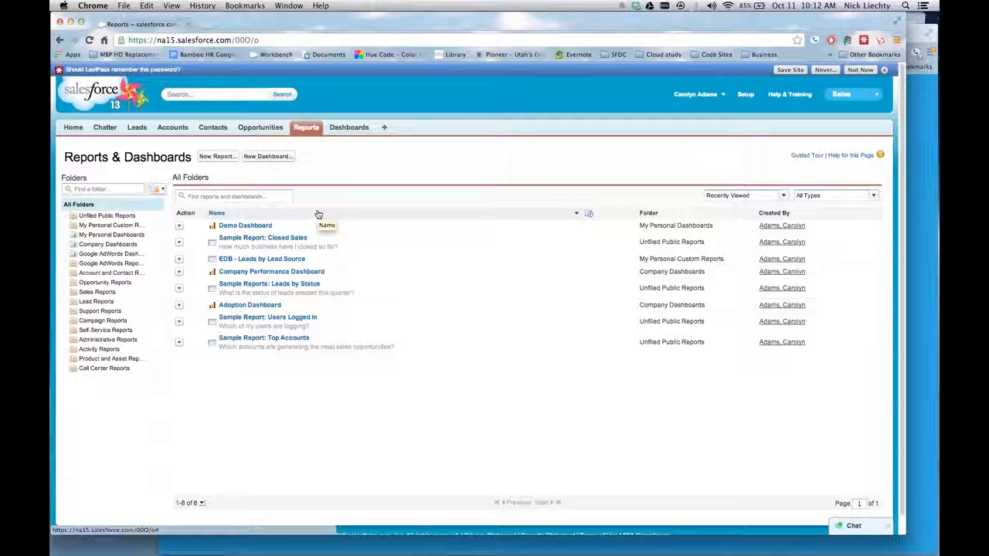
click(128, 237)
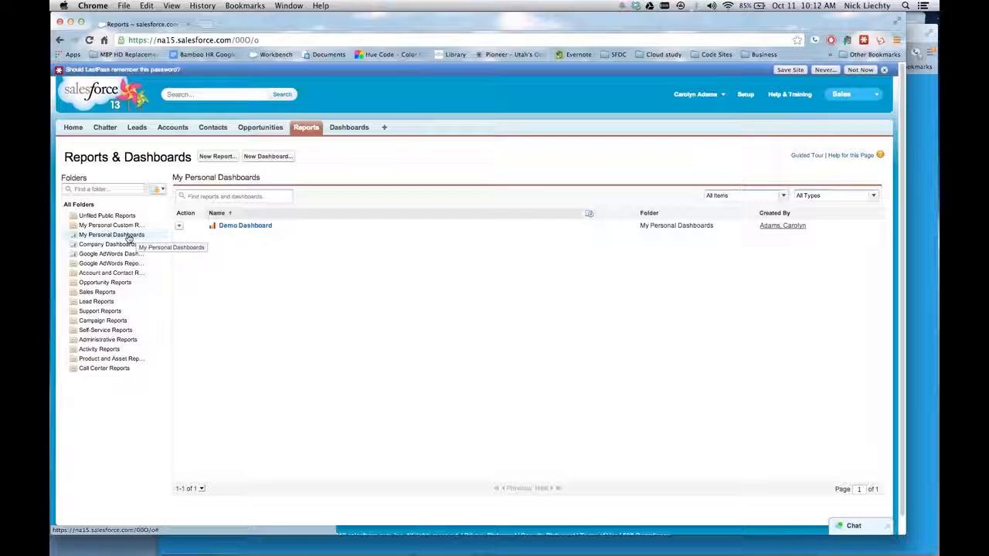
click(127, 244)
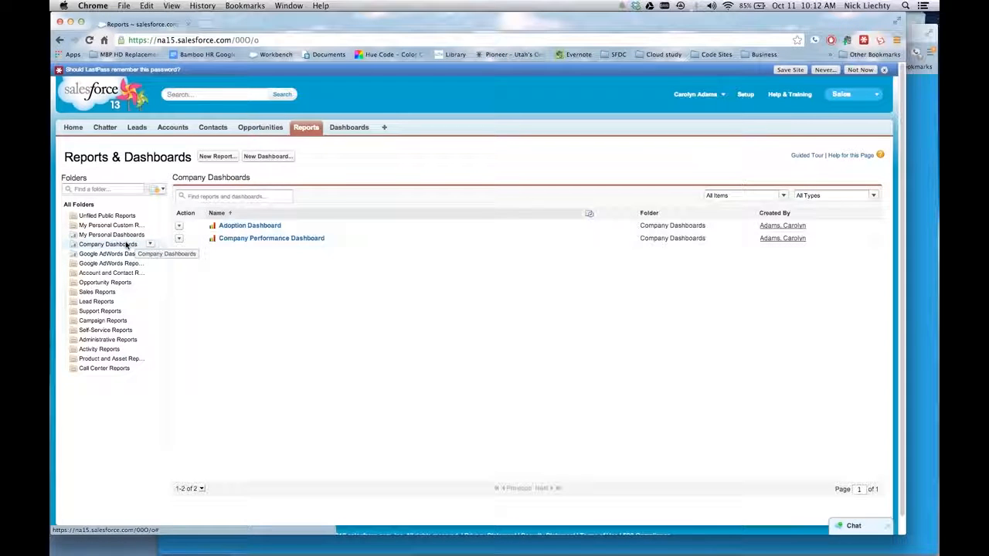
click(227, 239)
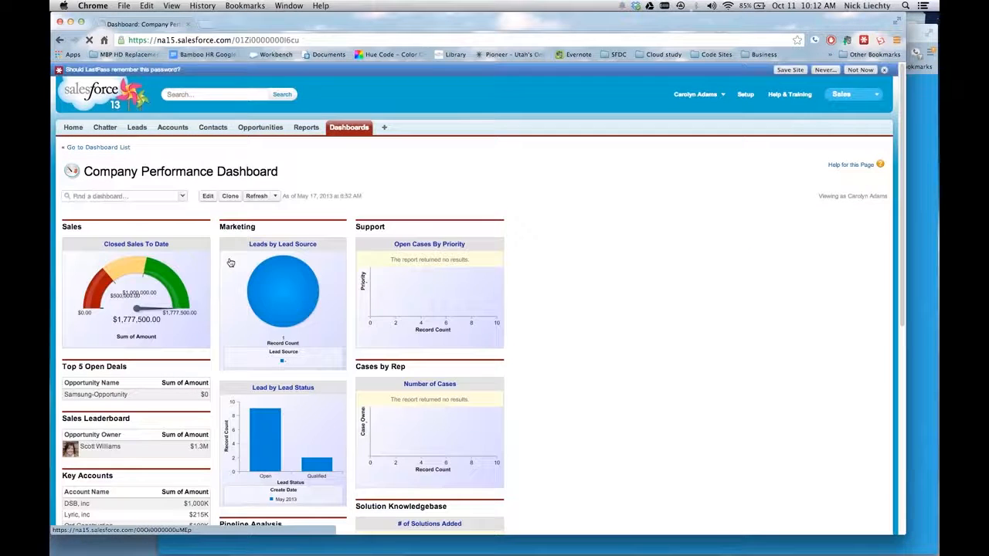
scroll(286, 286, down, 2)
scroll(286, 286, down, 3)
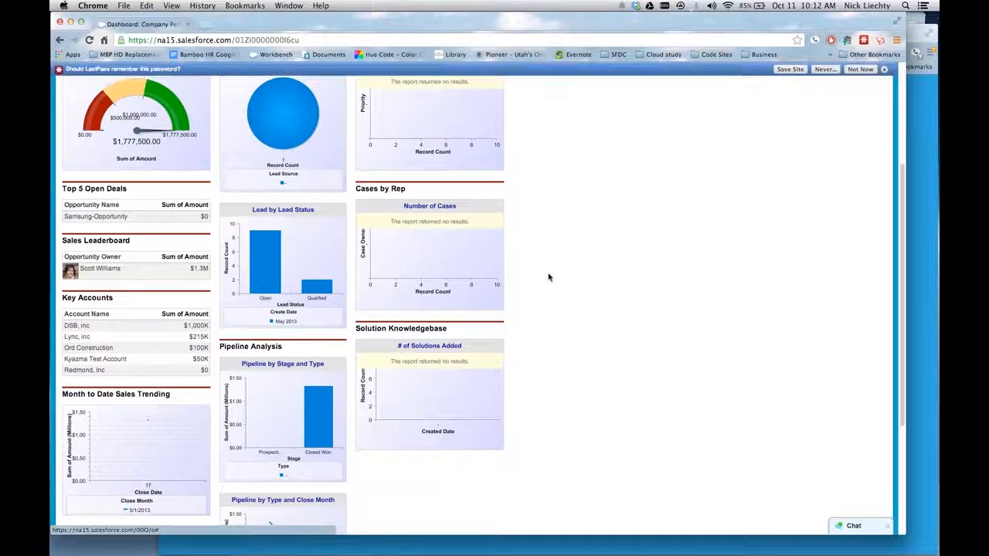
scroll(549, 277, down, 1)
scroll(549, 279, down, 2)
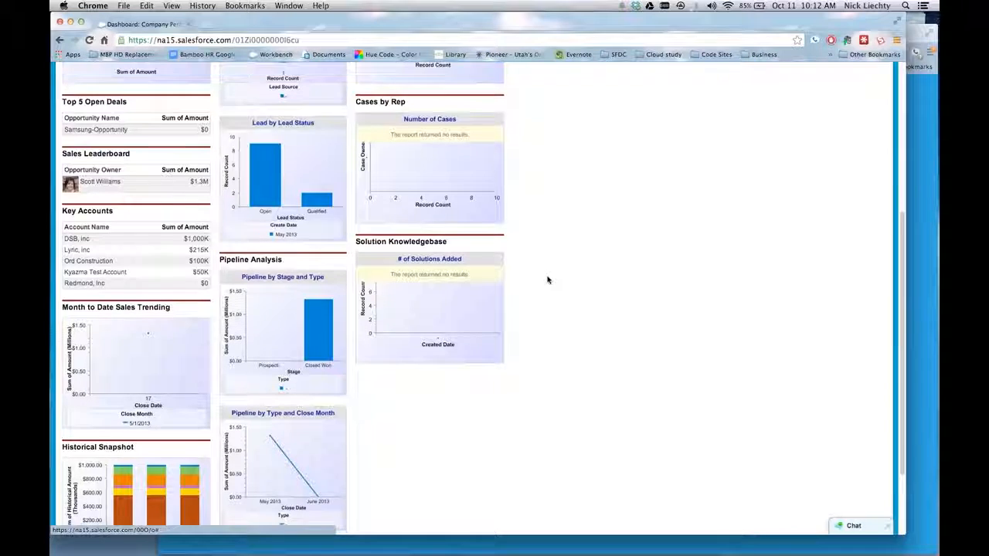
scroll(549, 278, down, 1)
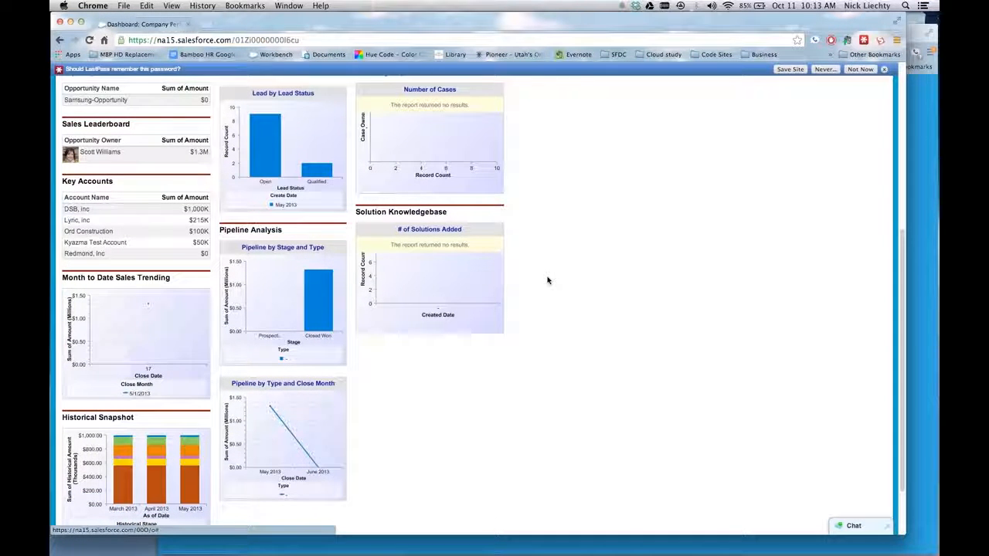
scroll(548, 280, up, 8)
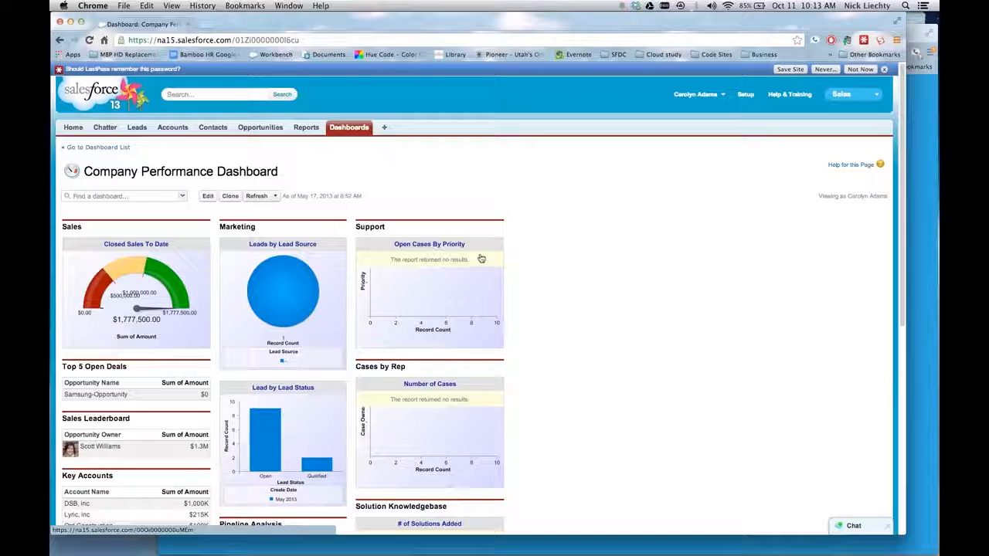
Edit the Company Performance Dashboard, change the Closed Sales To Date gauge to a funnel chart, and close the editor without saving
click(207, 197)
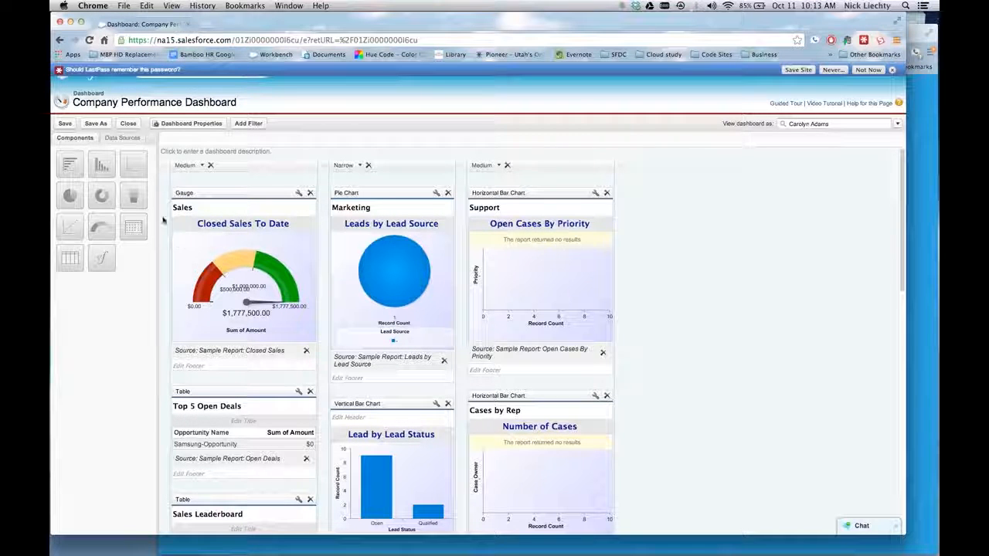
drag(135, 198, 208, 257)
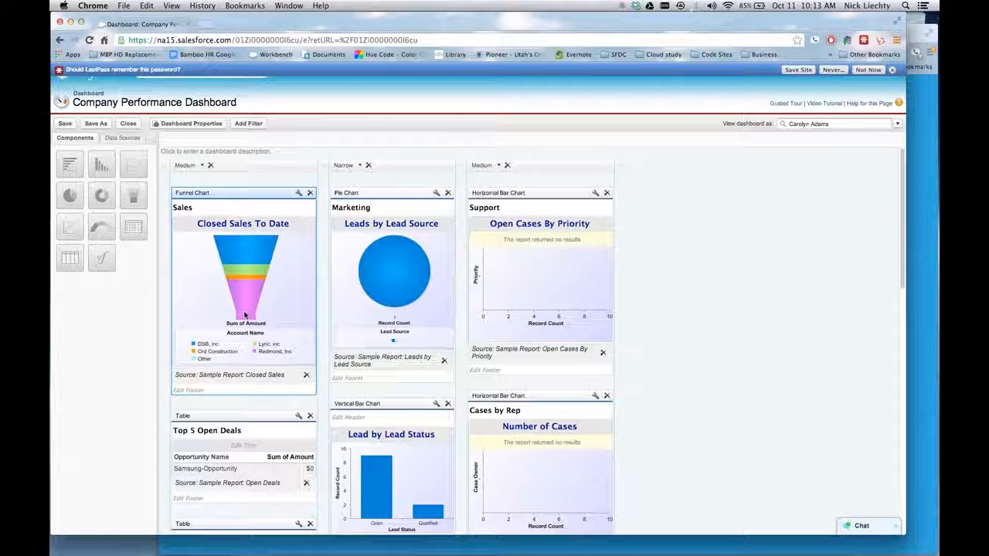
click(129, 124)
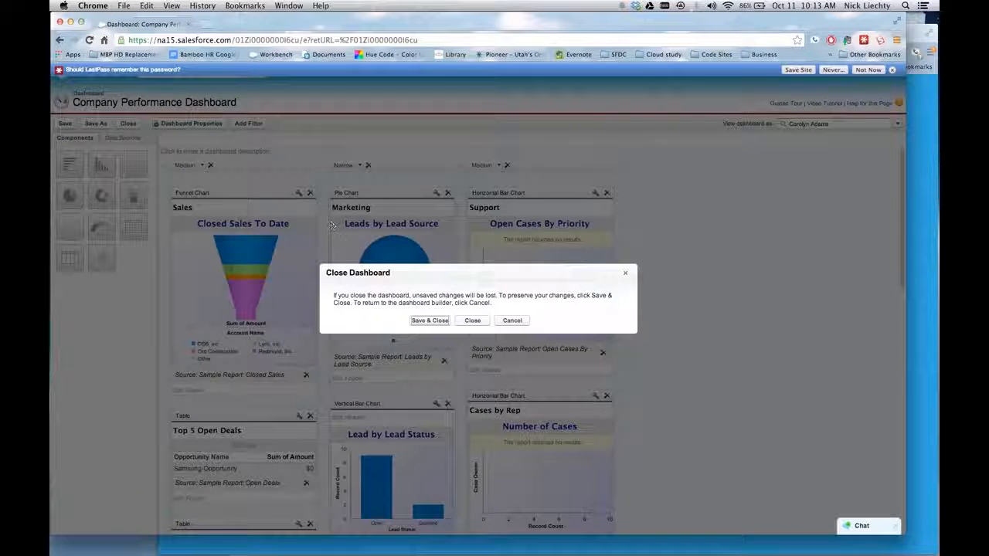
click(481, 324)
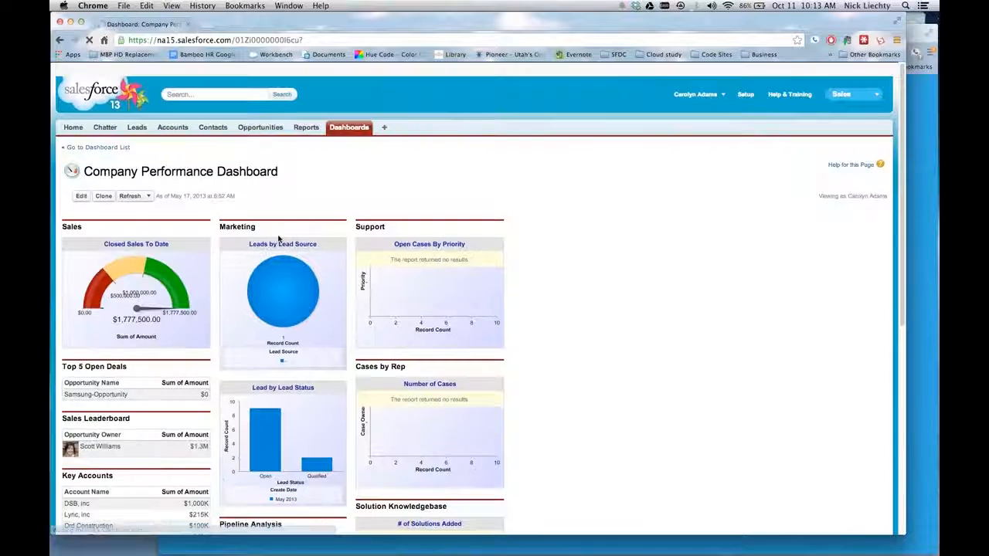
List all items across the report and dashboard folders and open Sample Report: # of Accounts
click(303, 129)
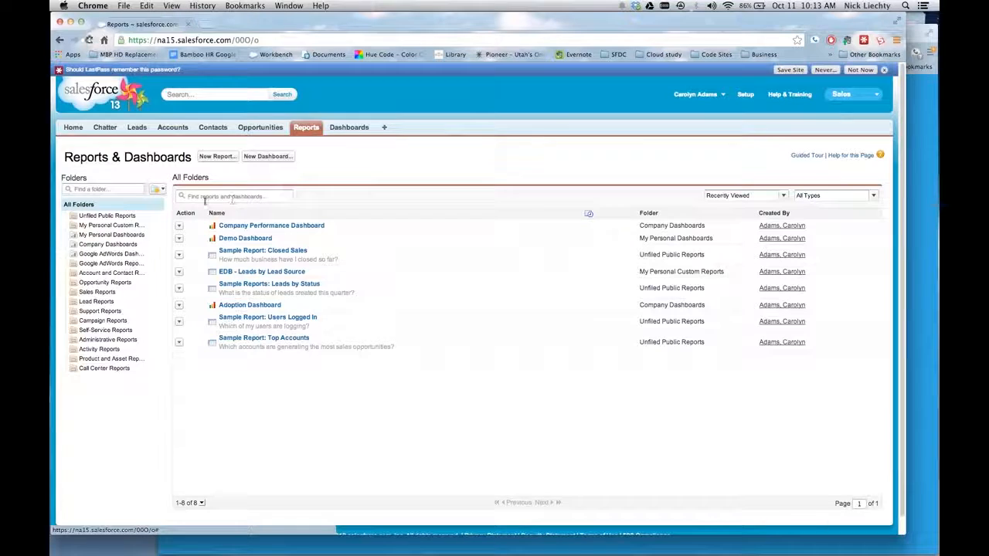
click(713, 199)
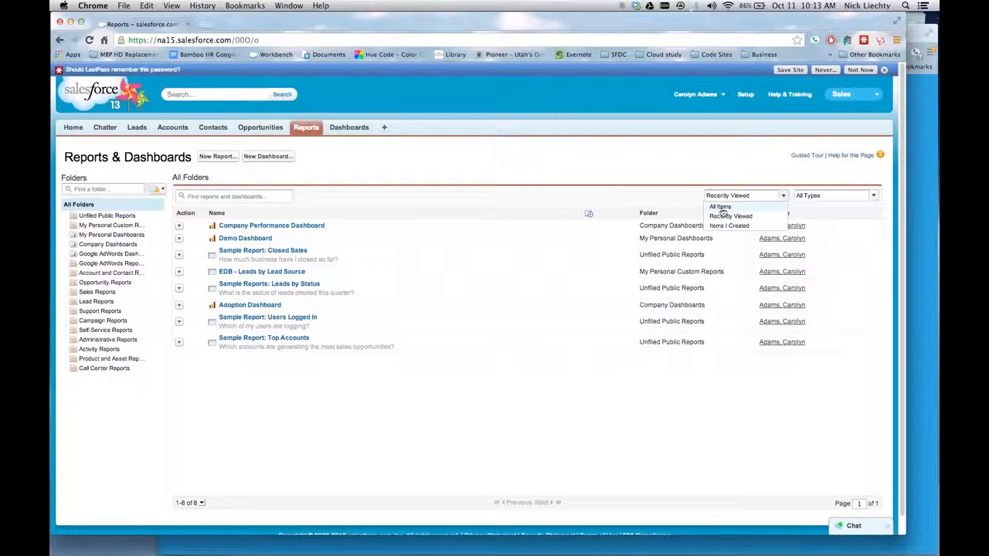
click(720, 207)
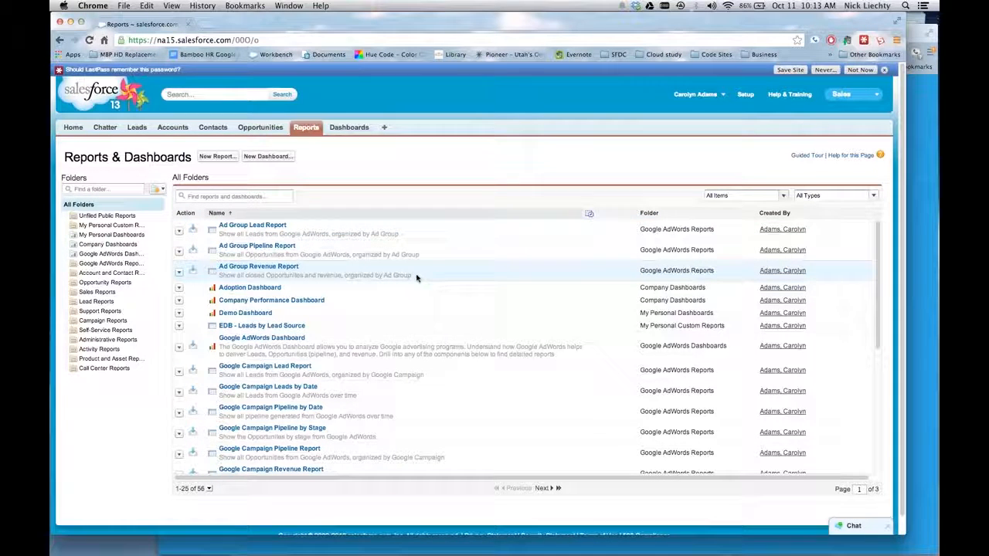
scroll(410, 274, down, 1)
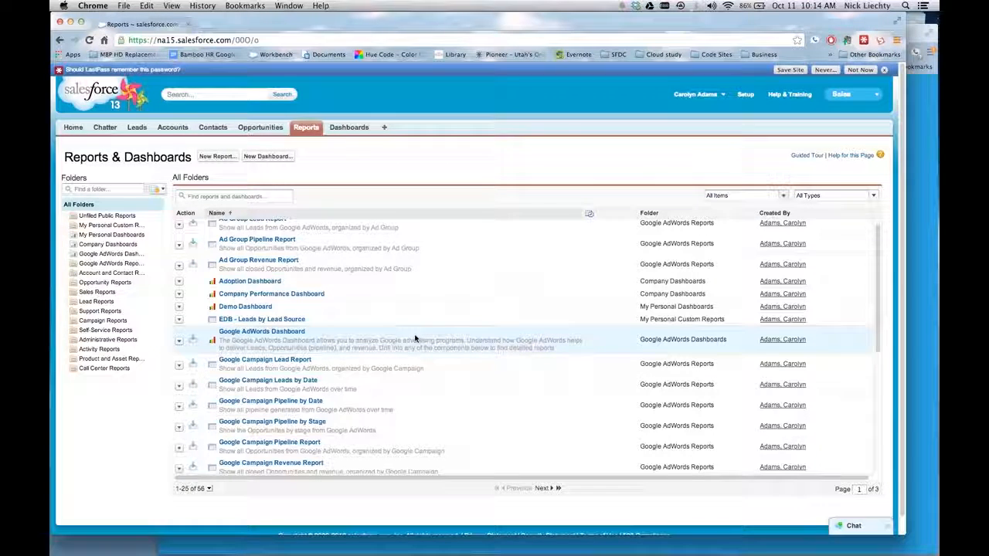
scroll(415, 341, down, 3)
scroll(418, 345, down, 6)
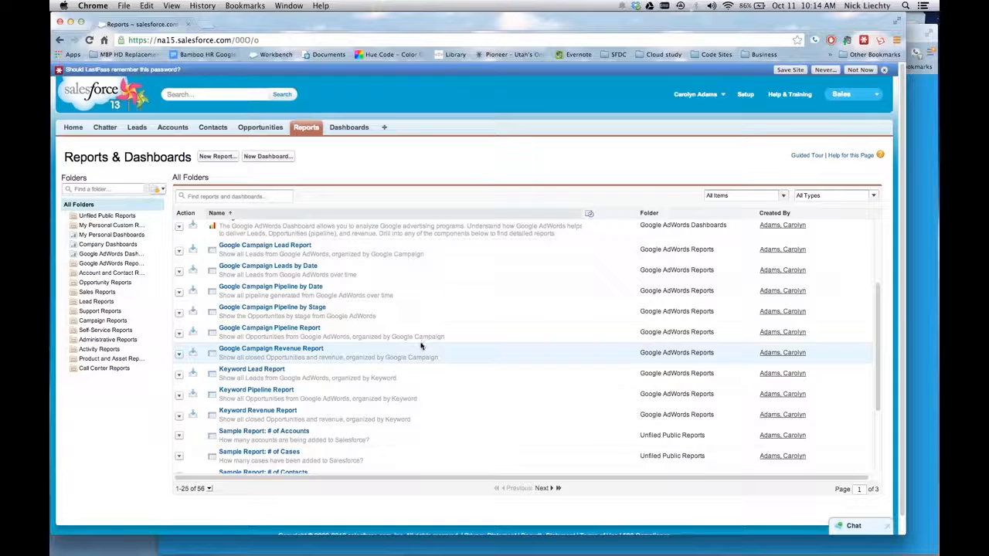
scroll(424, 345, down, 1)
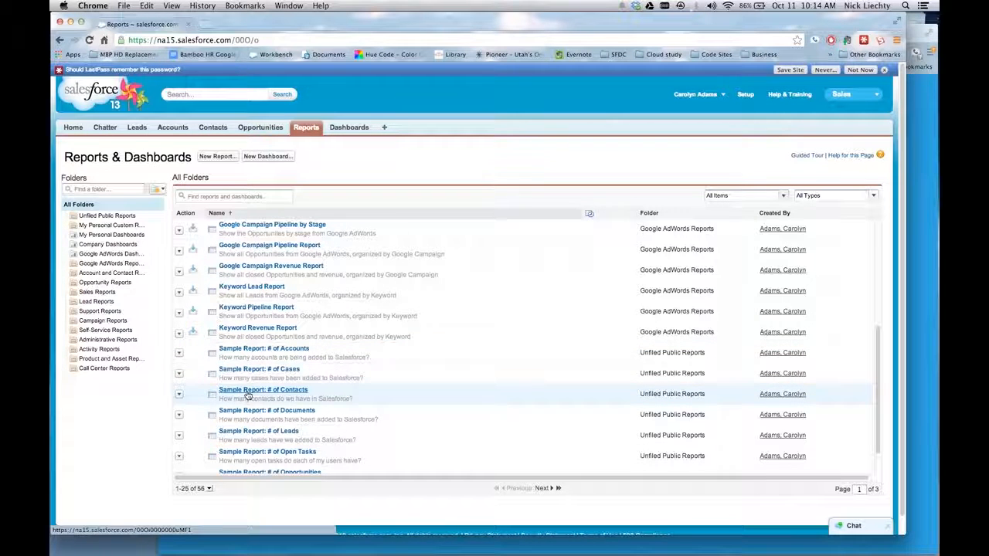
click(259, 353)
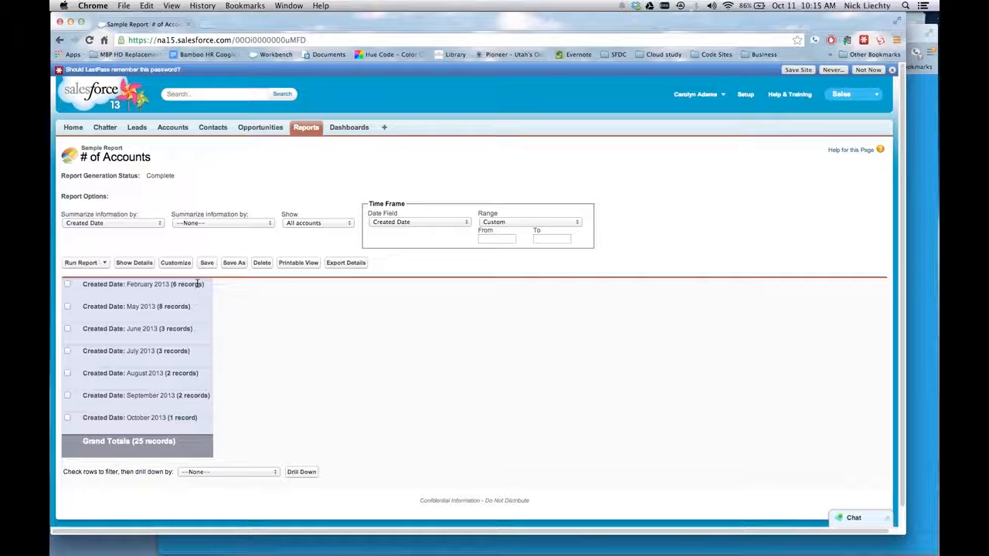
Customize the # of Accounts report and start a donut chart of Record Count with Created Date wedges
click(181, 265)
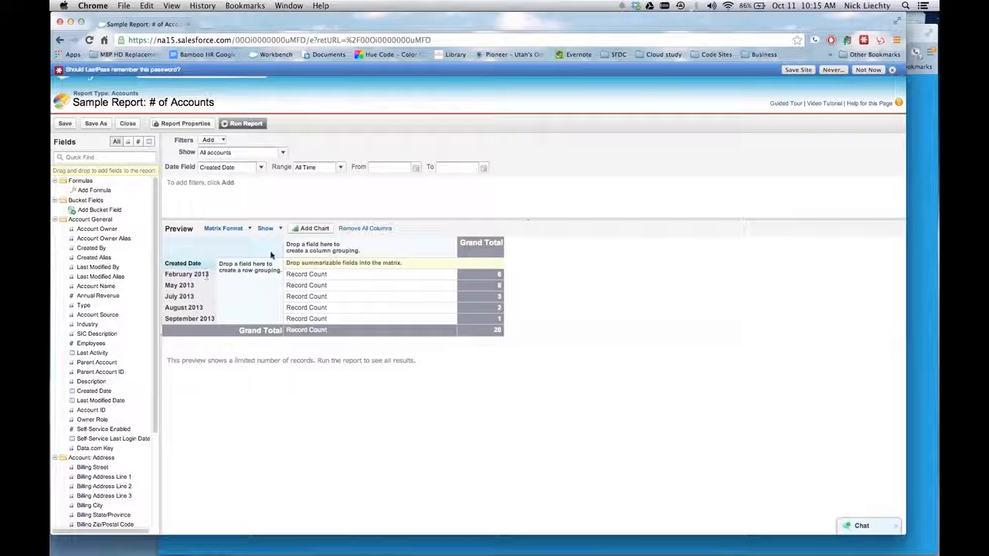
click(310, 229)
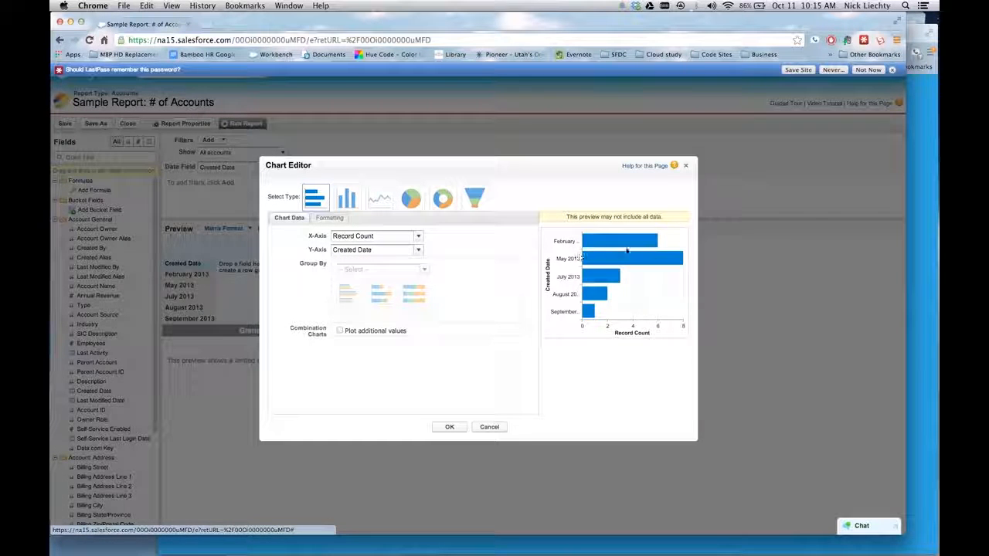
click(432, 208)
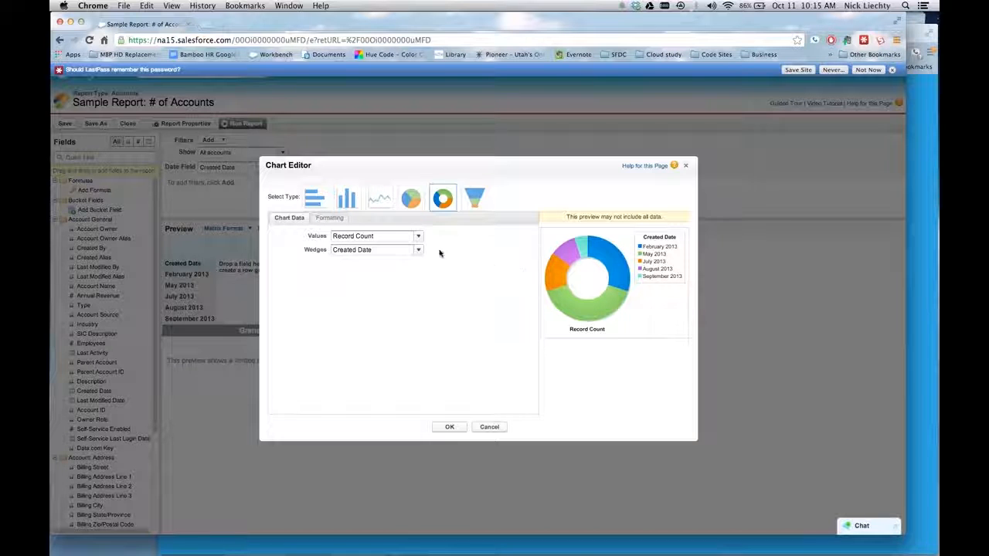
Format the donut chart to show values, wedge percentages and the total
click(333, 220)
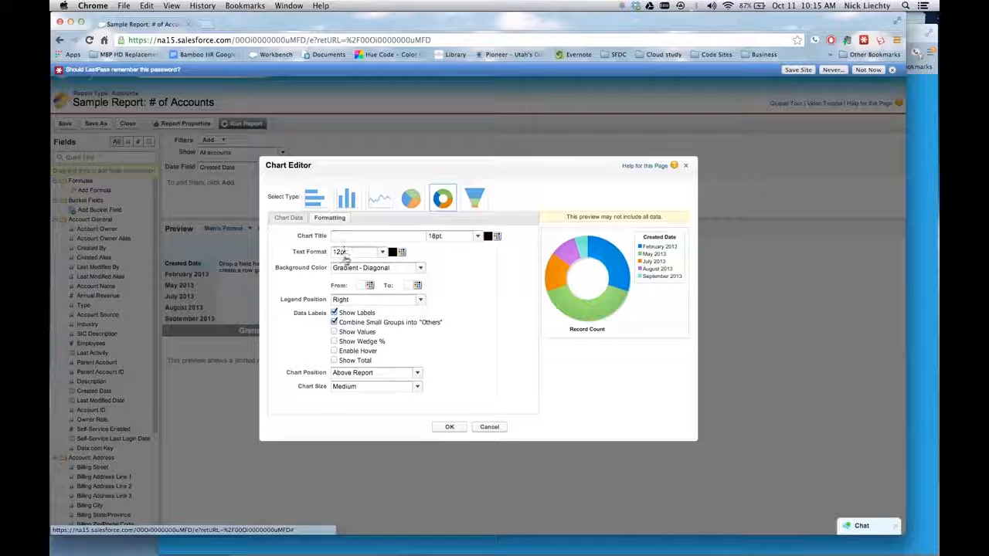
click(334, 342)
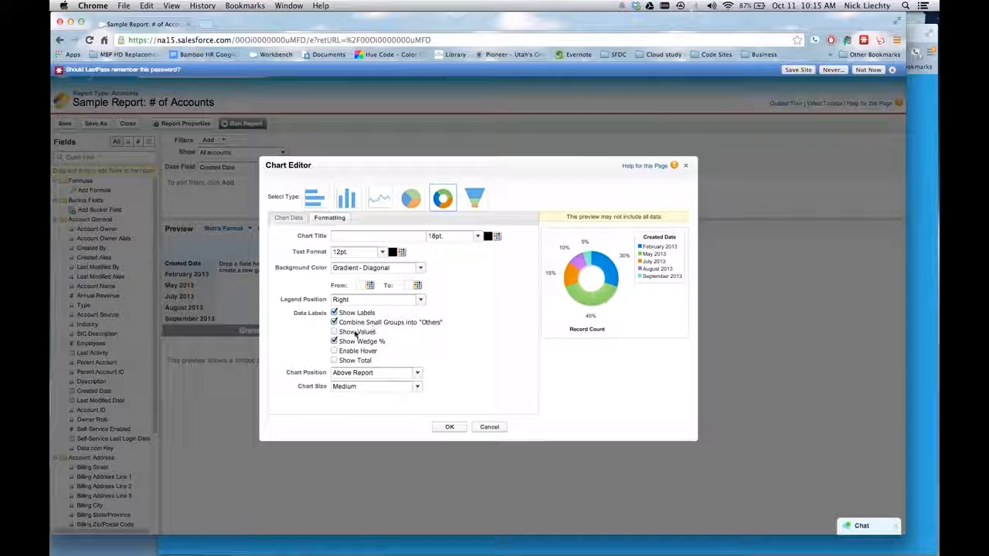
click(335, 332)
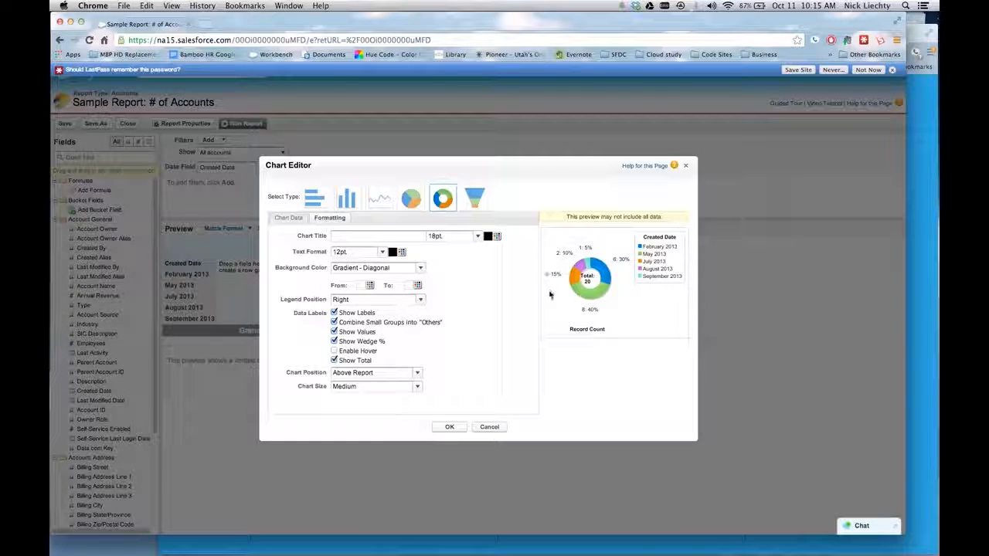
View the chart position options, try the legend position Bottom, and set the legend position to On Chart
click(415, 374)
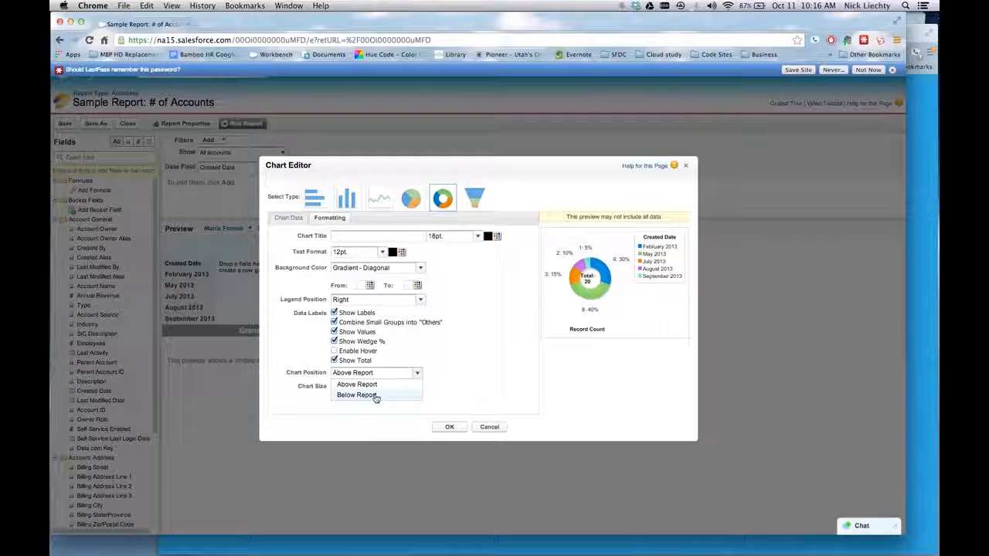
click(385, 301)
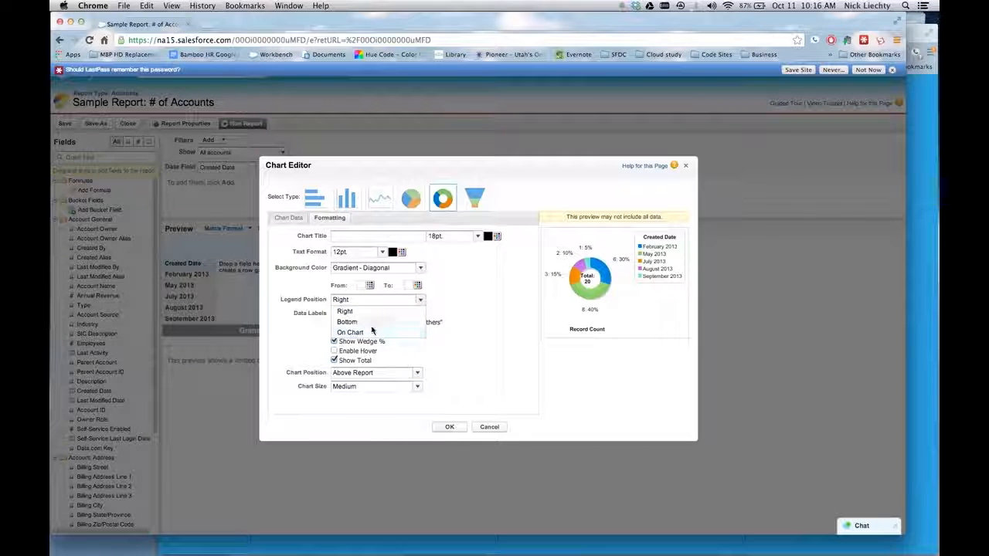
click(347, 322)
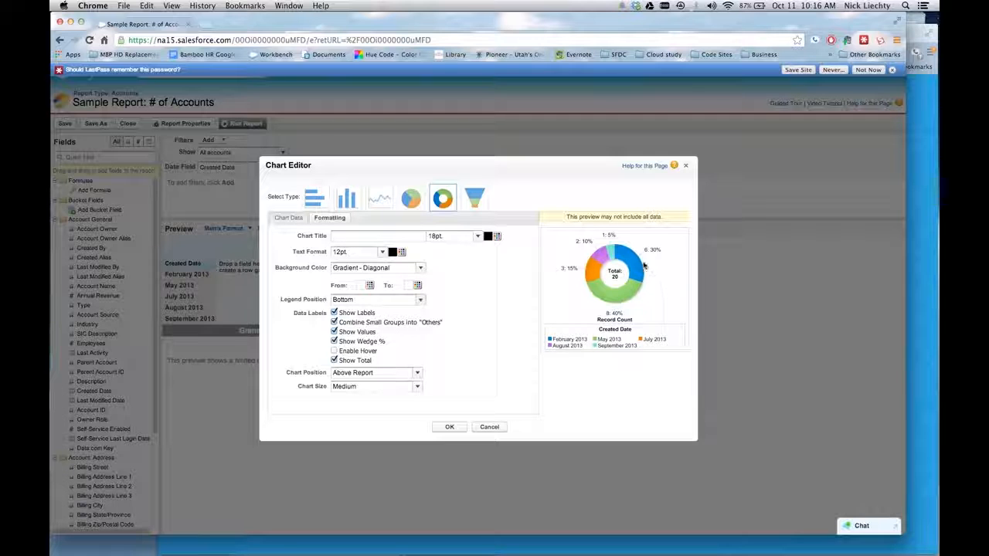
click(393, 301)
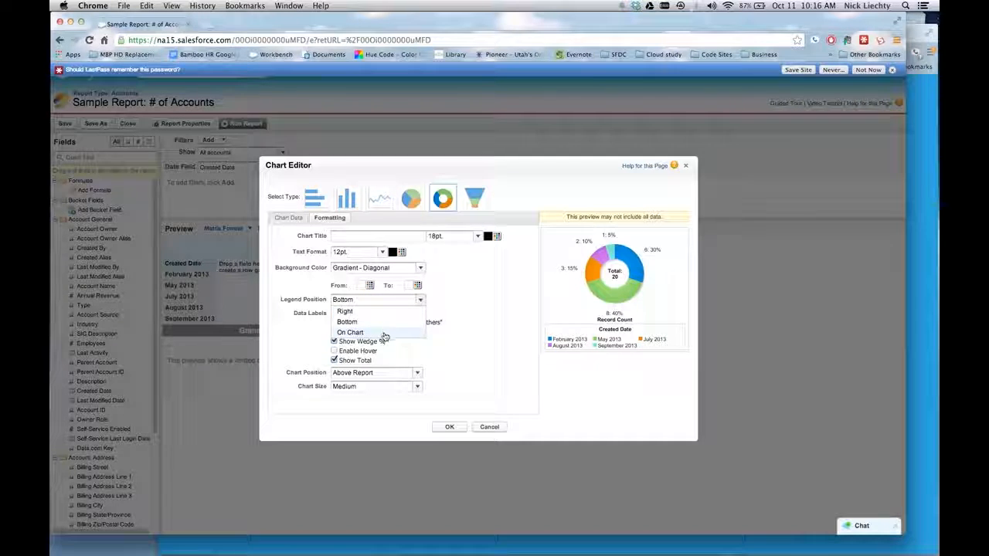
click(350, 332)
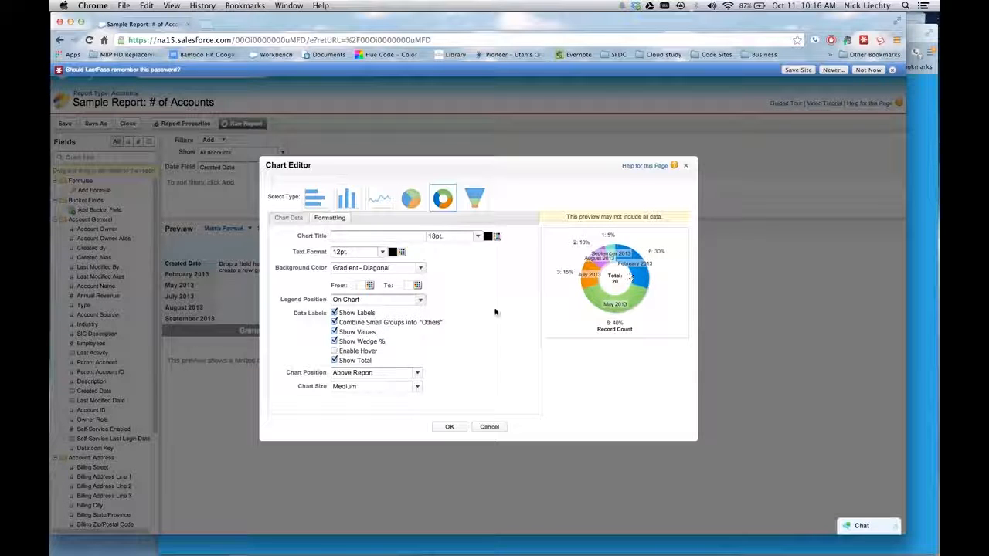
Set the chart size to Large and add the donut chart to the report
click(357, 387)
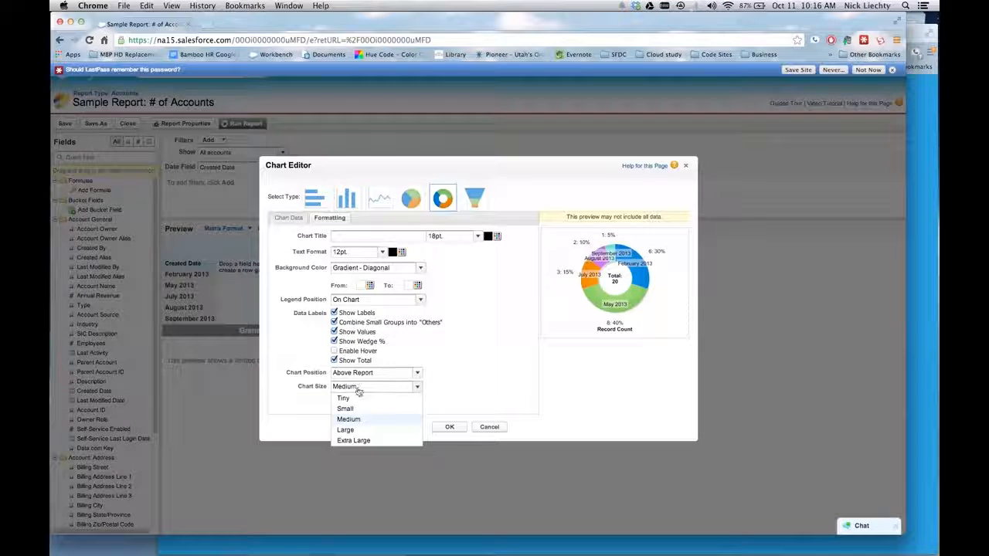
click(347, 430)
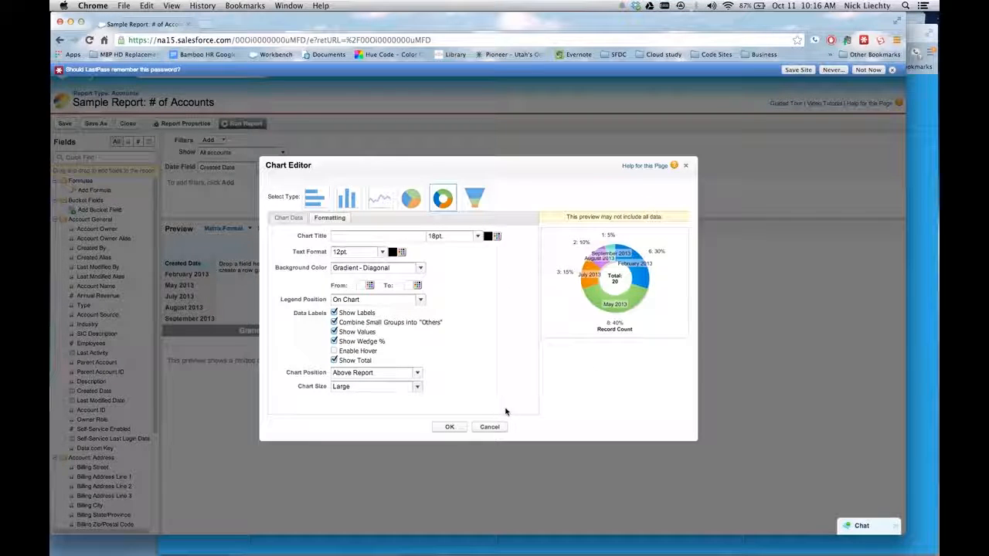
click(452, 426)
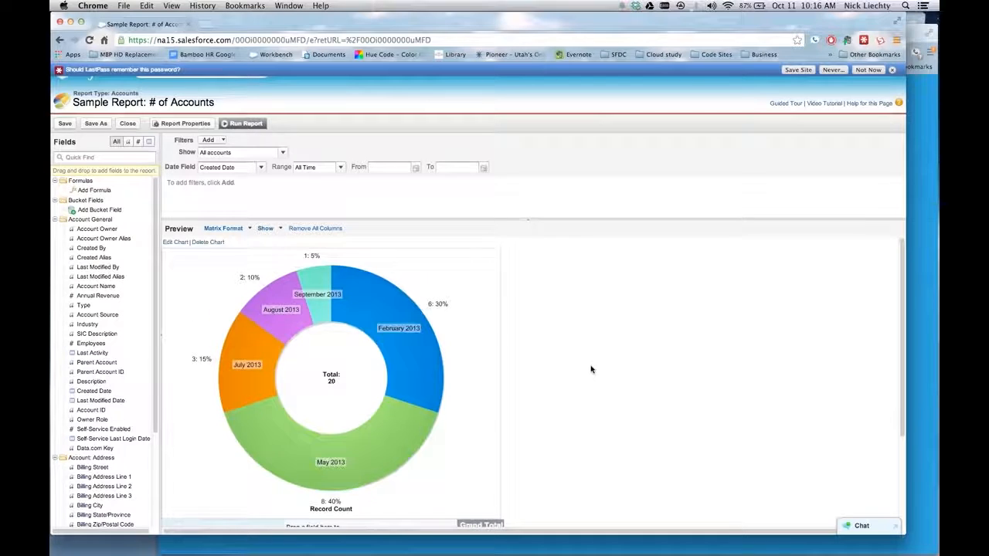
Review the chart and summary in the report preview and turn on the display of record details
scroll(592, 370, down, 4)
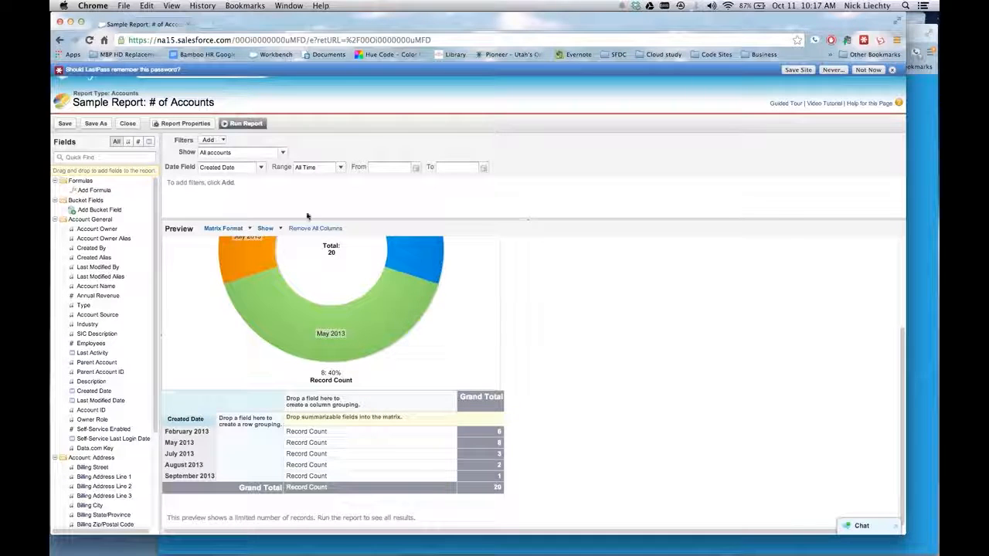
scroll(406, 309, up, 3)
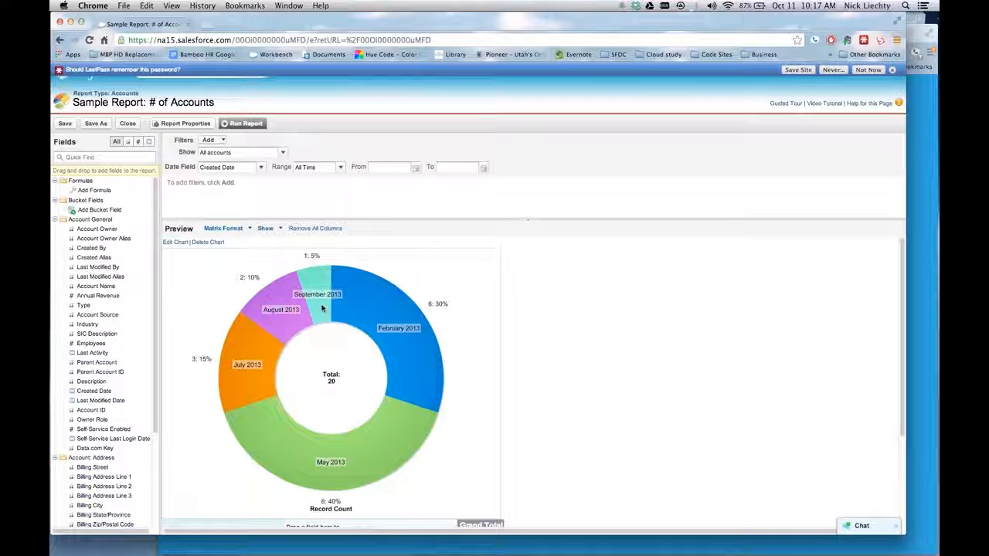
click(265, 227)
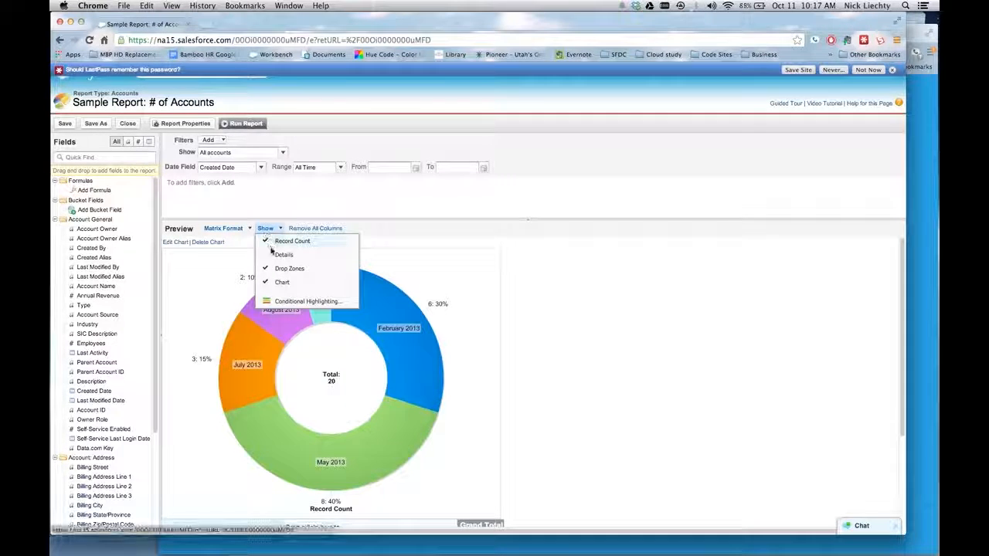
click(275, 255)
scroll(332, 293, down, 3)
scroll(332, 294, down, 1)
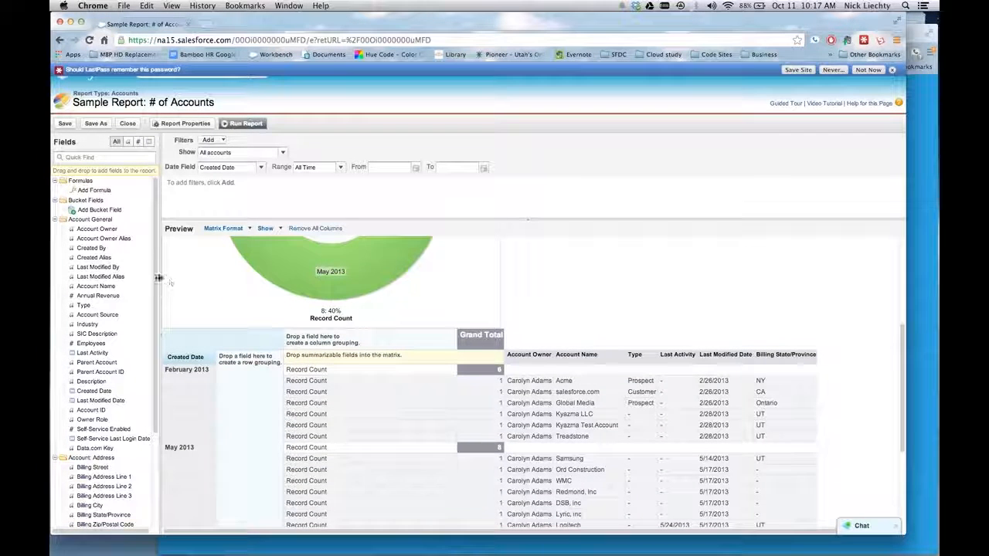
Add the Annual Revenue field to the details table between Account Name and Type, and review the columns
drag(116, 268, 618, 369)
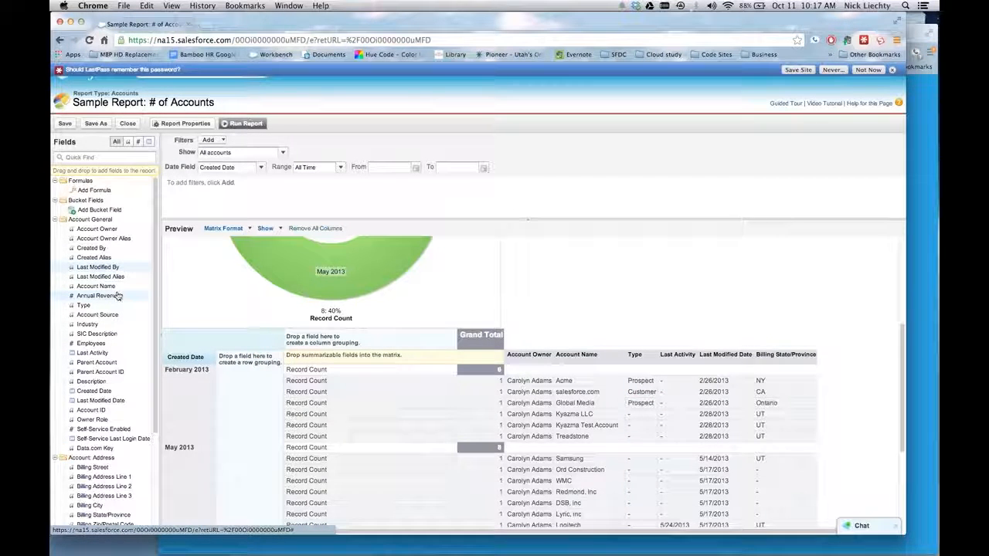
drag(116, 296, 615, 400)
scroll(464, 371, down, 5)
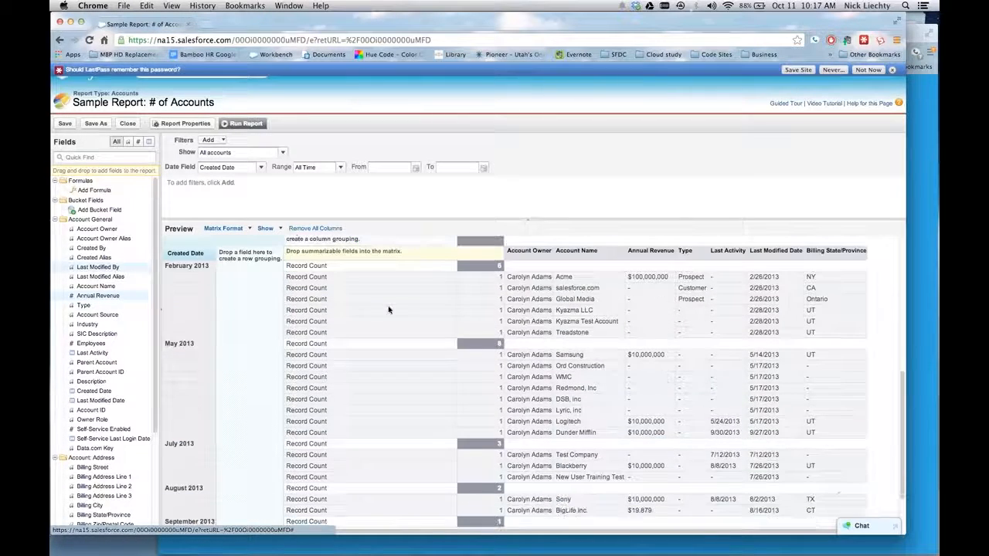
scroll(480, 420, up, 5)
scroll(599, 400, down, 3)
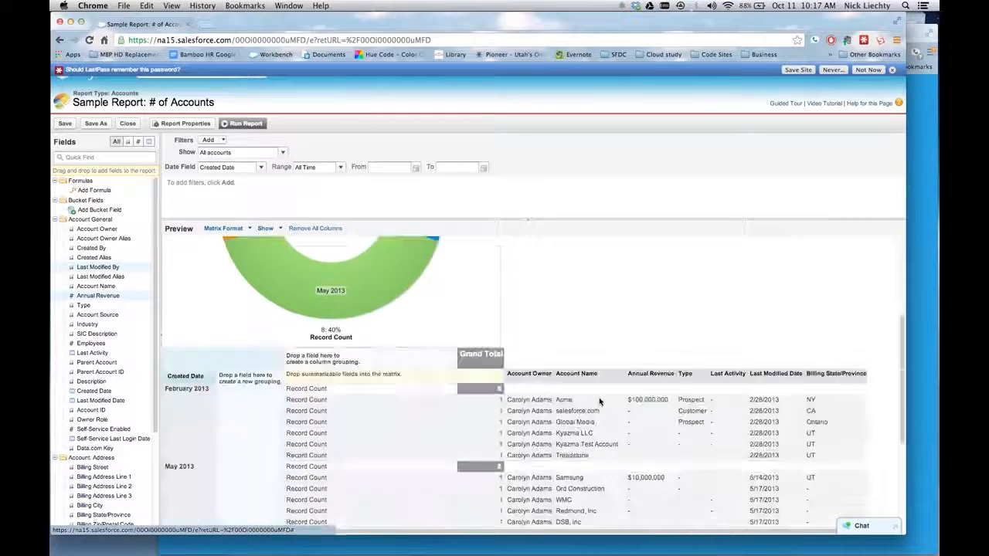
scroll(537, 365, up, 3)
Hide the record details in the report preview and check the summary table below the chart
click(271, 227)
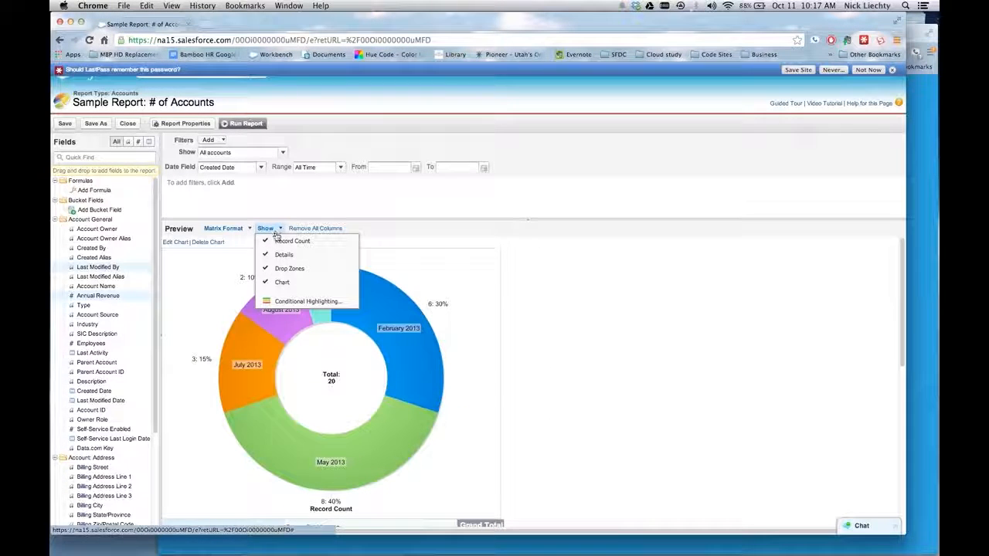
click(278, 259)
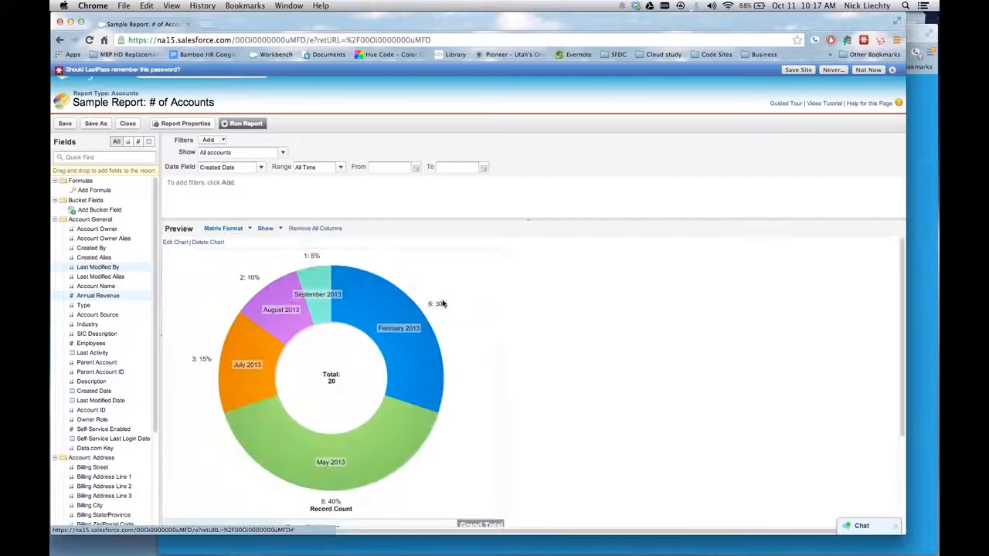
scroll(601, 351, down, 3)
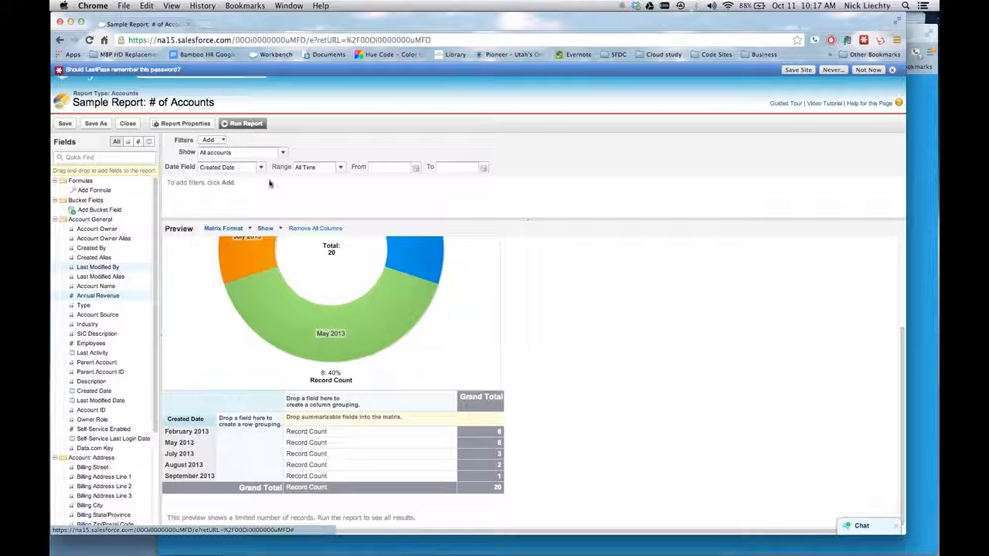
Run the customized # of Accounts report and review its donut chart and the record groups by created month
click(244, 124)
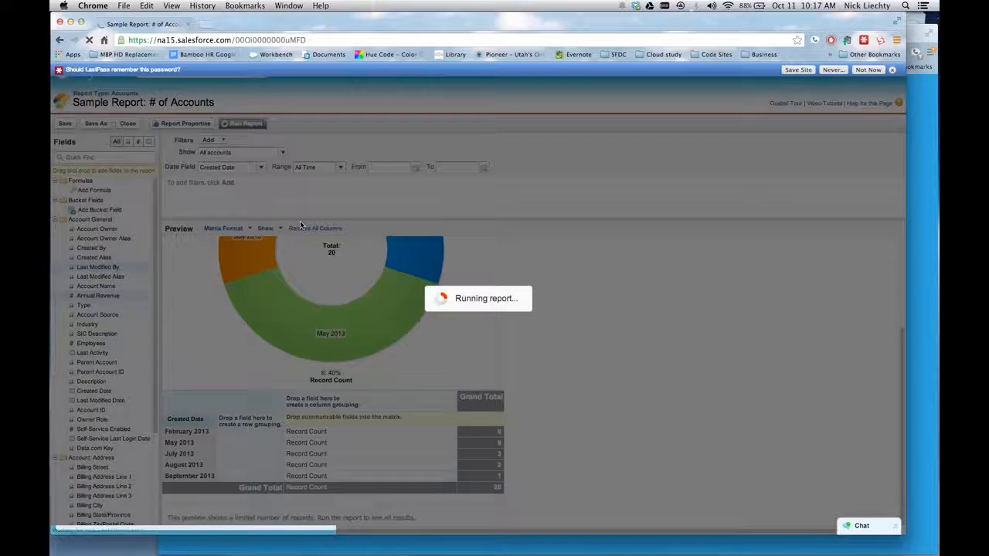
scroll(475, 337, down, 2)
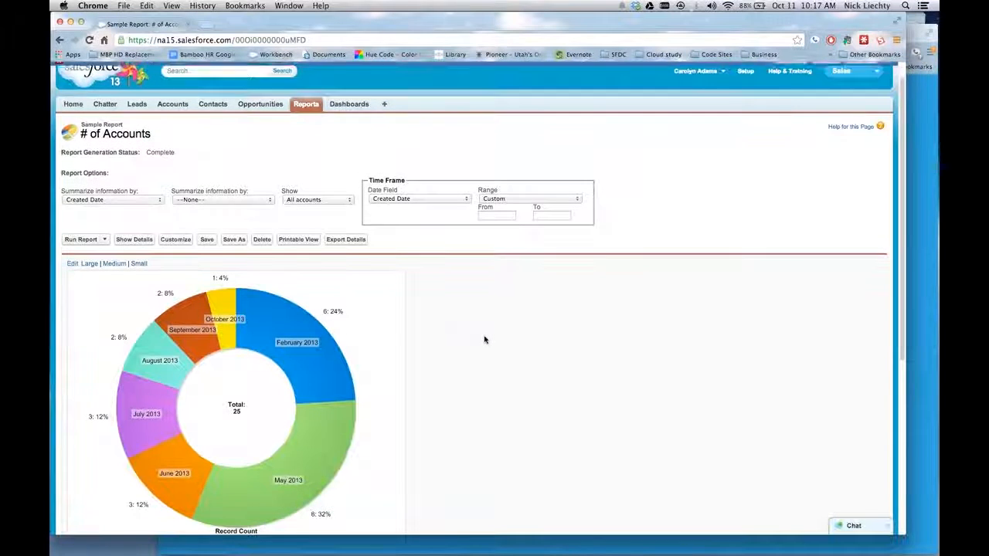
scroll(484, 343, down, 5)
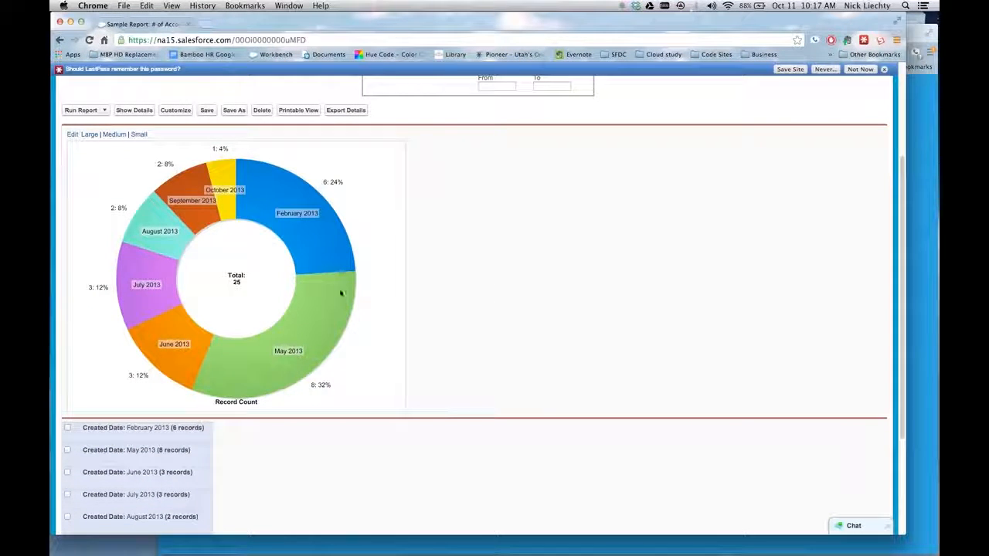
scroll(218, 428, down, 3)
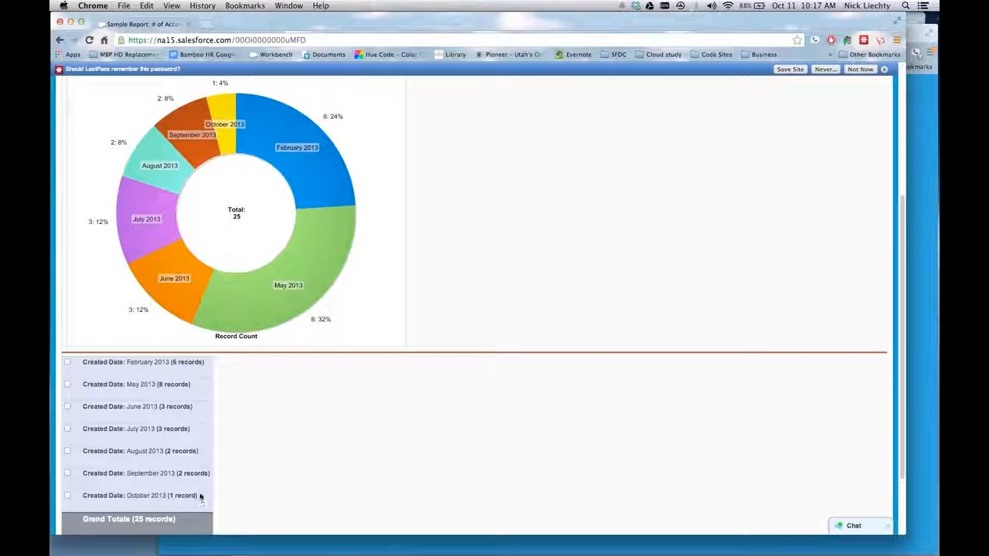
scroll(381, 426, up, 5)
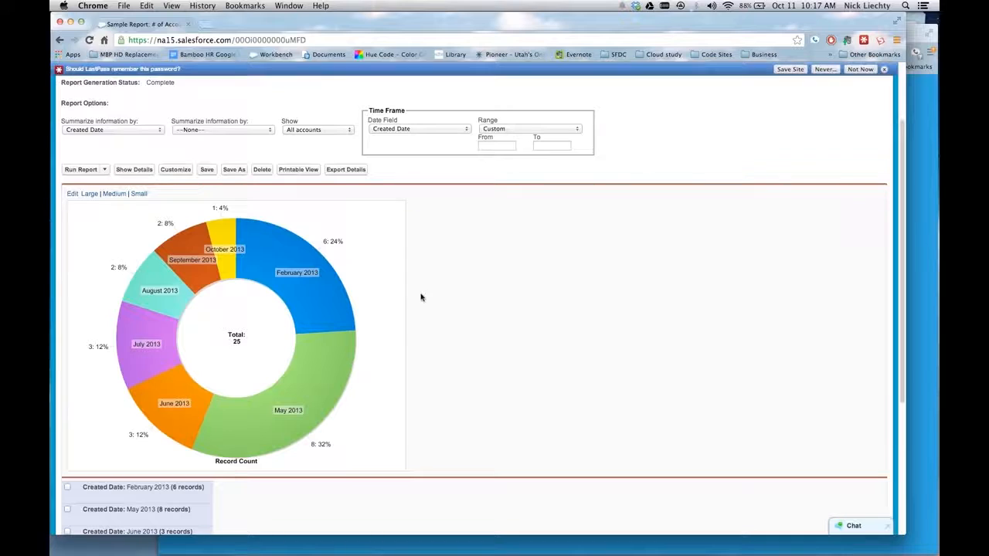
scroll(424, 299, up, 2)
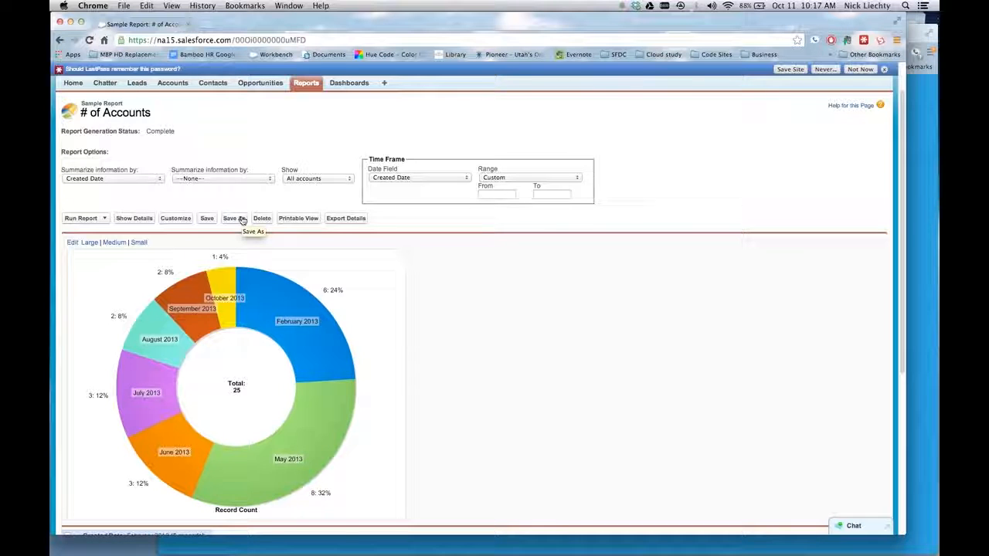
Save a copy of the report as Accounts Created by Month in the Unfiled Public Reports folder and check the saved report
click(242, 220)
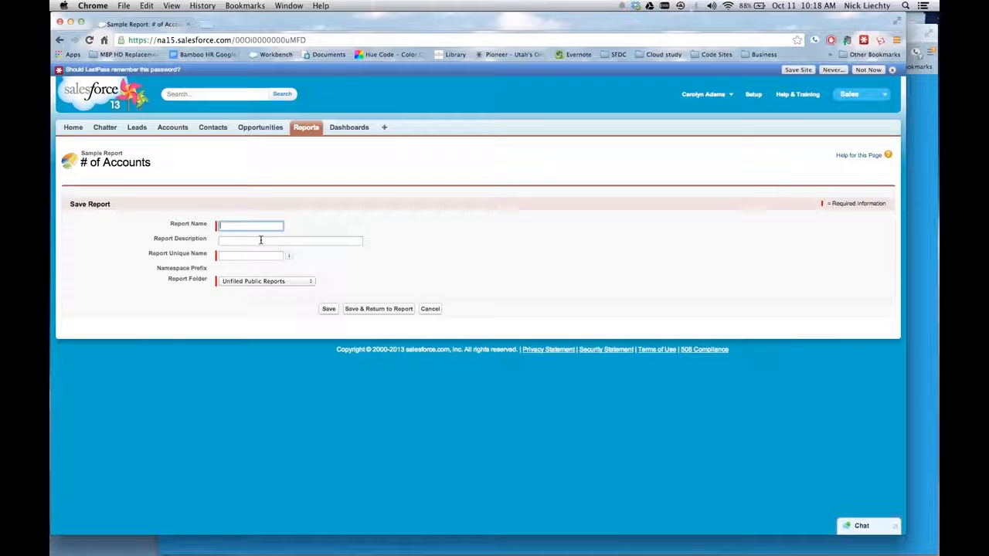
text(s Created by Month)
click(312, 282)
click(262, 271)
click(302, 282)
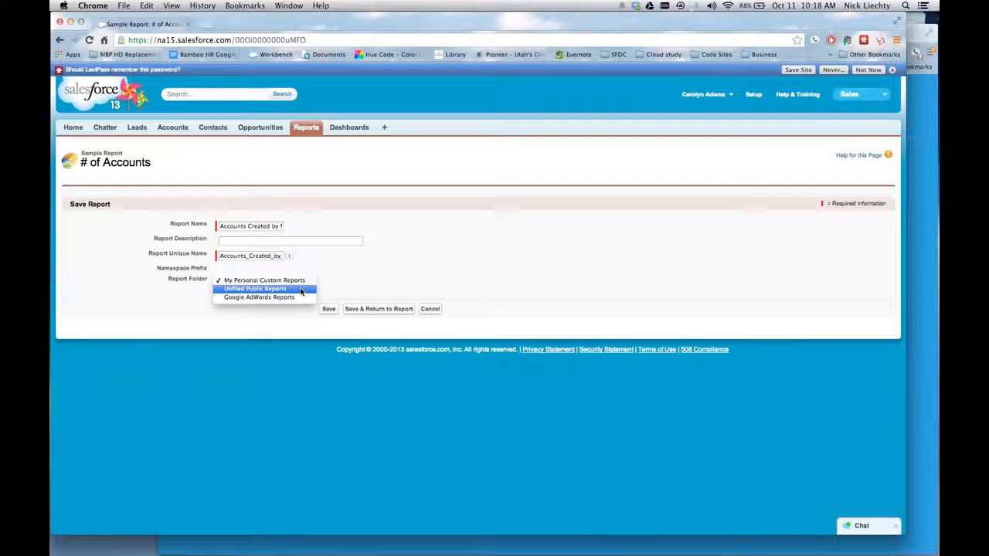
click(300, 289)
click(354, 309)
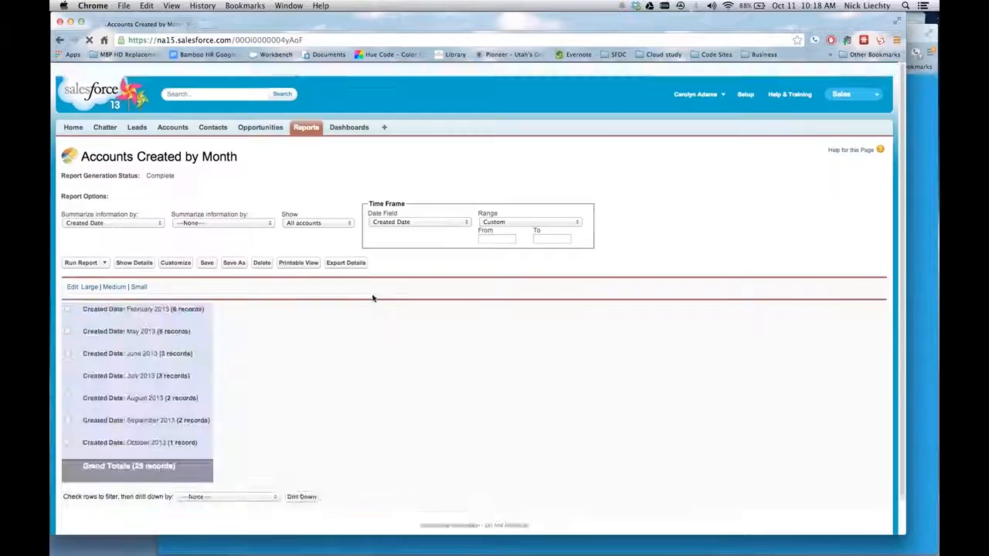
scroll(378, 295, down, 3)
scroll(382, 296, down, 4)
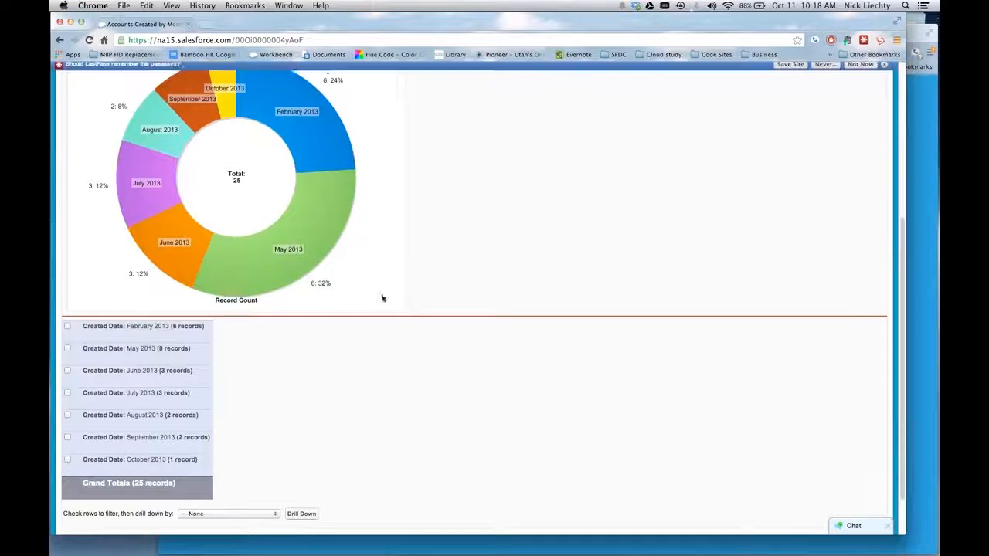
scroll(360, 363, up, 1)
scroll(360, 363, up, 6)
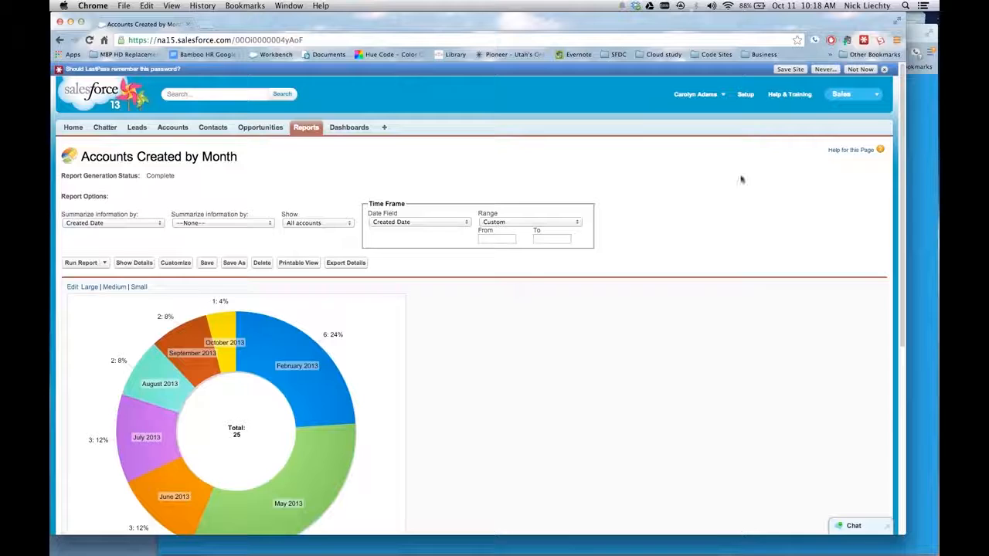
Switch to the AppExchange and search its apps for "dashboard"
click(849, 97)
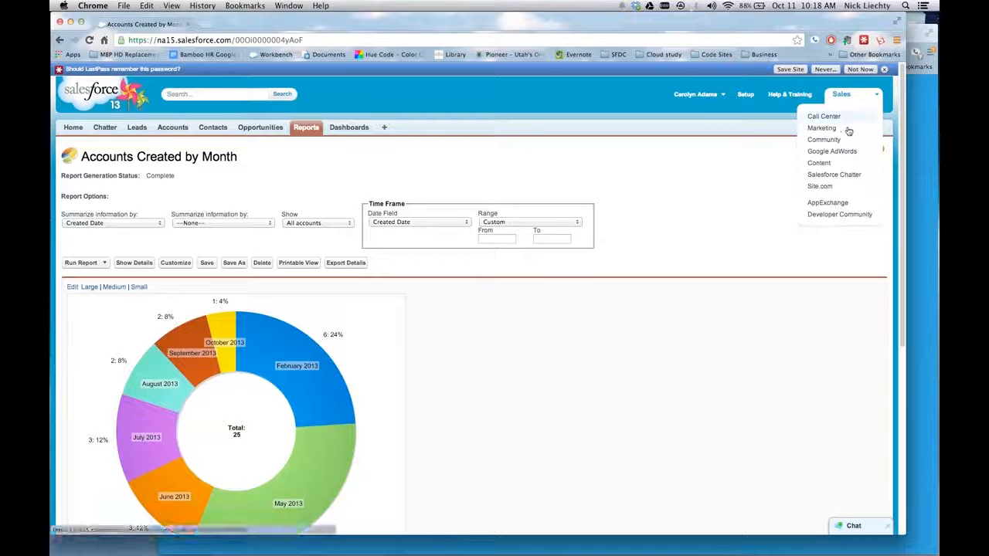
click(843, 203)
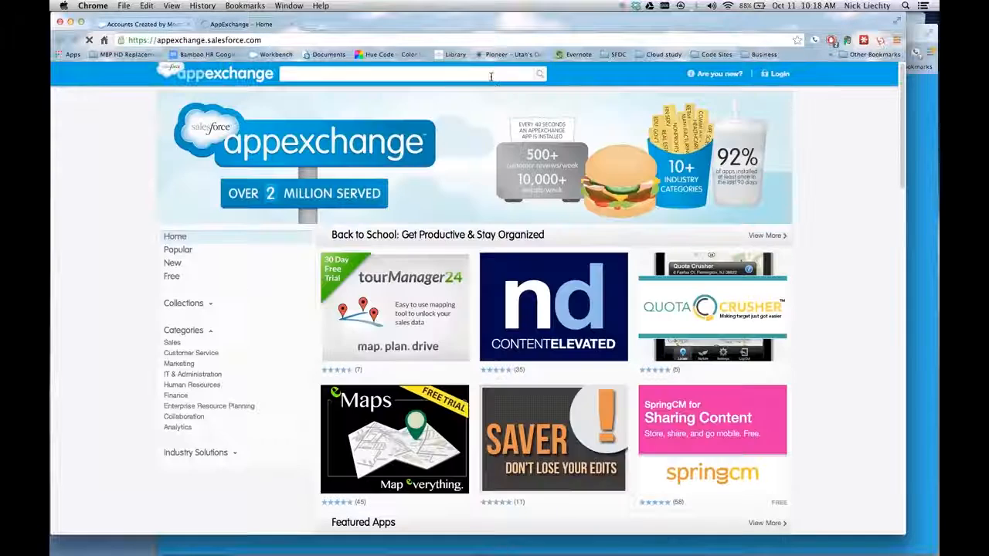
click(491, 76)
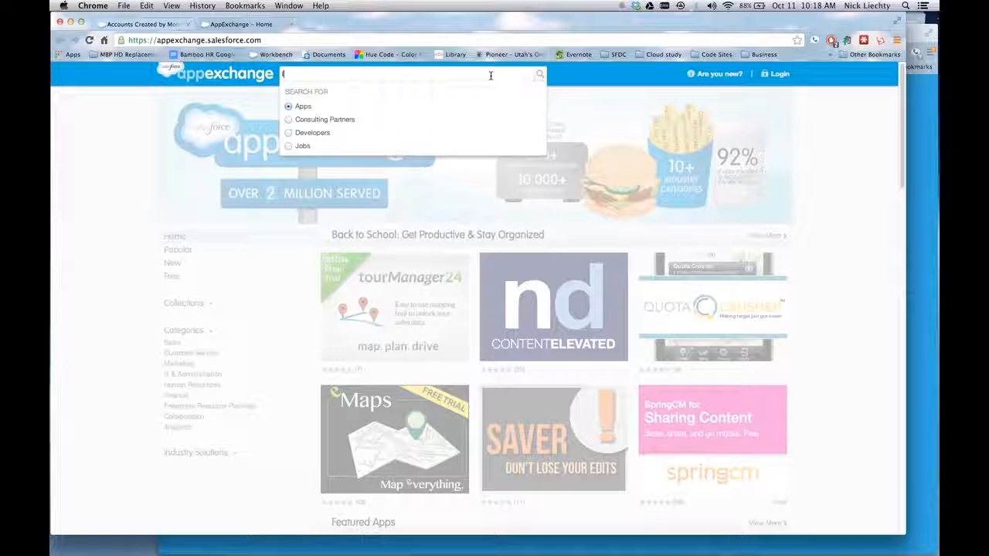
text(dashboard)
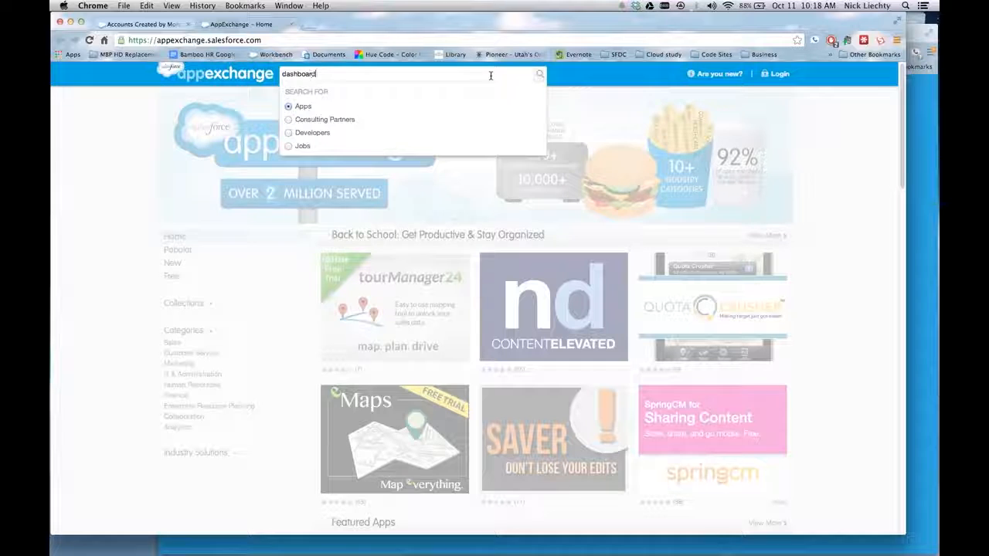
key(Return)
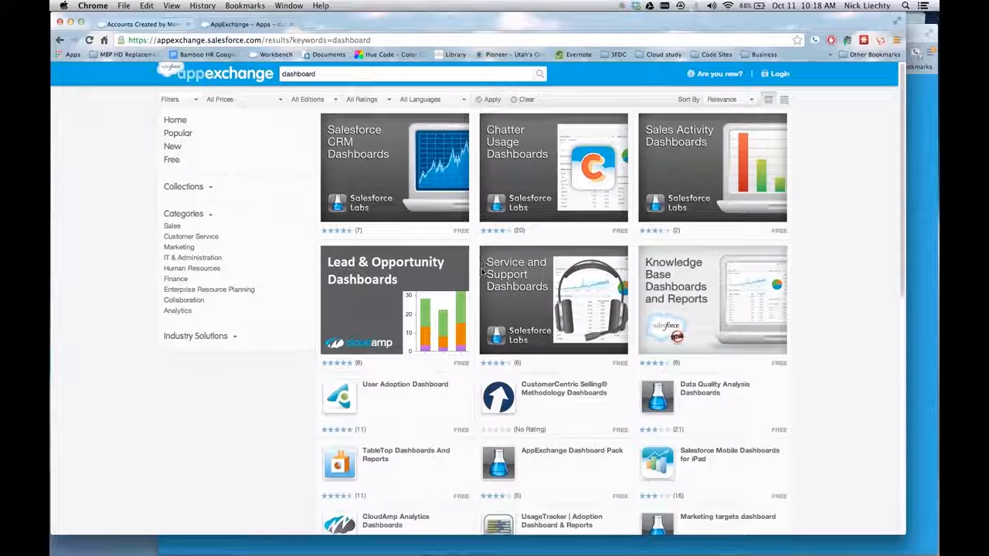
Browse the dashboard apps in the AppExchange search results, then close the AppExchange to return to the report
mouse_move(541, 394)
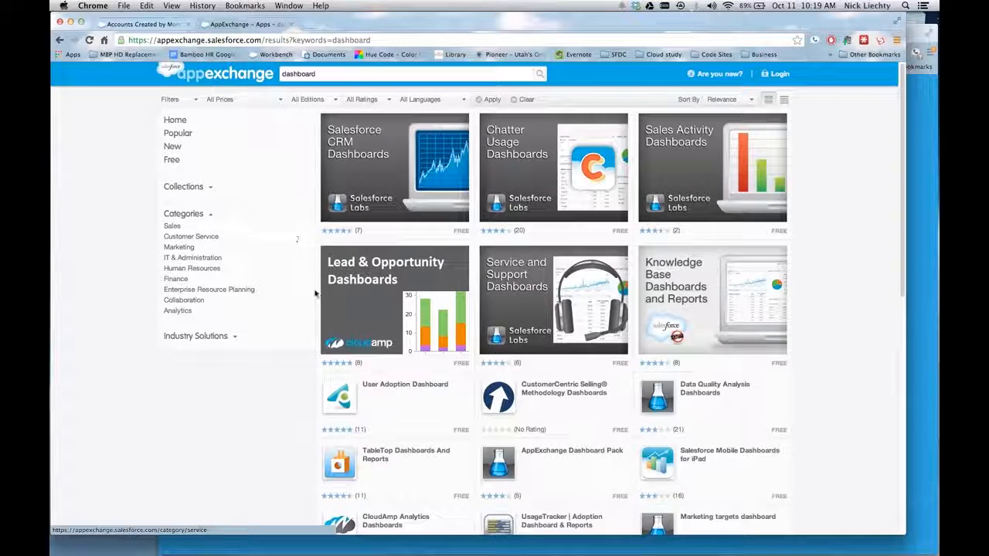
scroll(858, 429, down, 3)
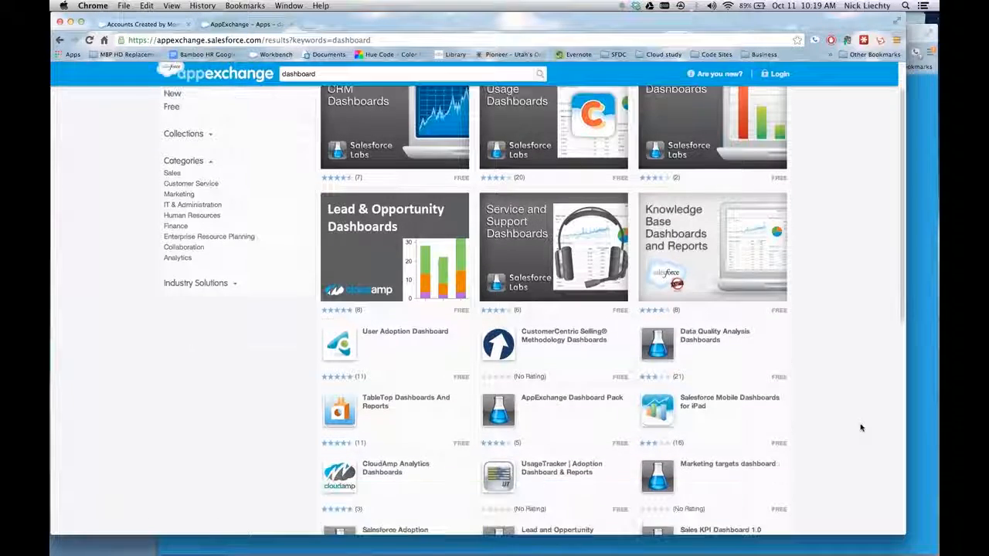
scroll(858, 435, down, 1)
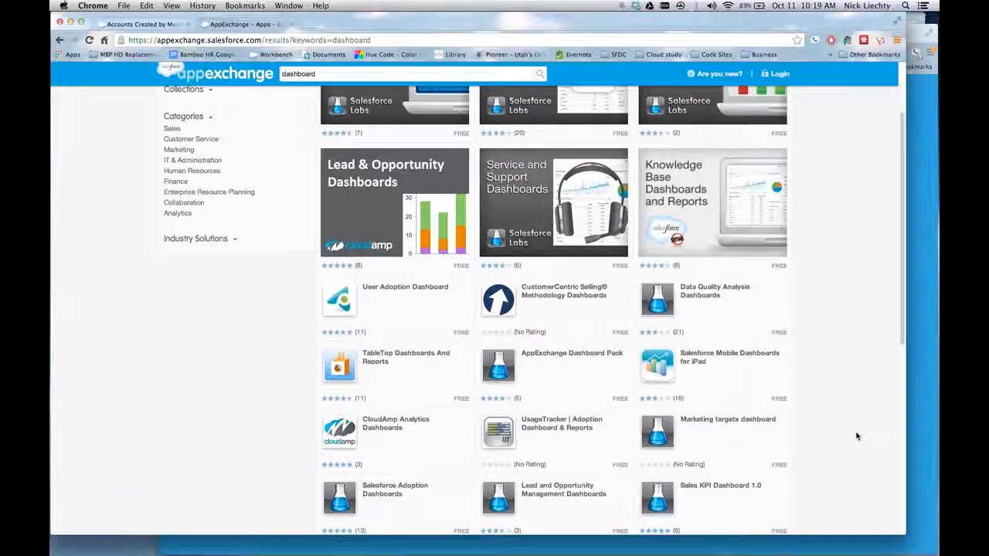
scroll(848, 436, down, 2)
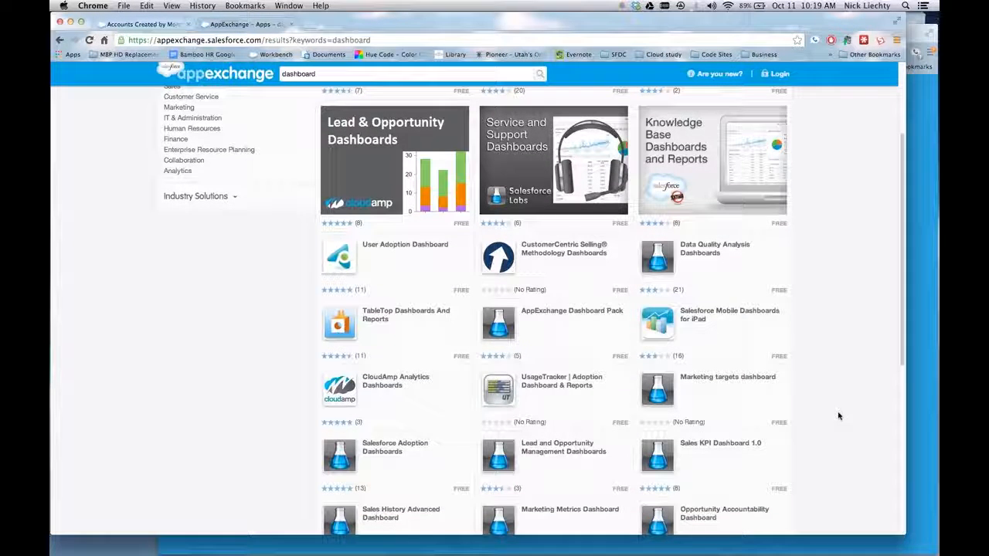
scroll(842, 421, down, 1)
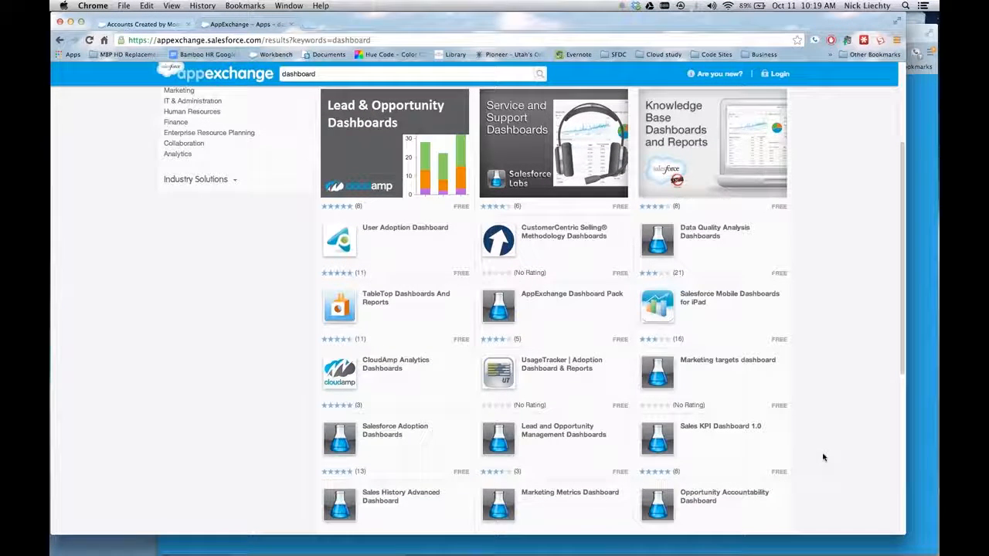
scroll(826, 457, down, 1)
scroll(827, 458, down, 1)
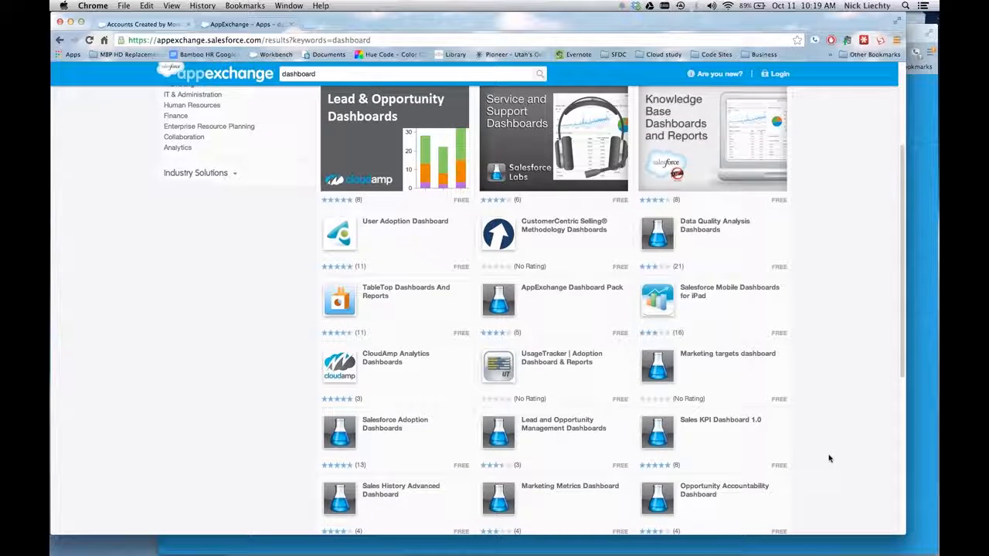
scroll(827, 458, down, 3)
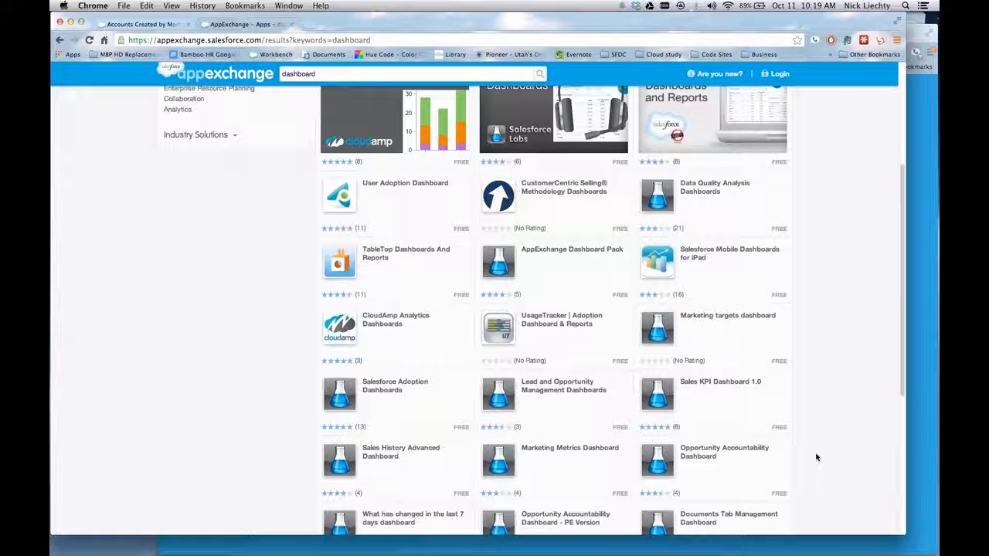
scroll(816, 457, down, 5)
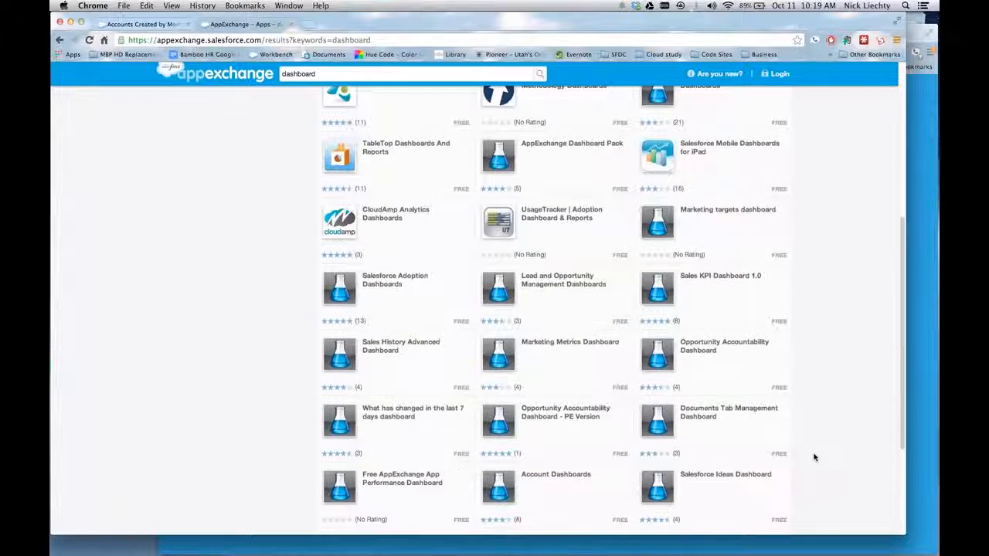
scroll(813, 457, down, 1)
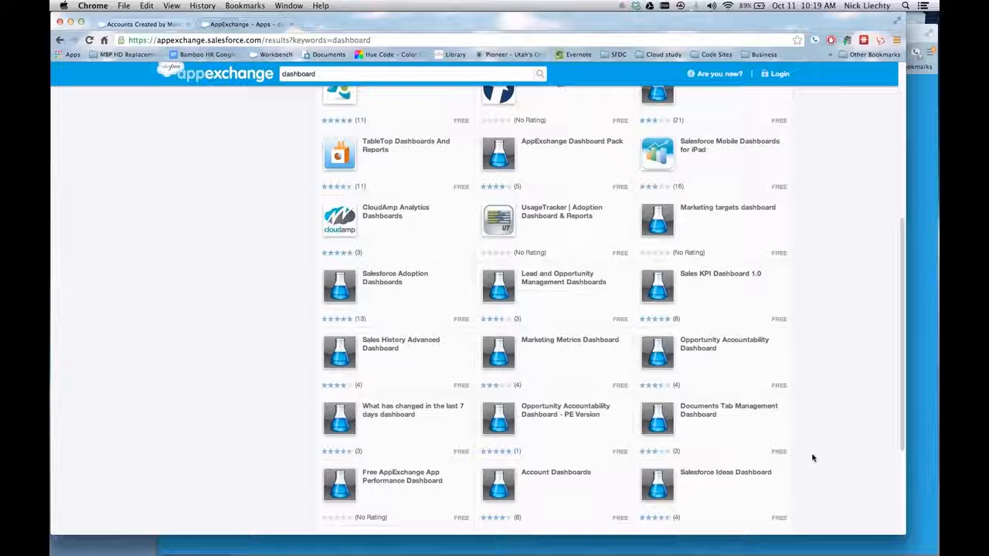
scroll(815, 459, up, 5)
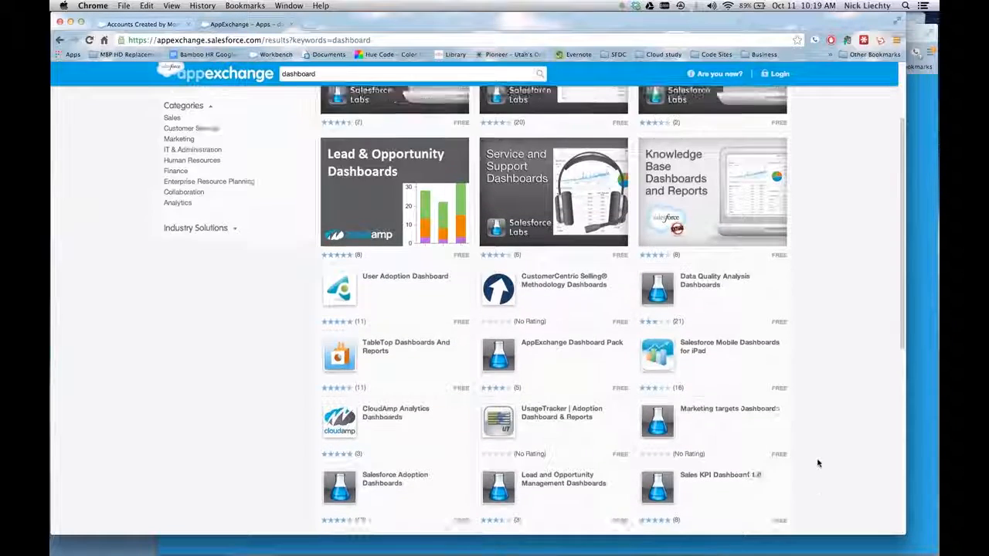
click(289, 24)
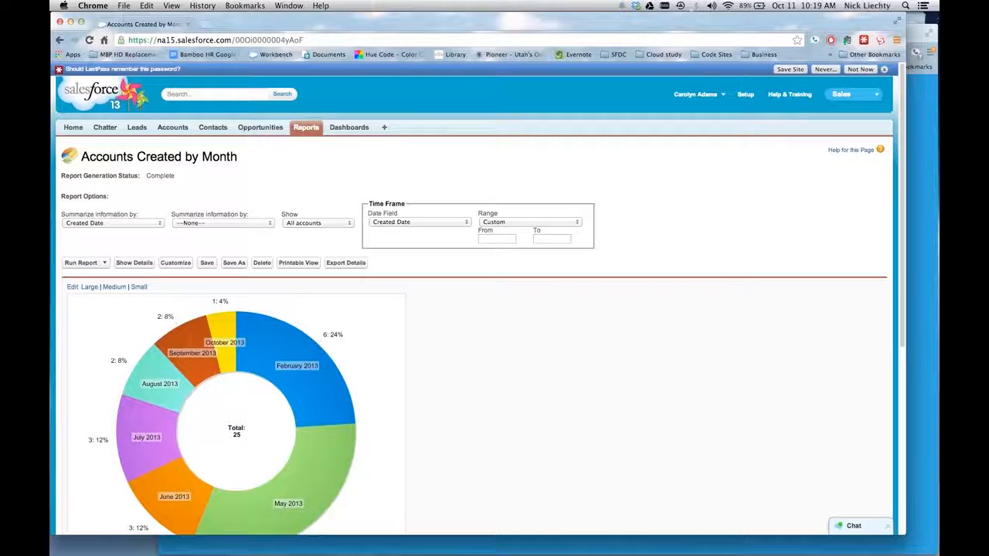
Return to the Reports & Dashboards overview and start creating a new report
key(super+Tab)
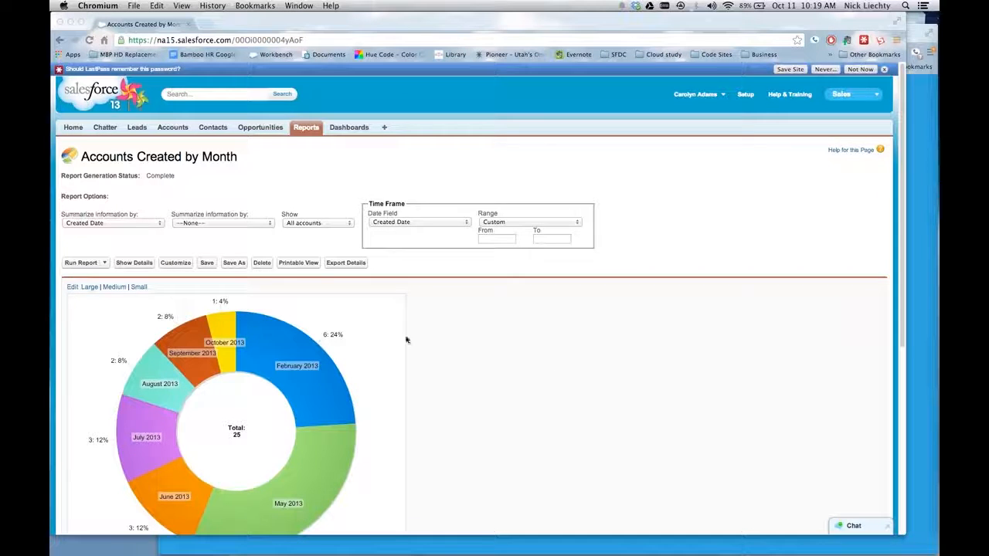
click(302, 132)
click(302, 130)
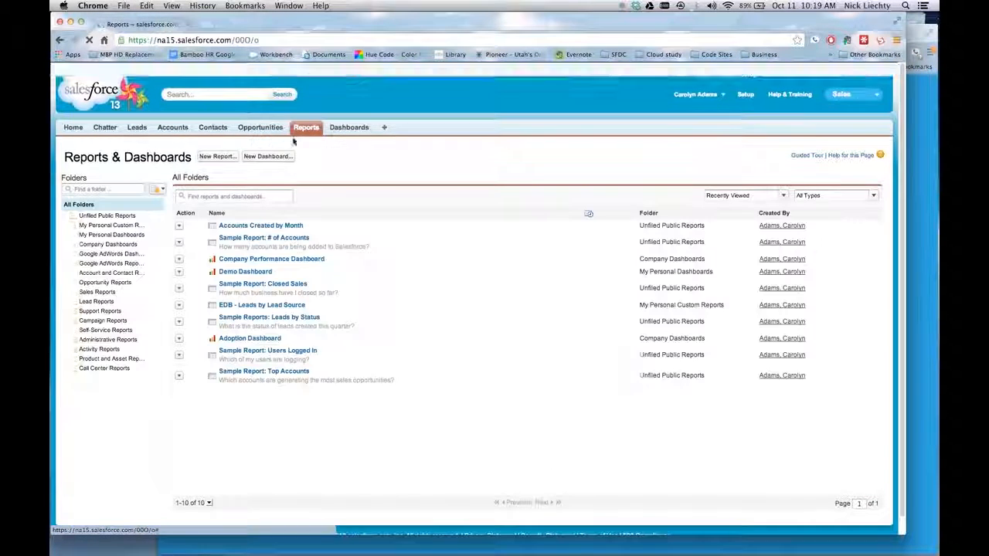
click(215, 156)
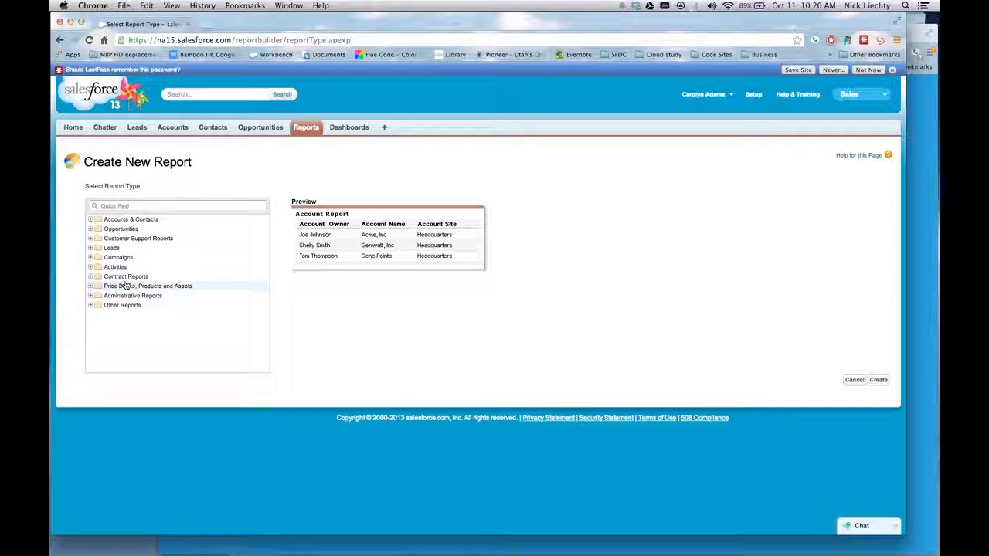
Look through the report types in the Other Reports category and expand the Accounts & Contacts category
click(91, 306)
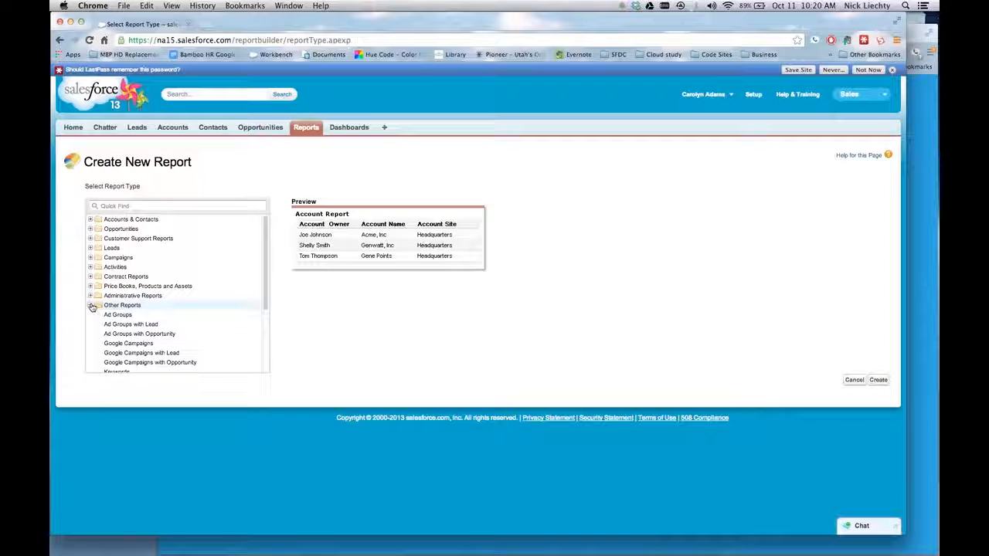
scroll(91, 308, down, 5)
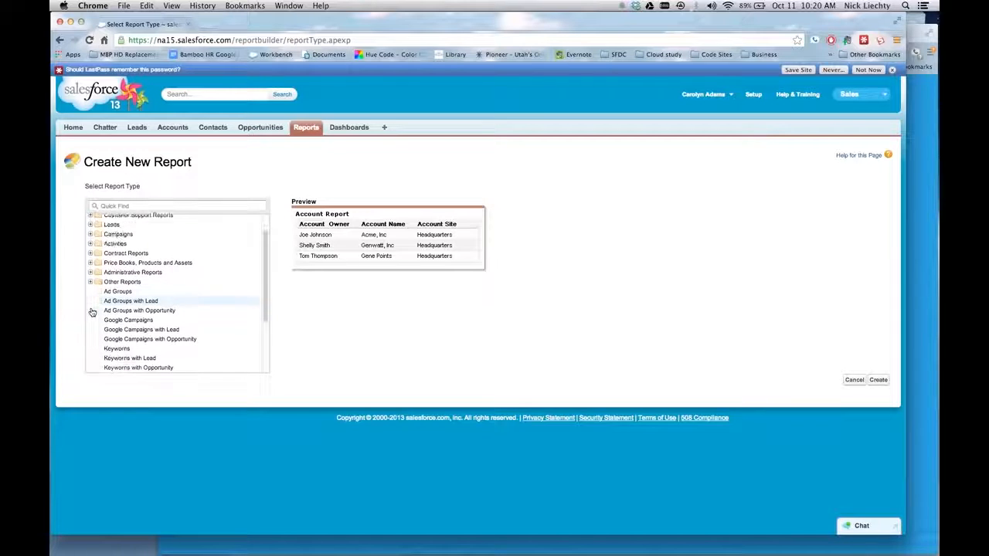
scroll(95, 312, down, 1)
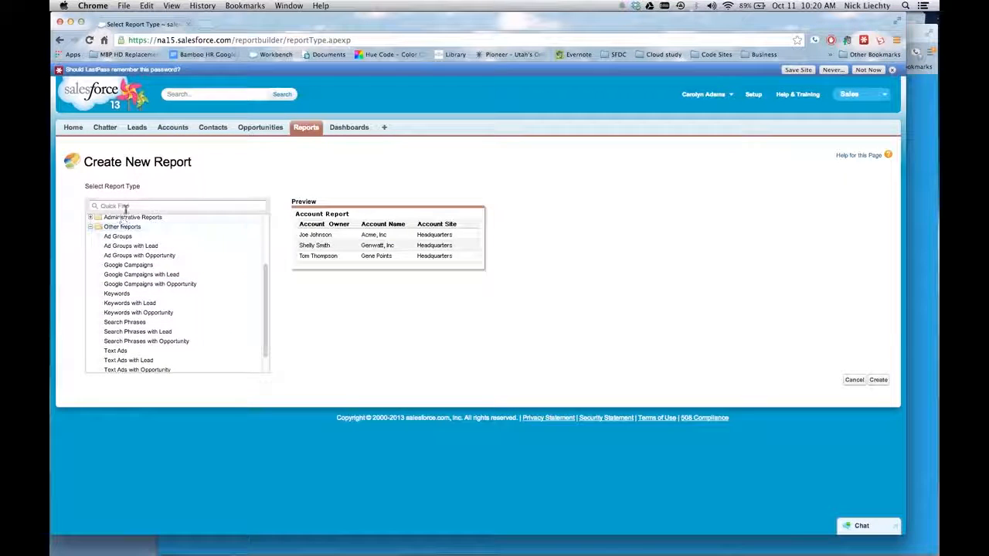
scroll(108, 286, up, 5)
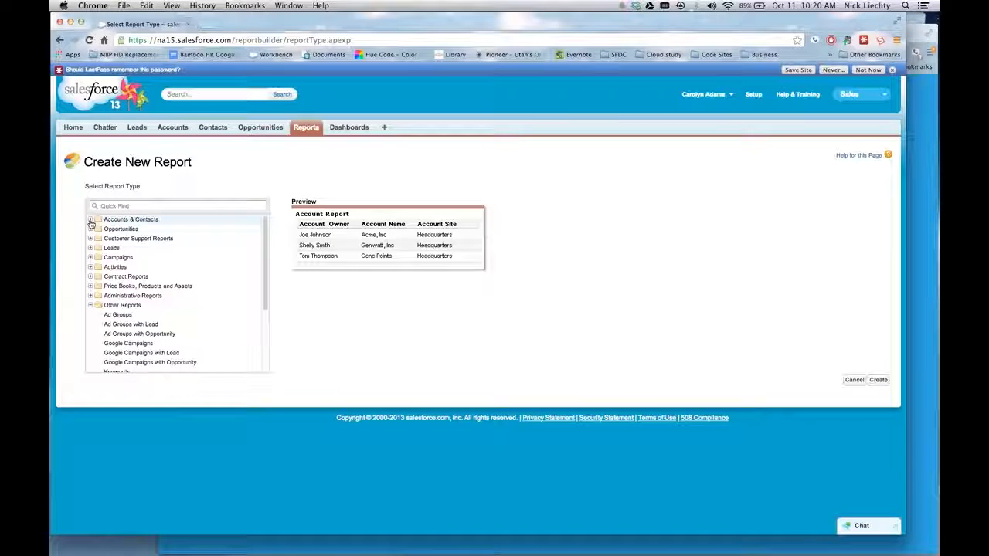
click(89, 221)
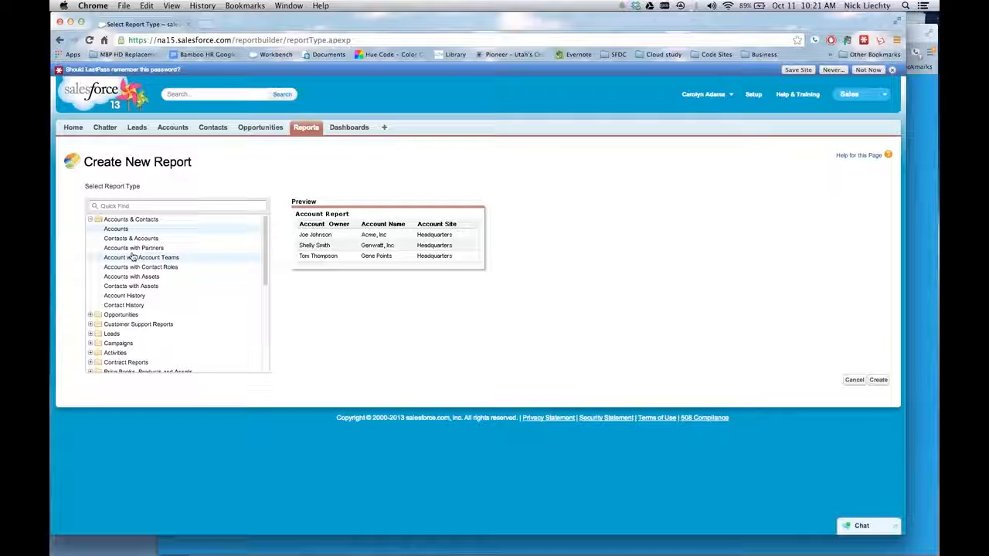
Create a new report from the Contacts & Accounts report type
scroll(133, 258, down, 1)
scroll(133, 258, down, 1)
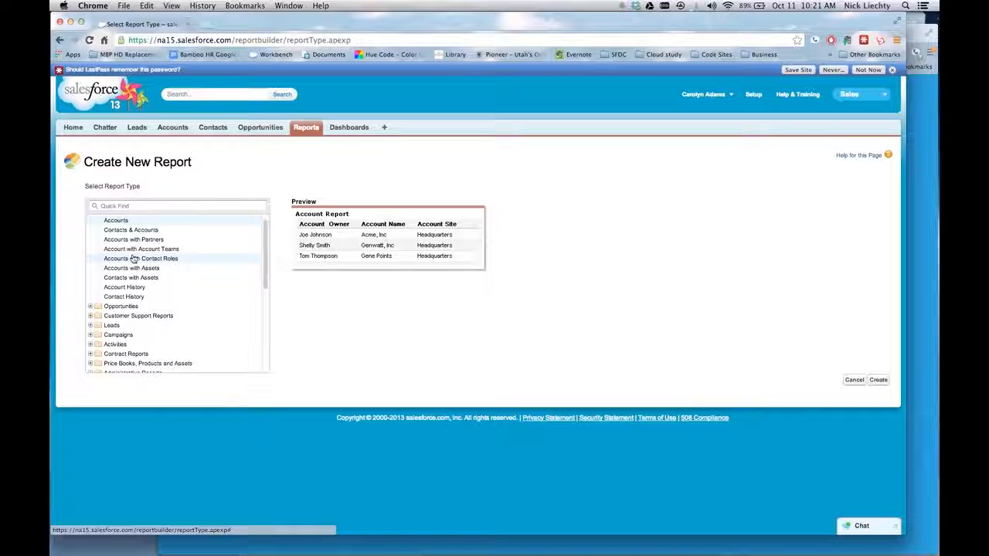
scroll(133, 261, down, 1)
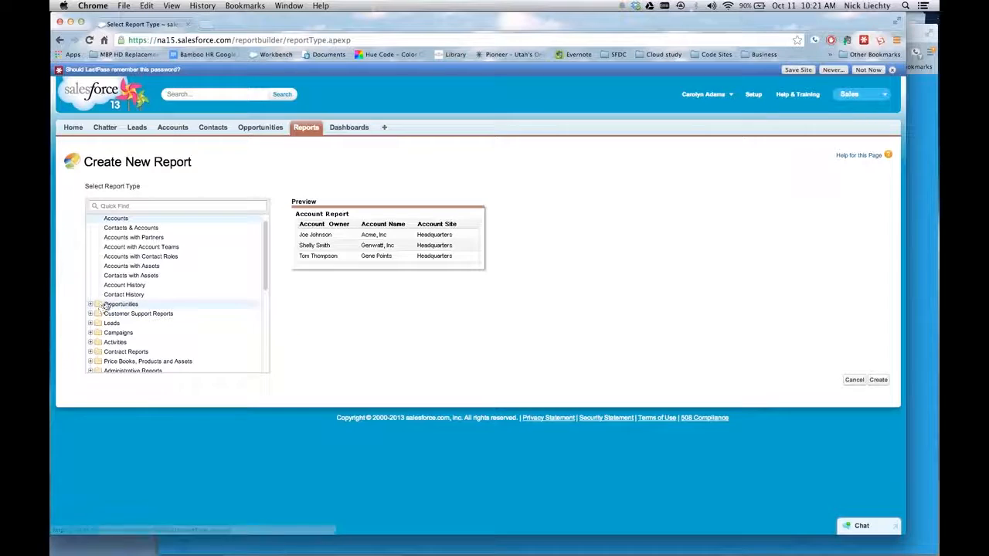
click(138, 231)
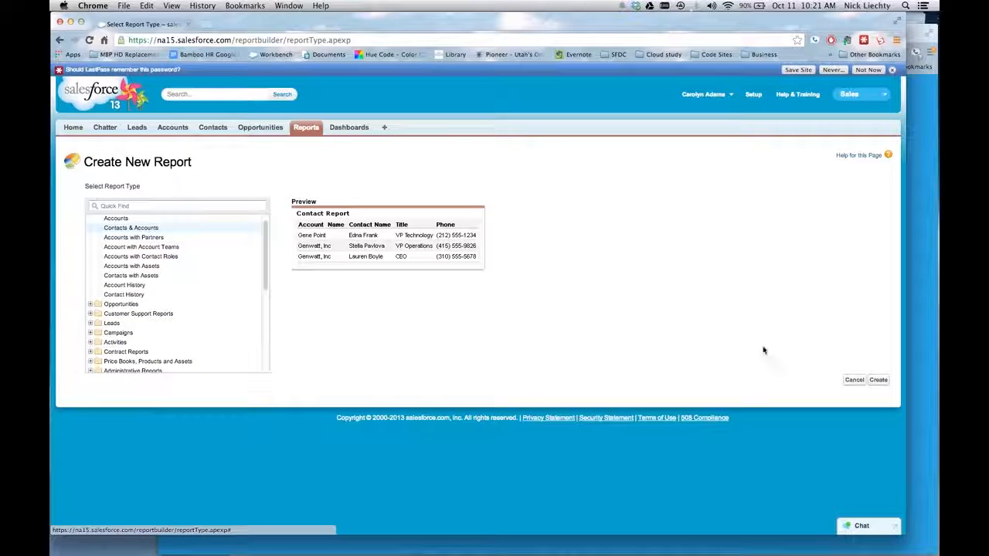
click(874, 379)
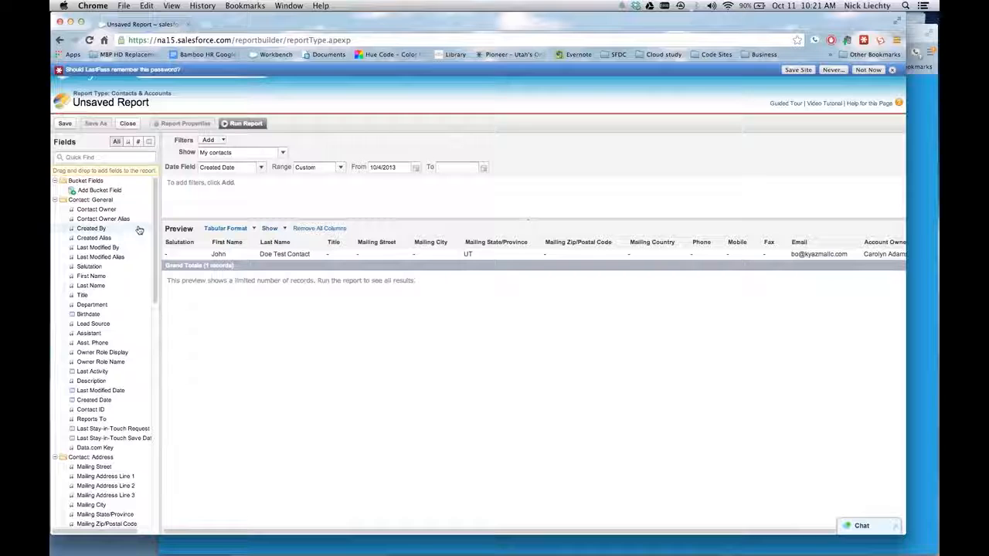
Collapse the Contact, Self-Service User Info and Account: General field groups to review the field categories, then expand them again
click(55, 200)
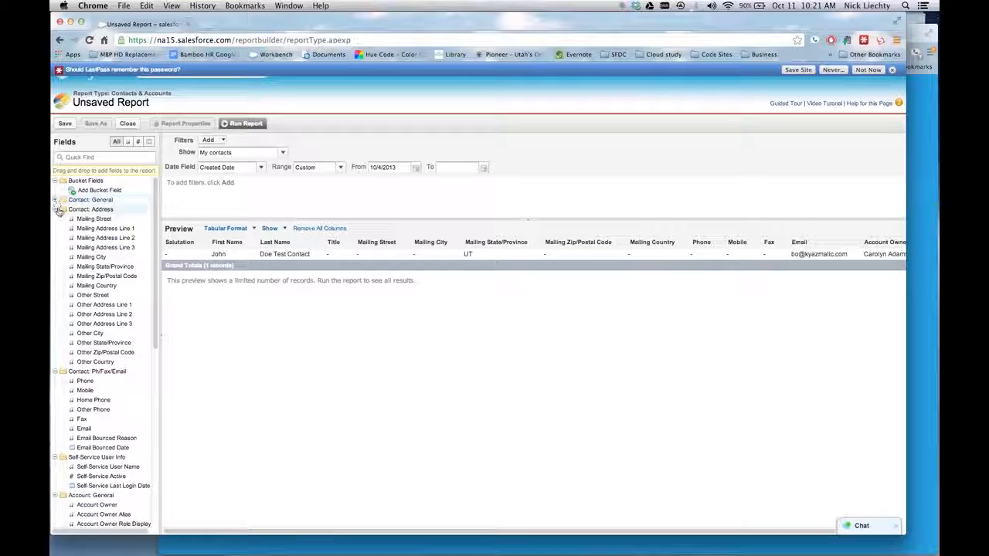
click(55, 209)
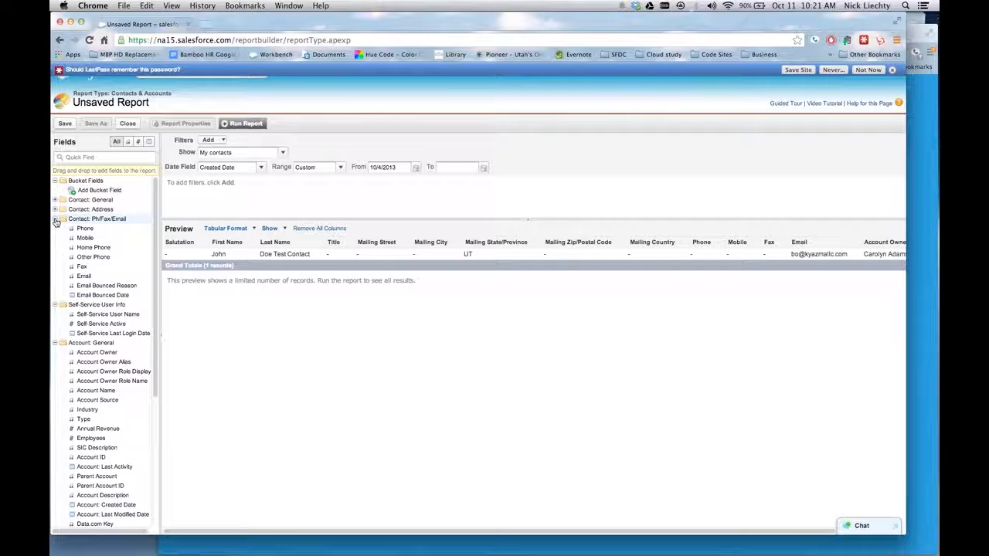
click(54, 220)
click(55, 229)
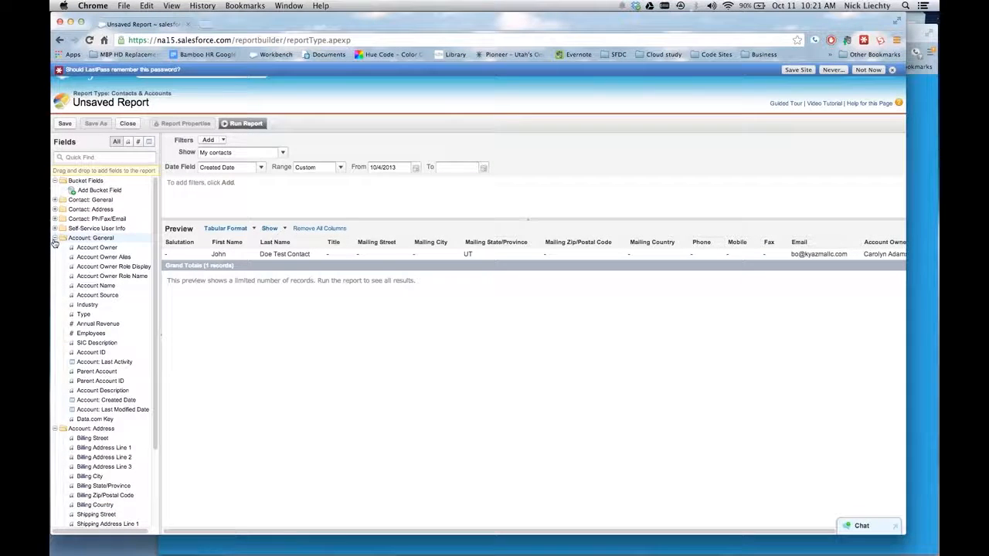
click(54, 238)
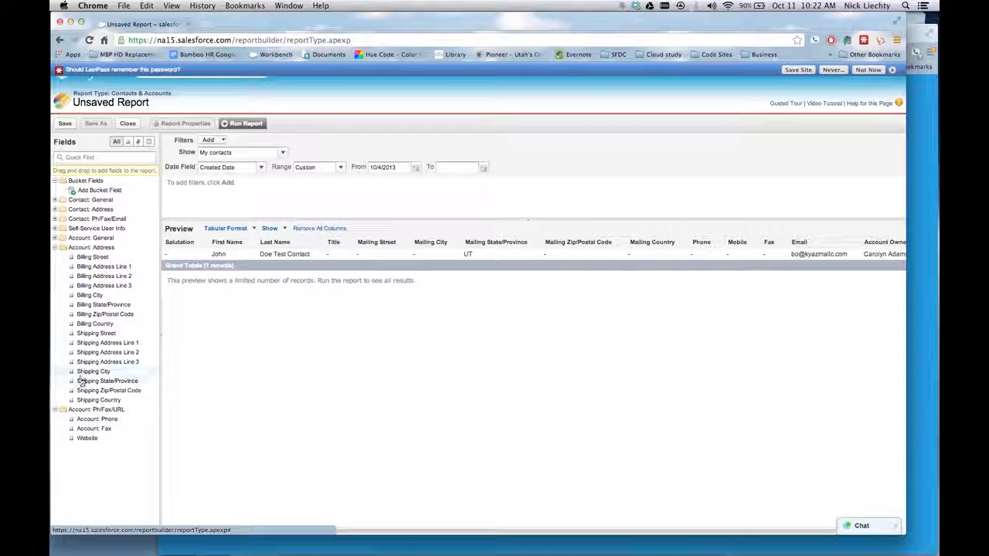
click(56, 238)
click(55, 228)
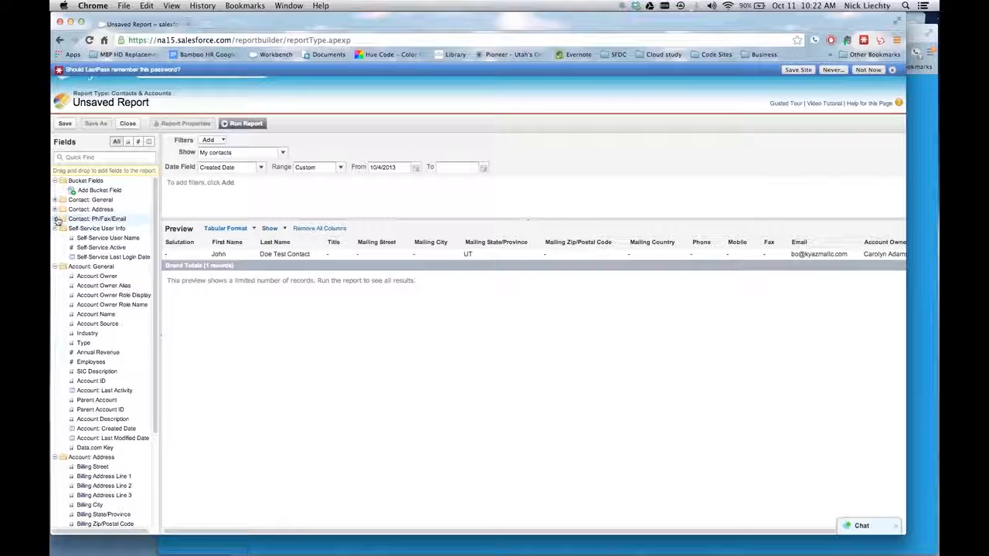
click(56, 220)
click(56, 209)
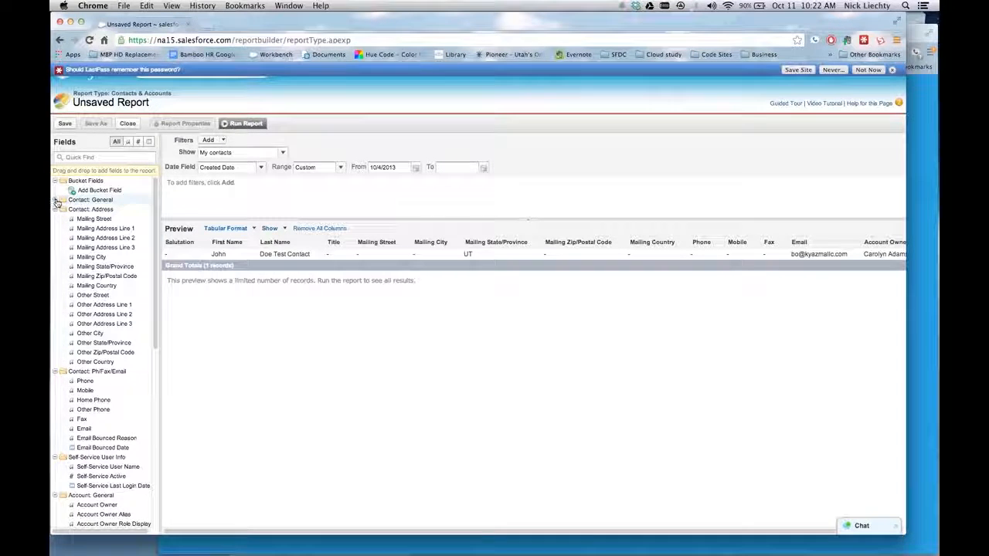
click(56, 201)
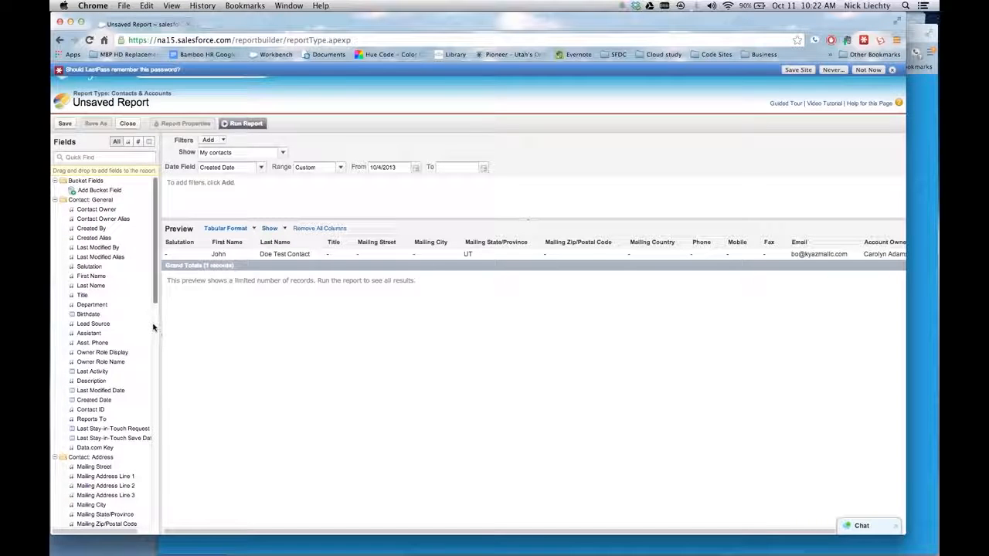
Search the report fields for "id" and look across the columns in the report preview
click(105, 158)
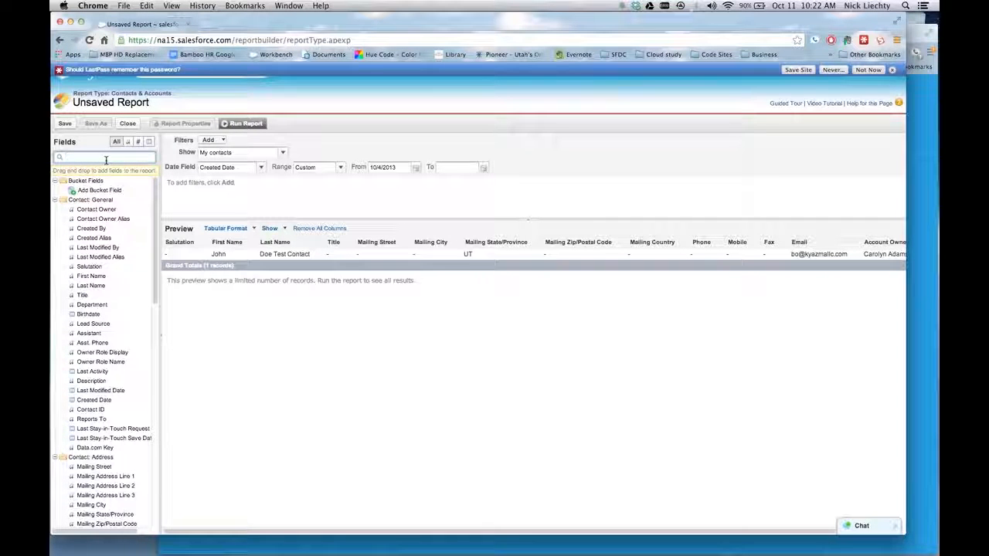
text(id)
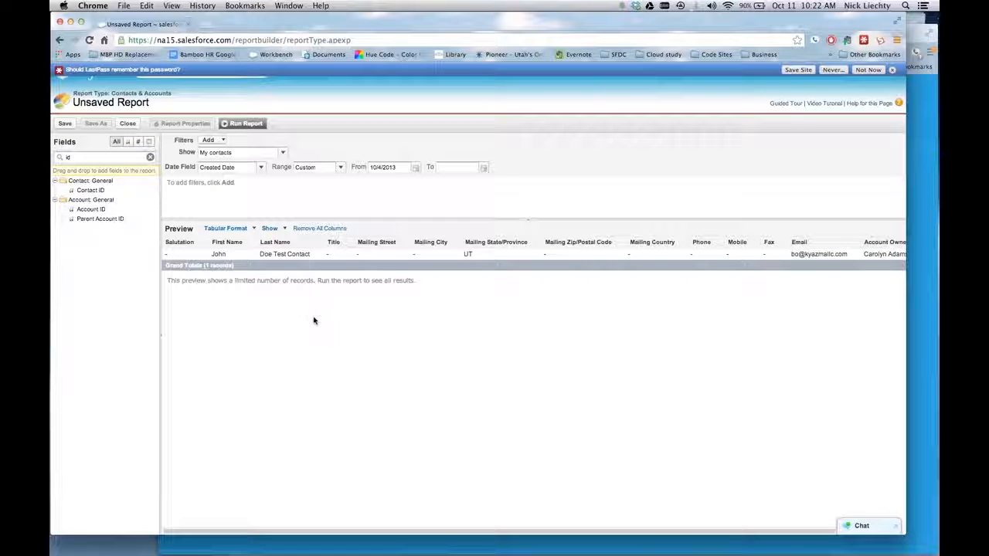
scroll(321, 320, right, 5)
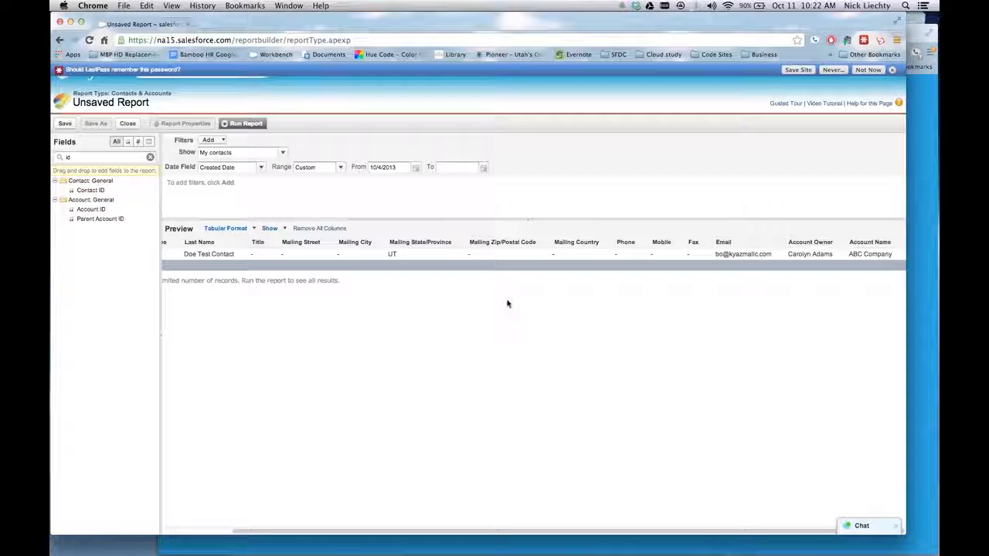
scroll(508, 305, left, 5)
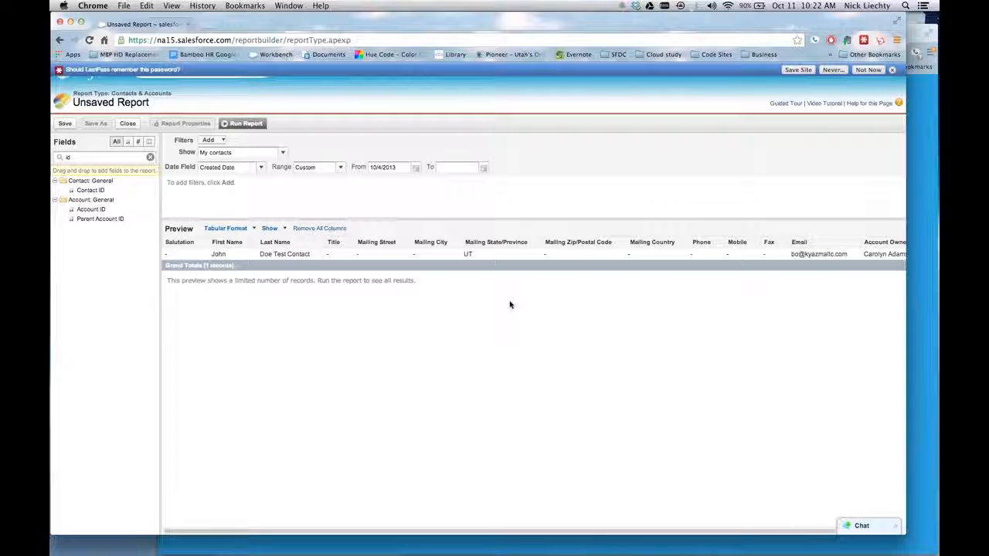
Remove the Mailing Street and Mailing City columns from the report preview
drag(378, 242, 139, 255)
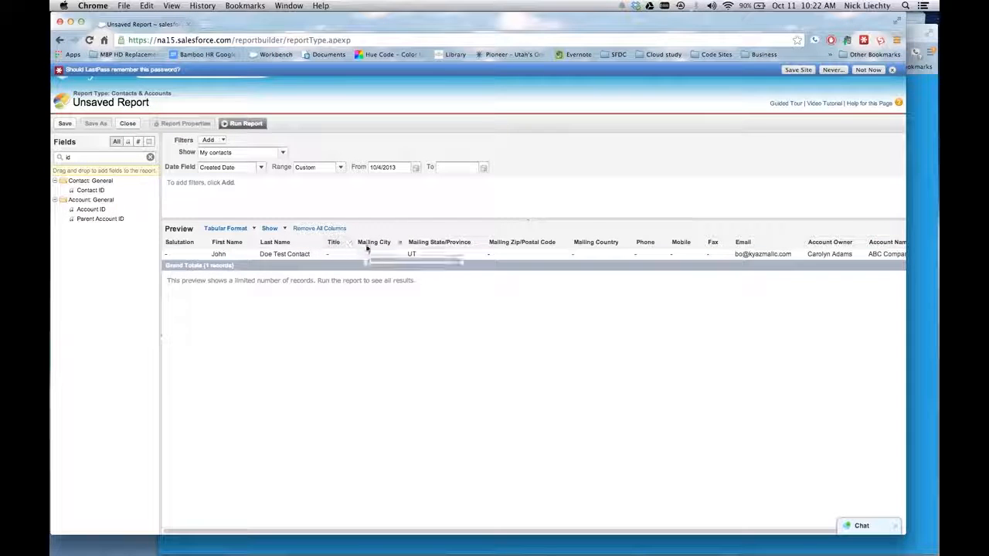
click(400, 242)
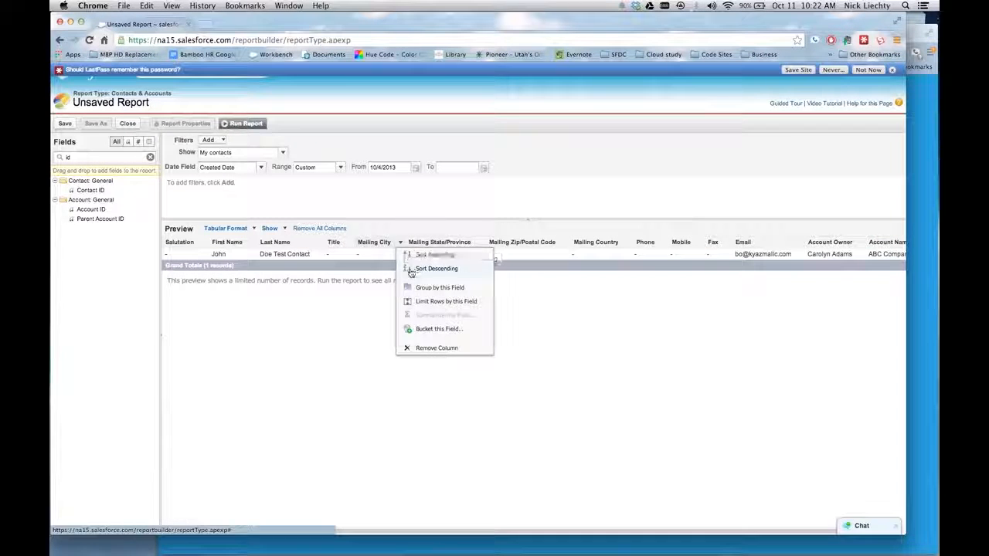
click(428, 348)
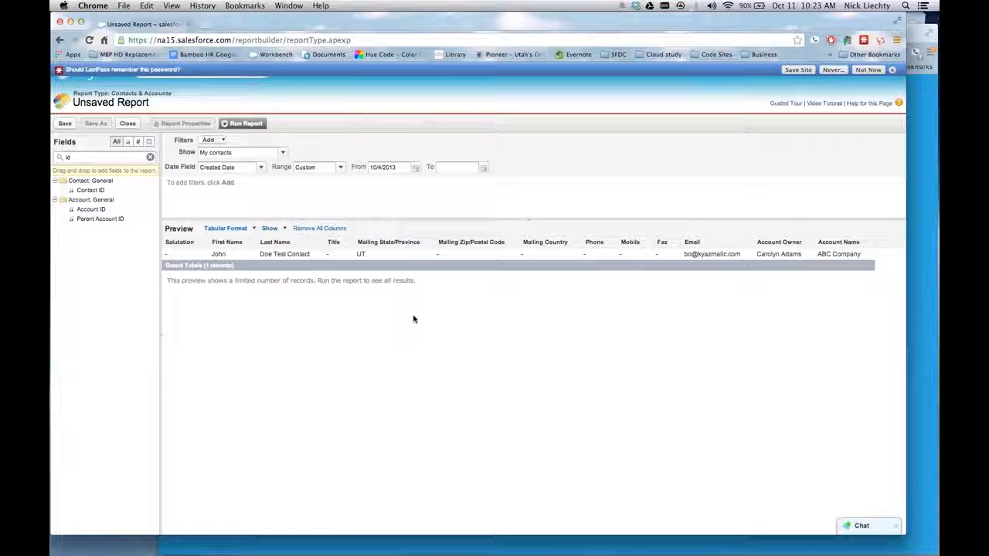
Remove all columns from the report and clear the field search
click(316, 230)
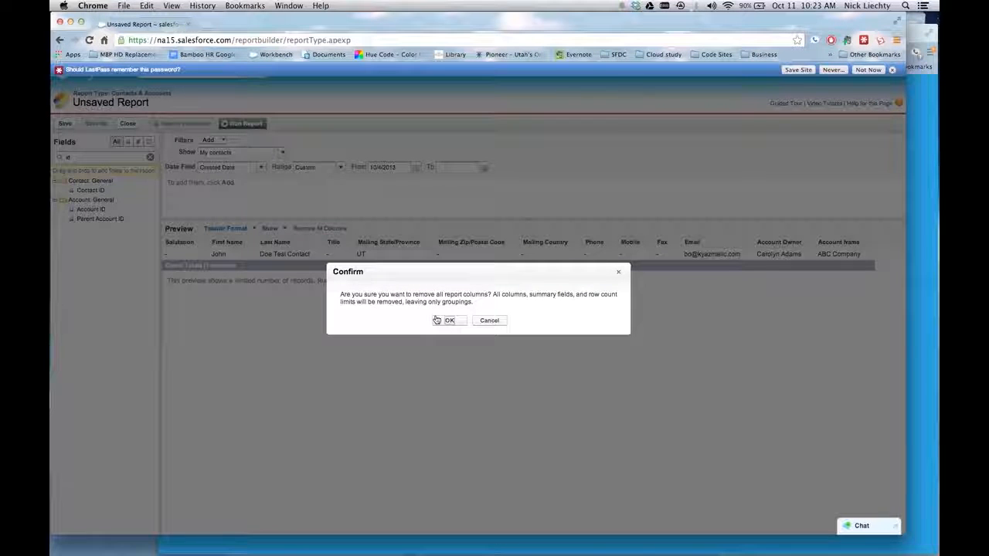
click(446, 321)
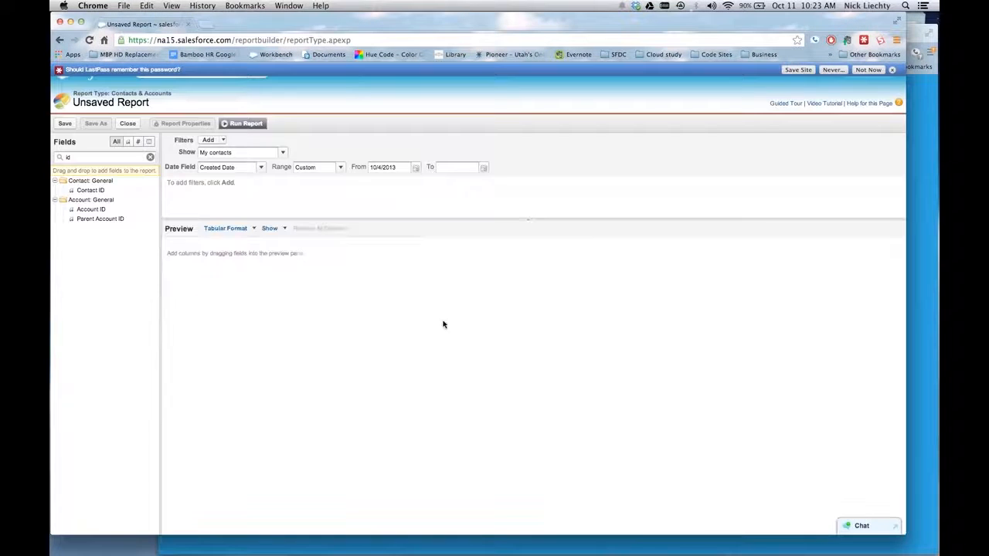
click(151, 157)
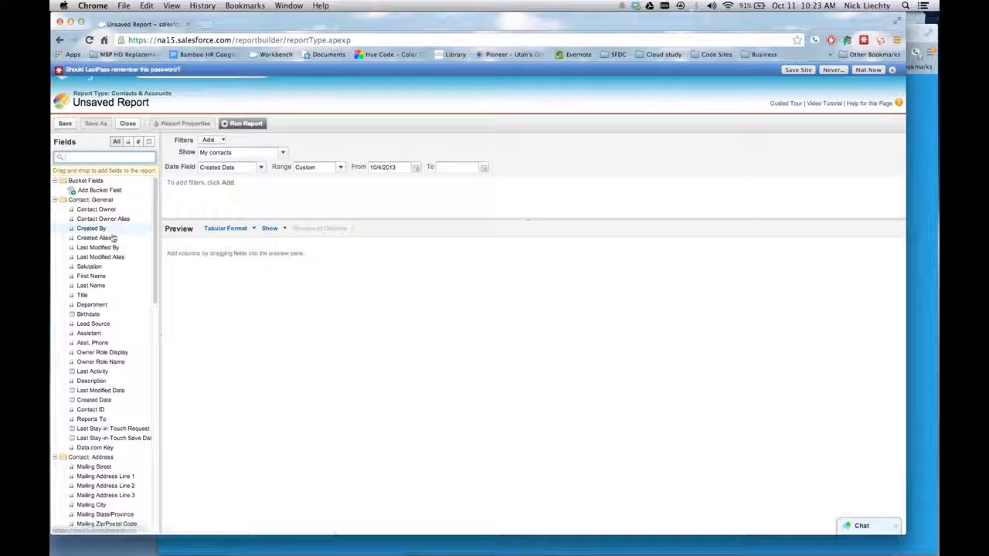
Add the columns First Name, Lead Source, Last Name, Contact ID and Mailing Zip/Postal Code, with Lead Source between the two name columns
drag(97, 276, 240, 268)
drag(137, 291, 255, 267)
drag(93, 324, 211, 254)
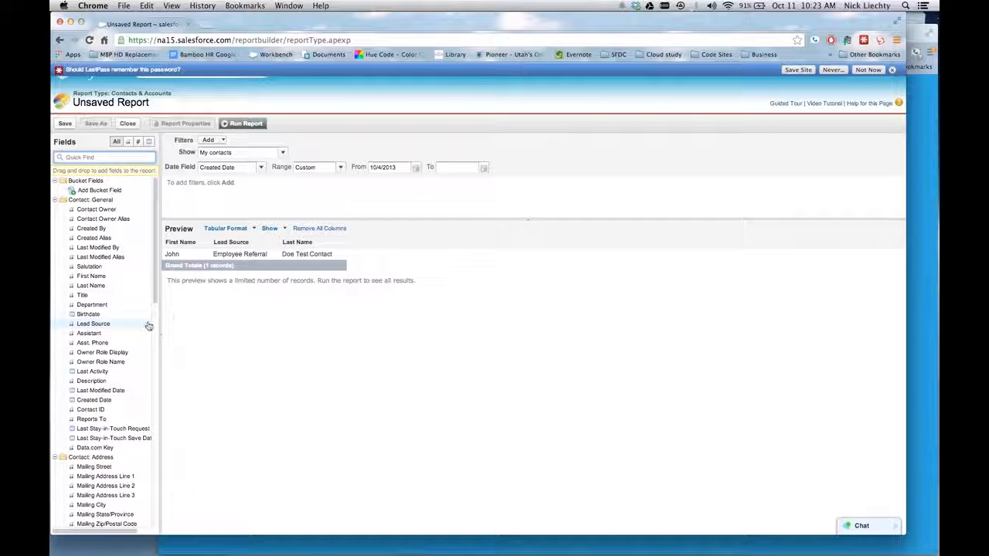
scroll(85, 348, down, 6)
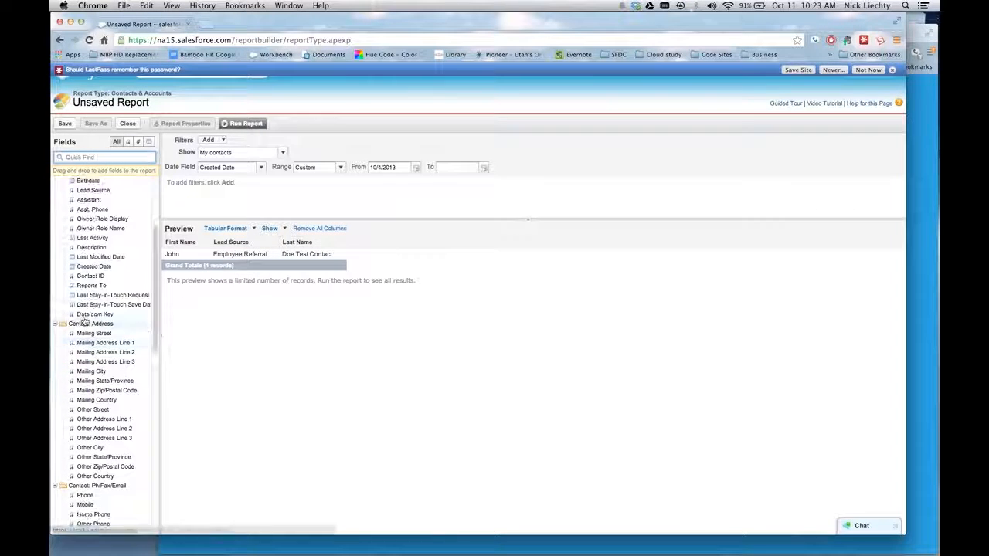
double_click(94, 276)
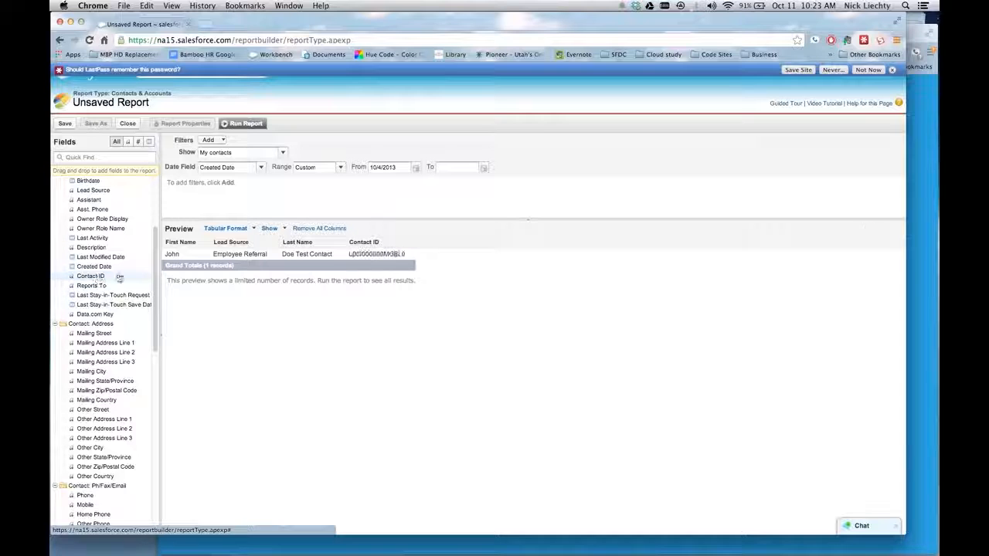
double_click(112, 390)
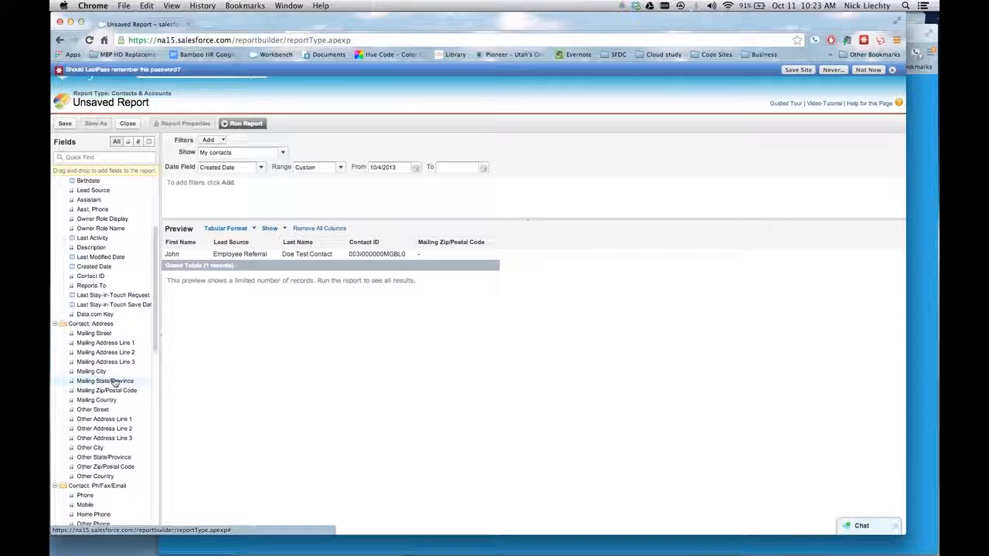
Add the entire Contact: Ph/Fax/Email field group to the report as columns after Mailing Zip/Postal Code
scroll(114, 378, down, 4)
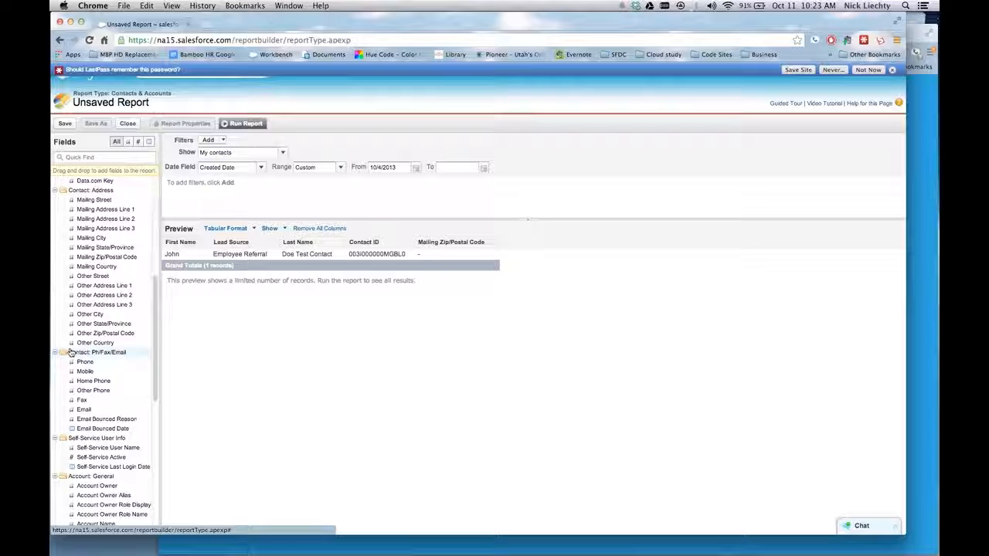
drag(81, 355, 470, 315)
scroll(565, 274, right, 1)
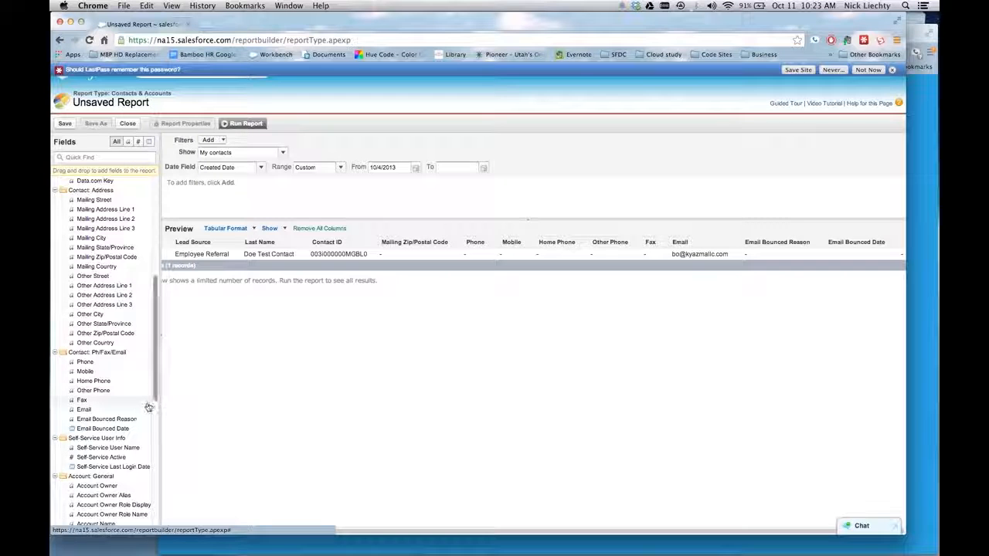
scroll(143, 405, up, 1)
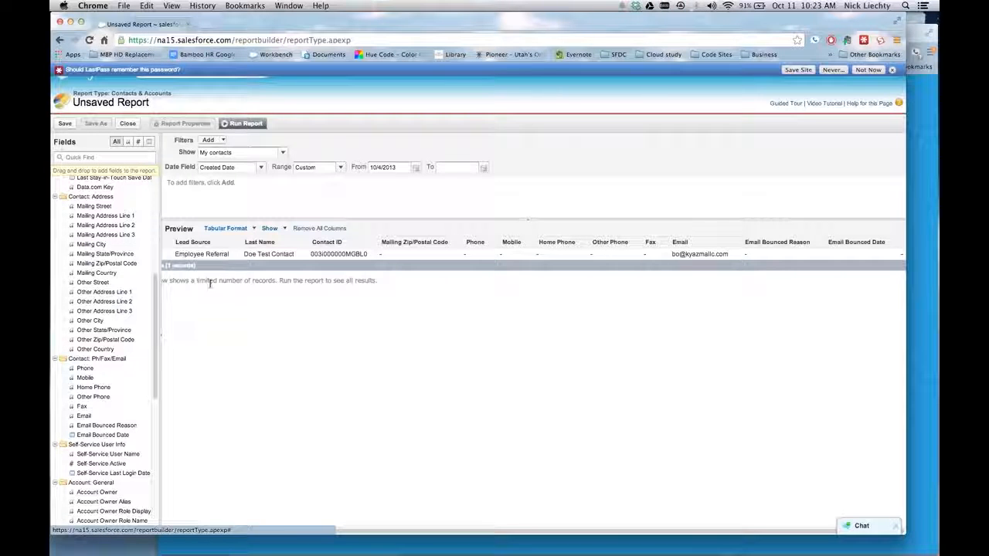
Look at the available report formats without changing the current one, and return to the first preview columns
click(224, 230)
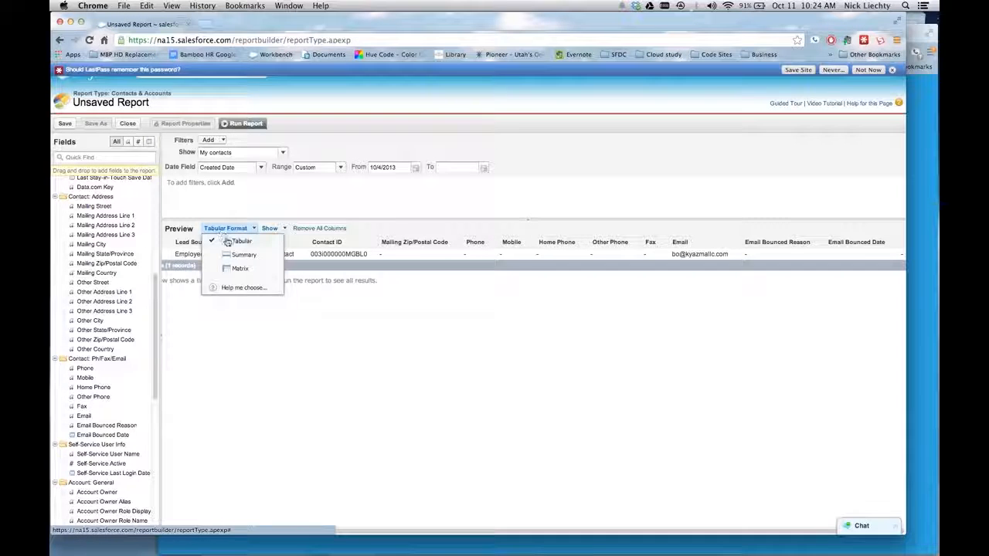
click(276, 339)
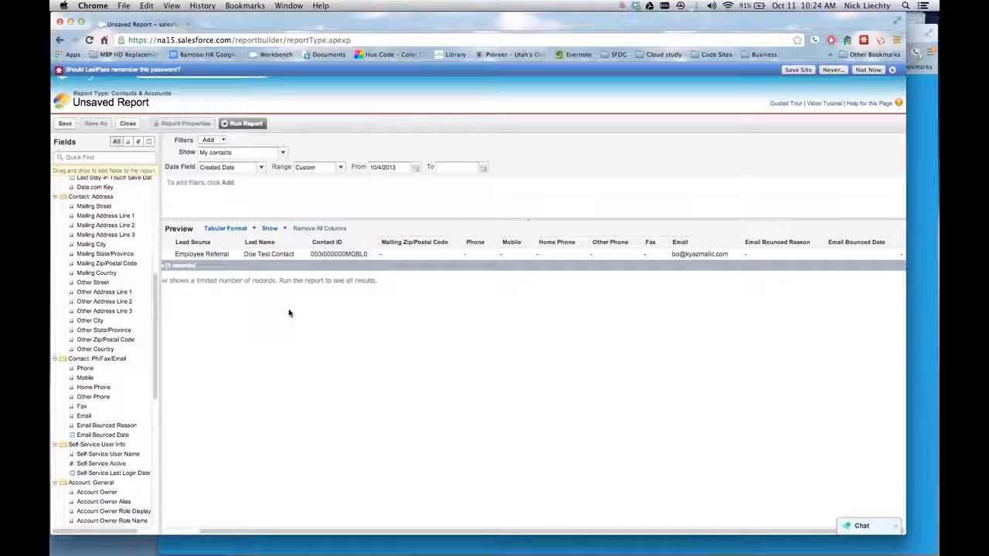
scroll(289, 313, left, 2)
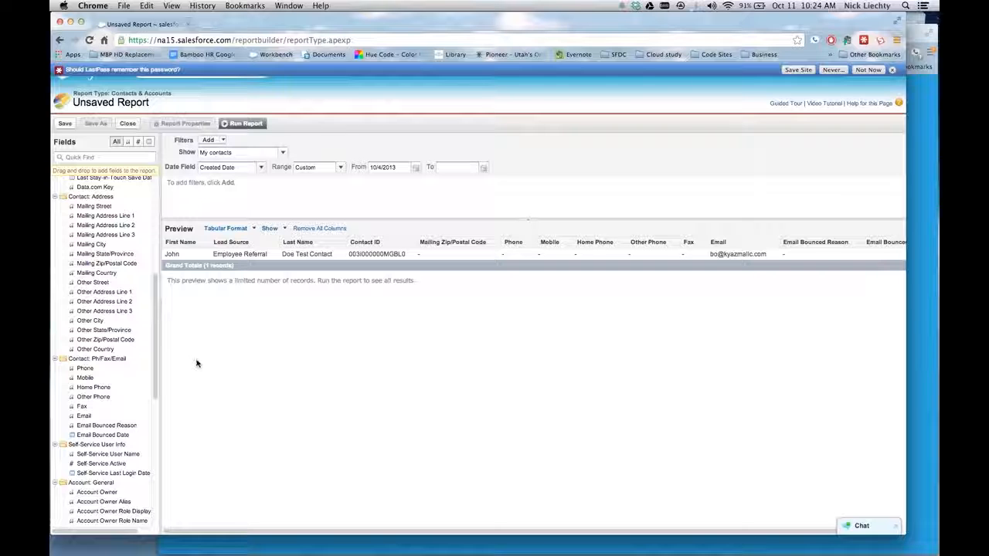
Set the report to show all accounts and change its format to Summary
click(241, 153)
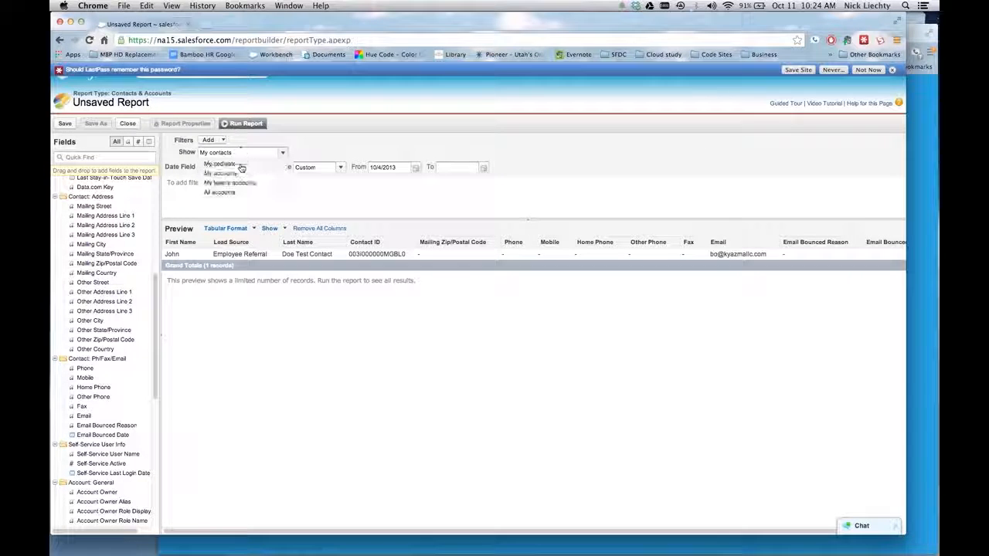
click(224, 191)
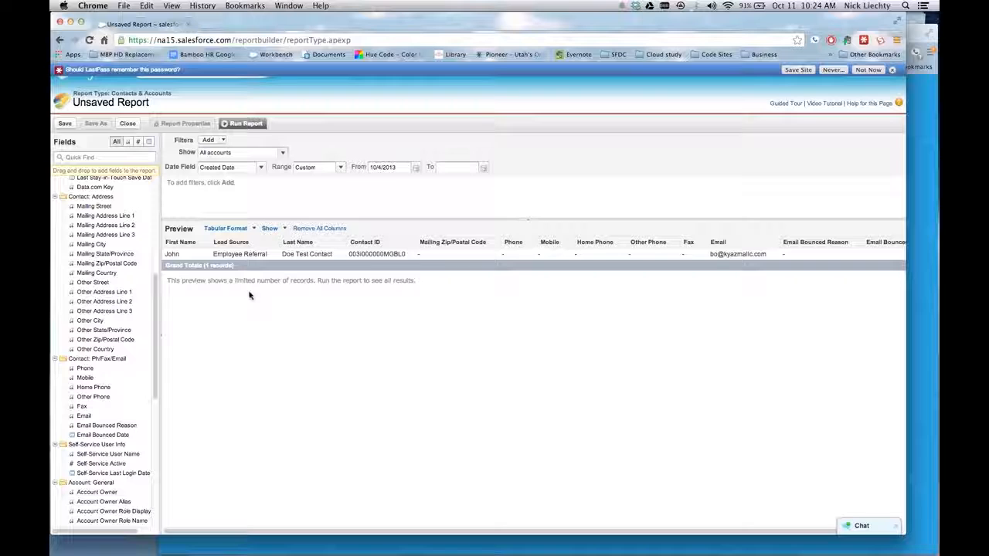
click(242, 232)
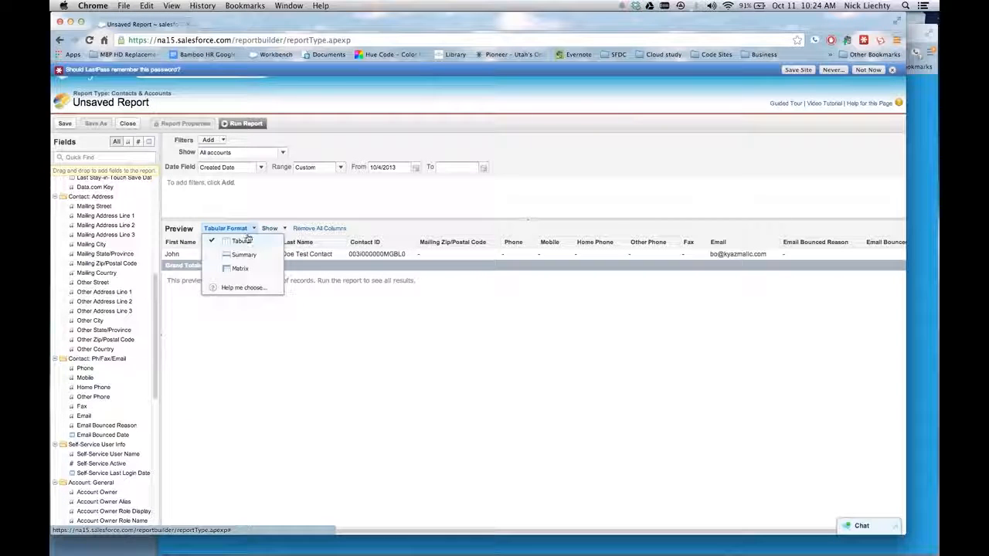
click(244, 255)
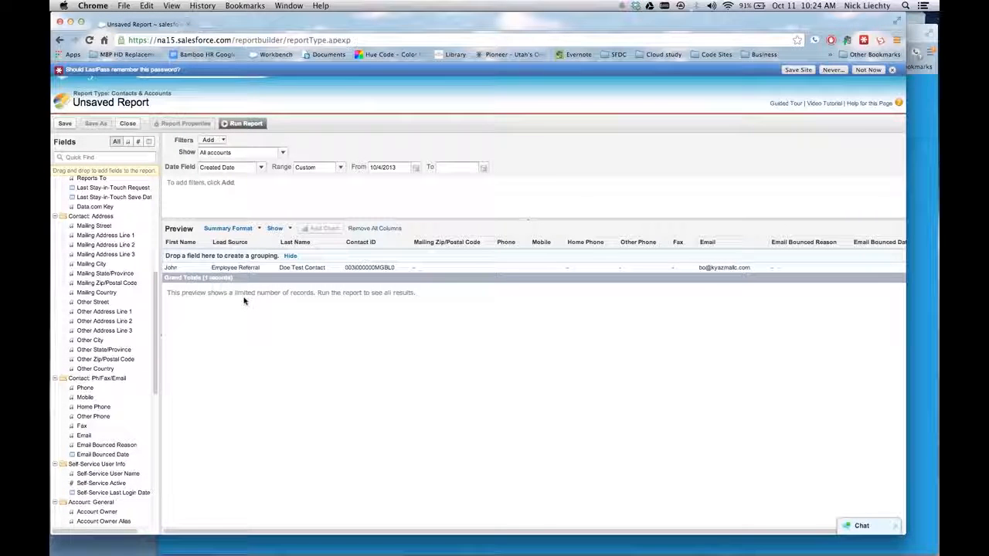
Find the Account Name field and use it to group the summary report
click(141, 160)
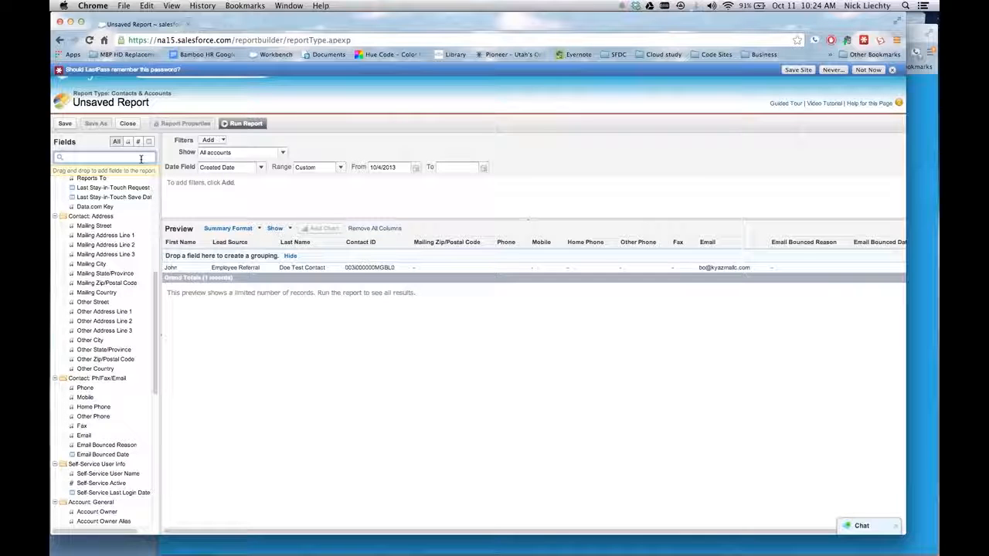
text(accou)
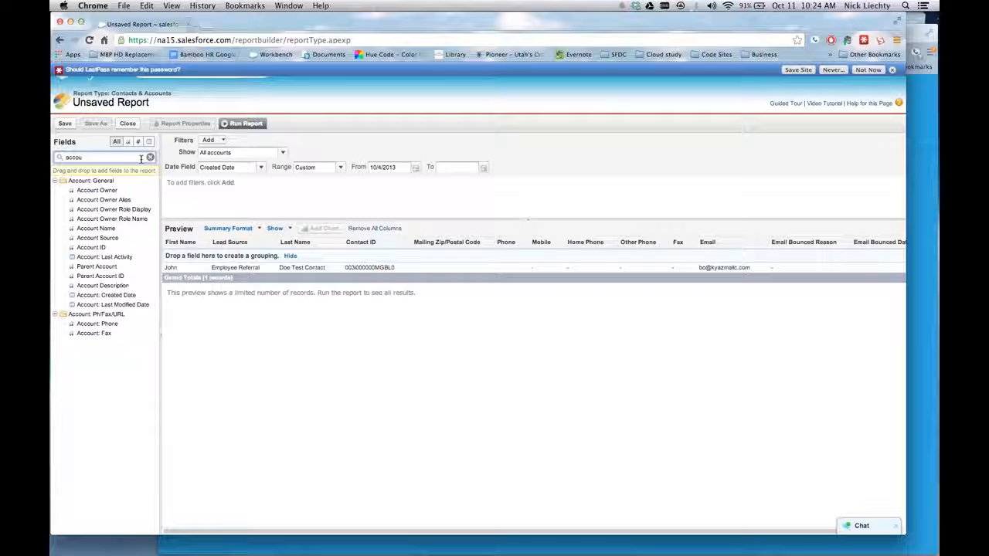
drag(105, 229, 180, 257)
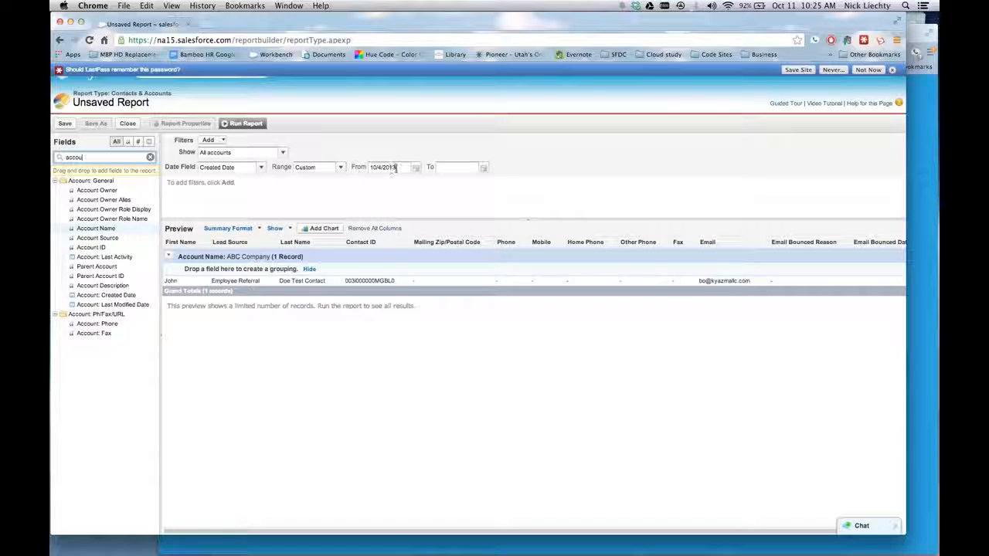
Clear the From date of the Created Date range and review the grouped records in the preview
drag(396, 167, 369, 167)
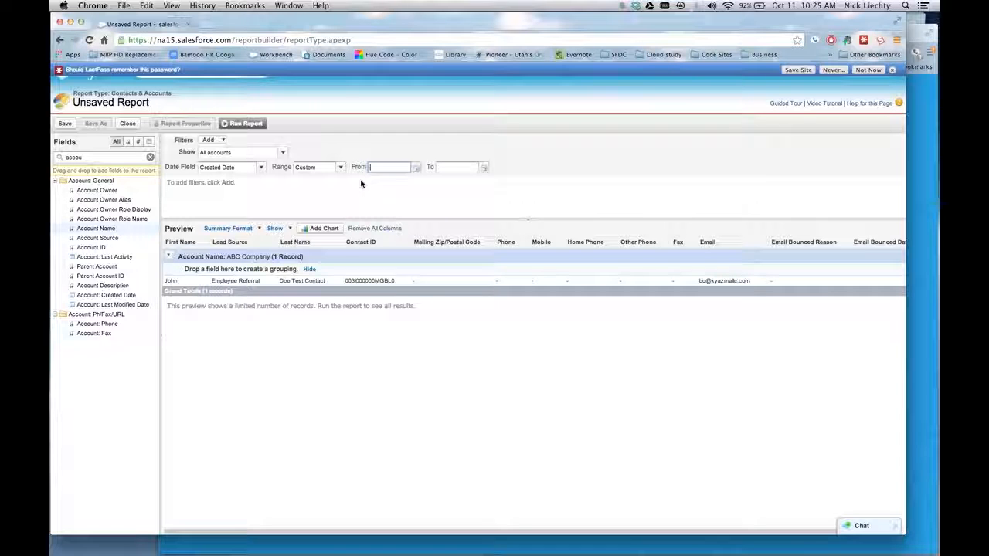
click(344, 207)
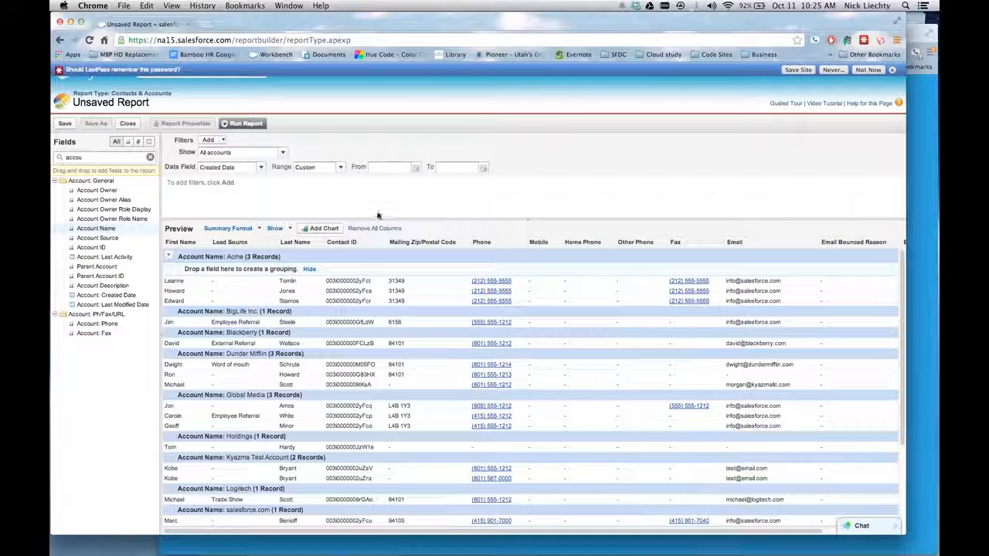
scroll(379, 263, down, 3)
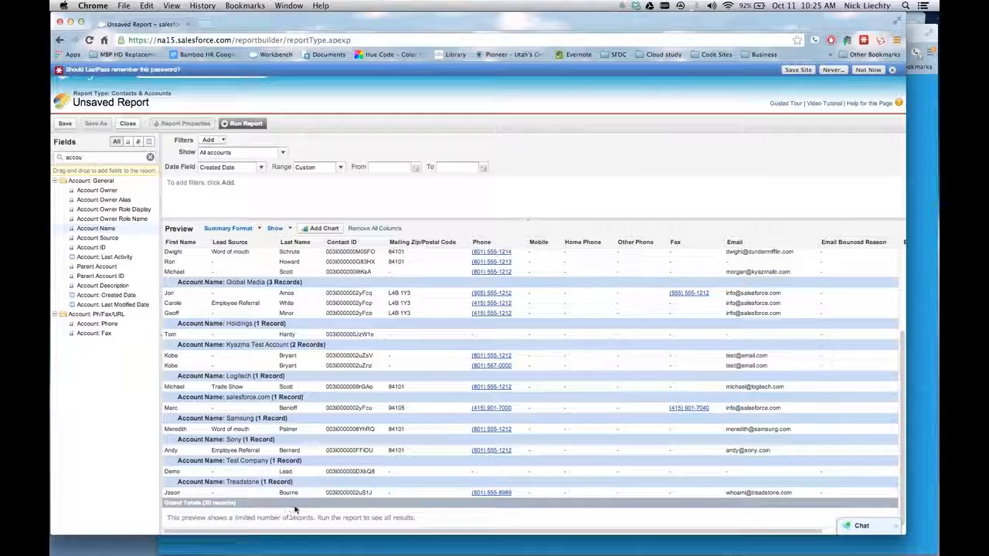
scroll(292, 511, up, 3)
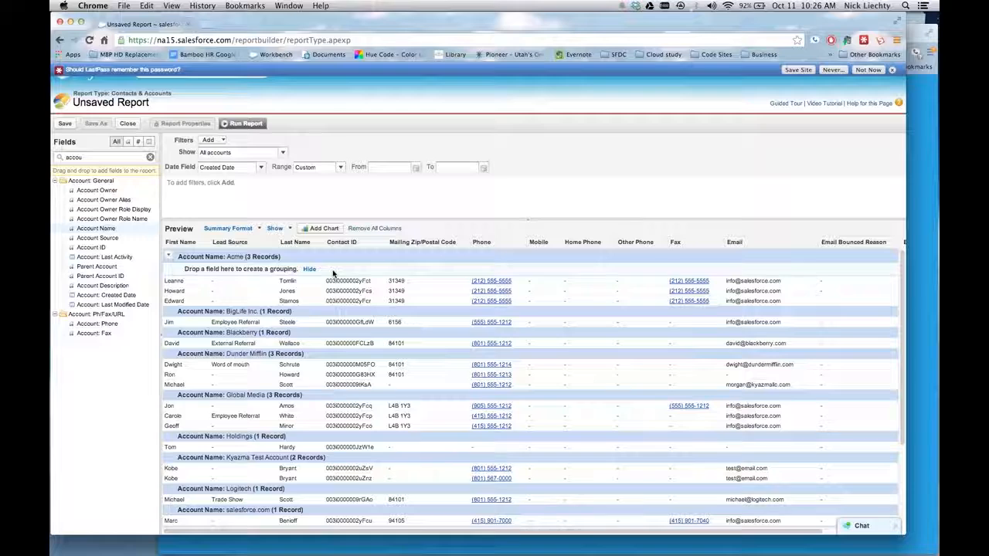
Limit the field list to numeric fields and add Annual Revenue as the last report column
scroll(412, 284, right, 3)
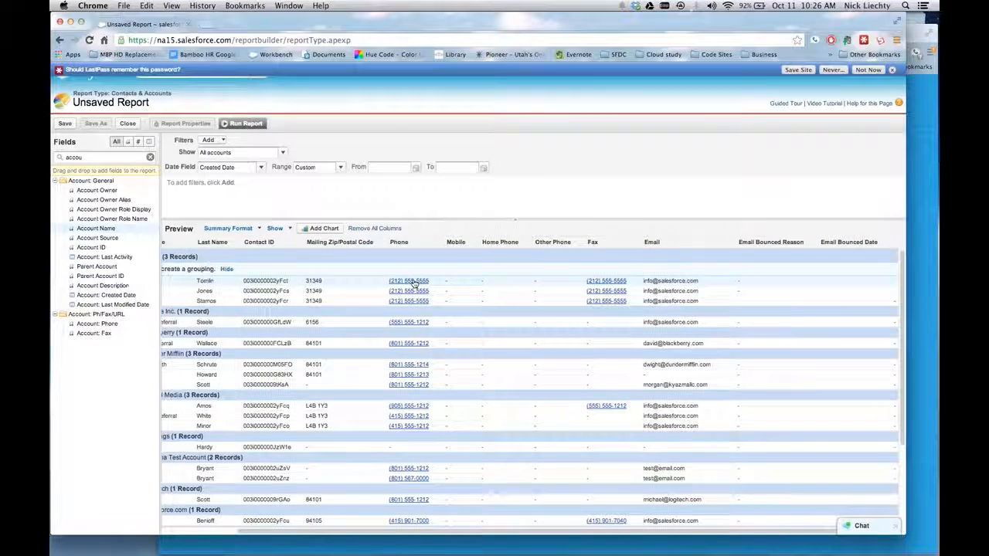
click(149, 157)
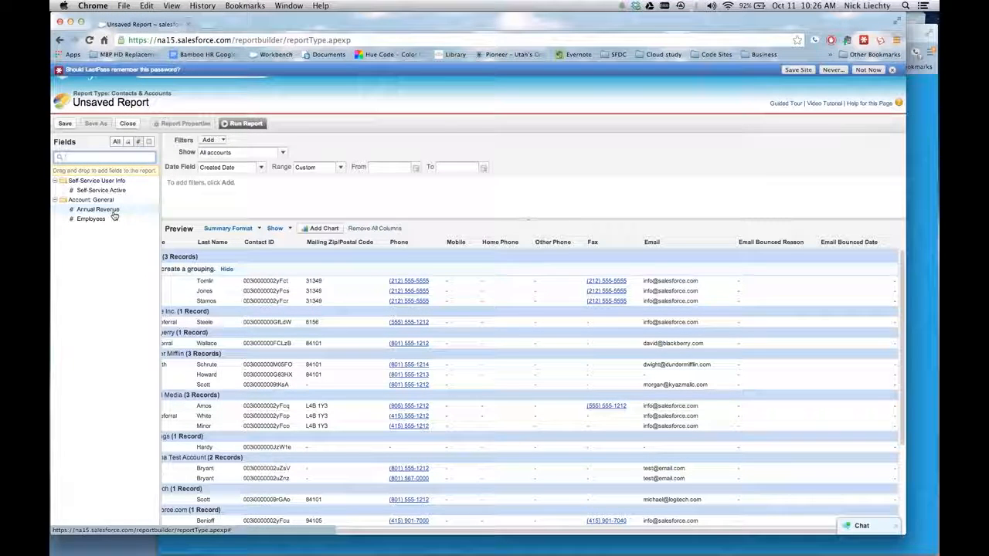
double_click(108, 210)
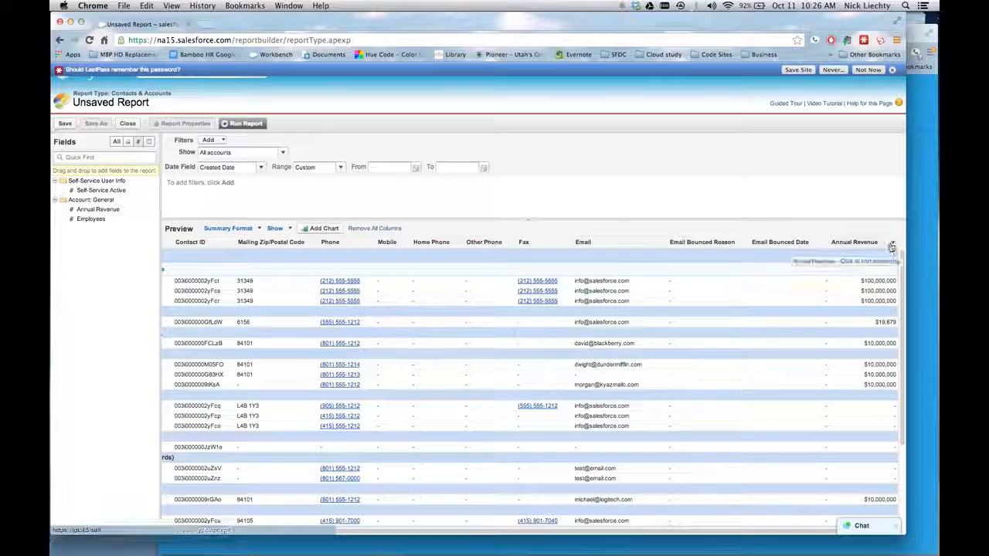
Start a bucket field on the Annual Revenue column and name it Revenue Range
click(893, 245)
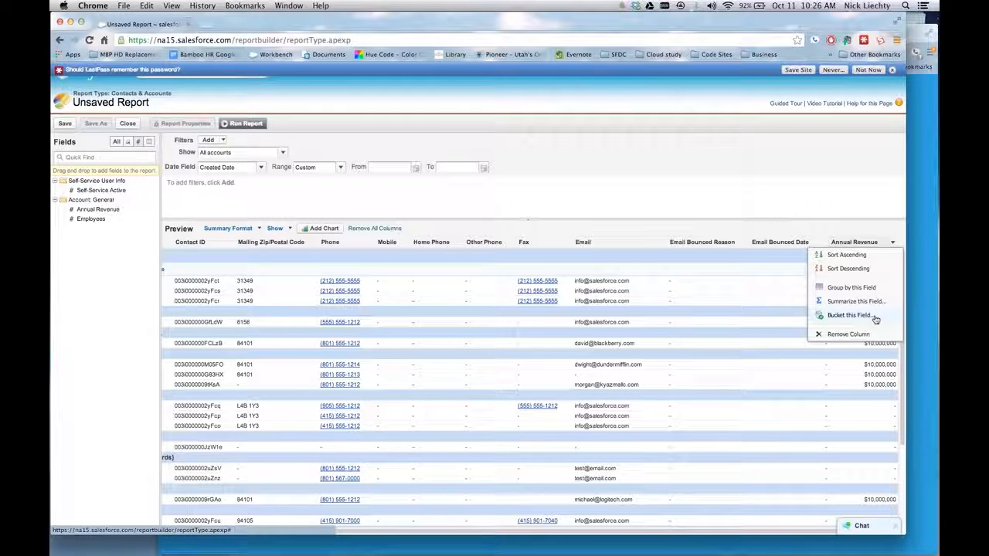
click(850, 315)
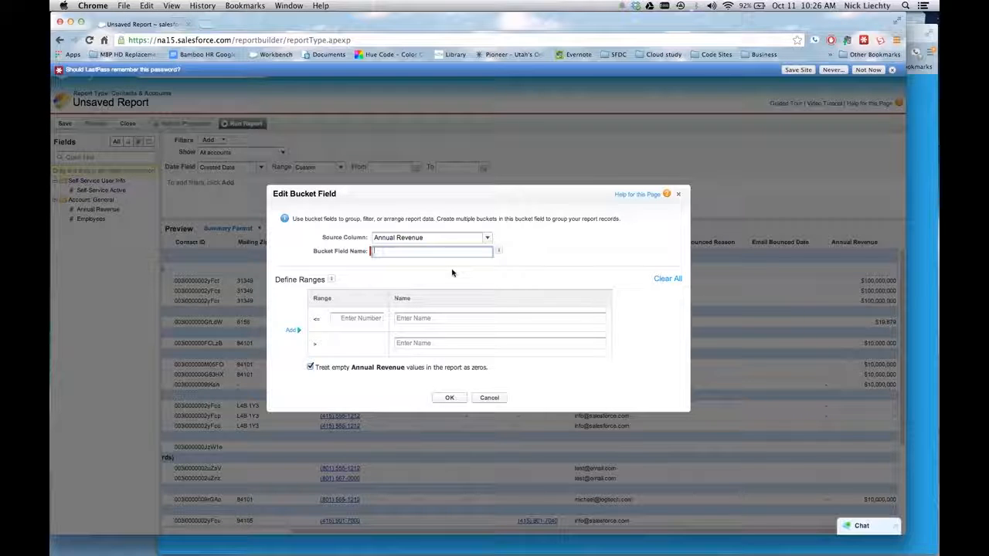
text(Income)
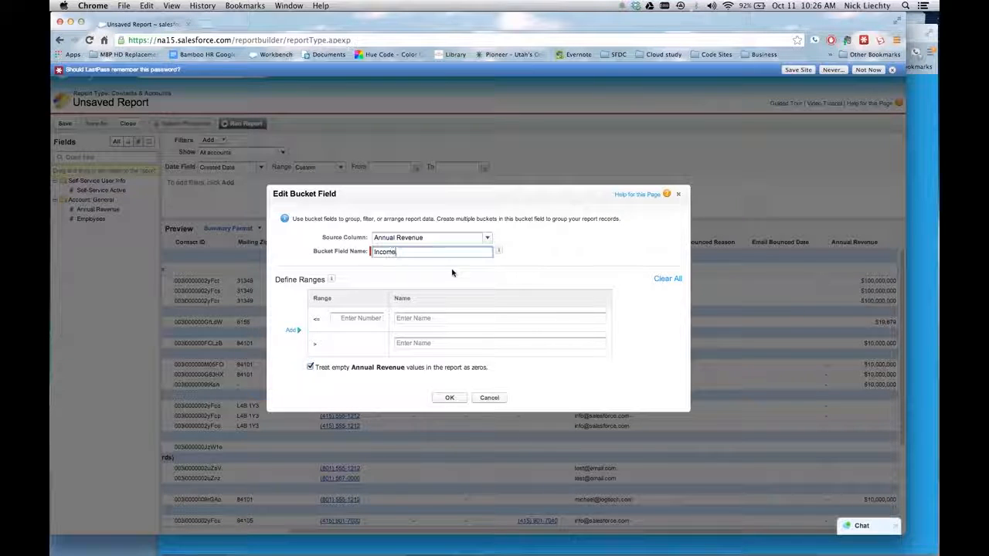
key(BackSpace)
key(BackSpace)
key(BackSpace)
key(BackSpace)
text(R)
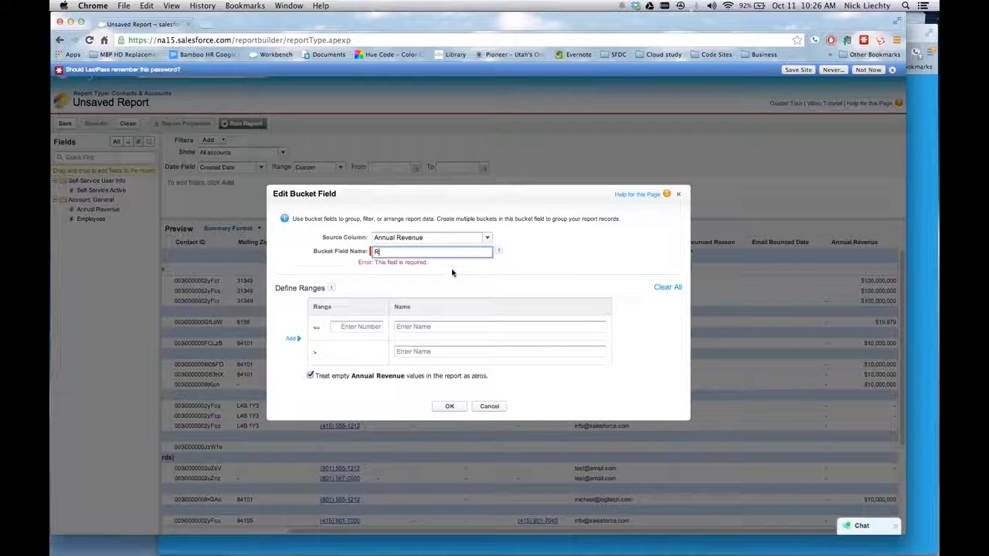
text(evenue Range)
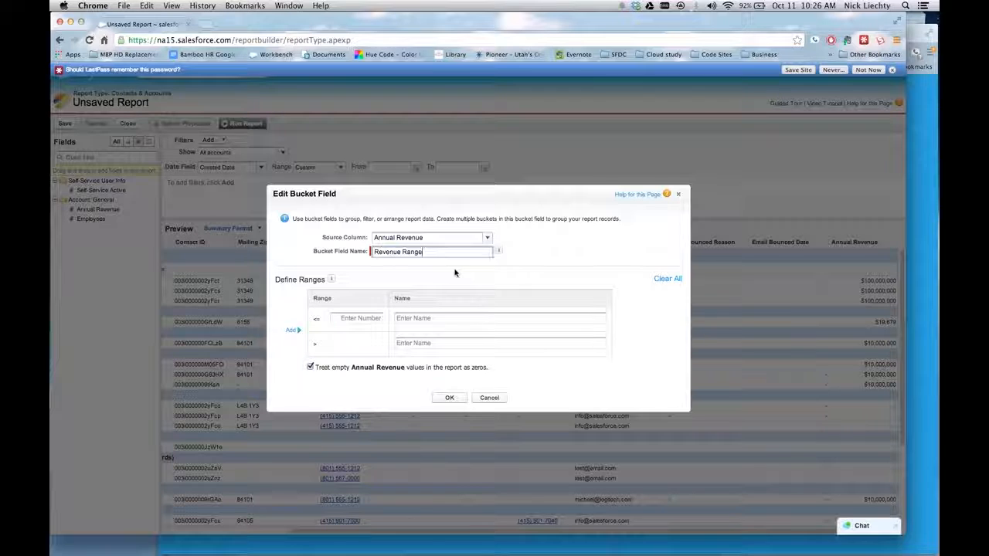
Set the first bucket range's limit to 20,000 and name it "Up to 20000"
click(364, 316)
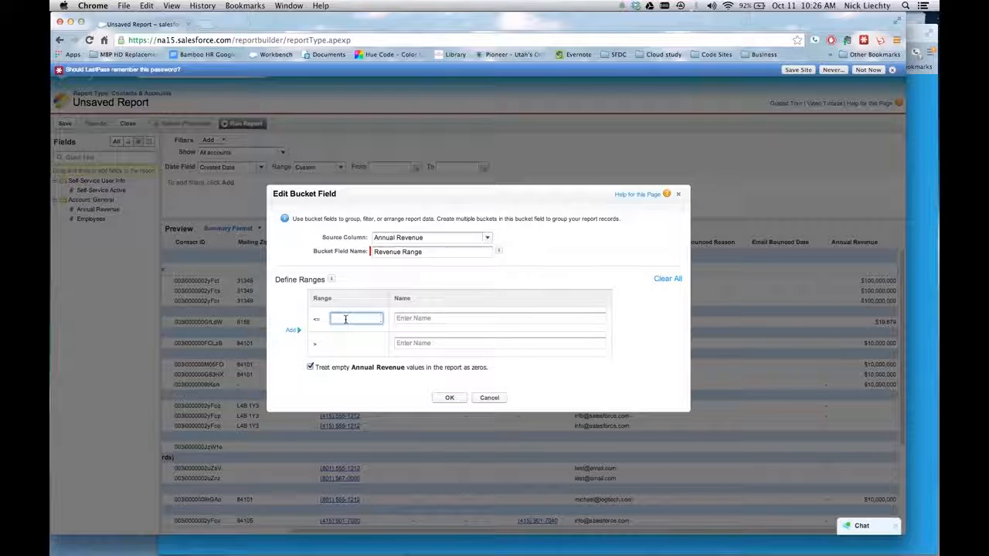
text(0000)
key(Tab)
text(Up to 20000)
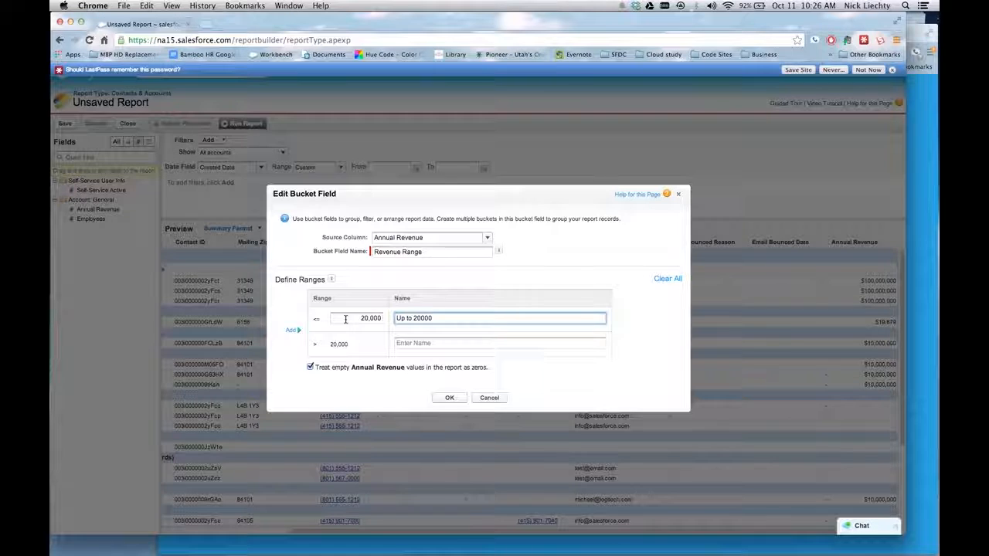
Add a middle bucket range from 20,000 to 100,000 and name it "20000 - 100000"
click(293, 330)
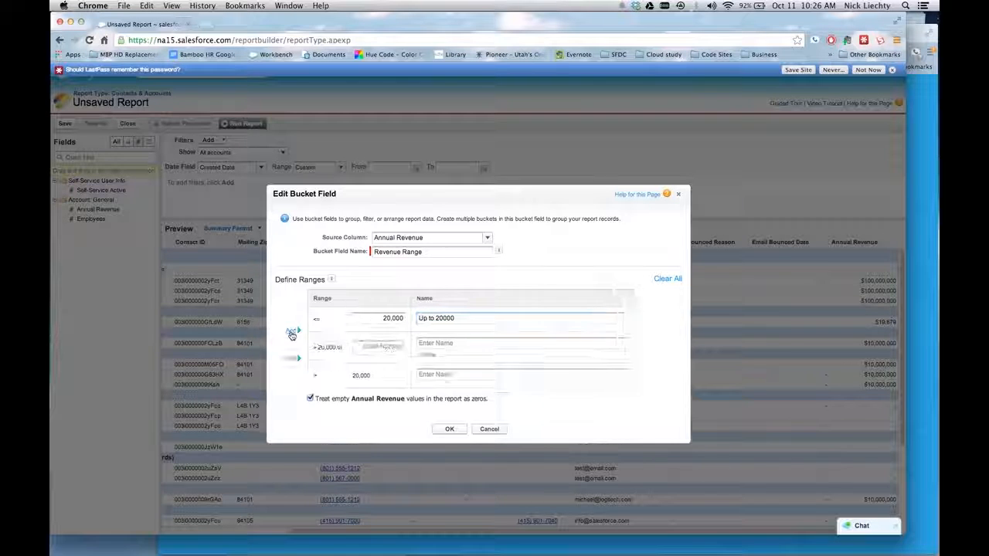
click(365, 346)
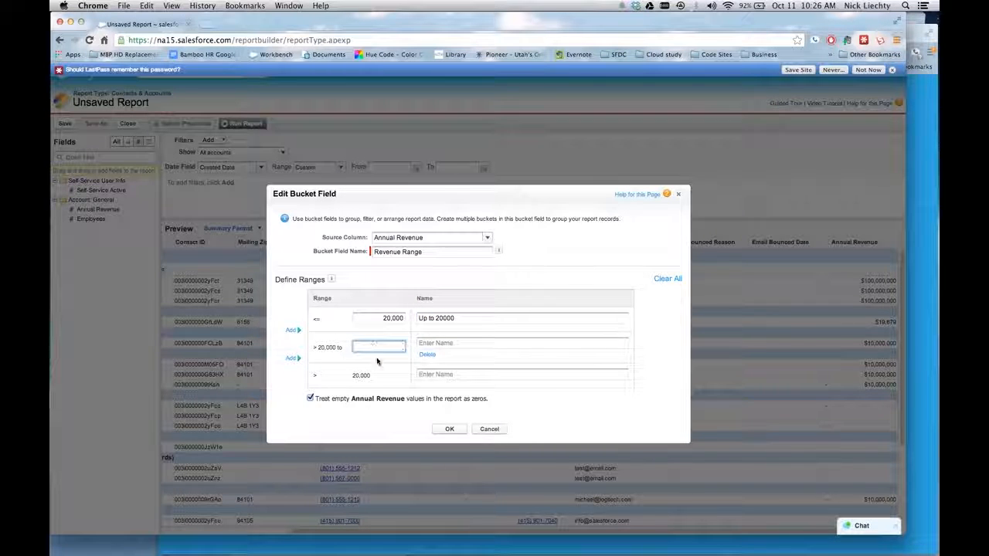
text(2)
text(0)
key(Tab)
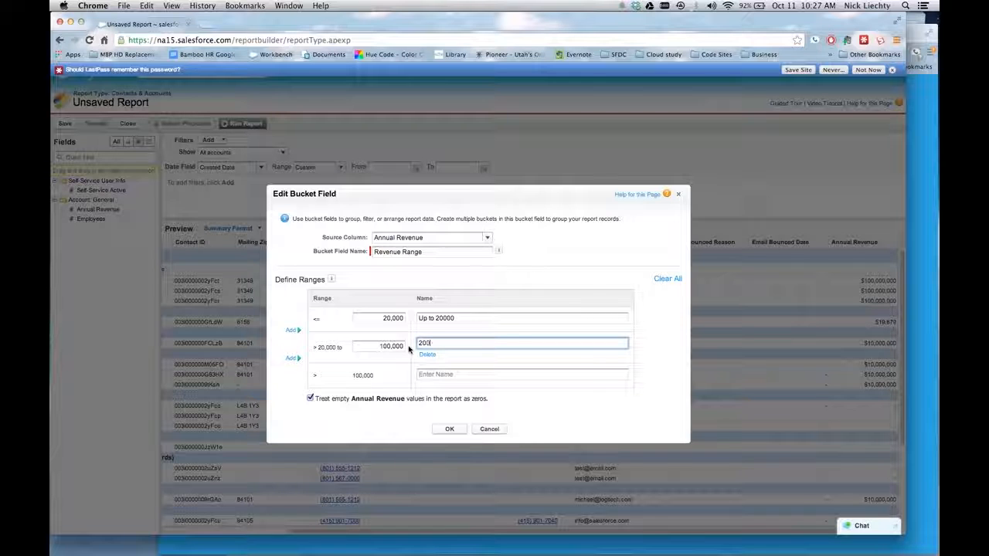
text(20000 - 100000)
Name the highest bucket range "Greater than 100000" and save the bucket field with Annual Revenue as its source column
click(438, 374)
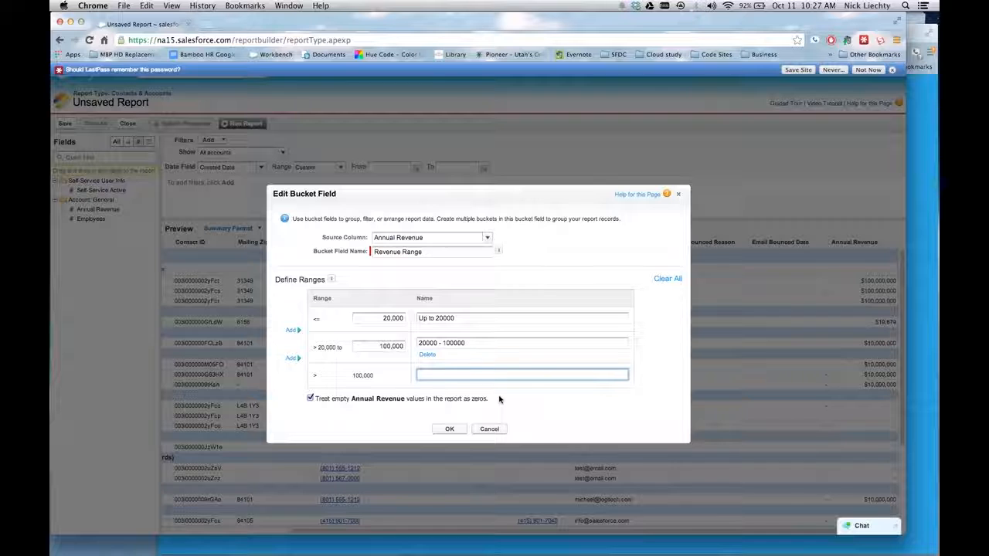
text(Greater than 100000)
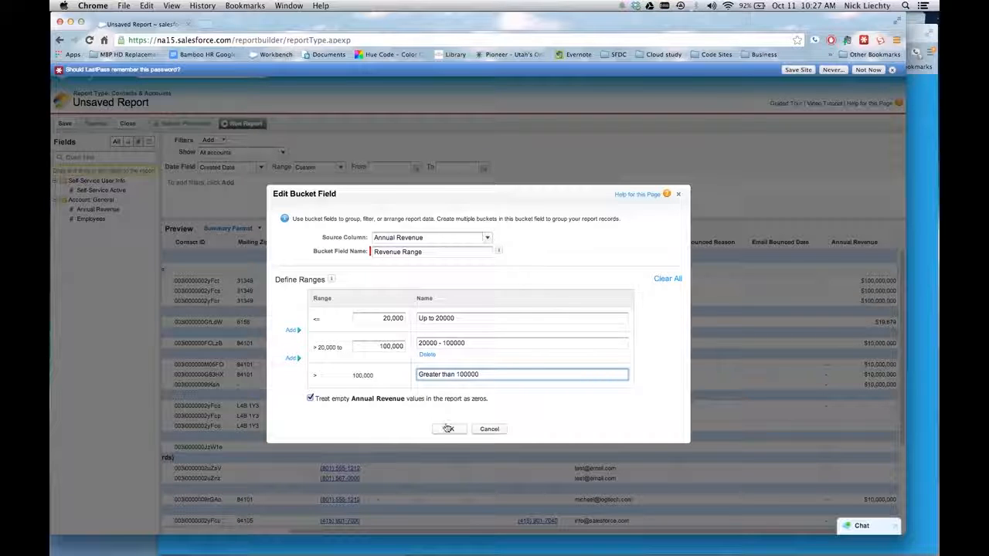
click(486, 239)
mouse_move(490, 265)
mouse_down()
mouse_move(482, 378)
mouse_move(492, 265)
mouse_up()
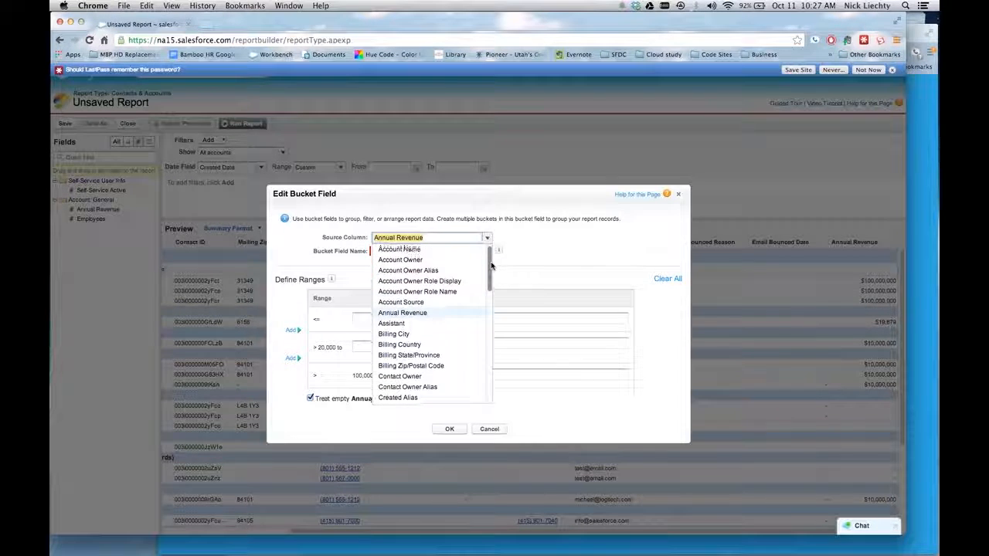
click(485, 241)
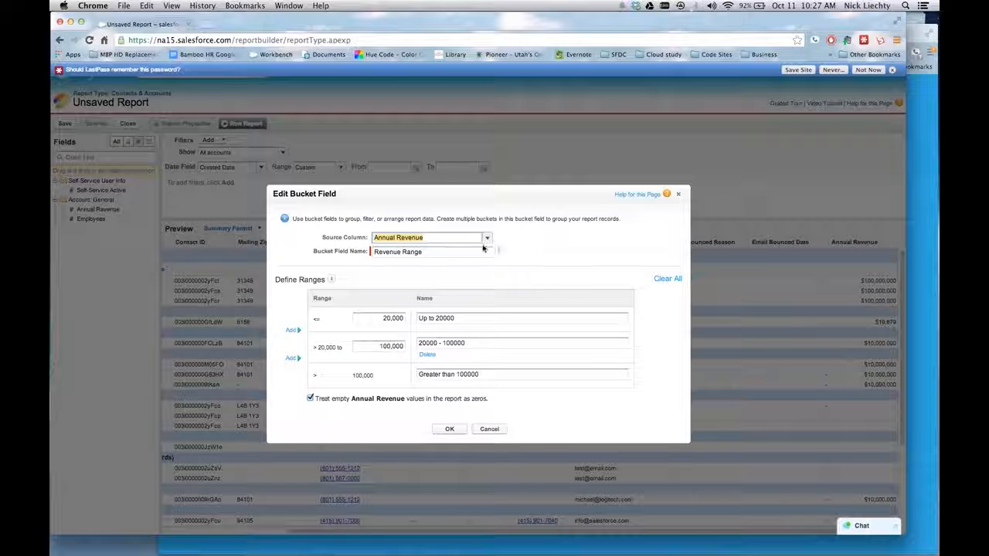
click(450, 429)
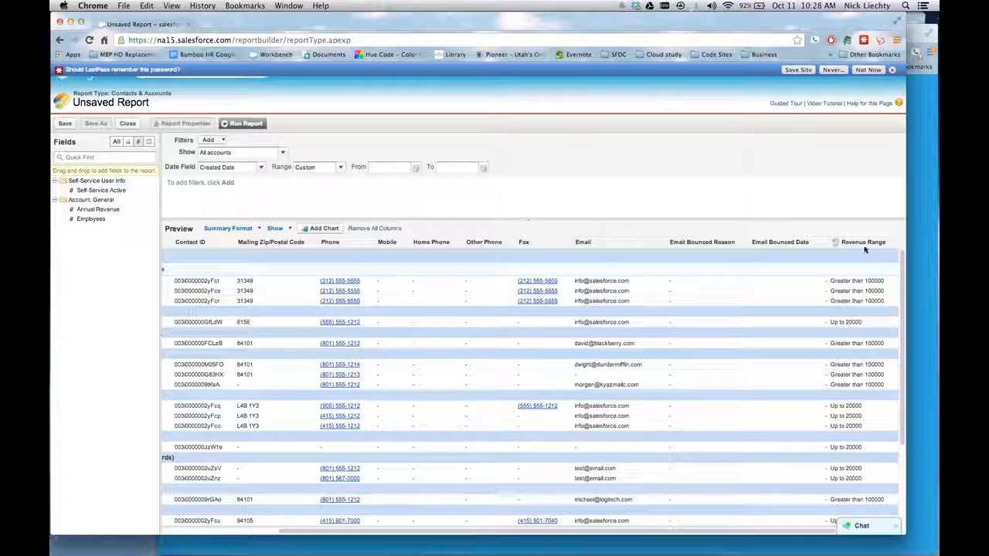
Remove the Mailing Zip/Postal Code, Mobile, Home Phone, Other Phone, Fax and Email columns from the report
scroll(486, 407, left, 1)
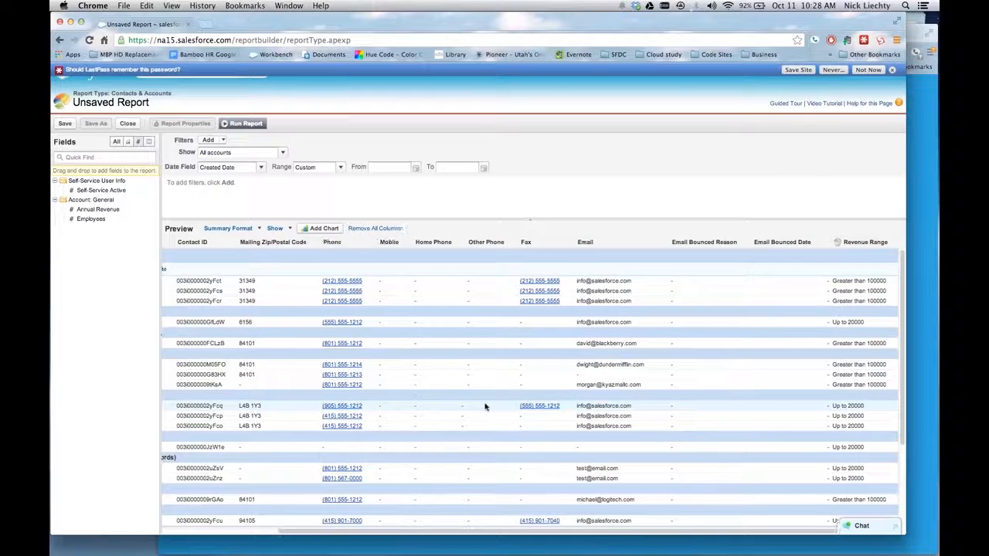
scroll(486, 408, left, 5)
drag(425, 247, 118, 316)
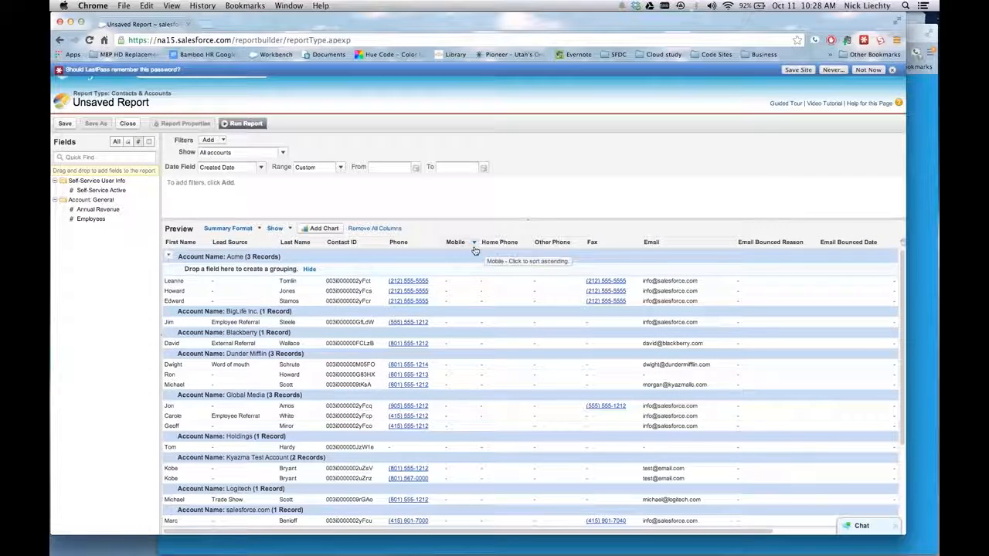
drag(475, 252, 130, 316)
drag(463, 247, 126, 314)
drag(466, 244, 116, 289)
drag(512, 243, 75, 311)
drag(455, 246, 126, 316)
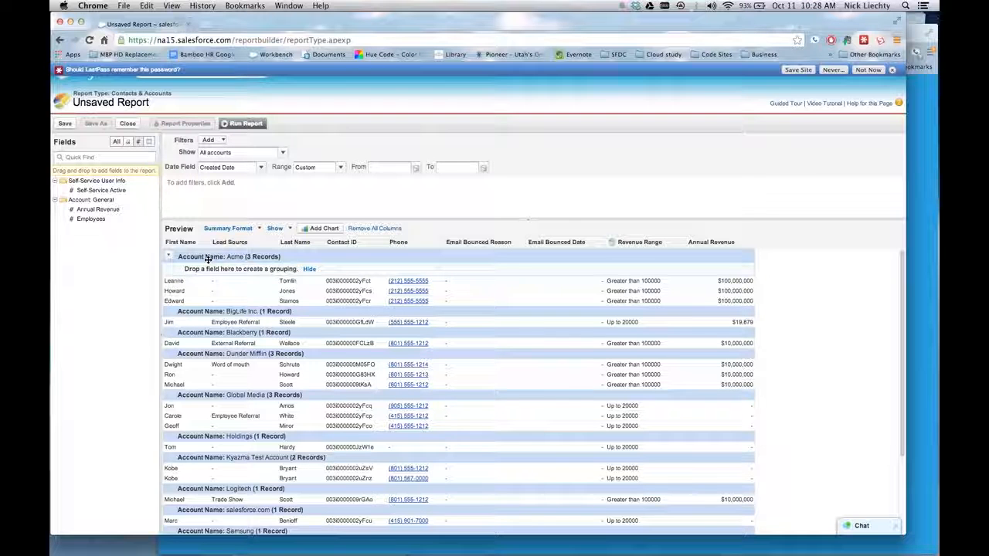
Run the report, review the account groups with details hidden, and show the record details again
click(246, 123)
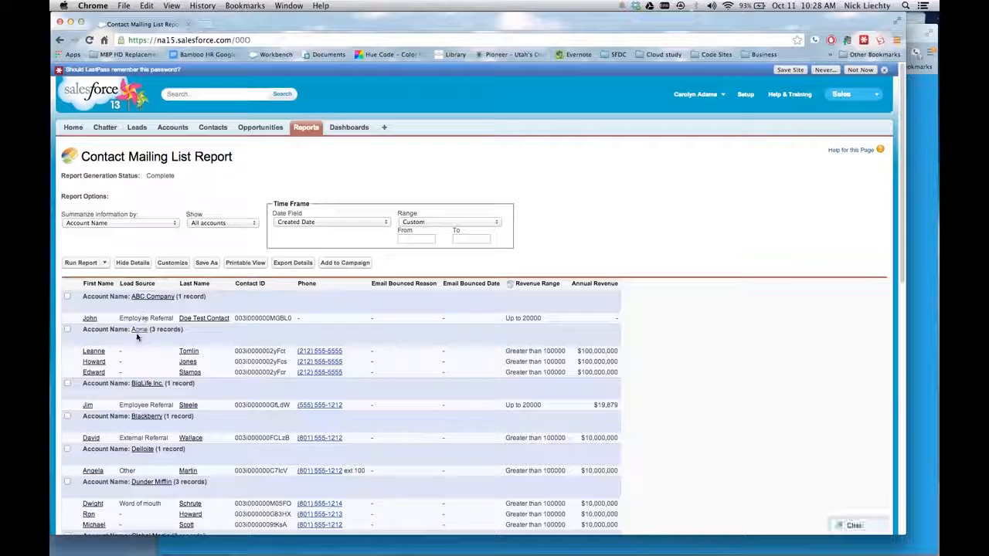
click(132, 263)
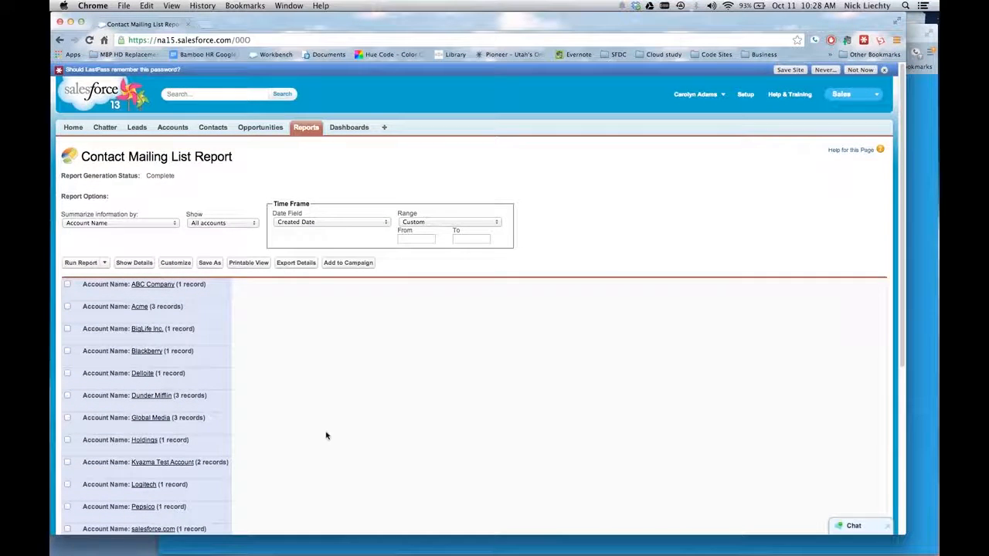
scroll(200, 269, down, 3)
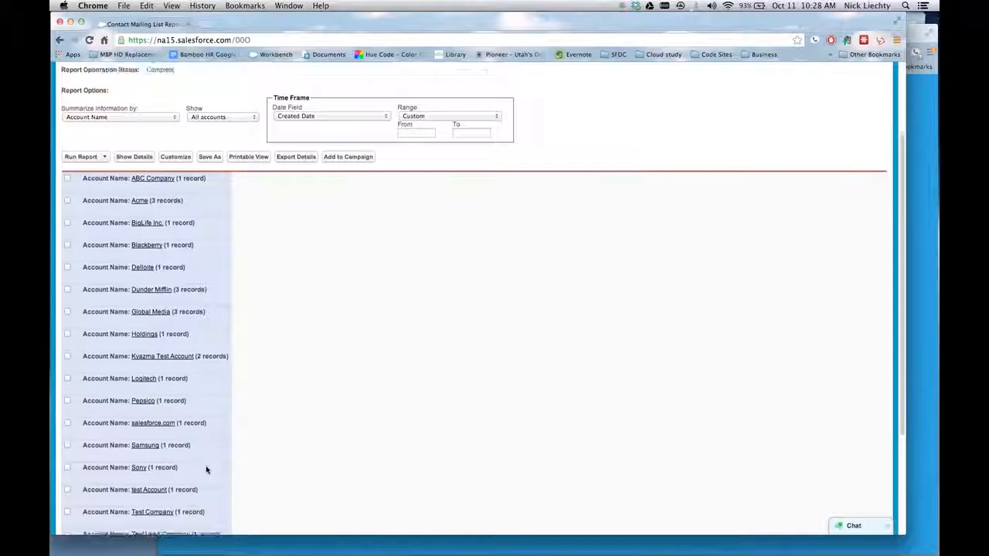
scroll(206, 468, down, 2)
scroll(203, 464, up, 5)
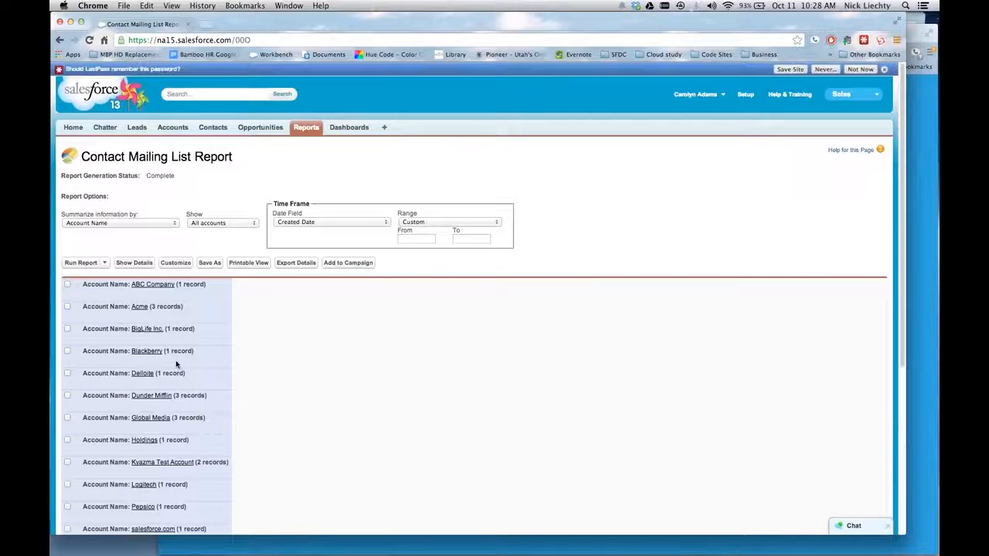
click(147, 264)
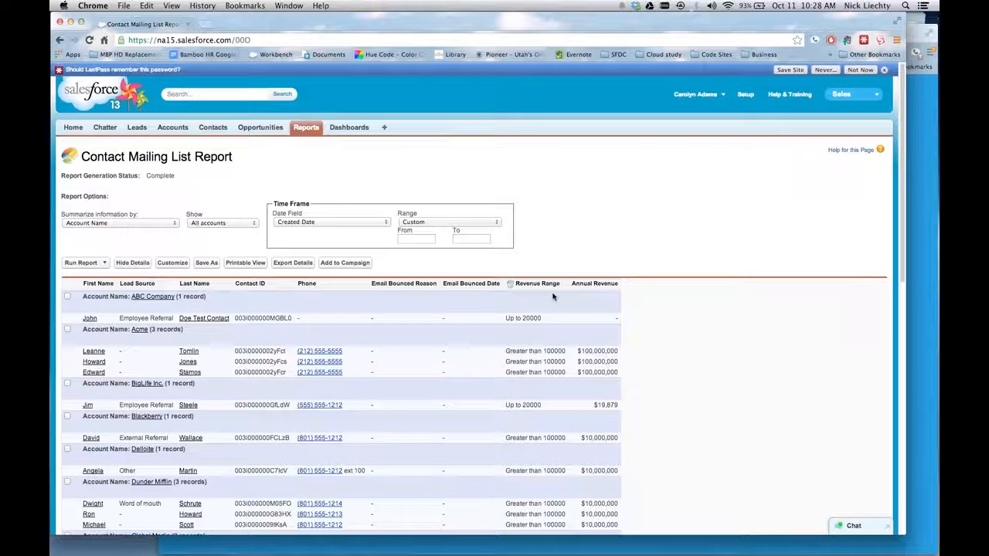
Customize the report and summarize the Annual Revenue column by Sum
click(172, 262)
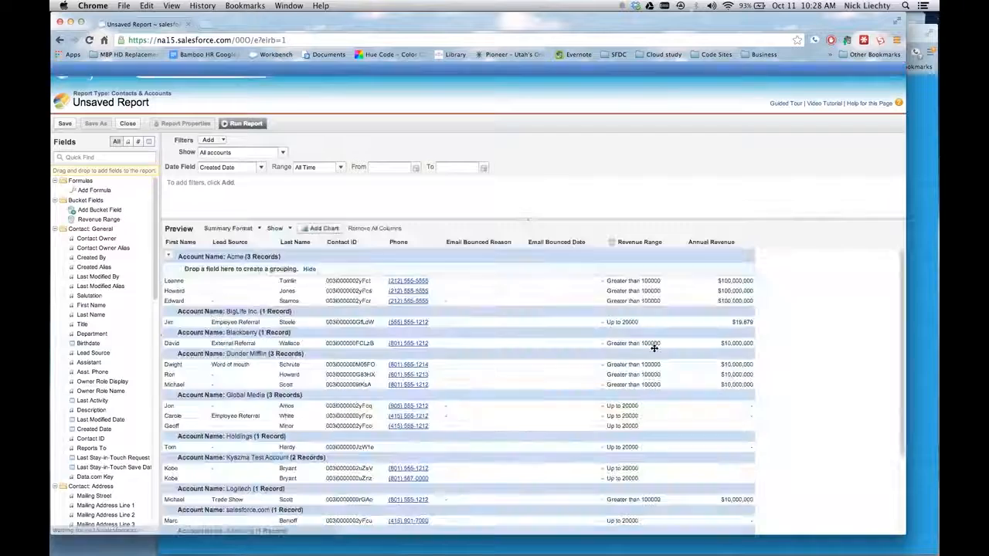
click(749, 243)
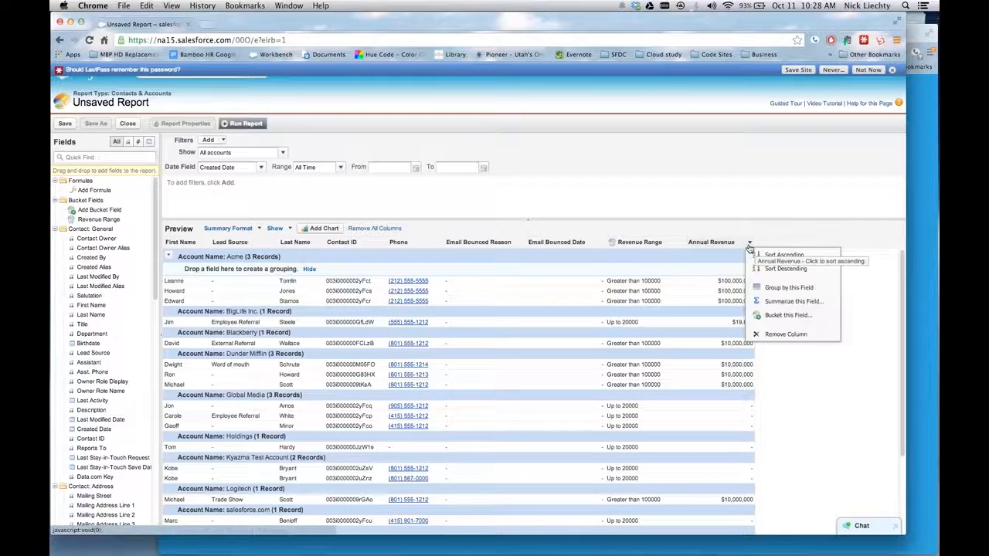
click(772, 301)
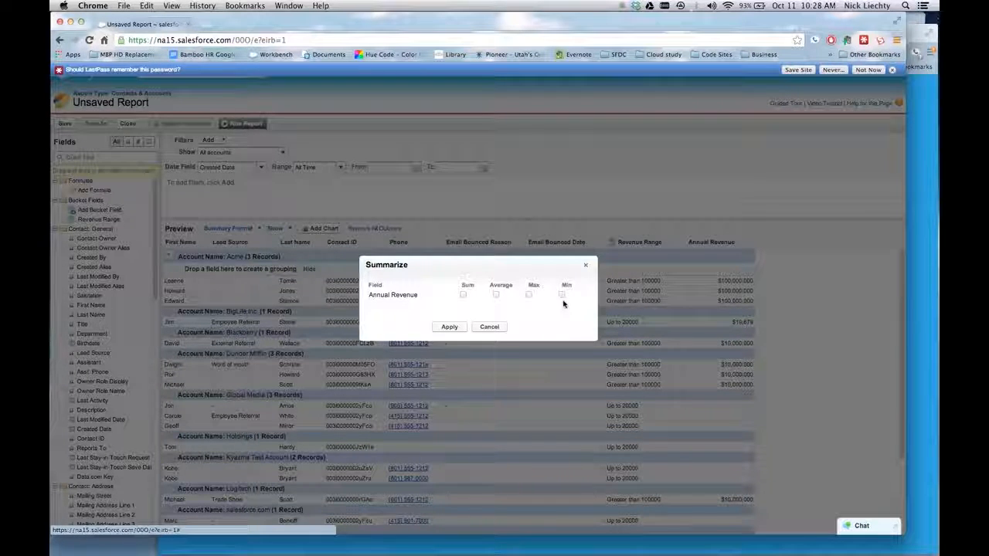
click(463, 295)
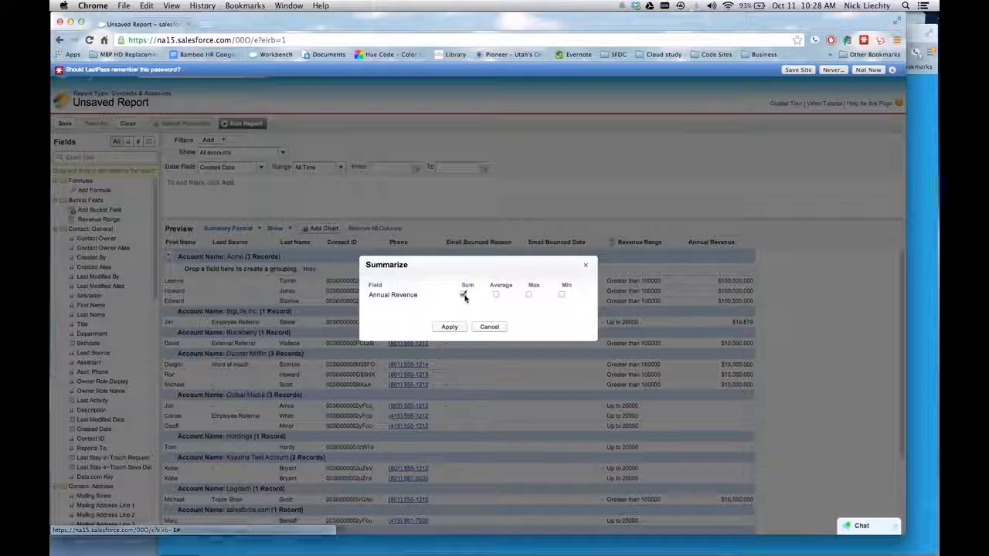
click(450, 327)
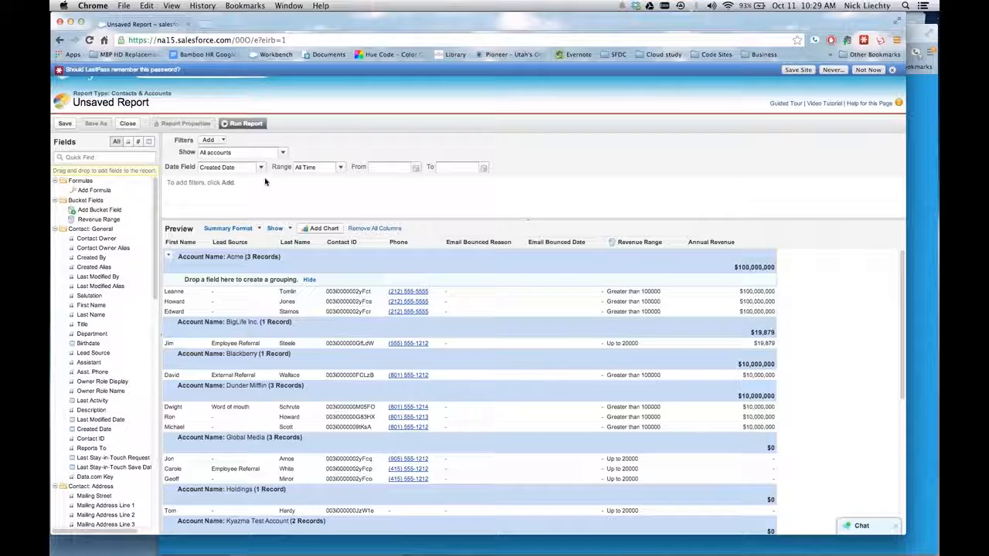
Run the report and review the Annual Revenue subtotals per account and the grand total
click(244, 124)
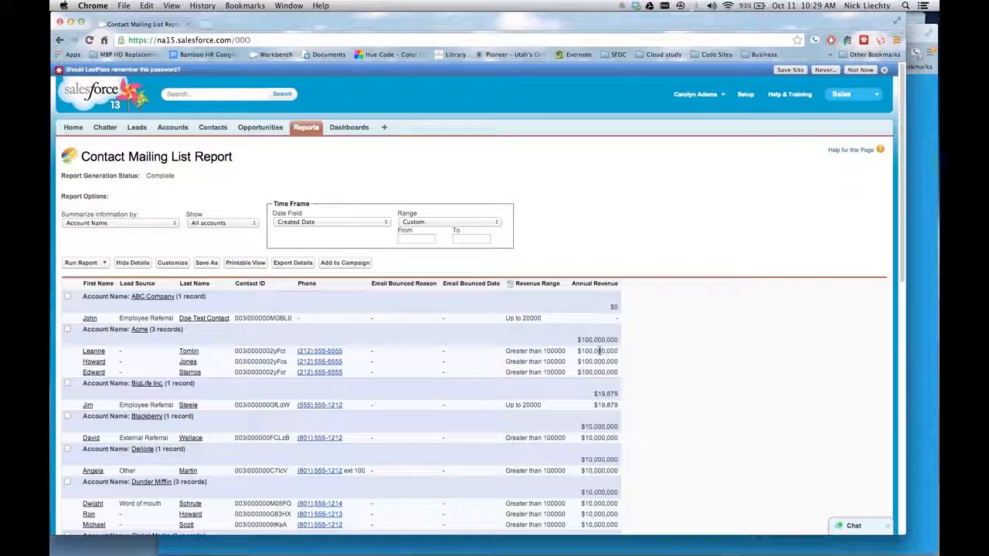
scroll(677, 359, down, 5)
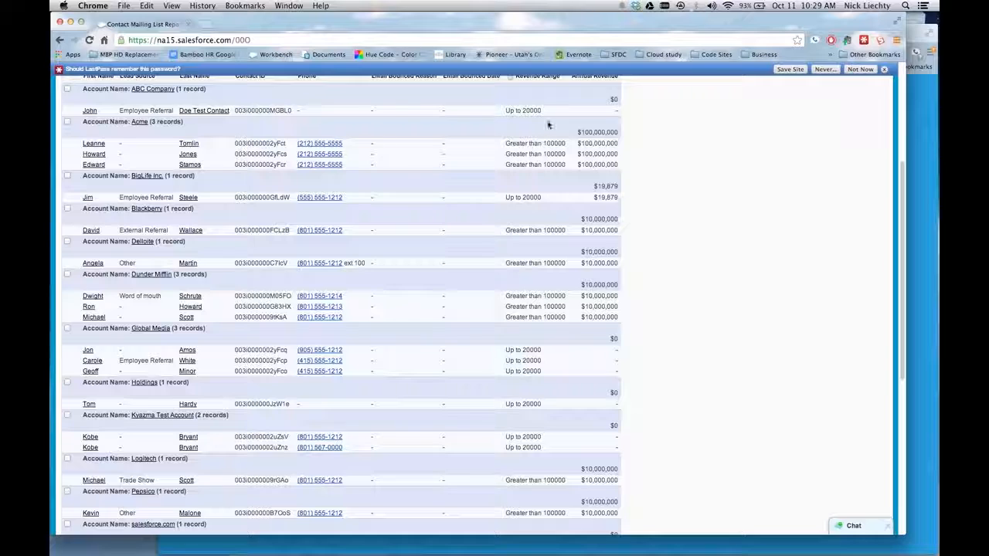
scroll(618, 387, down, 3)
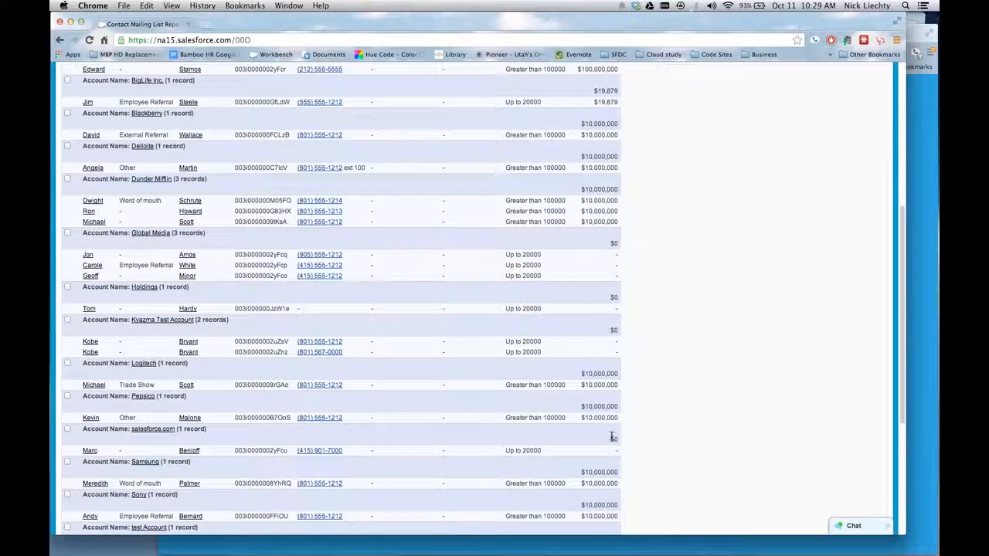
scroll(611, 438, down, 5)
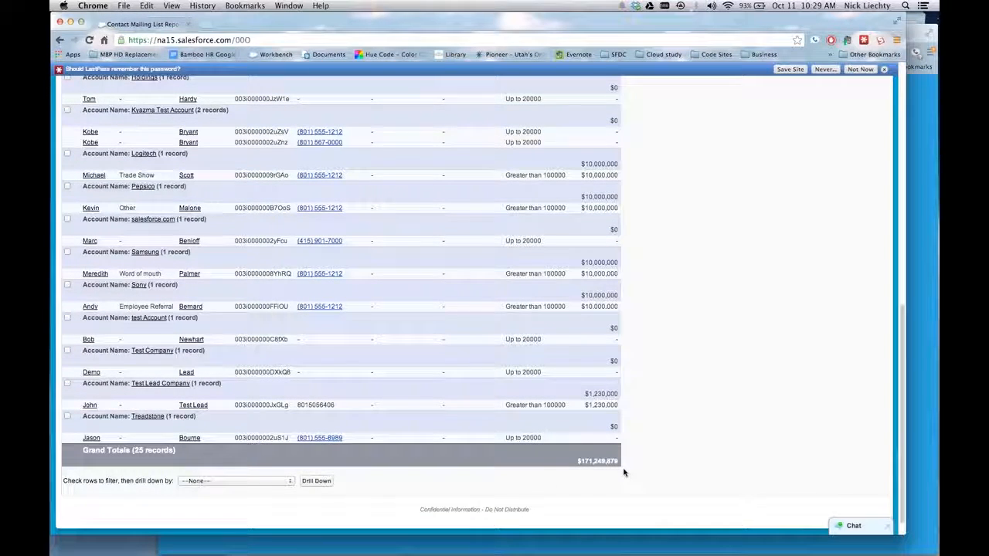
scroll(624, 463, up, 10)
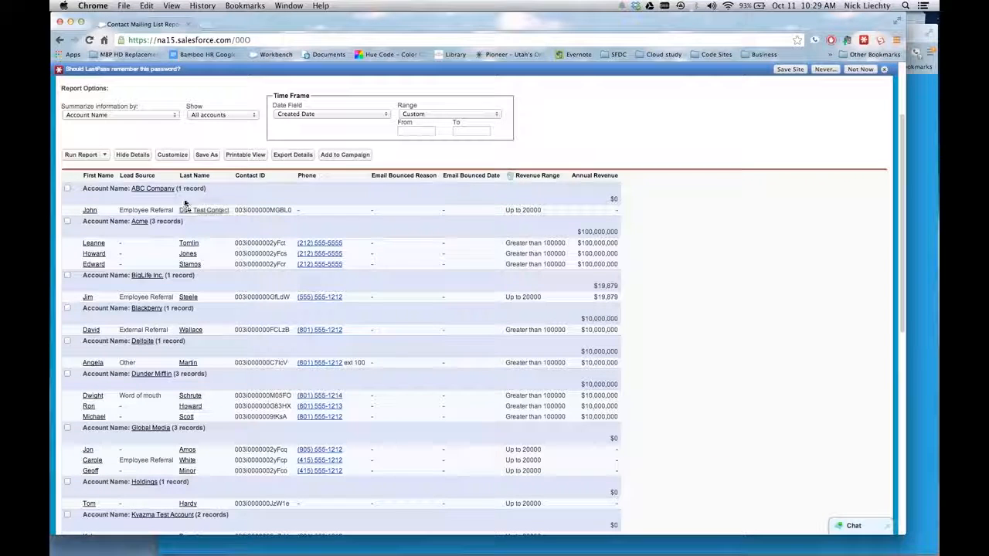
Customize the report to remove the Account Name grouping and group the records by Revenue Range instead
click(171, 156)
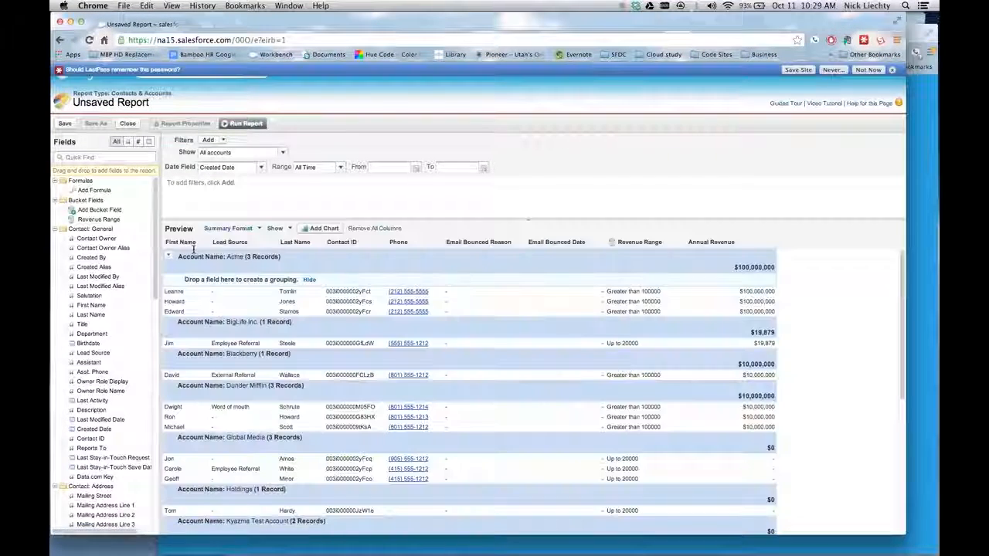
drag(198, 250, 176, 245)
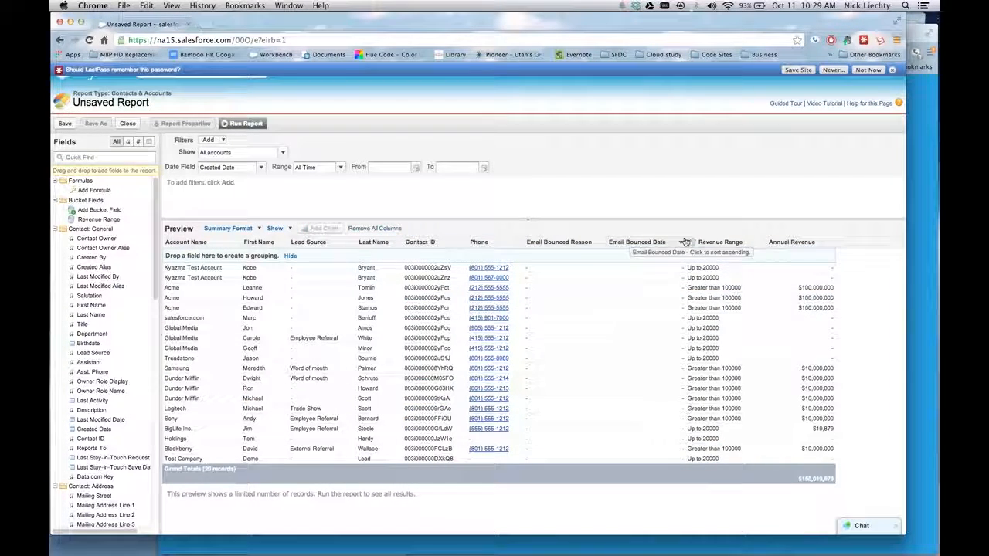
drag(698, 243, 398, 261)
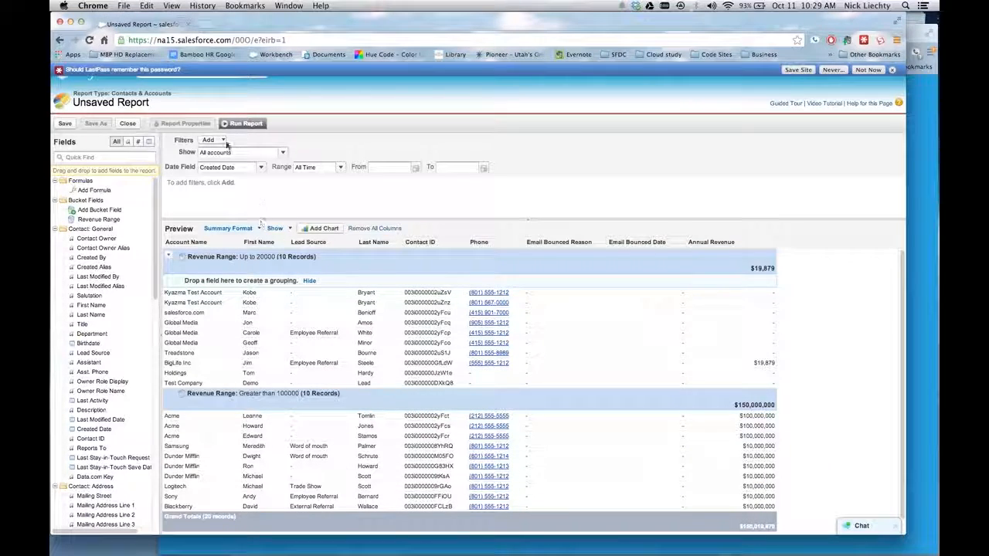
Run the report and review the records and revenue totals within each Revenue Range group
click(242, 123)
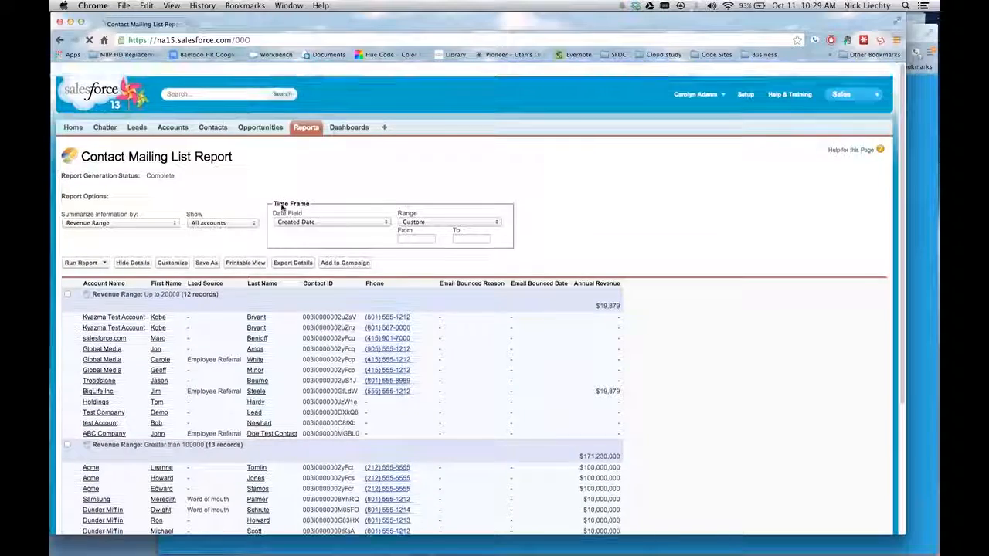
scroll(642, 371, down, 5)
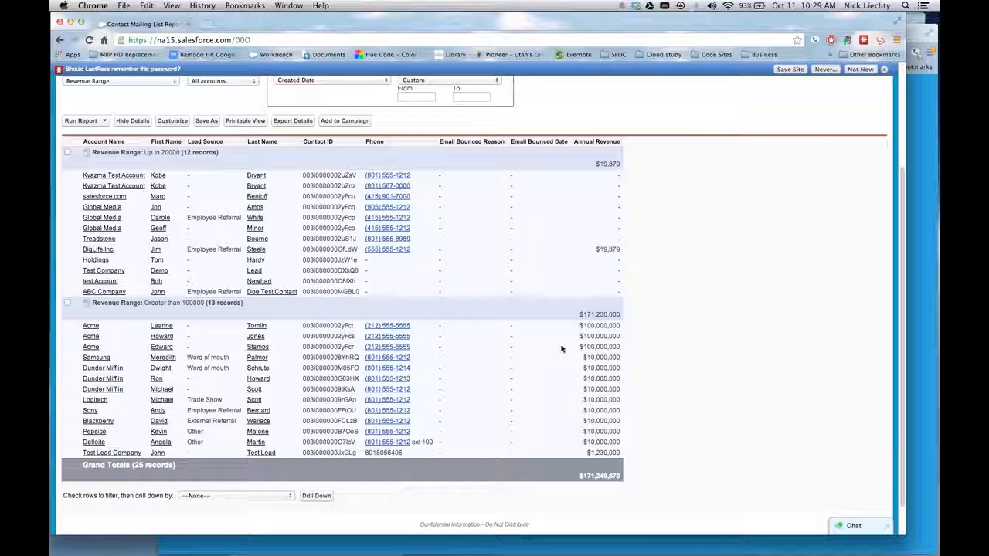
scroll(557, 347, up, 2)
scroll(558, 348, up, 3)
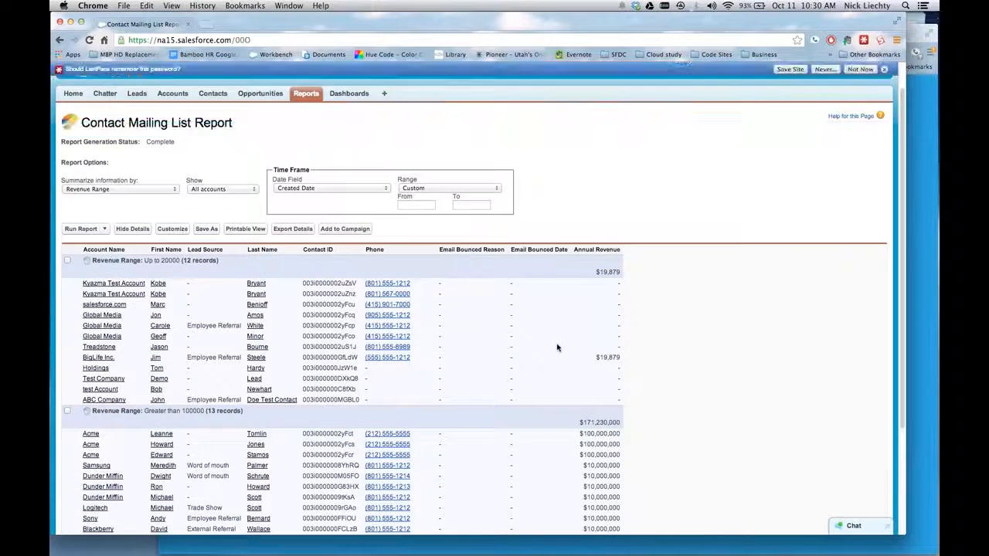
Customize the report to show only My contacts, and look through the available date fields
click(184, 232)
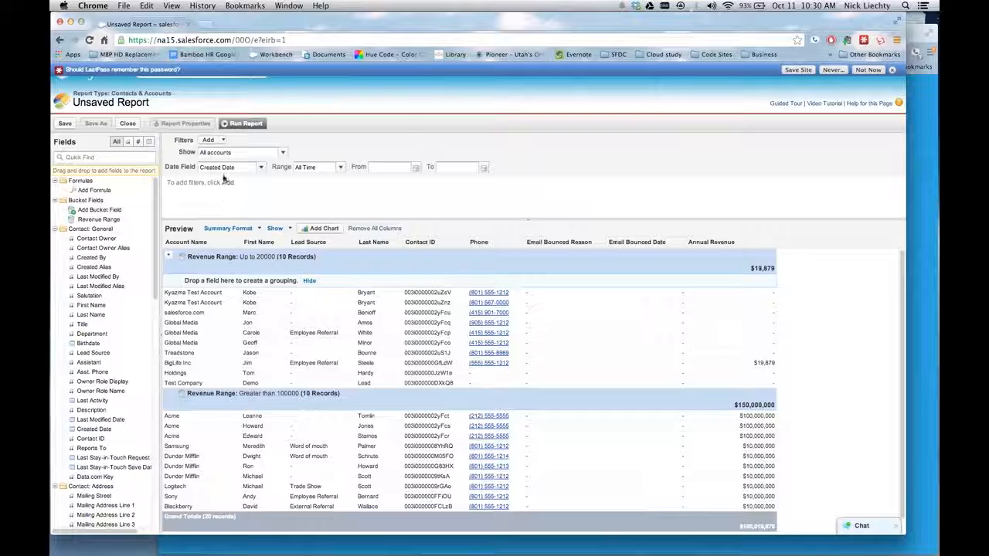
click(283, 154)
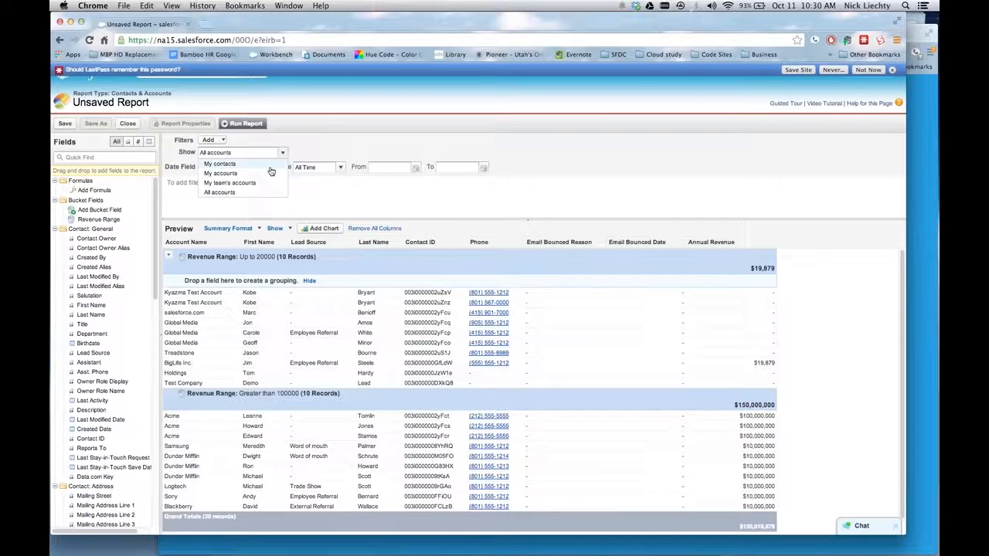
click(271, 164)
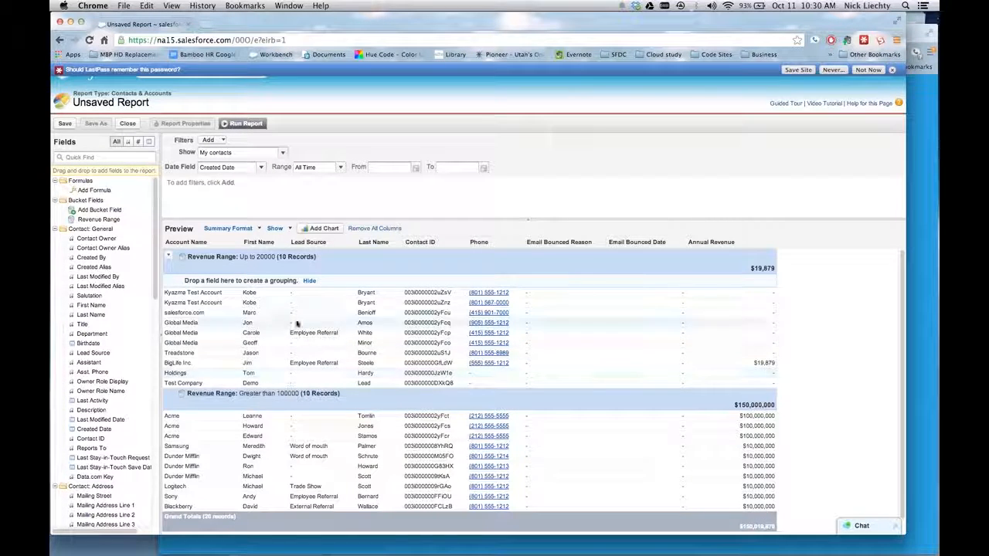
click(283, 154)
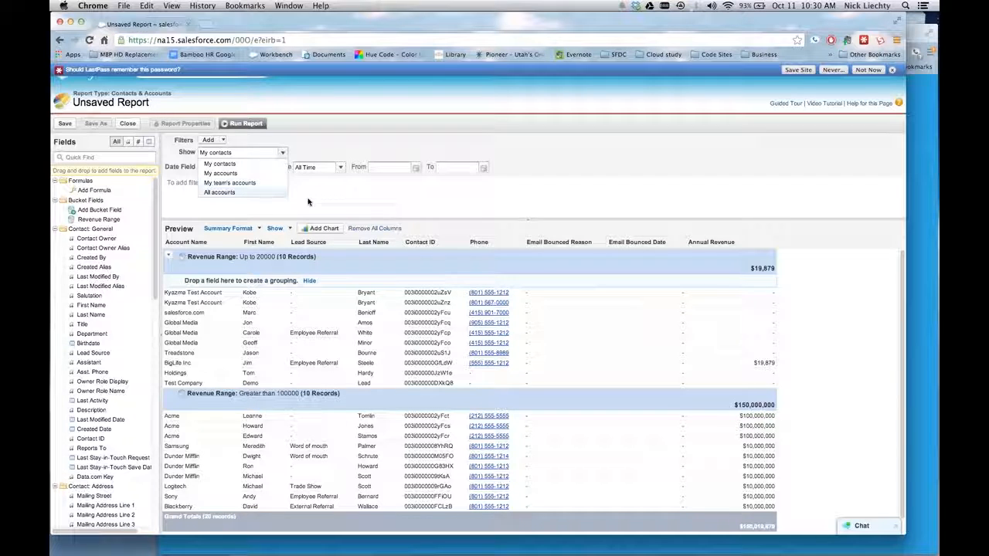
click(315, 203)
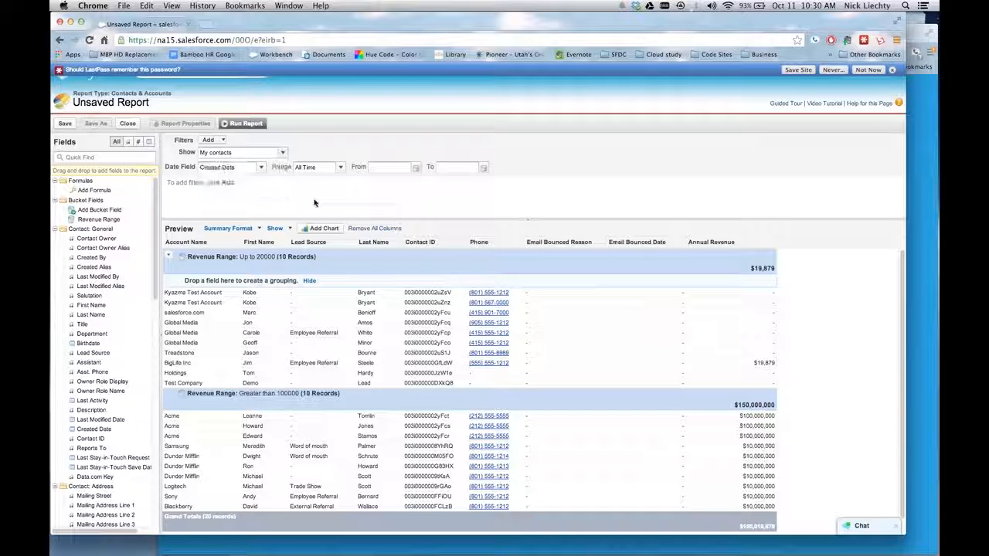
click(261, 168)
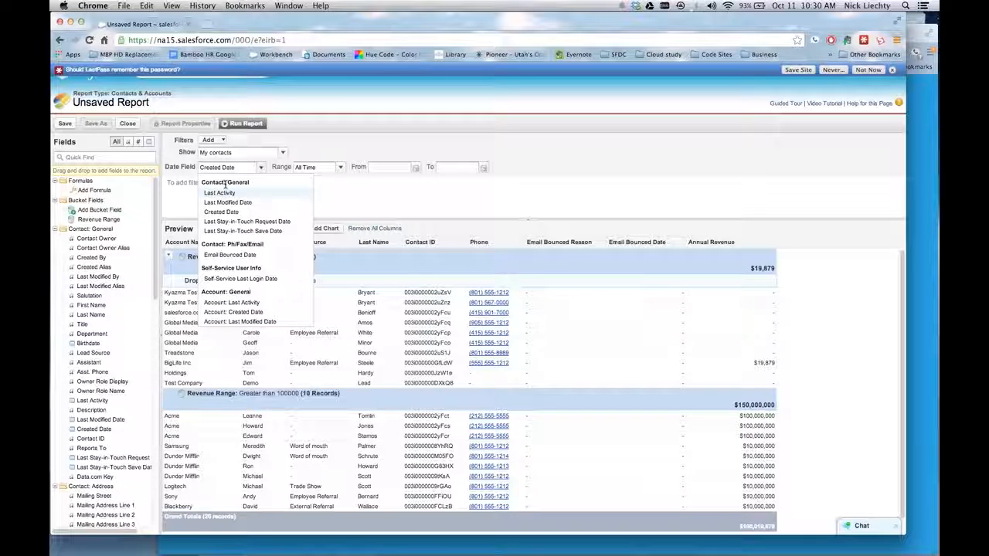
click(339, 195)
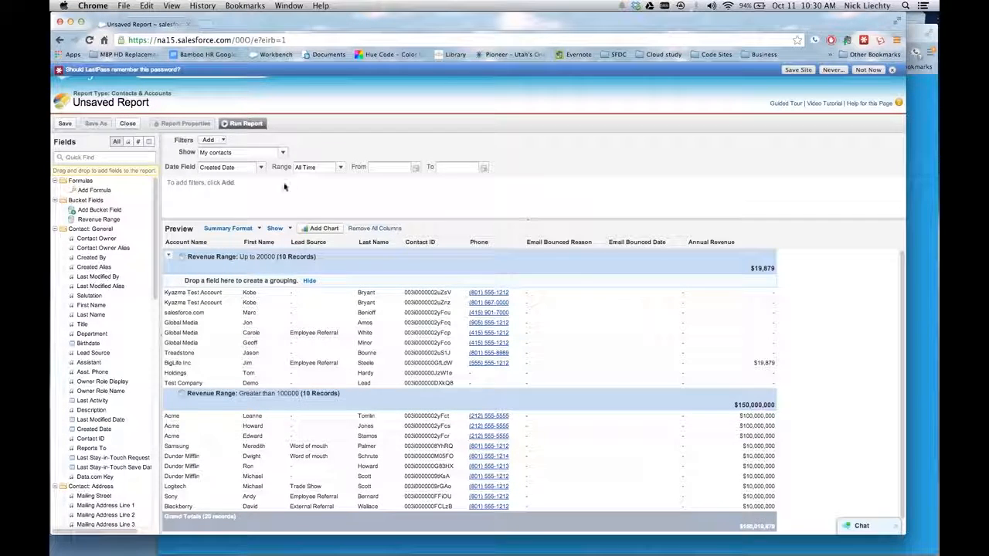
Add a field filter to the report and choose Annual Revenue as its field
click(217, 141)
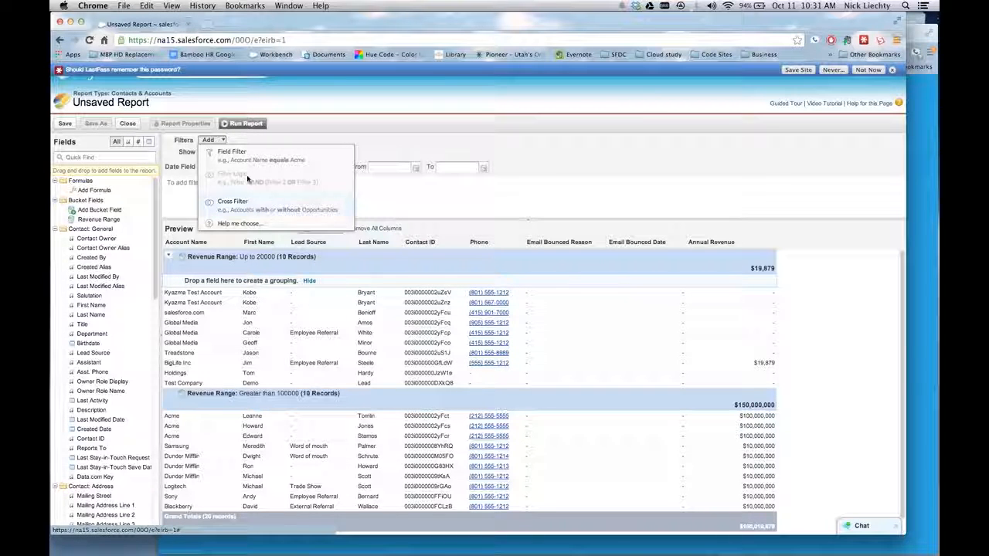
click(258, 142)
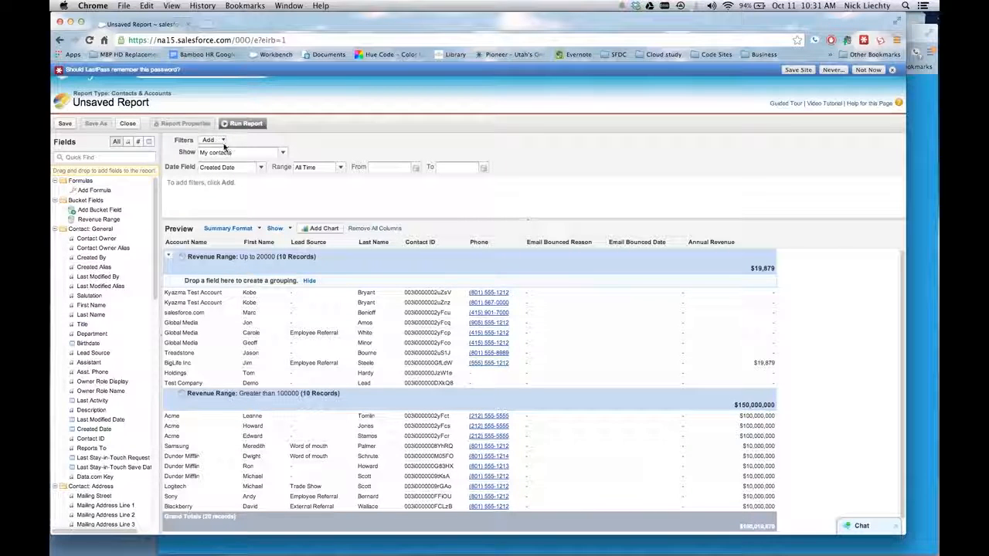
click(222, 140)
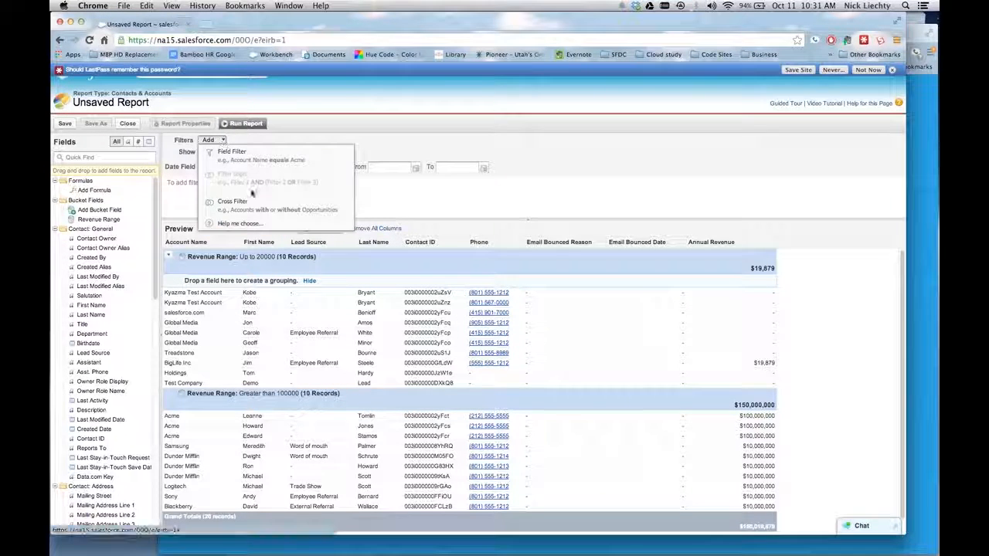
click(291, 148)
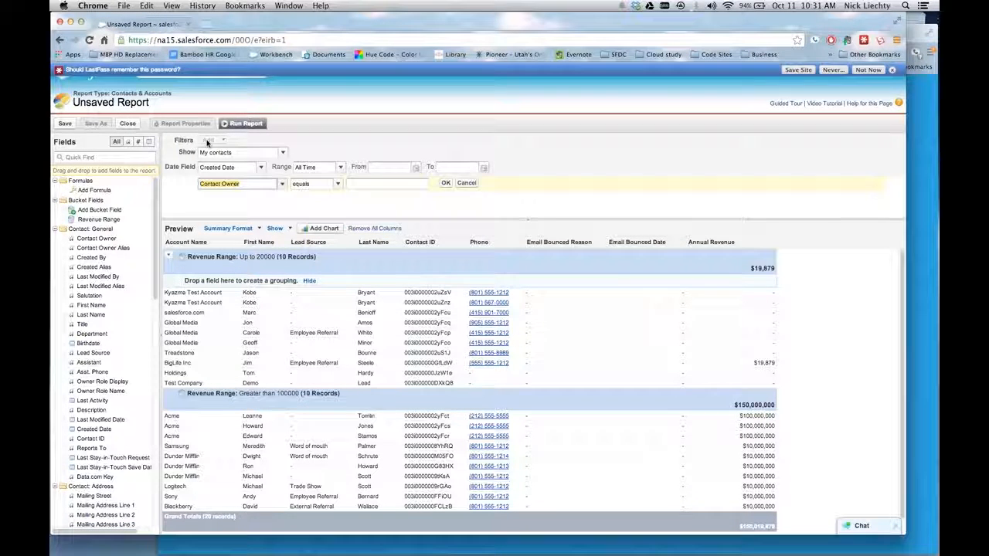
click(281, 187)
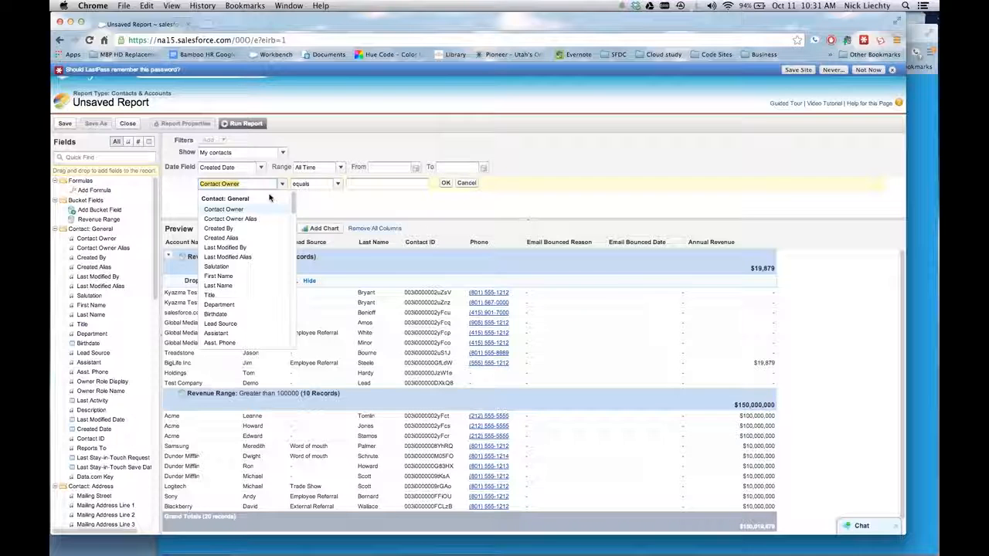
text(rev)
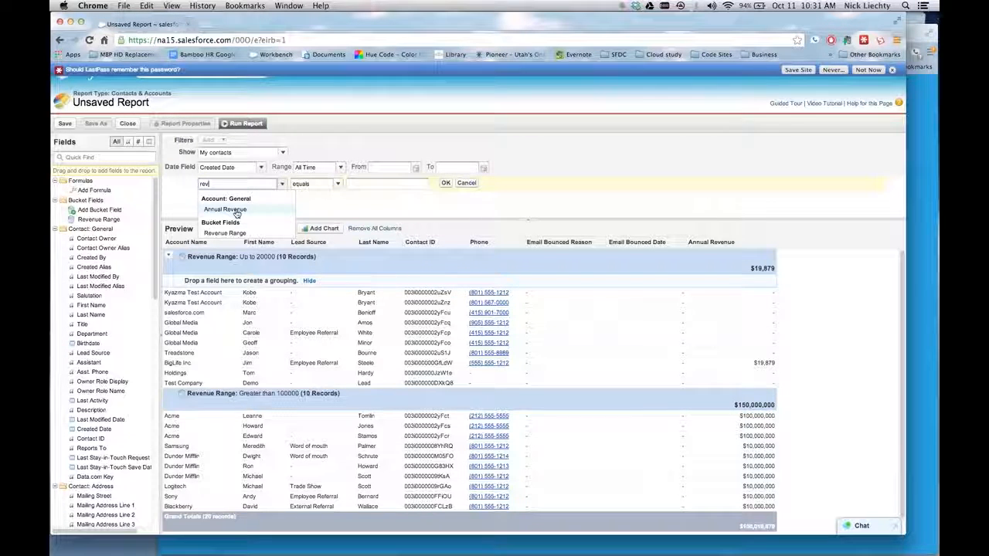
click(236, 210)
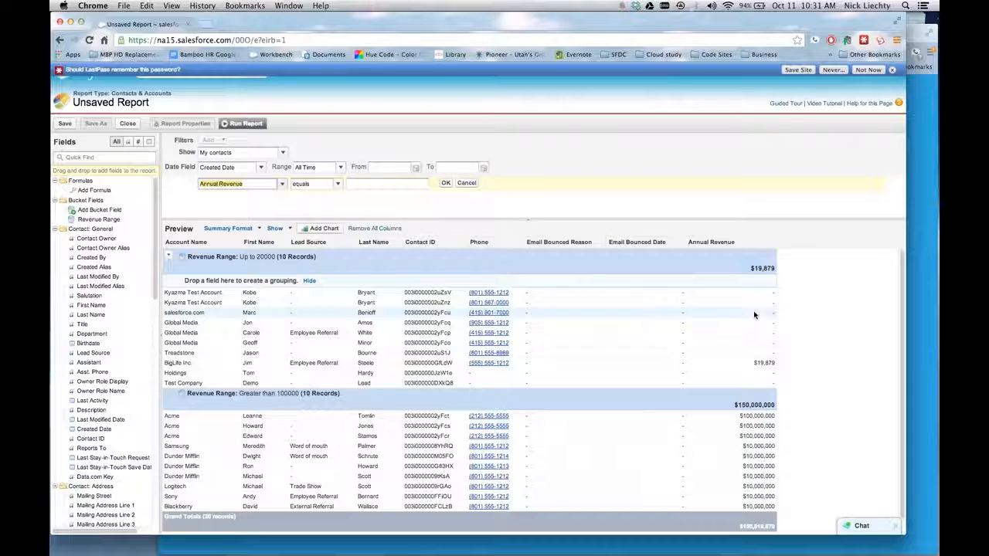
Set the Annual Revenue filter condition to greater than 0 and apply it
click(338, 185)
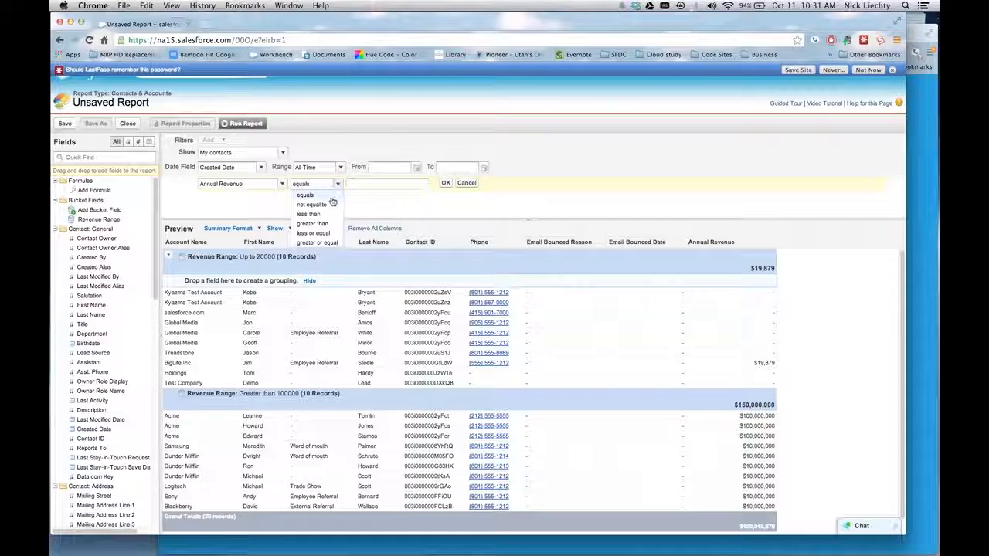
click(334, 223)
click(381, 186)
text(0)
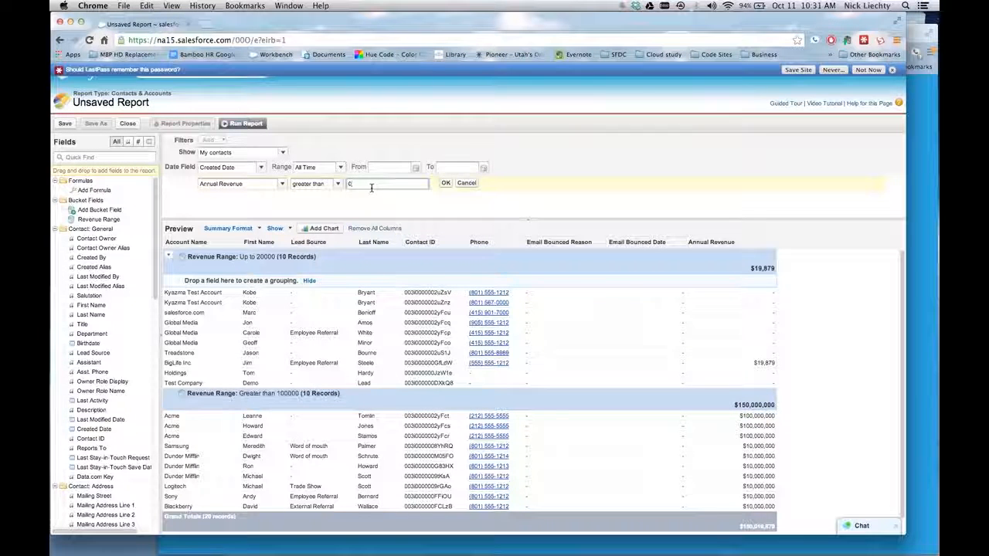
click(445, 183)
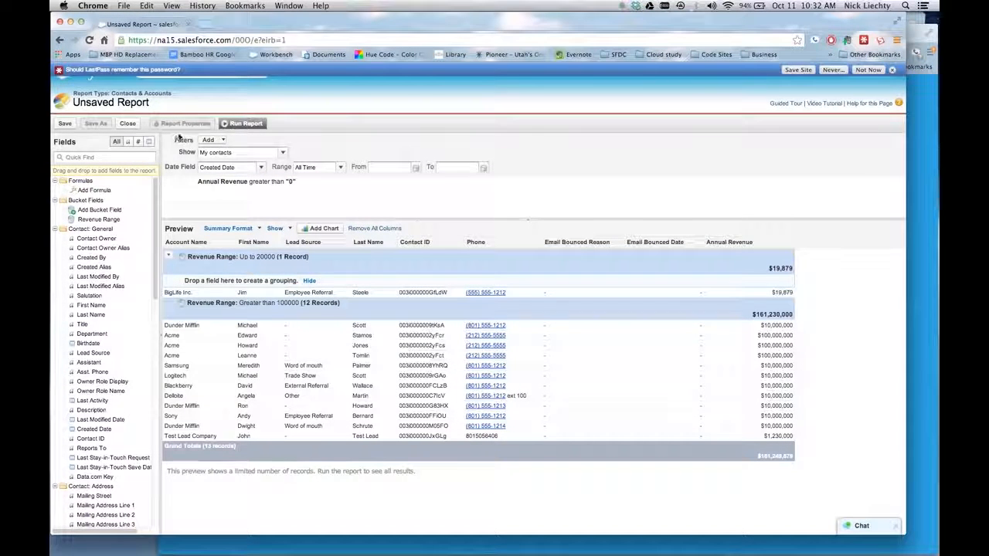
Add a second field filter requiring Lead Source not equal to blank, and apply it
click(211, 140)
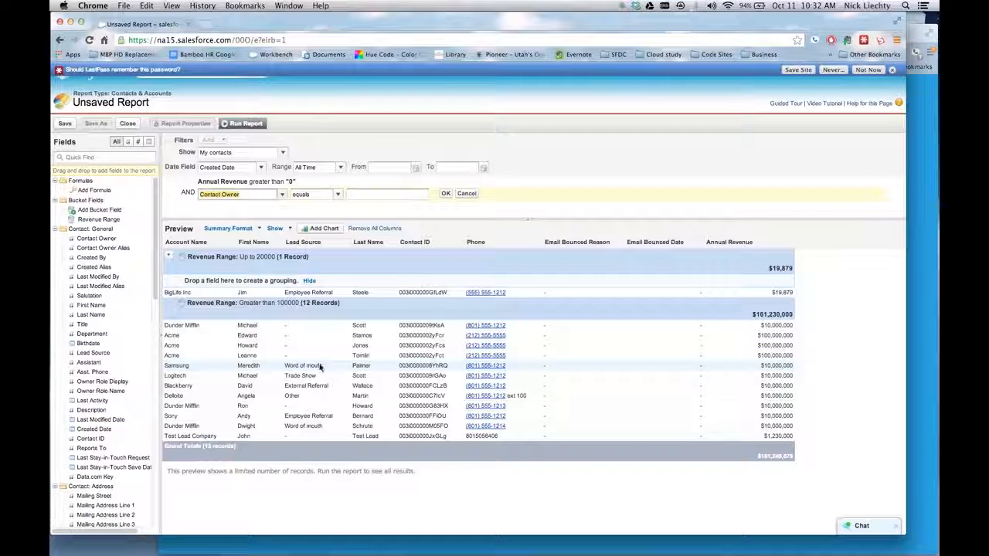
click(281, 196)
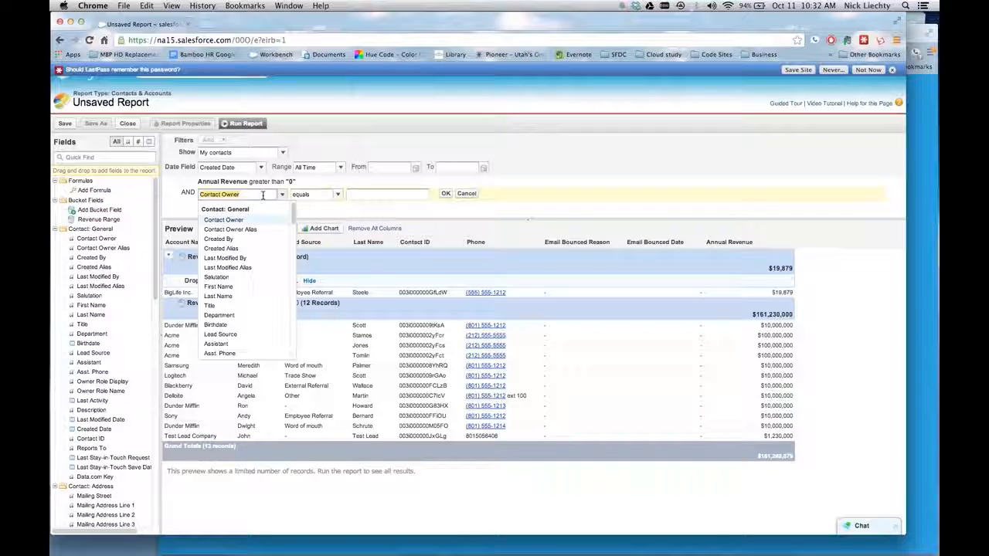
text(lead)
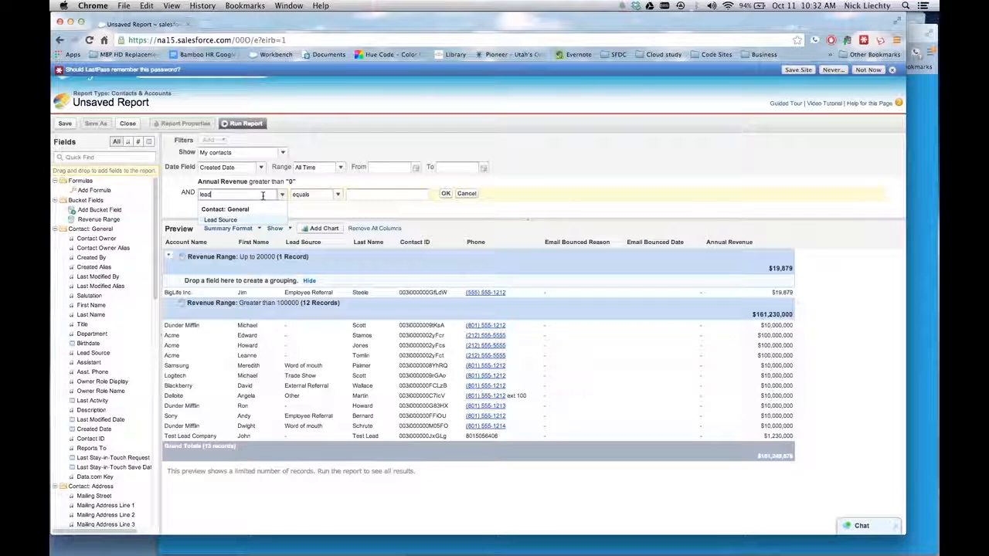
click(268, 221)
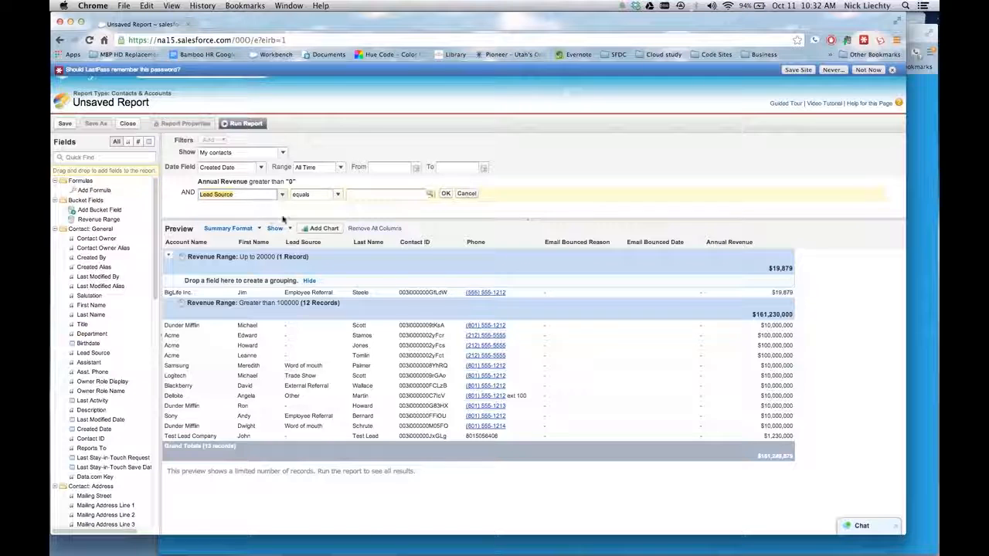
click(336, 195)
click(329, 217)
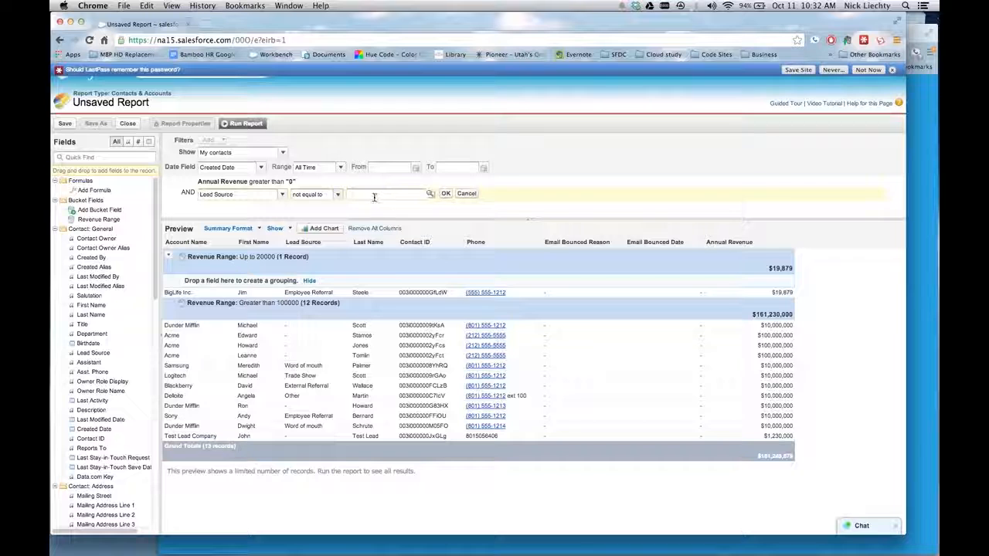
click(445, 193)
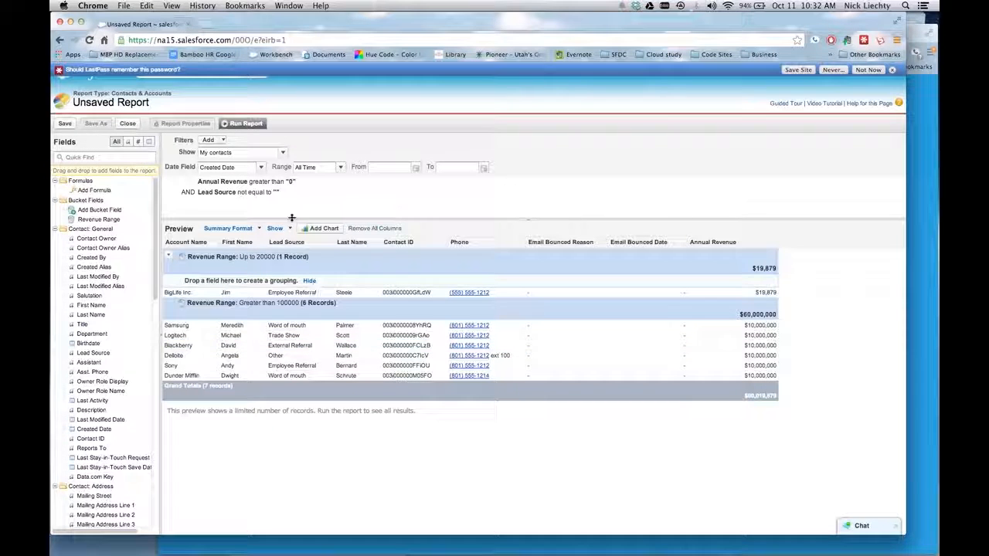
Add filter logic to the report and set it to "1 or 2"
click(220, 141)
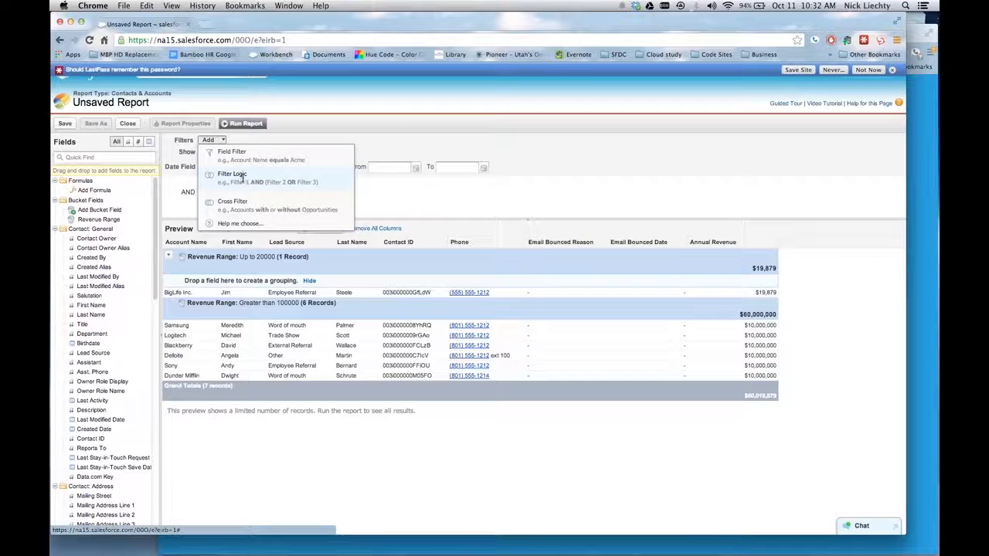
click(241, 176)
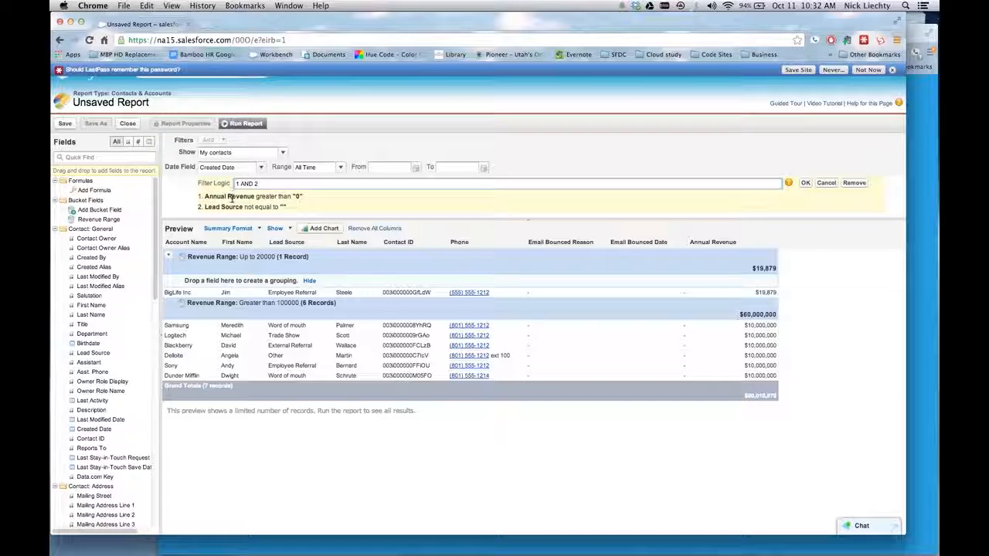
key(Left)
key(Left)
key(BackSpace)
key(BackSpace)
key(BackSpace)
text(or)
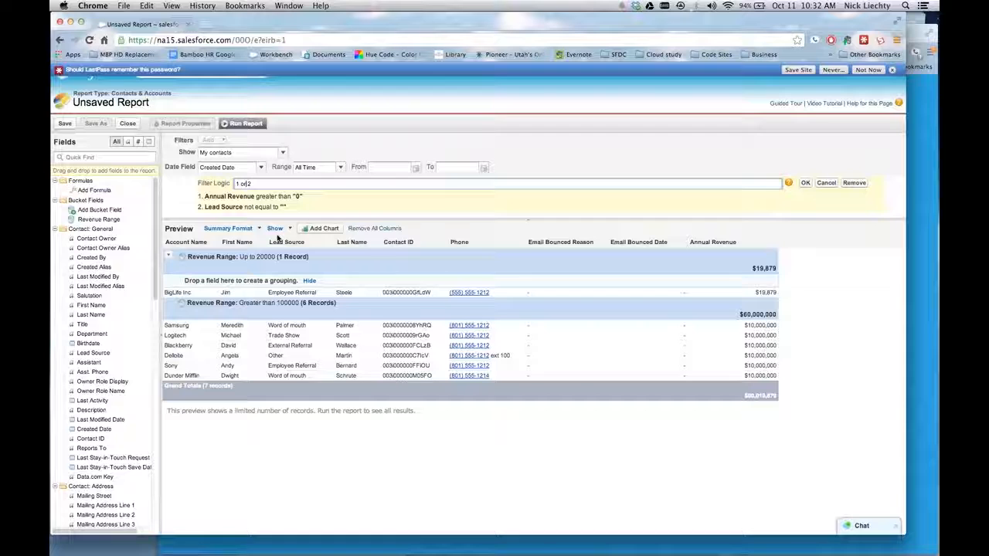
click(803, 183)
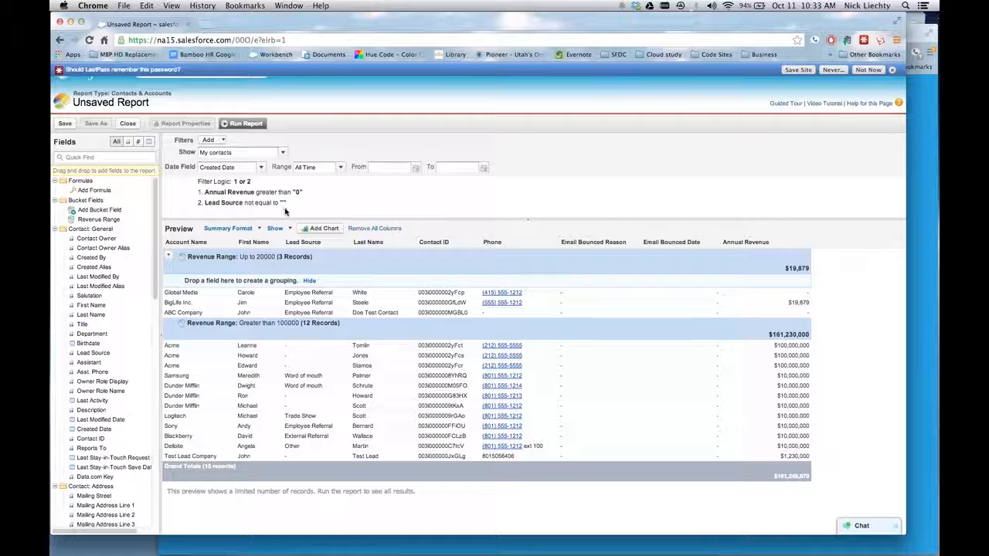
Add a cross filter for Contacts with Opportunities, enlarging the filter area to fit its settings
click(219, 141)
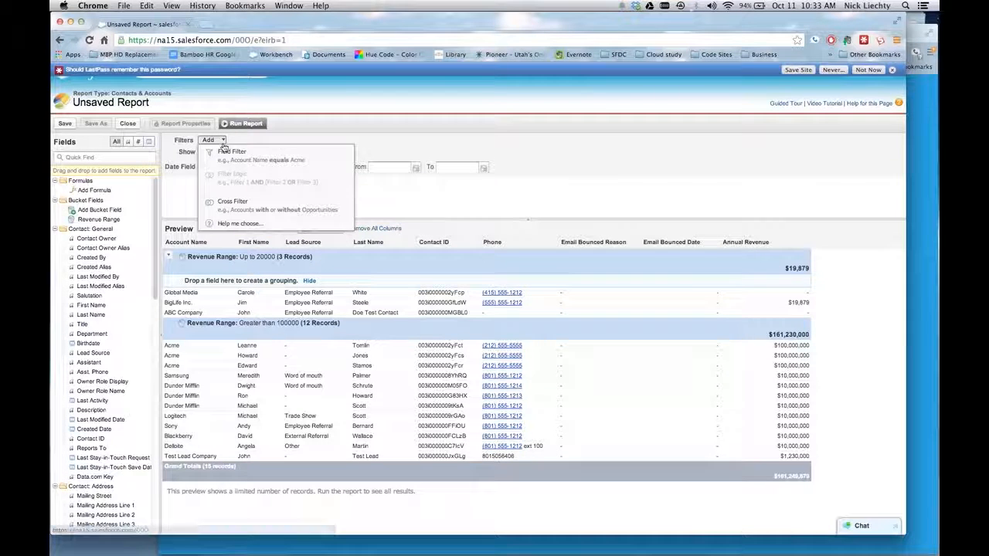
click(243, 204)
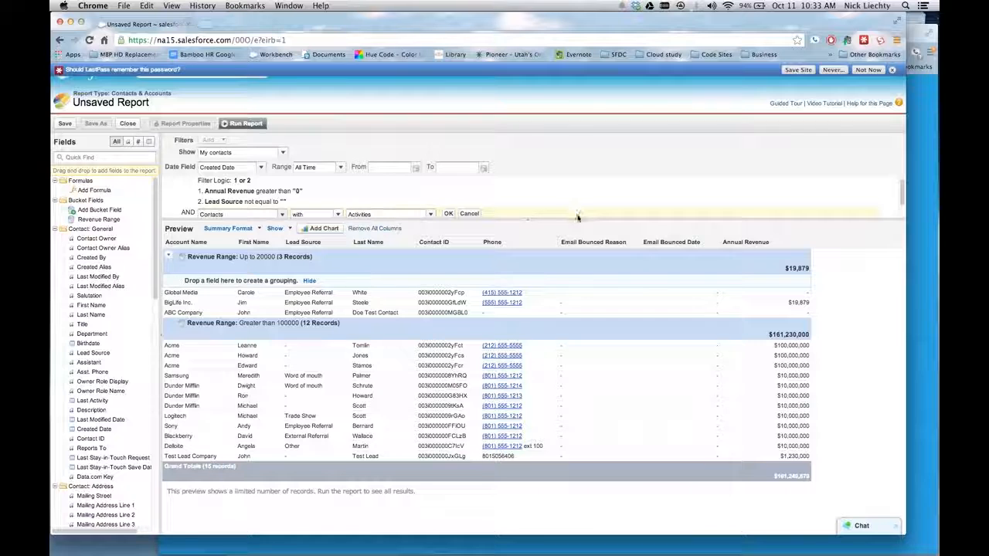
drag(574, 217, 568, 270)
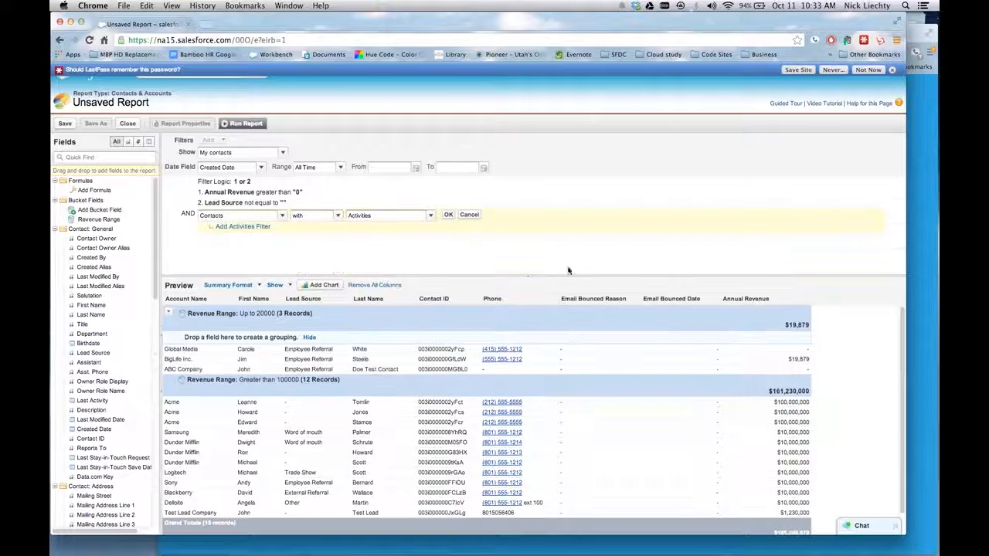
click(283, 219)
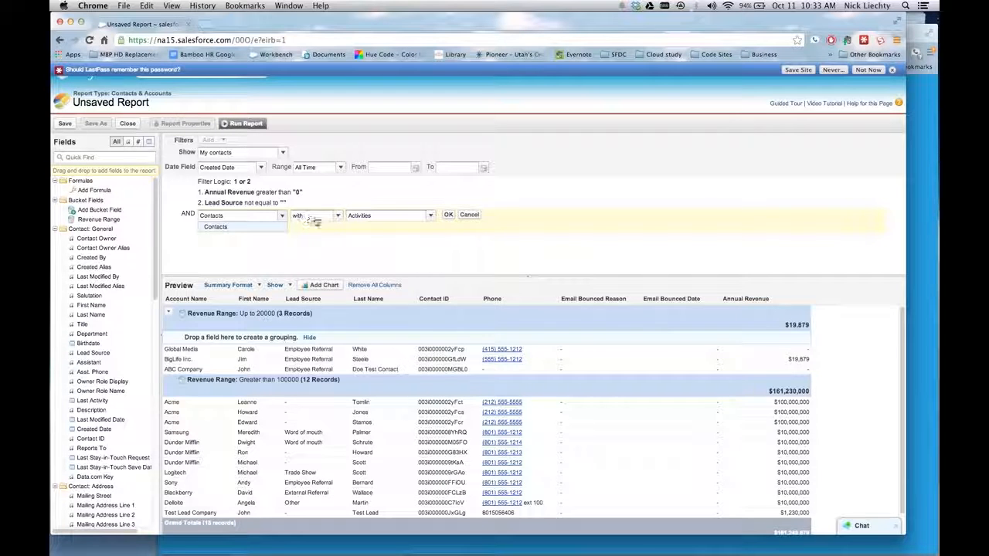
click(313, 216)
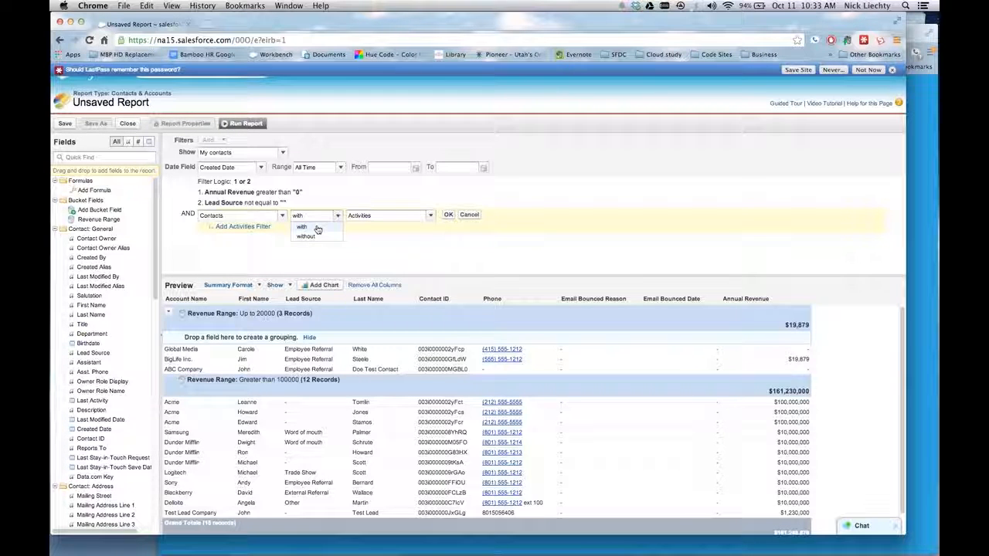
click(368, 219)
click(431, 216)
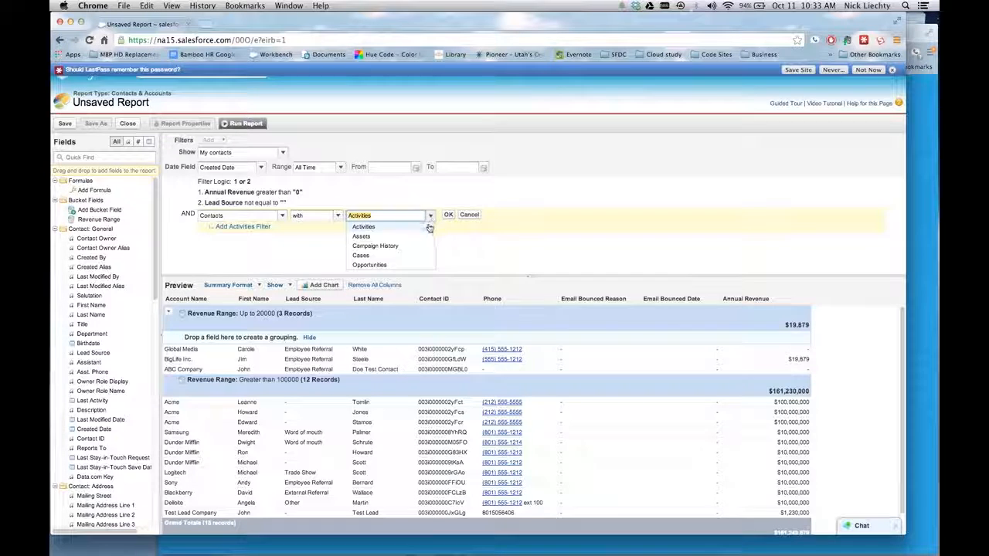
click(421, 265)
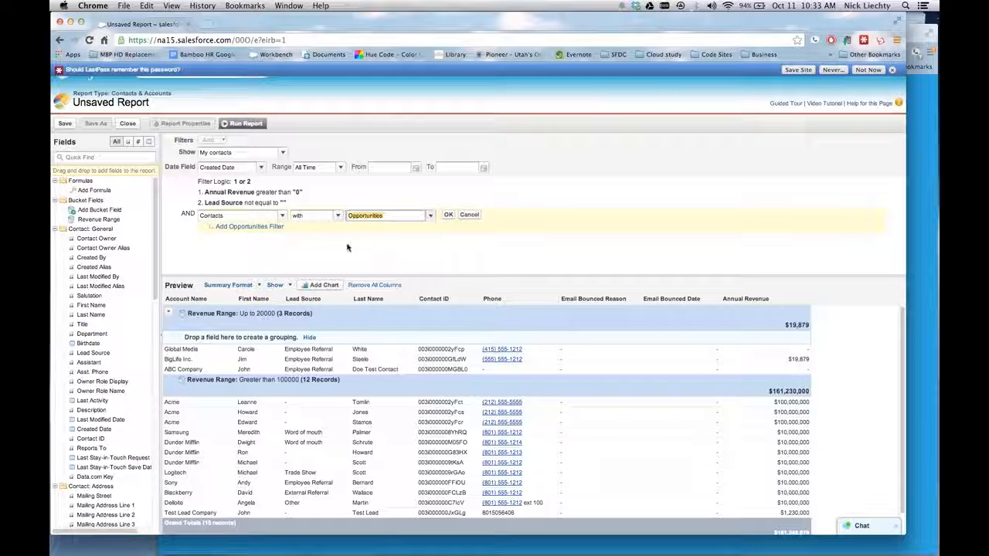
Restrict the cross filter to Opportunities whose Stage equals Closed Won or Closed Lost, apply it, and run the report
click(255, 226)
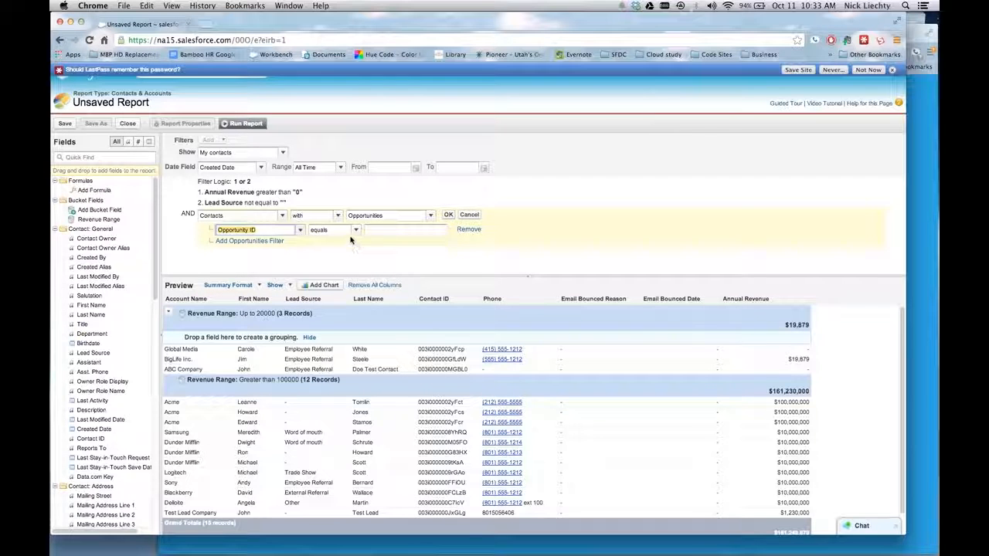
click(301, 231)
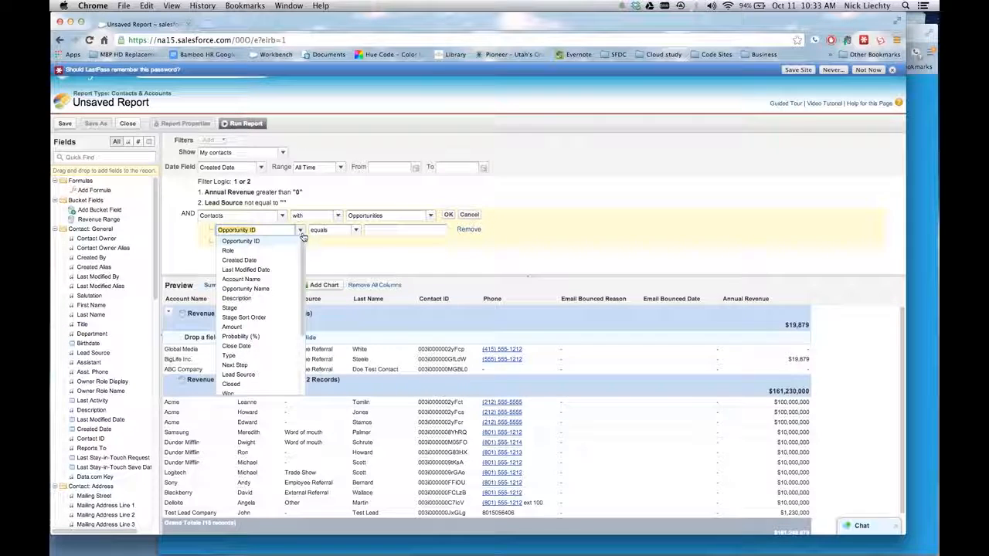
click(278, 308)
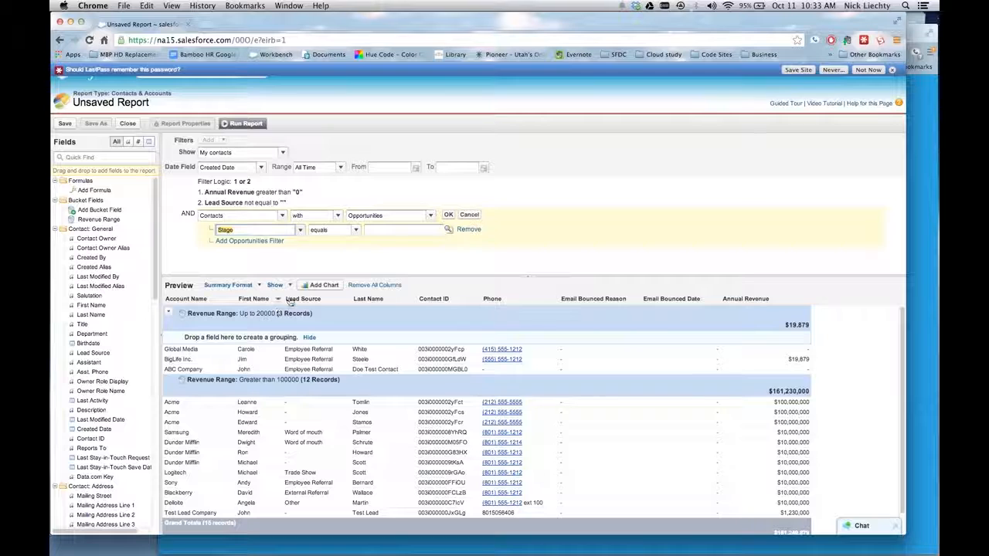
click(449, 230)
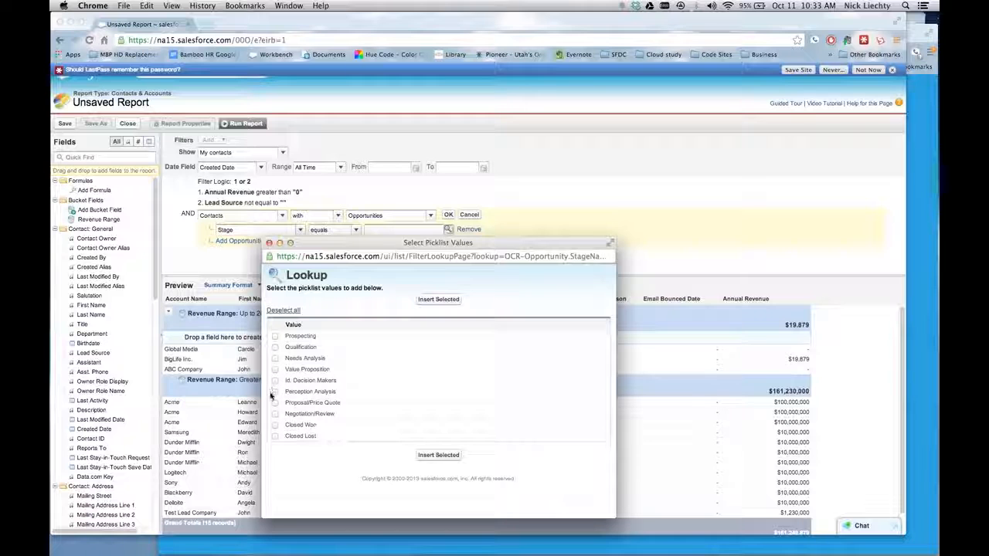
click(275, 425)
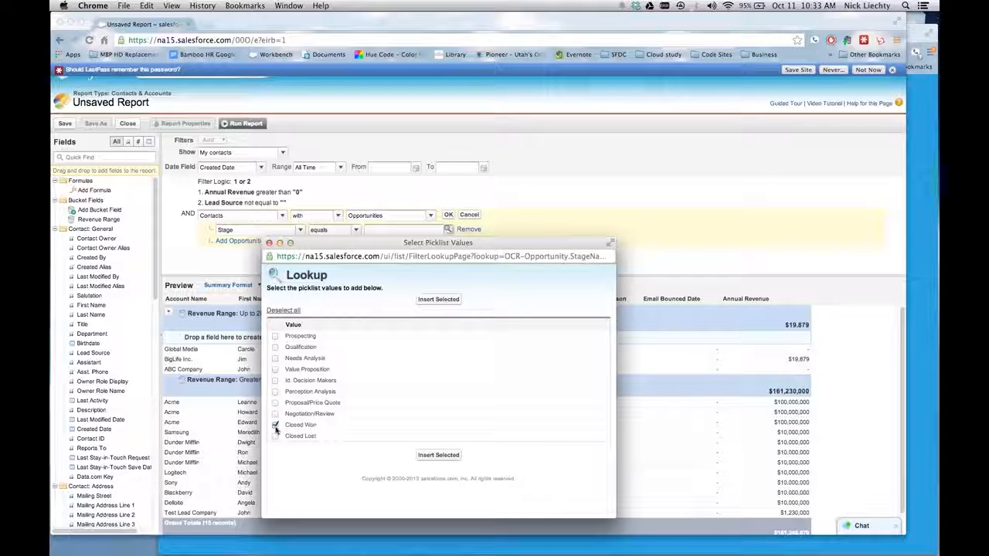
click(275, 435)
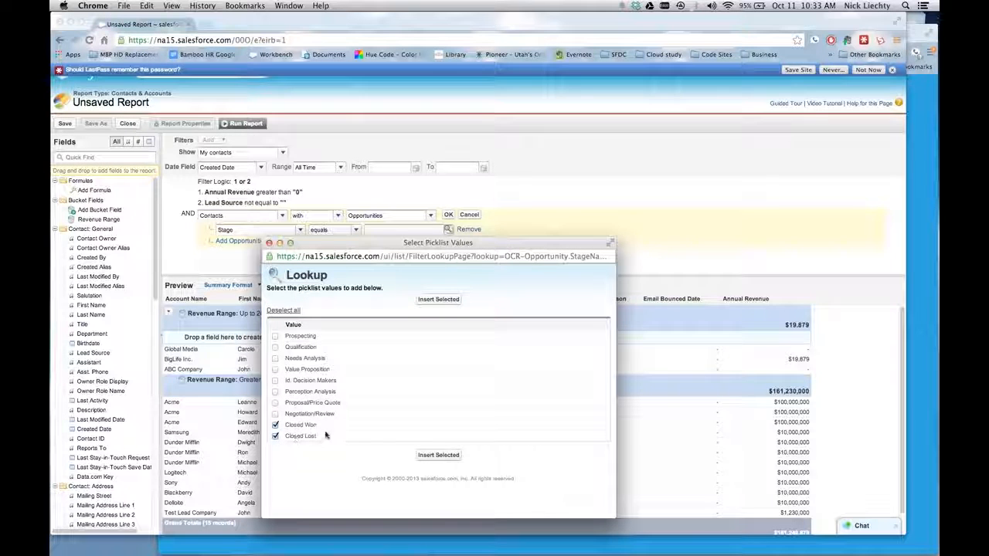
click(453, 300)
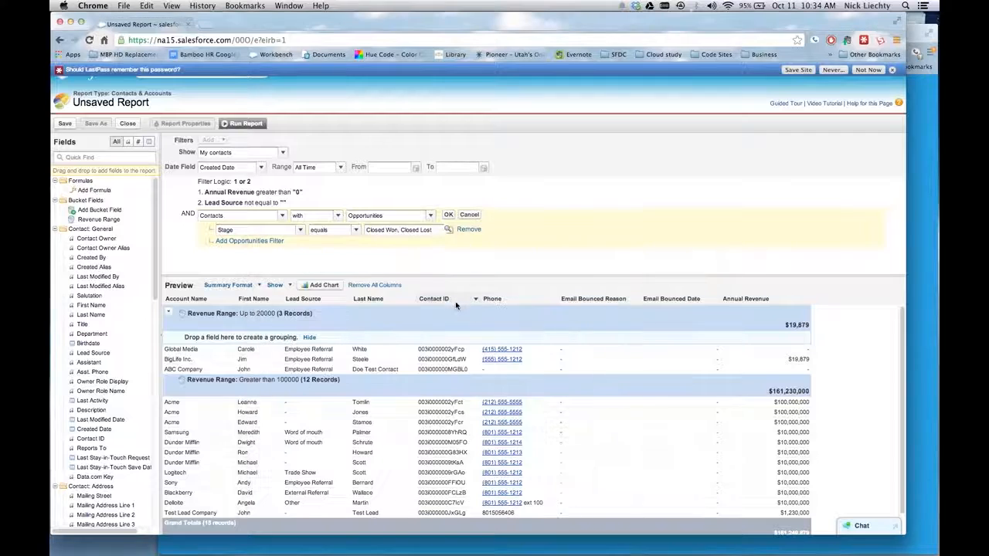
click(448, 215)
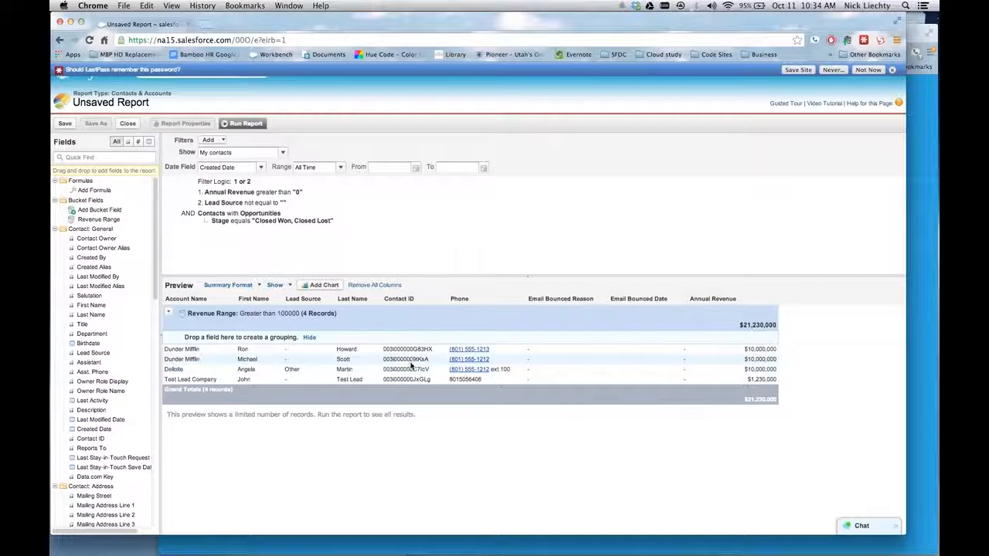
click(253, 127)
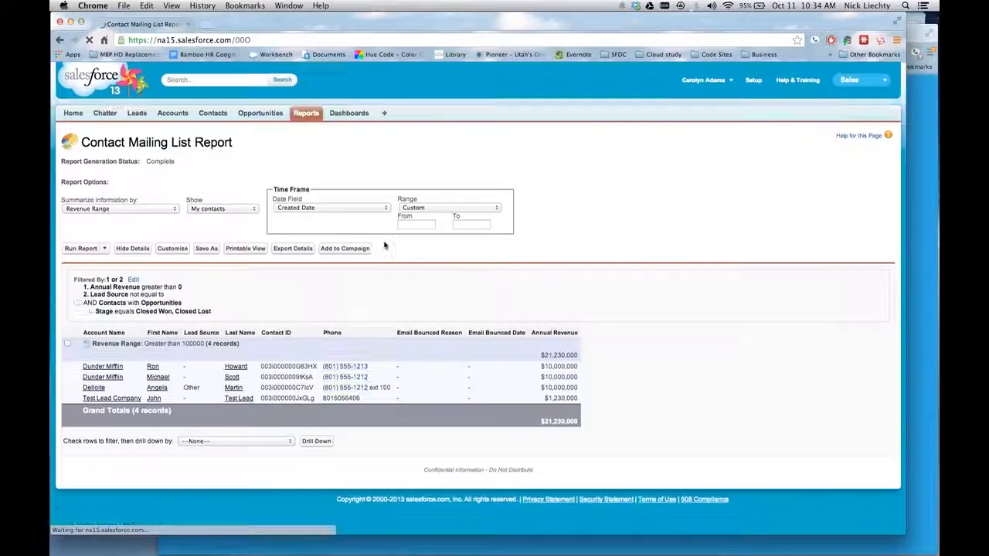
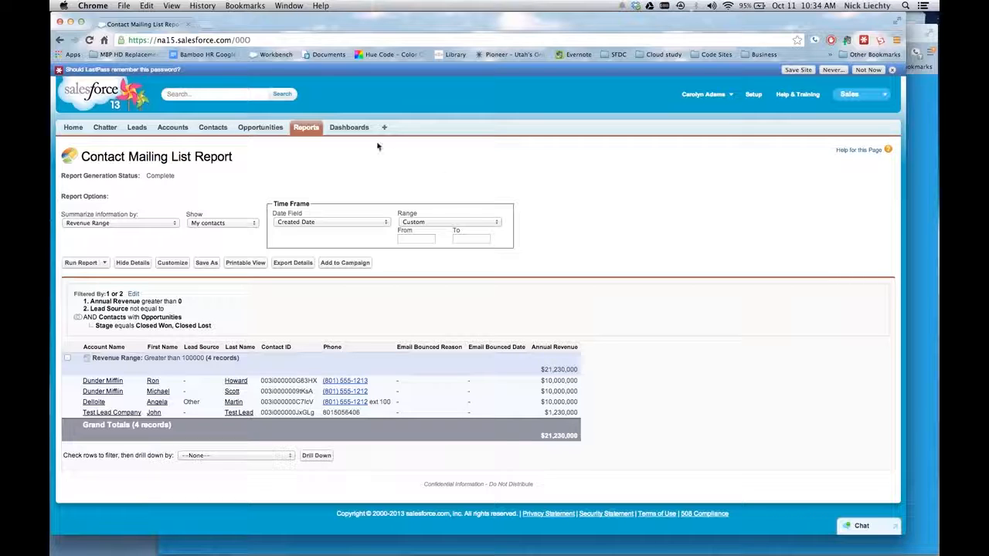
Open the Company Performance Dashboard, refresh its data, and look through its sales, marketing and support components
click(357, 130)
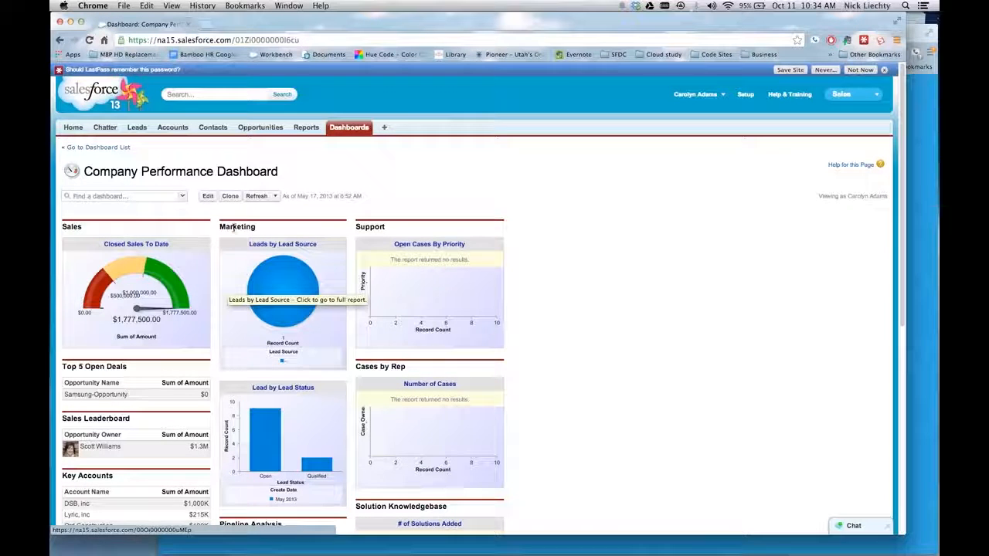
click(255, 197)
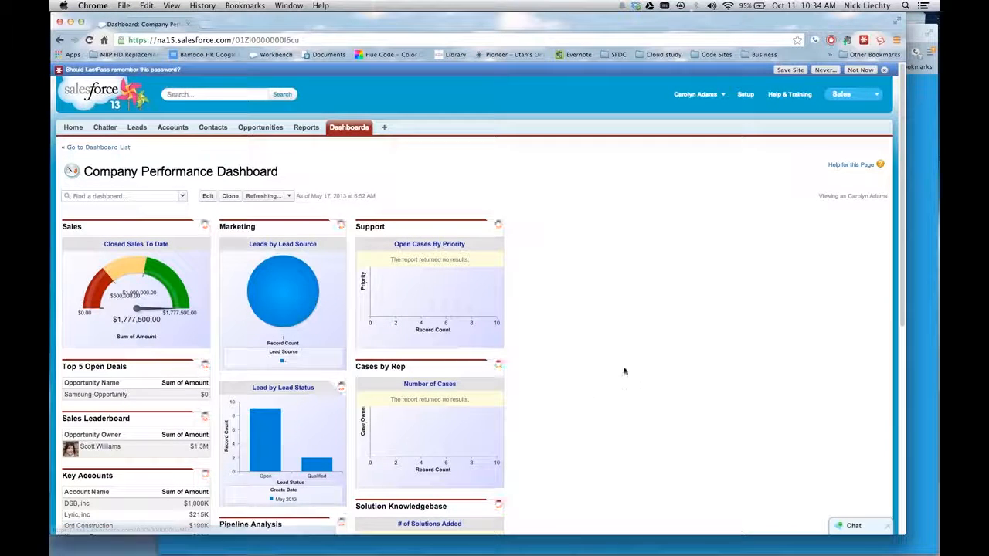
scroll(617, 352, down, 1)
scroll(620, 358, down, 2)
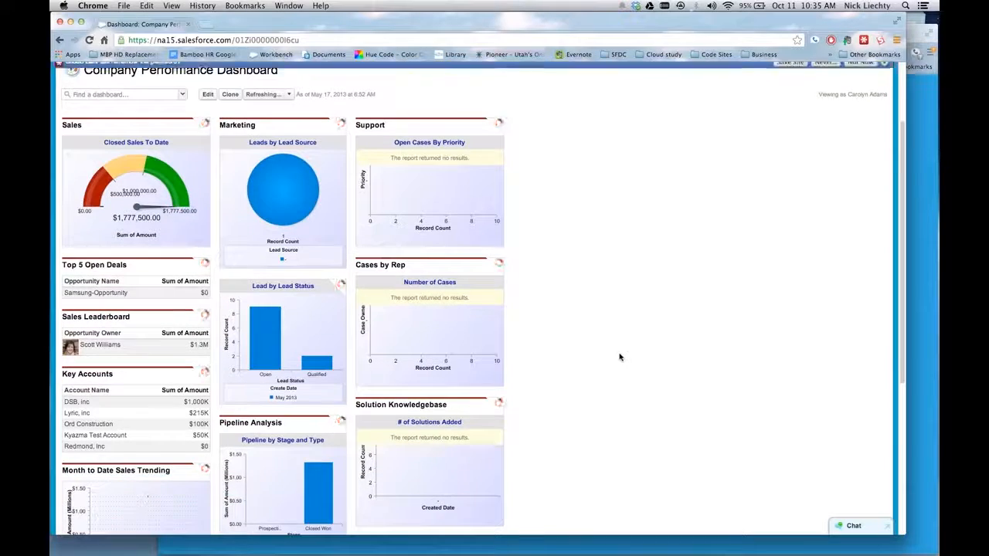
scroll(619, 360, down, 1)
scroll(618, 360, down, 2)
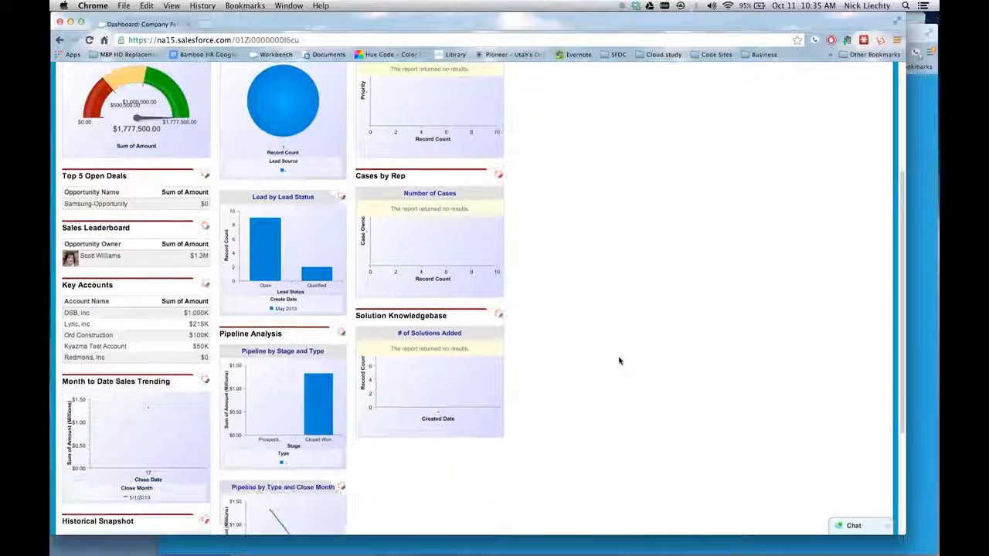
scroll(618, 356, down, 3)
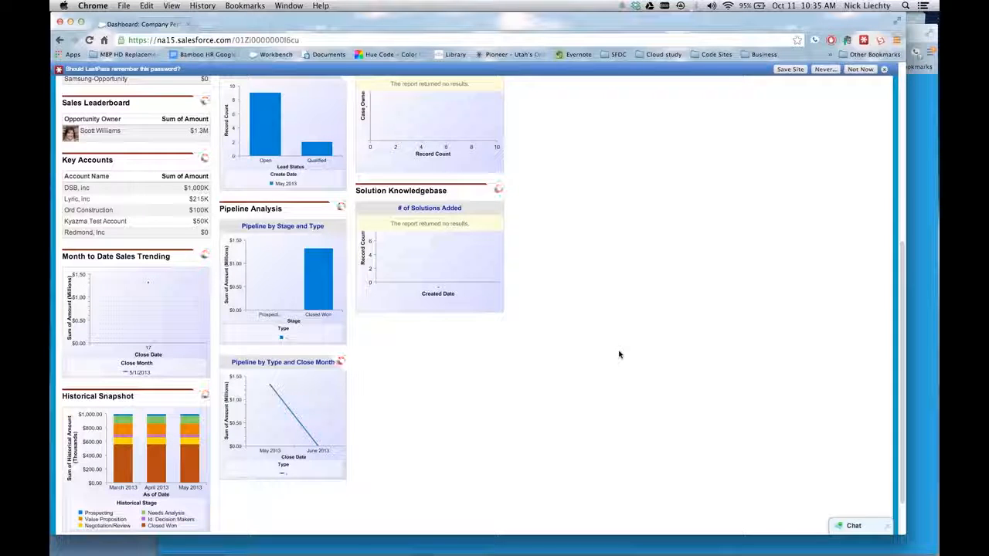
scroll(619, 354, up, 1)
scroll(619, 355, up, 2)
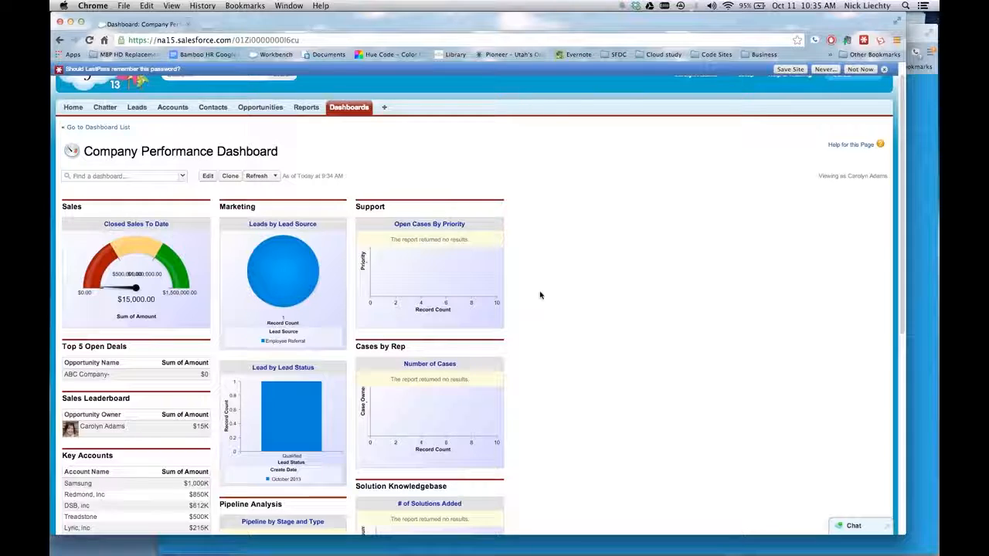
Edit the dashboard and change the Closed Sales To Date component from a gauge to a funnel chart
click(207, 177)
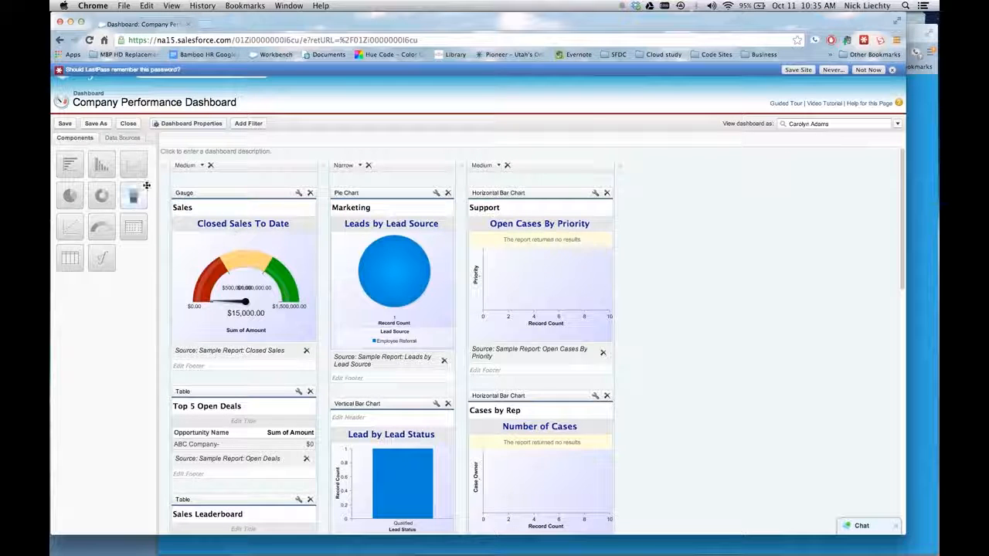
drag(133, 195, 223, 248)
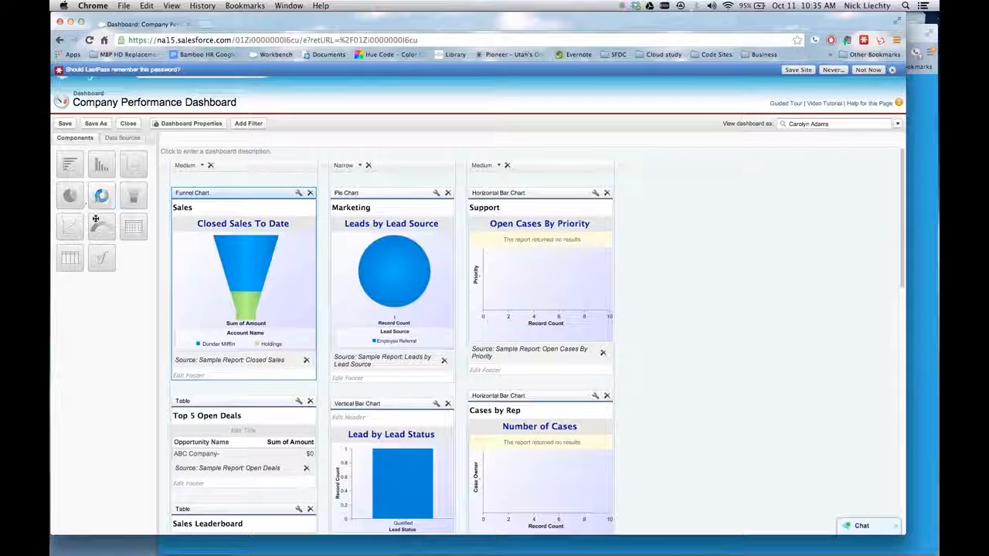
Change the Closed Sales To Date component back to a gauge and remove its Sample Report: Closed Sales data source
drag(98, 223, 197, 251)
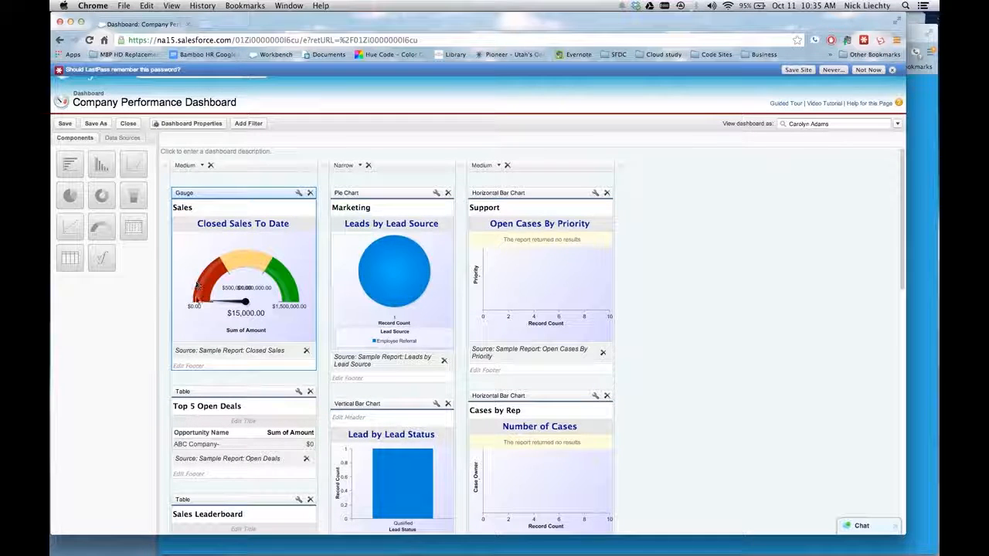
scroll(181, 308, down, 3)
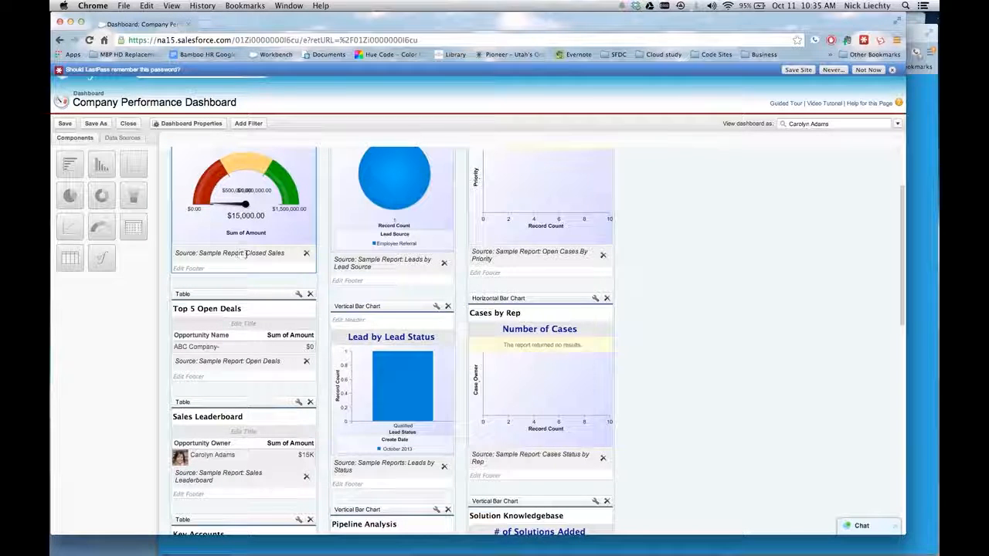
click(306, 256)
scroll(289, 268, up, 3)
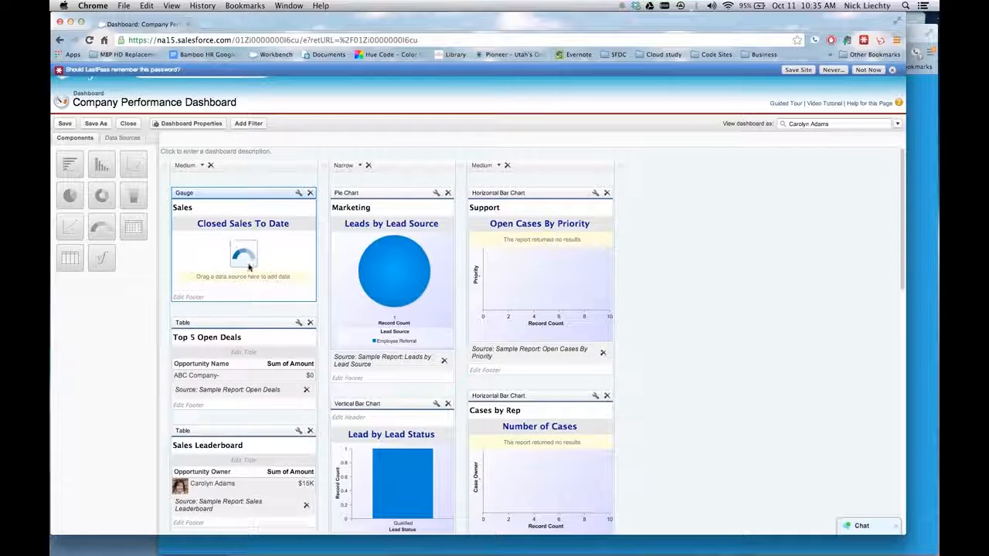
Try to save and close the dashboard while the Closed Sales To Date gauge has no data source
click(129, 125)
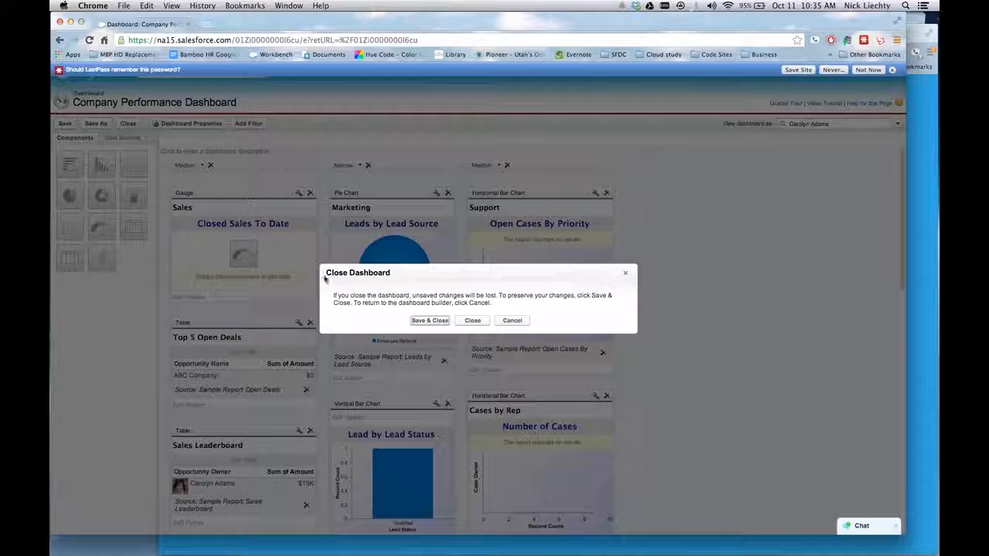
click(429, 321)
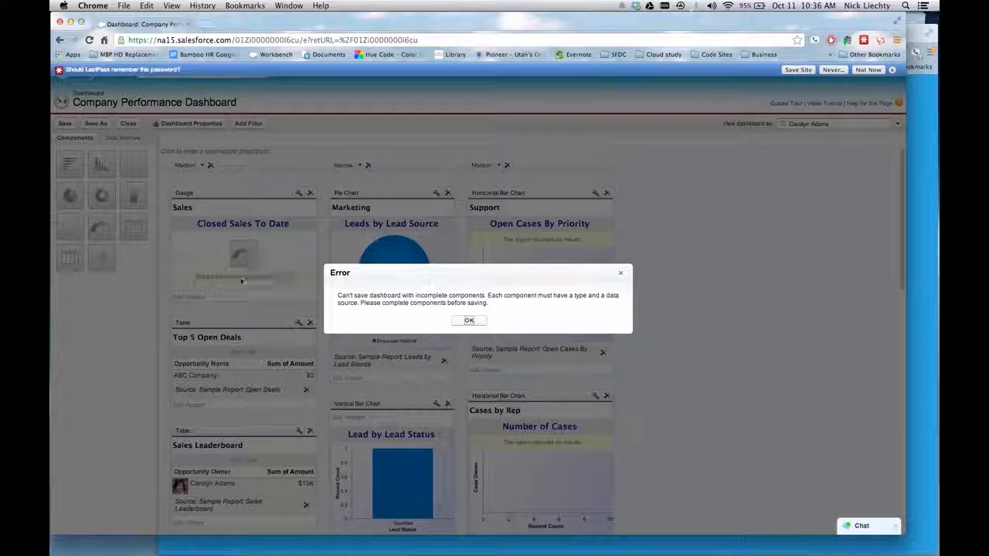
click(469, 320)
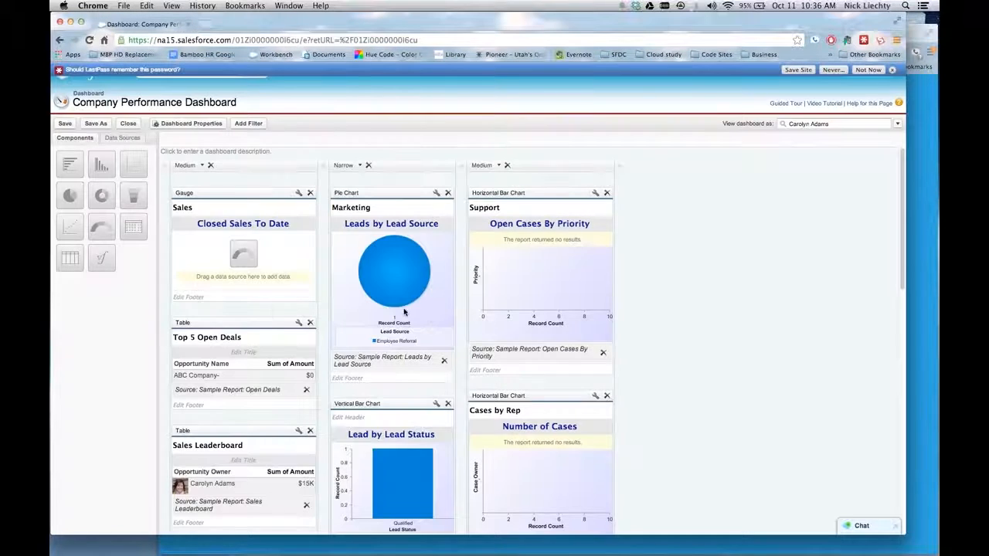
Assign the EDB - Leads by Lead Source report from My Personal Custom Reports to the Closed Sales To Date gauge
click(131, 142)
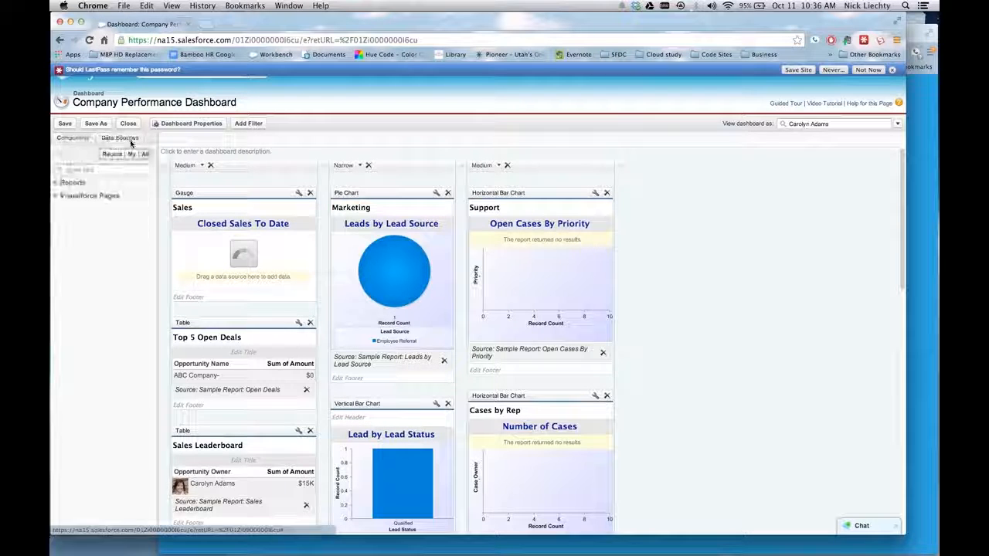
click(56, 184)
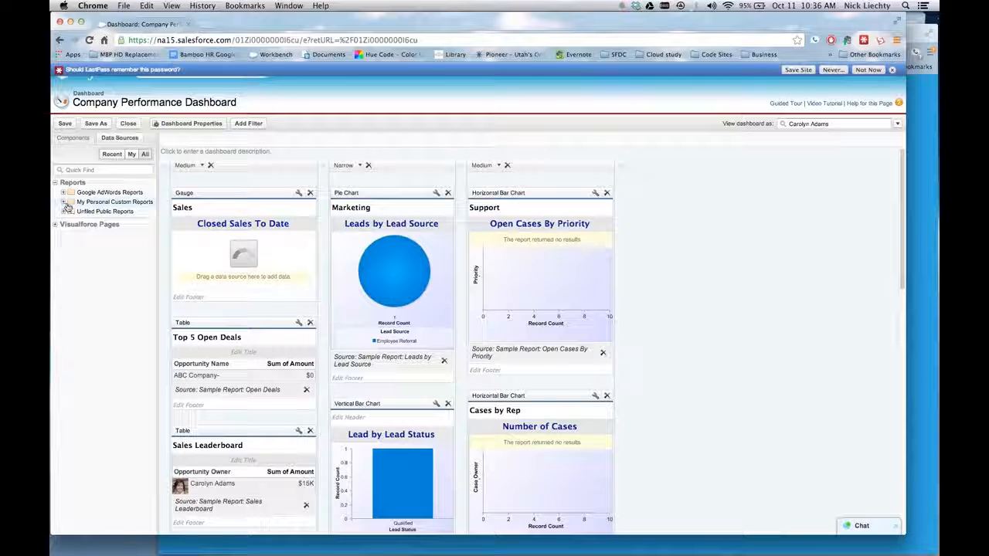
click(64, 203)
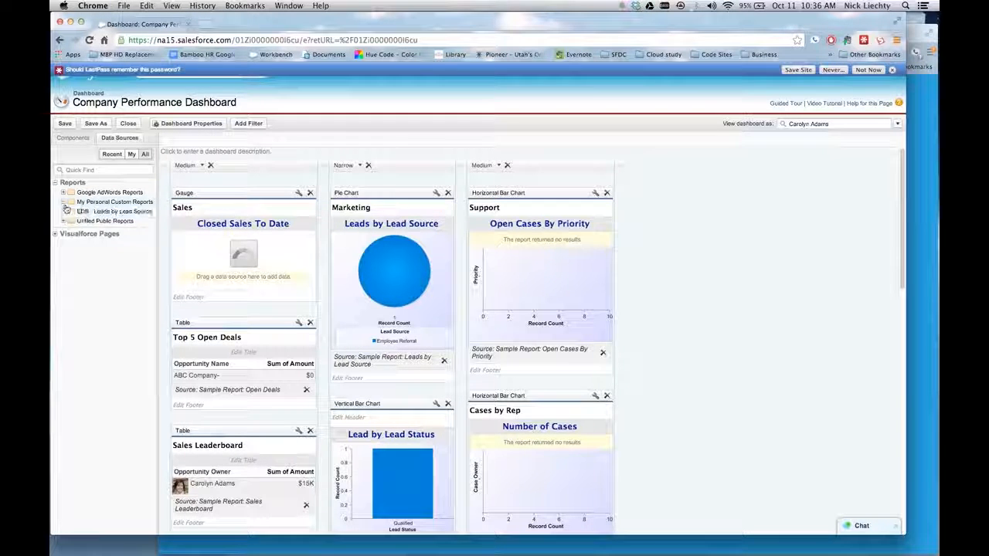
drag(97, 211, 187, 236)
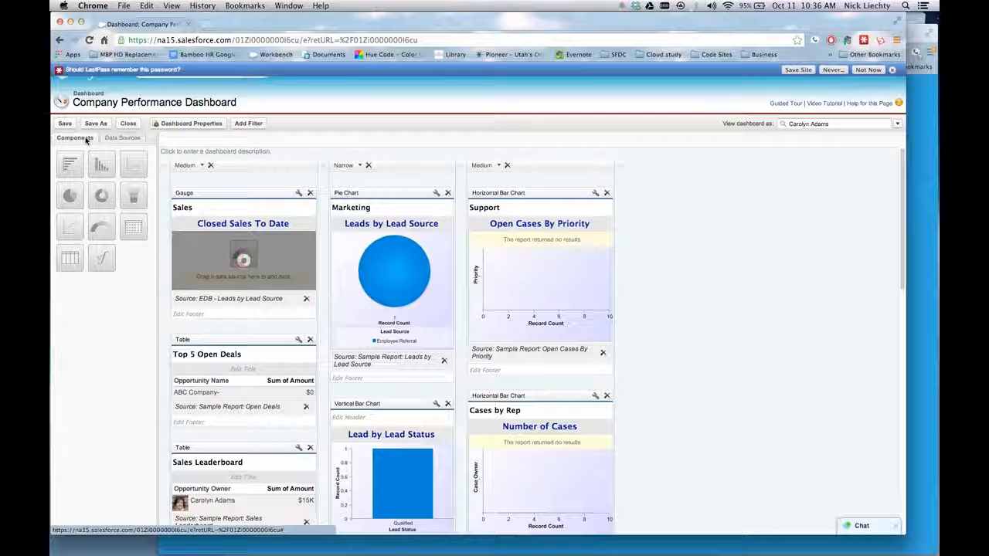
drag(99, 164, 200, 215)
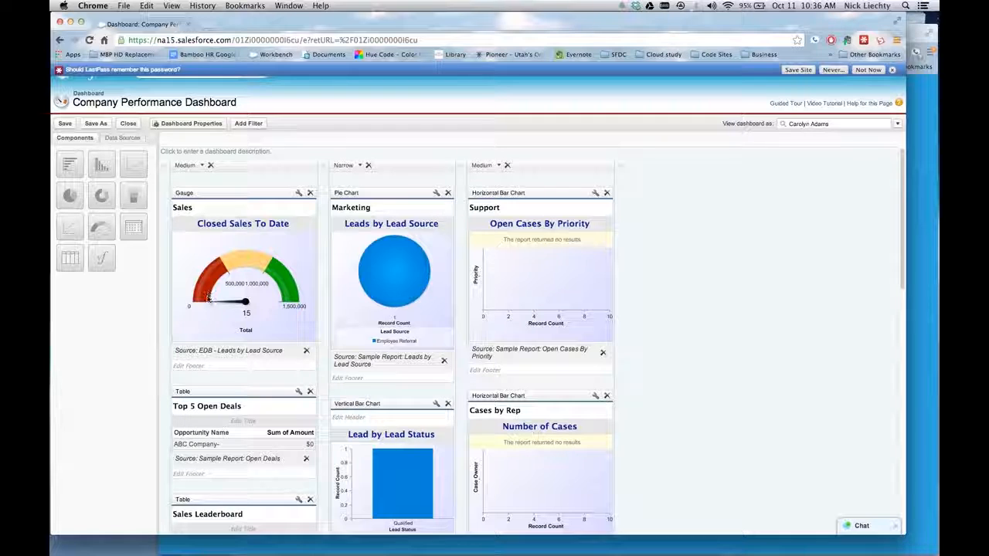
Set the Closed Sales To Date gauge's Breakpoint 1 to 15, Breakpoint 2 to 30 and Maximum to 45
click(298, 194)
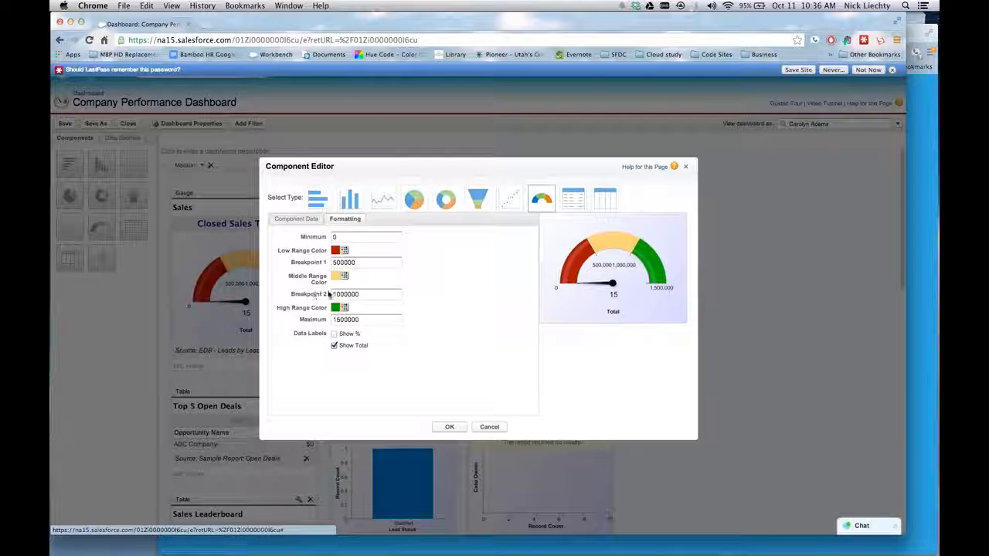
click(355, 263)
drag(356, 263, 328, 265)
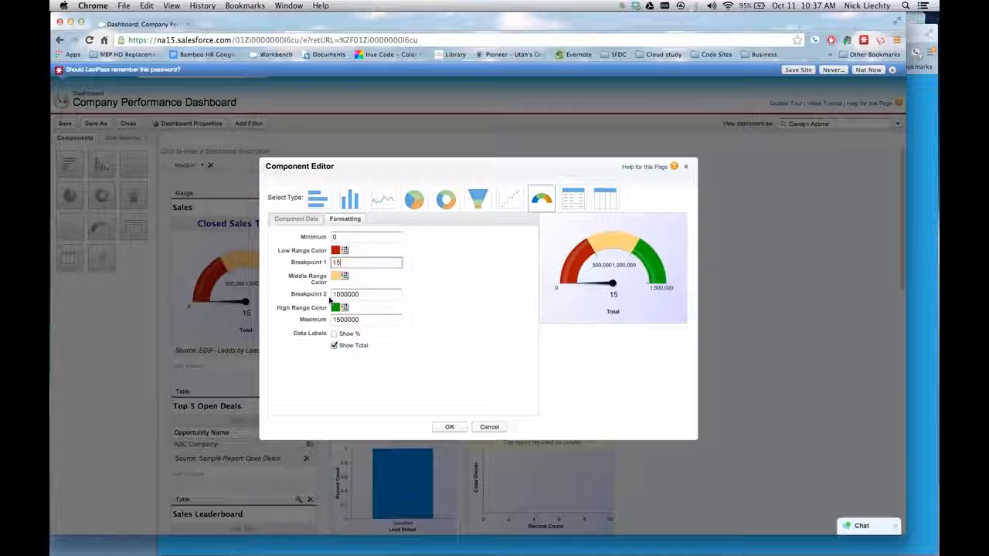
key(Tab)
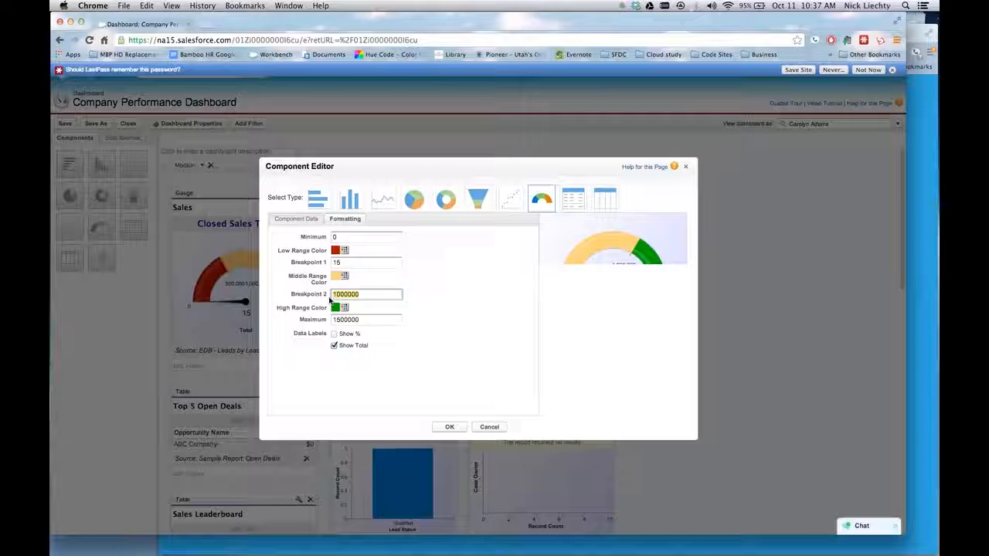
text(30)
key(Tab)
text(45)
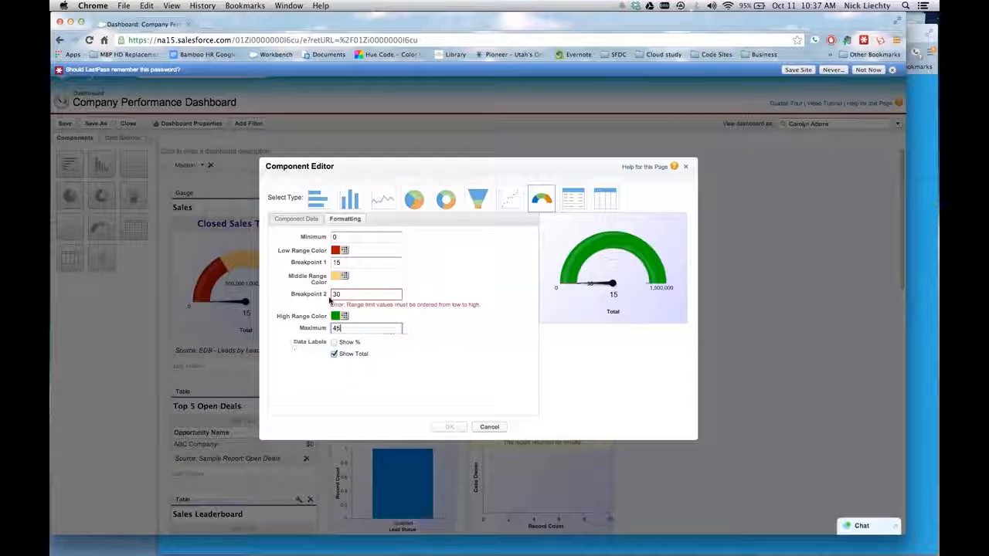
key(Tab)
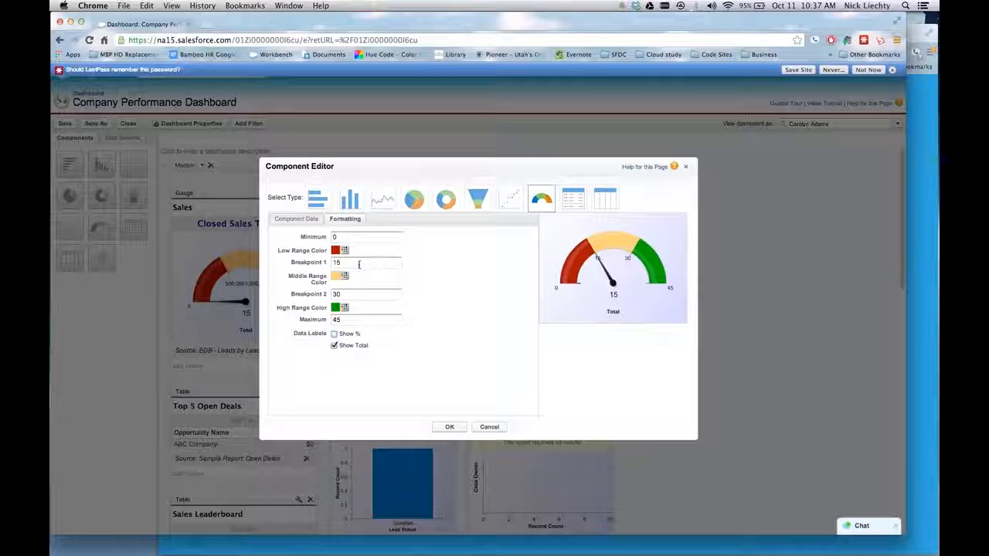
Set the gauge's Breakpoint 1 to 40, Breakpoint 2 to 60 and Maximum to 100
click(334, 263)
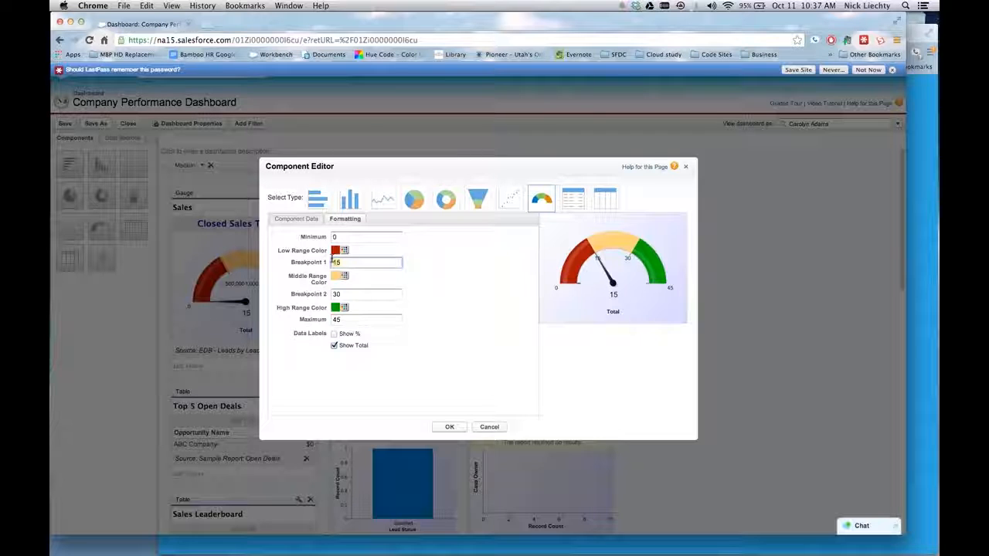
double_click(334, 262)
text(40)
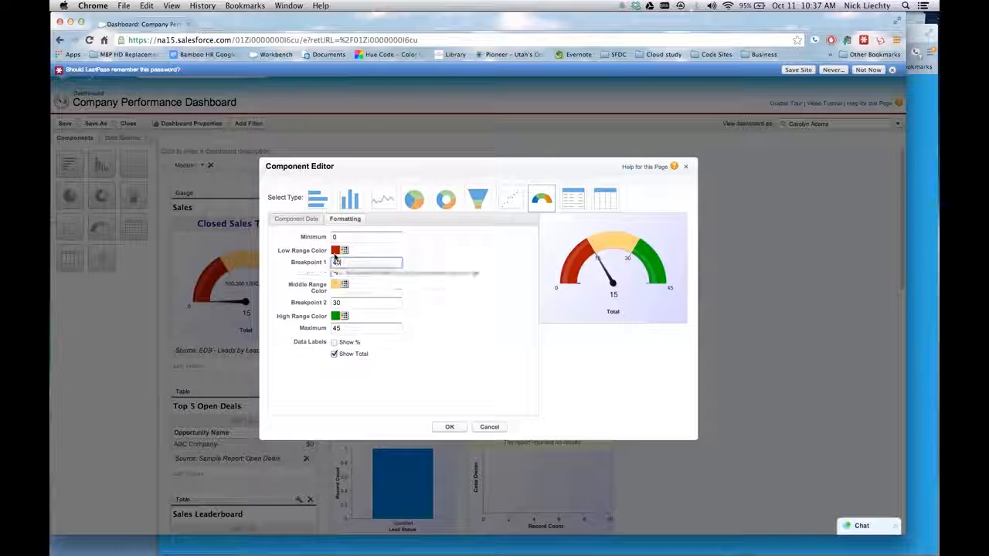
key(Tab)
text(60)
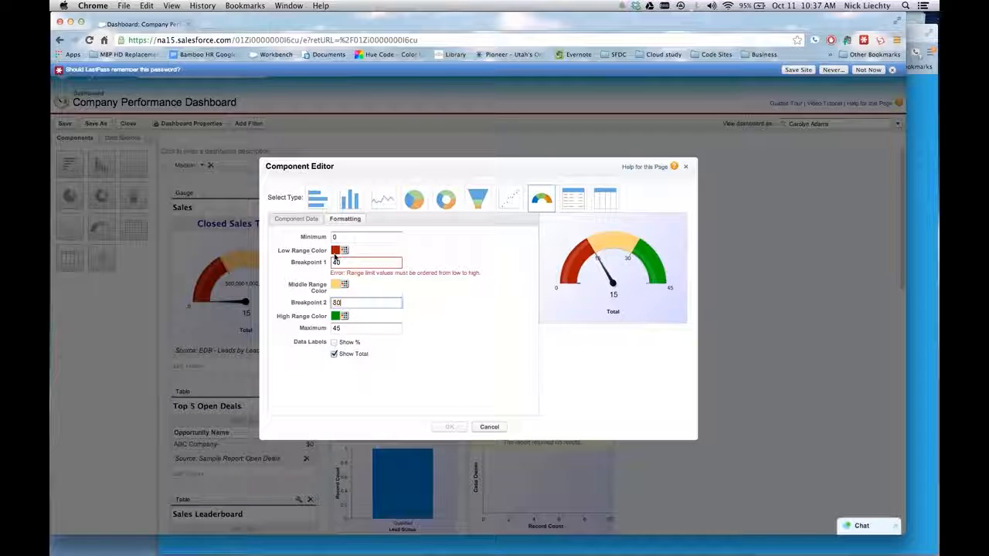
key(Tab)
text(100)
key(Tab)
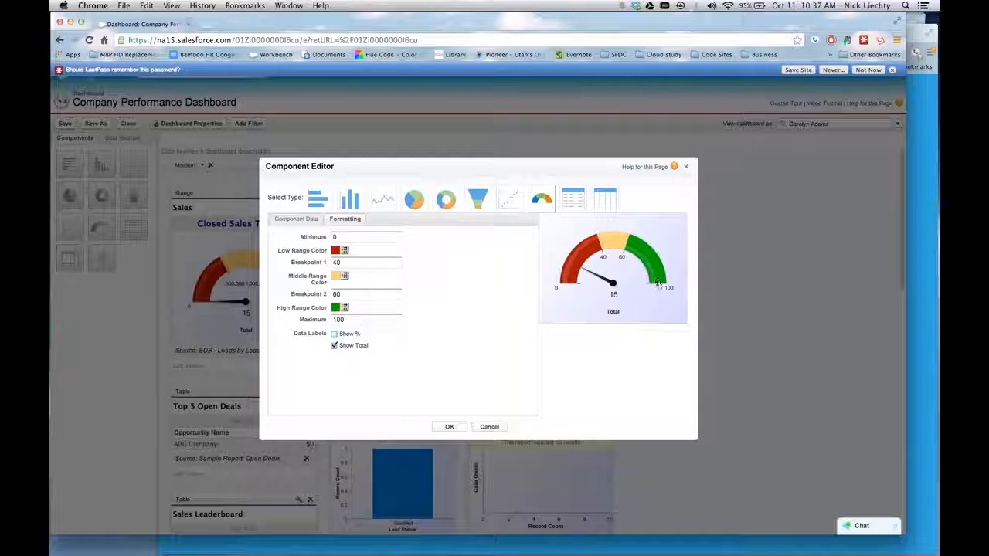
Lower the gauge's Breakpoint 1 to 5 and apply the component formatting
double_click(377, 264)
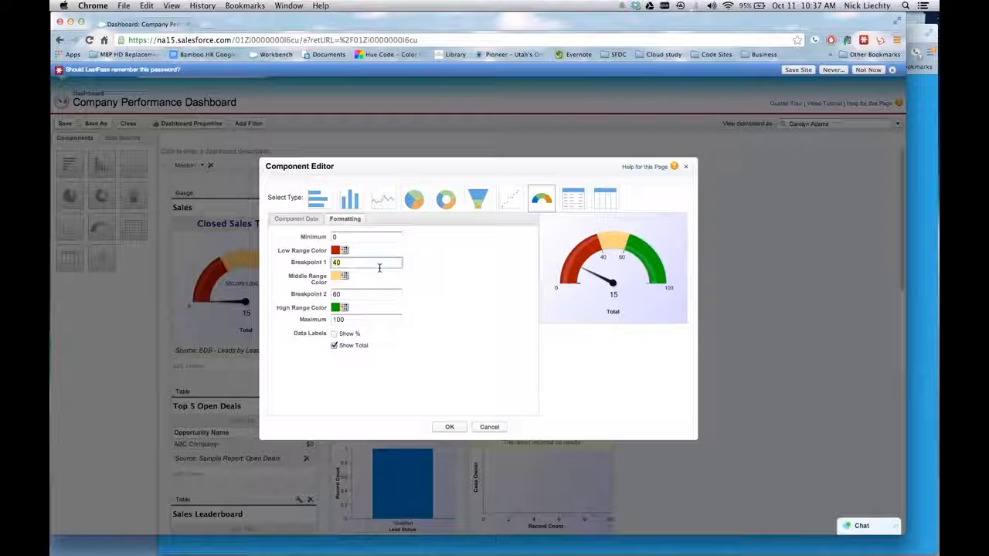
text(5)
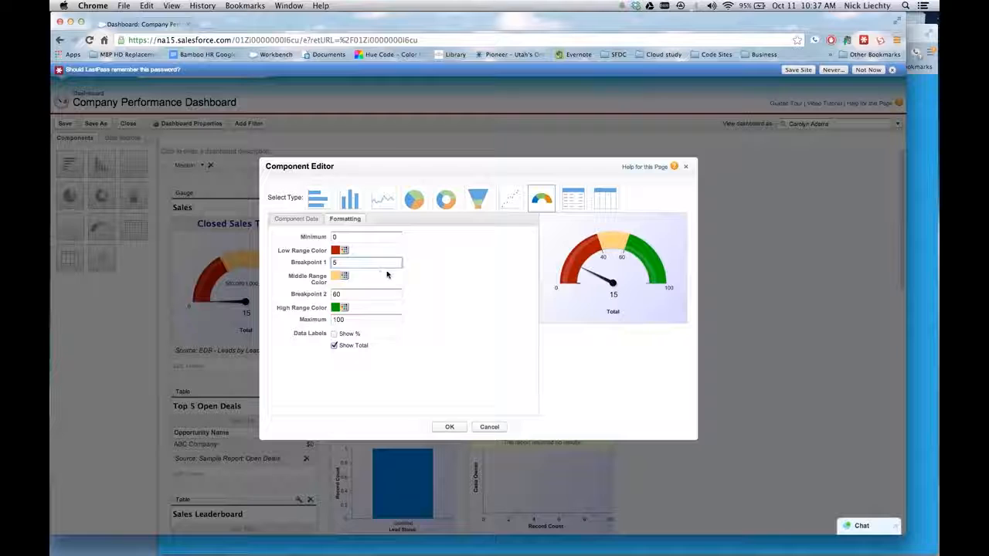
click(461, 427)
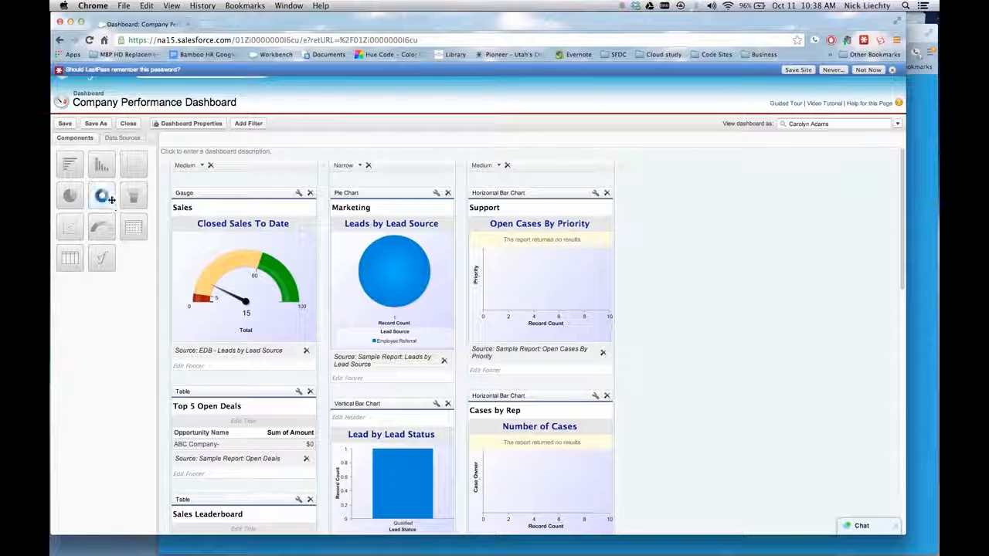
Change the Leads by Lead Source component to a vertical bar chart and review its formatting and component data settings
drag(102, 170, 390, 267)
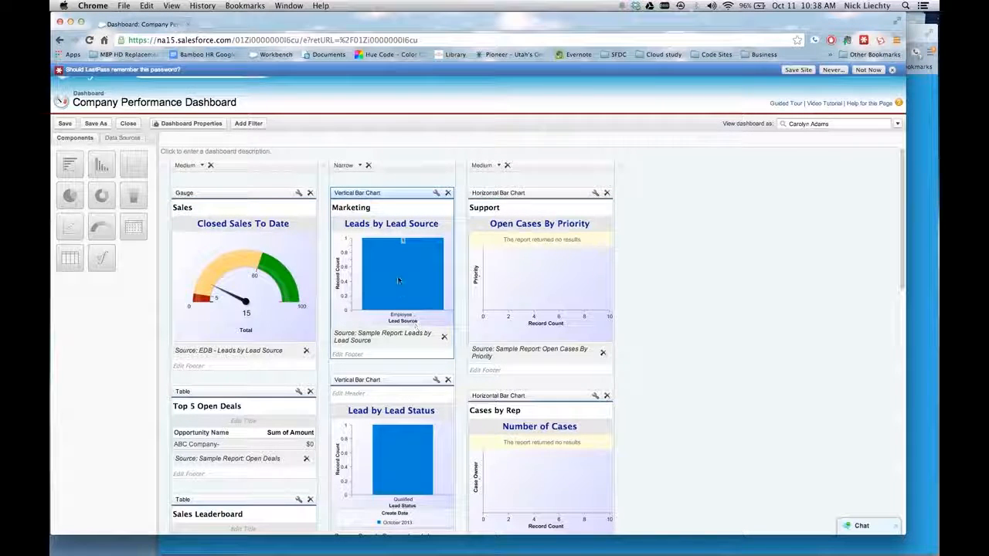
click(437, 193)
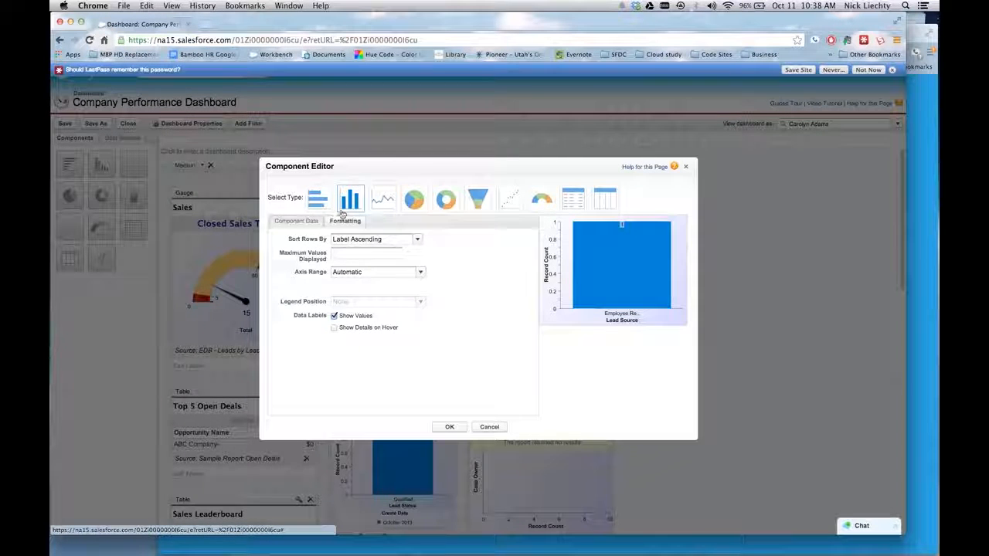
click(296, 224)
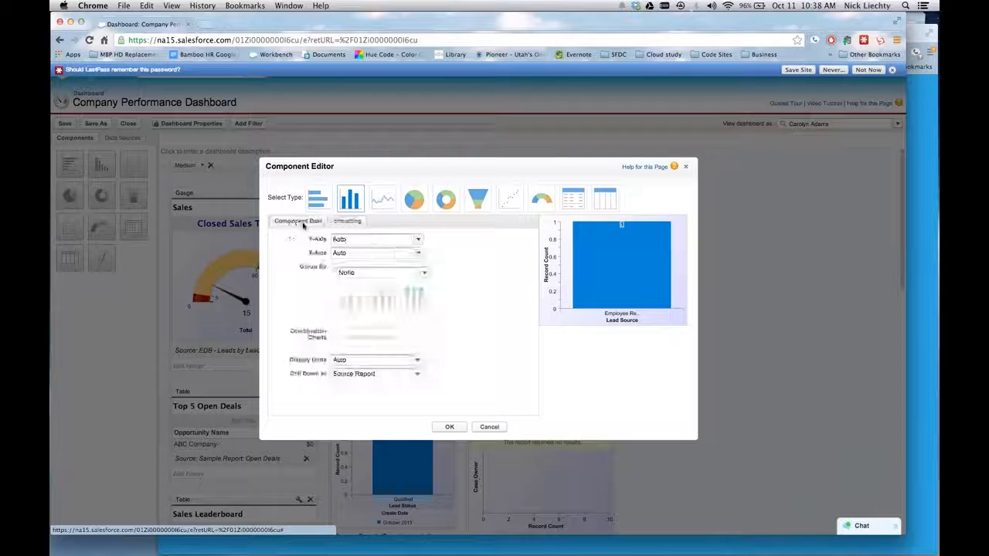
click(489, 427)
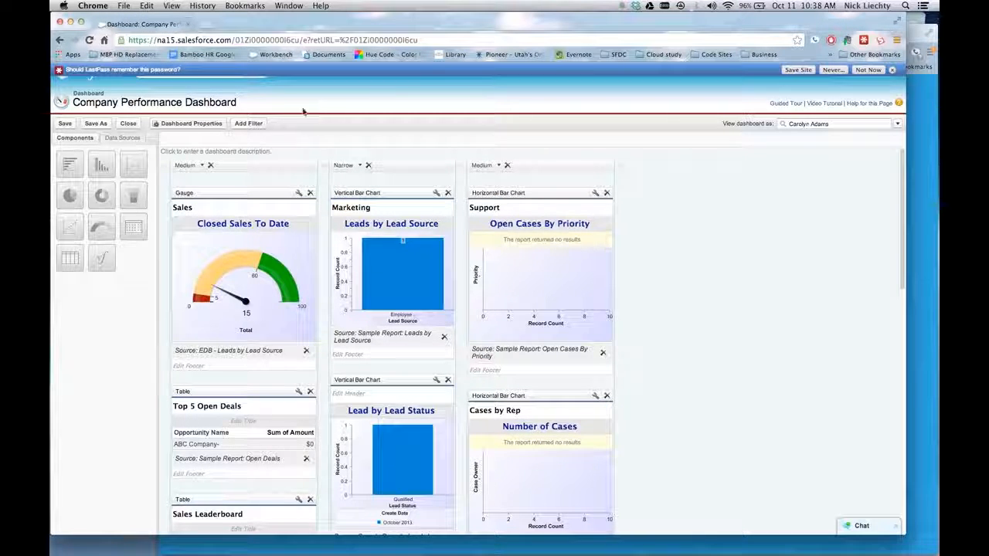
Close the dashboard editor without saving the changes
click(128, 124)
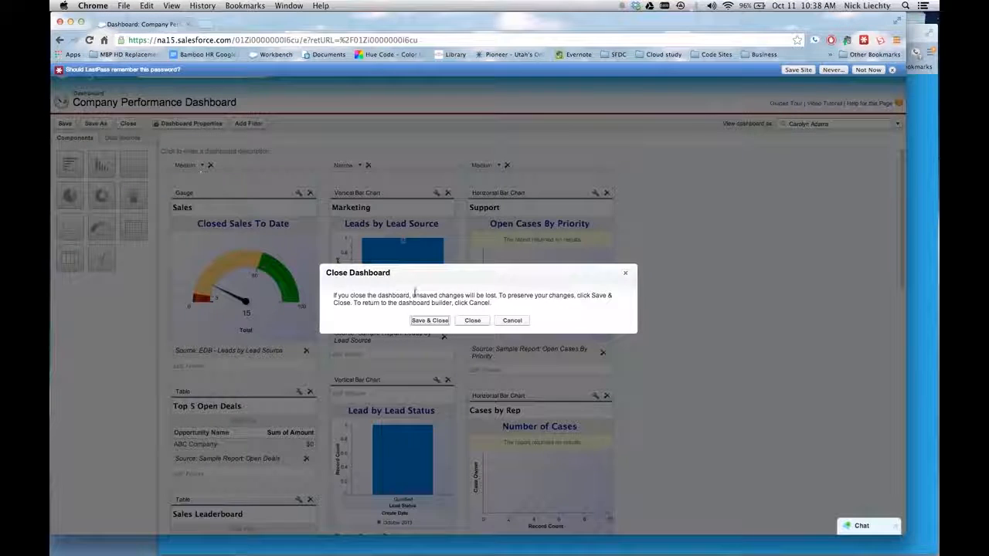
click(475, 323)
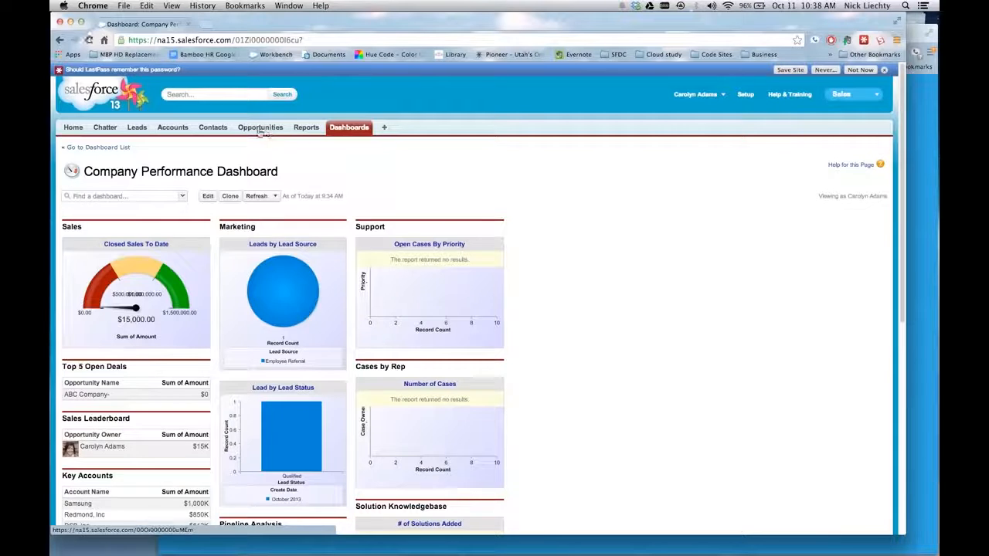
Open Reports in a new browser tab, open the Accounts Created by Month report, and examine its donut chart and monthly groups
right_click(303, 128)
click(315, 136)
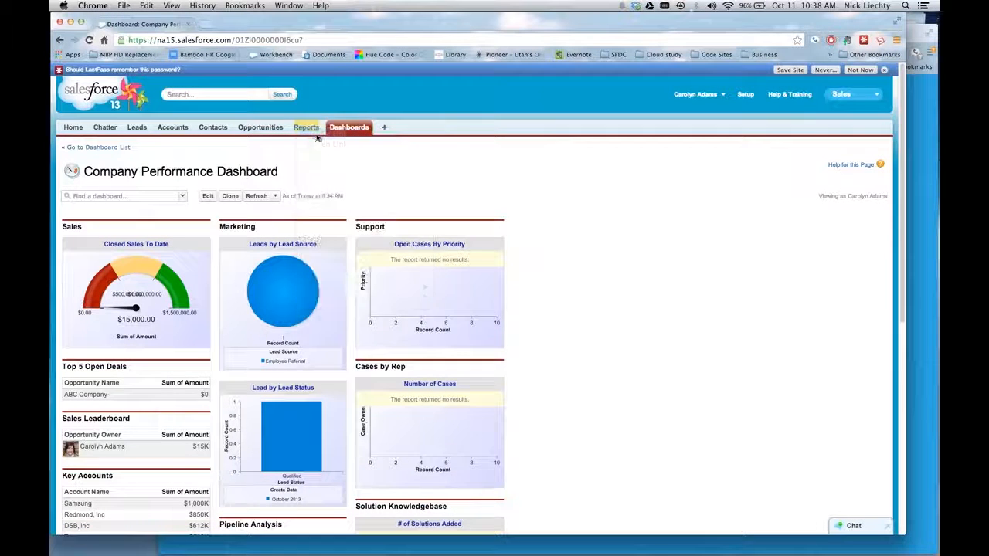
click(240, 26)
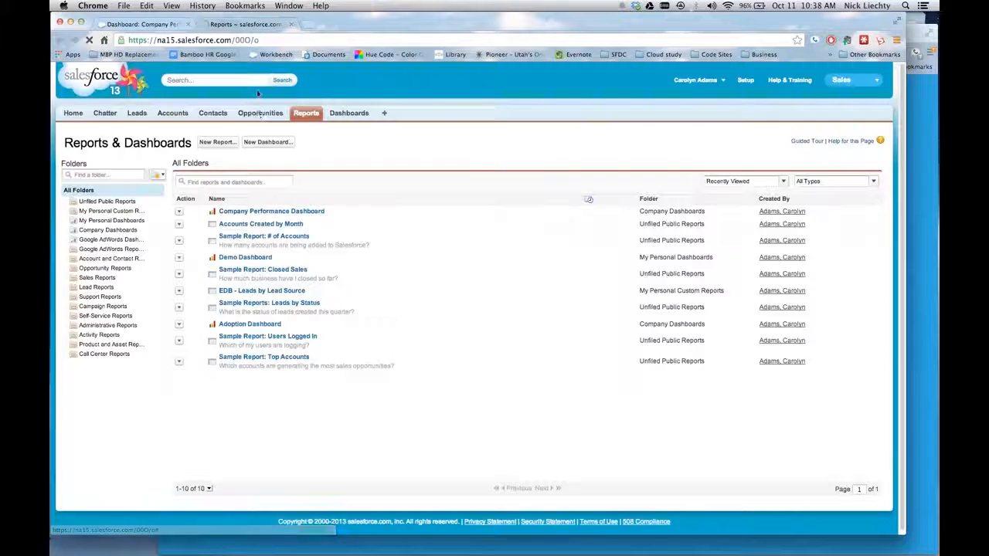
click(283, 223)
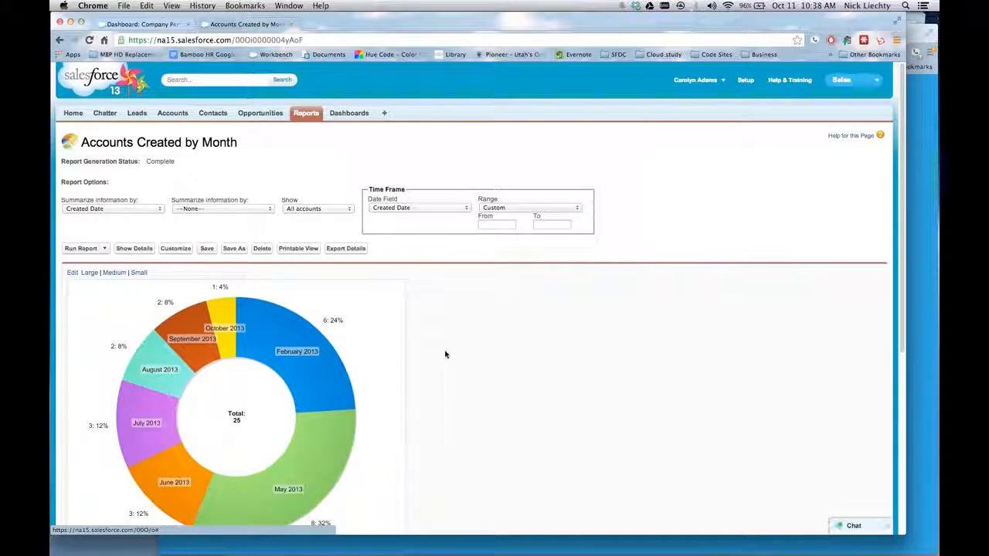
scroll(283, 232, down, 5)
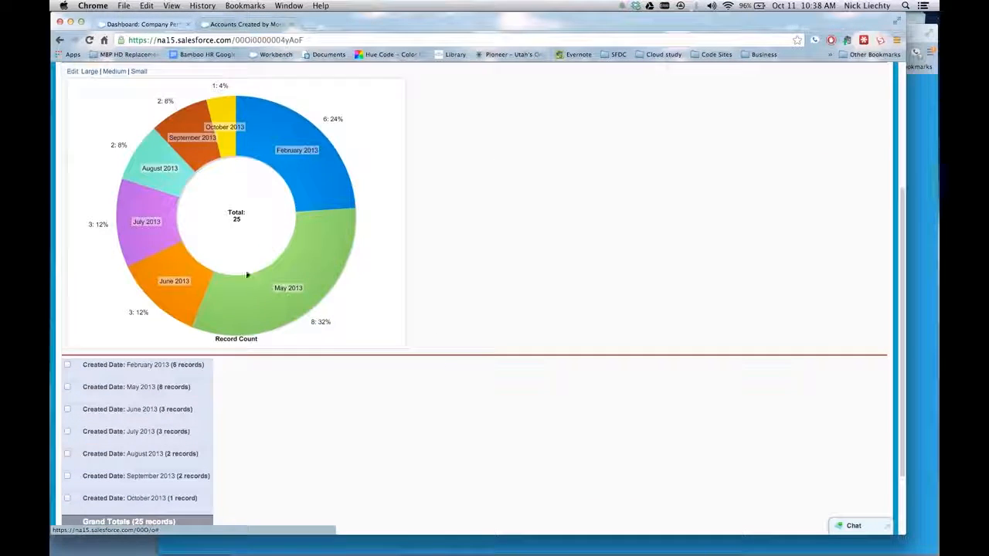
click(159, 166)
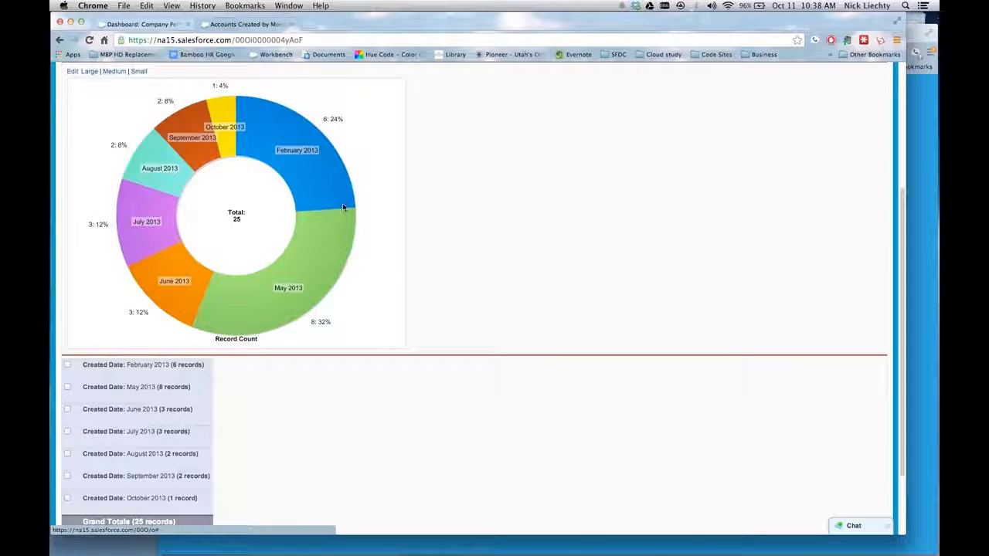
scroll(472, 214, up, 5)
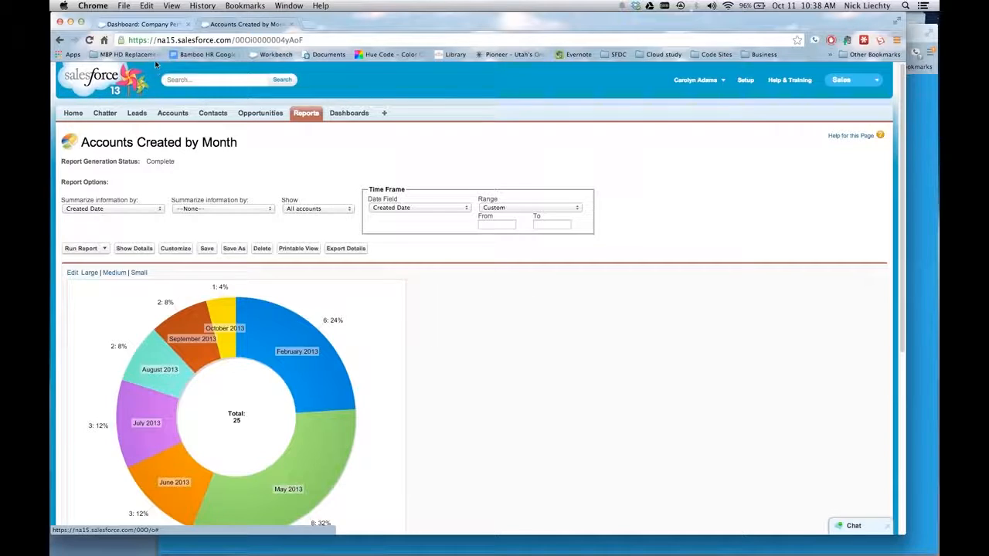
Open the Company Performance Dashboard for editing, find the Accounts Created by Month report among the data sources, and add it atop the third column
click(143, 24)
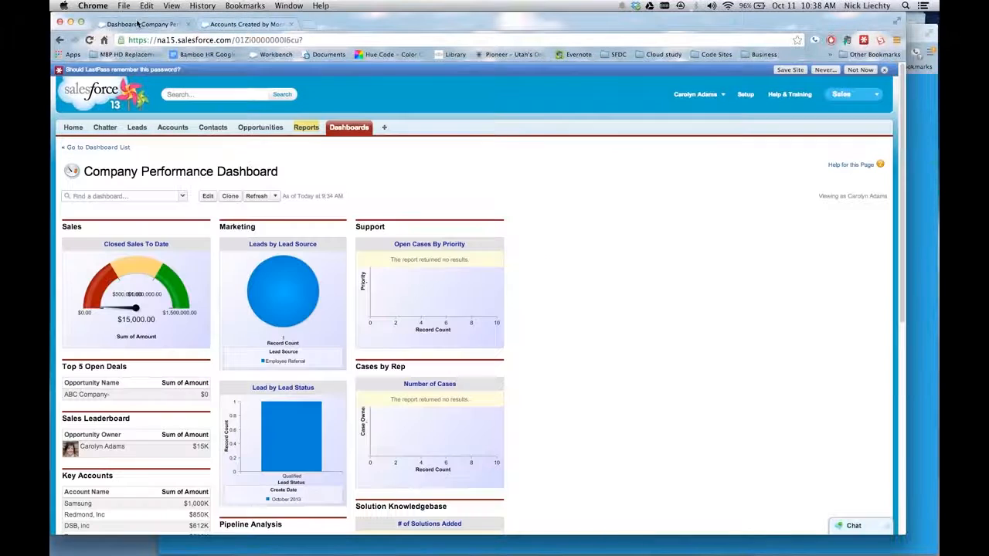
click(208, 196)
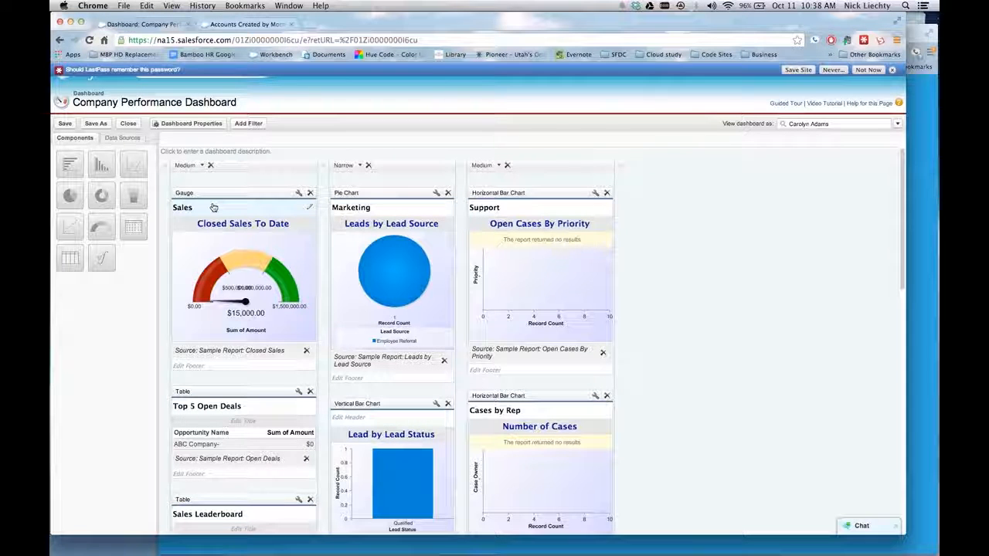
click(122, 139)
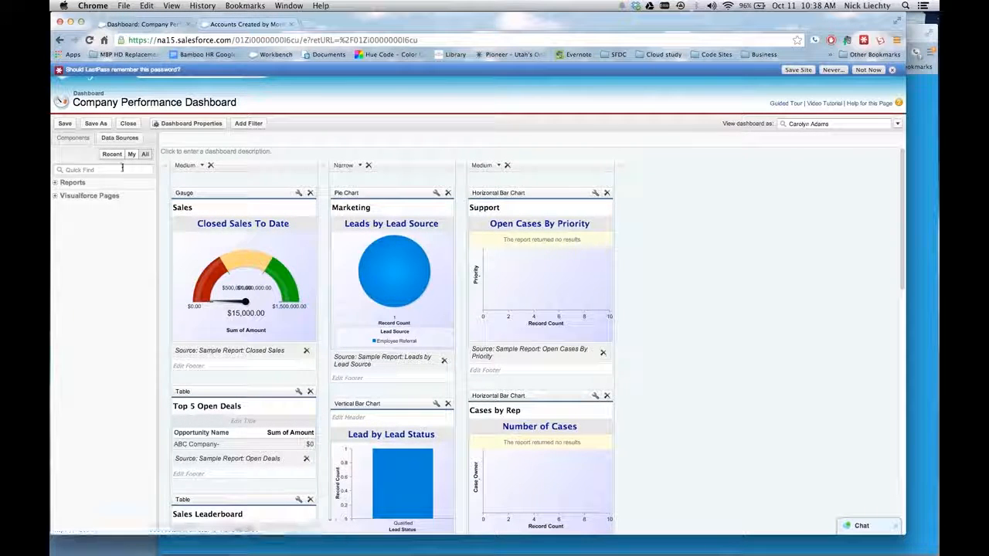
text(acco)
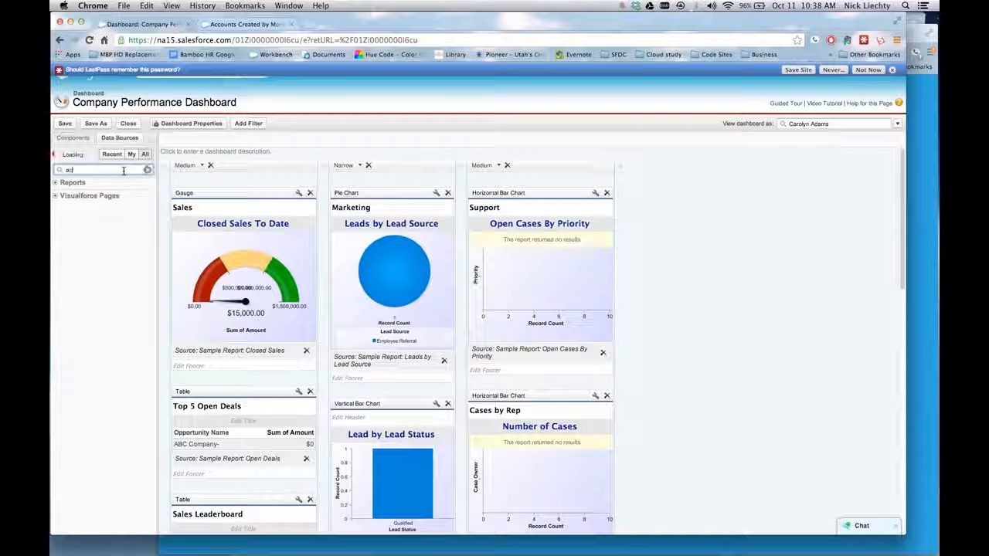
text(u)
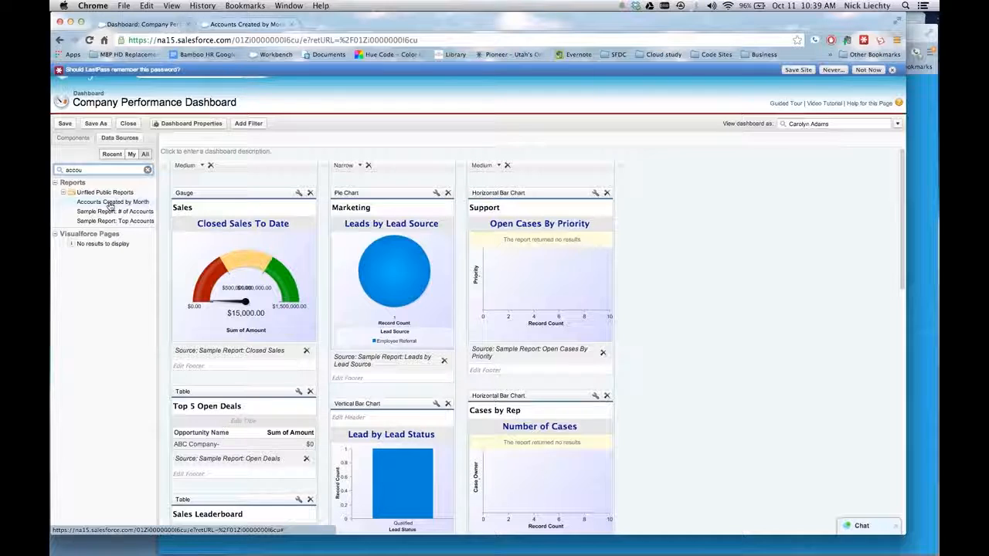
drag(108, 205, 522, 182)
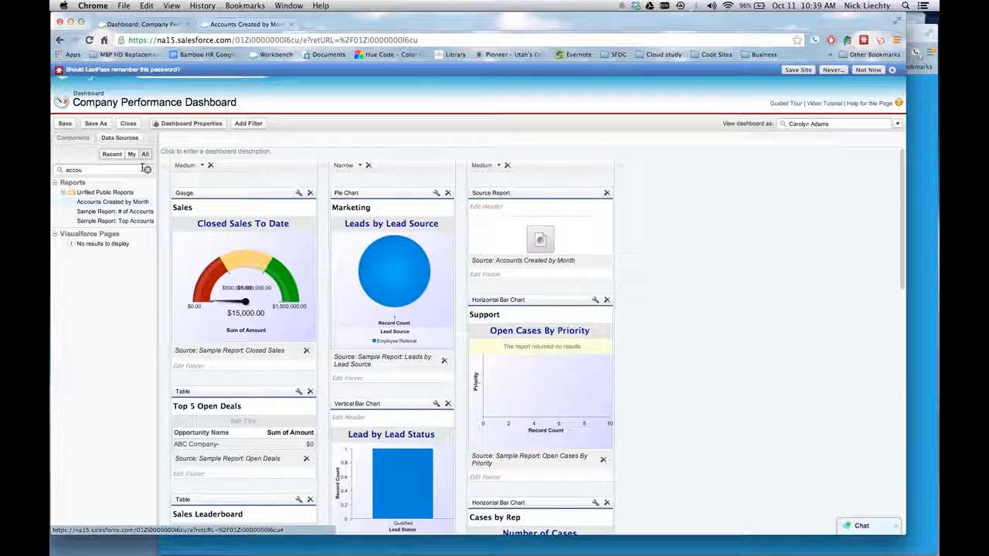
Display the Accounts Created by Month source as a line chart and compare it with the chart in the report itself
click(75, 139)
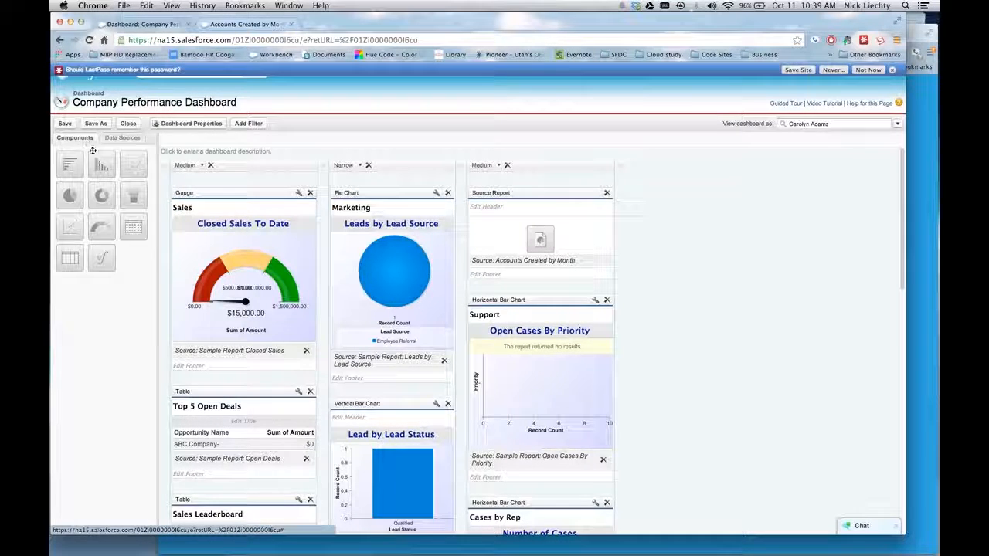
drag(124, 167, 506, 226)
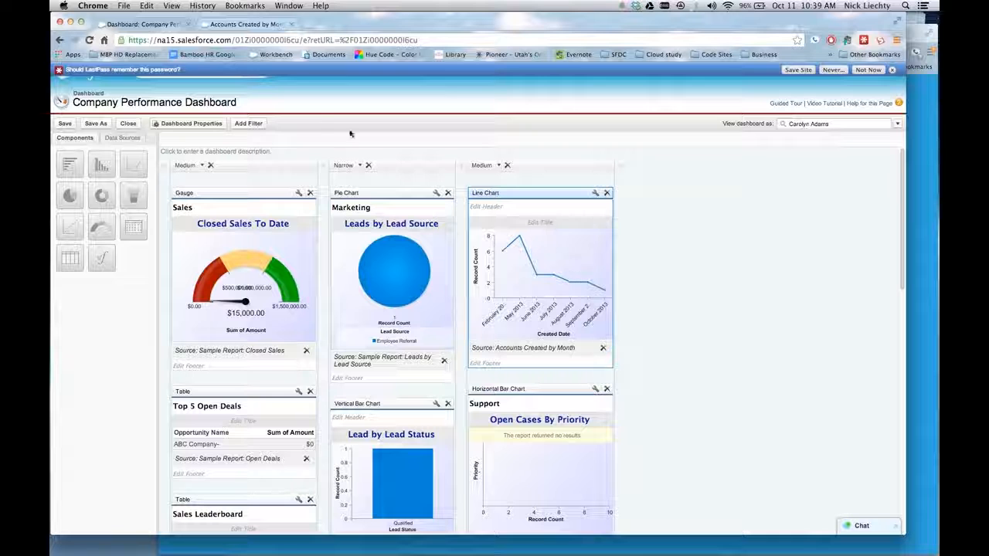
click(234, 24)
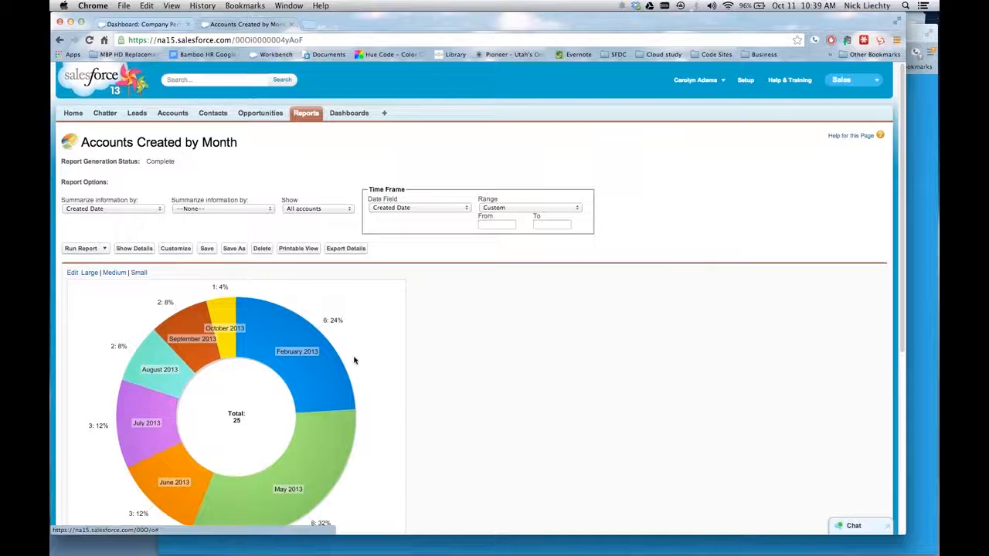
scroll(461, 368, down, 1)
scroll(461, 369, down, 1)
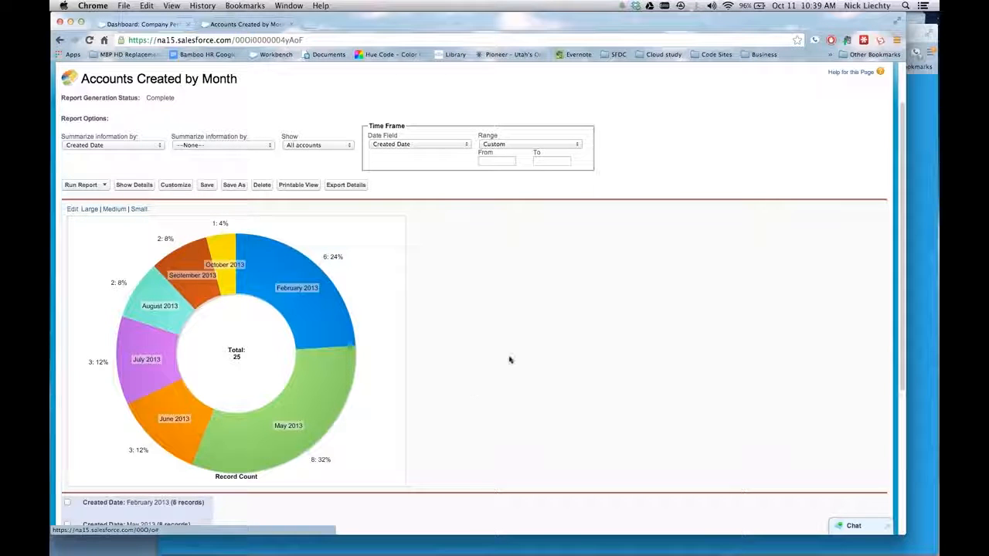
click(143, 24)
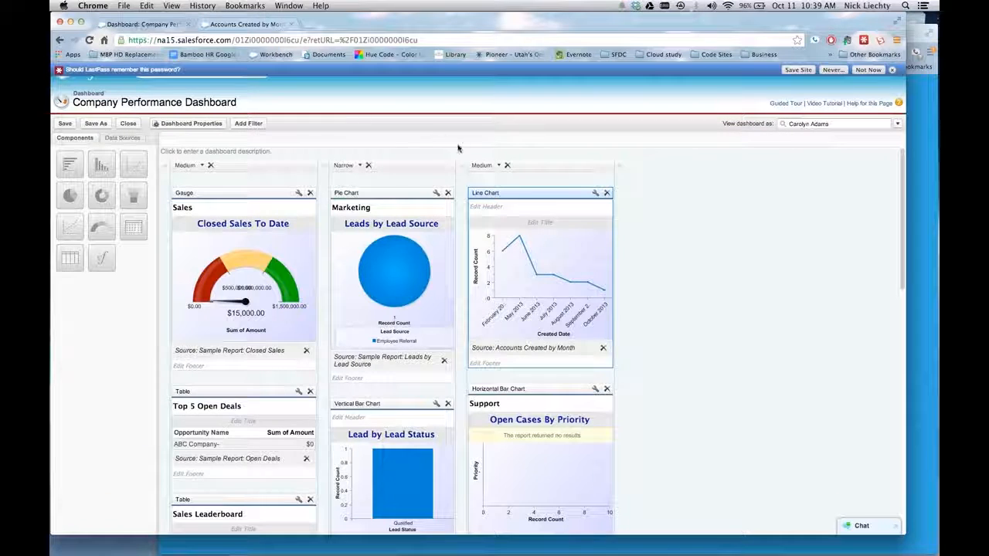
Change the Accounts Created by Month component to a donut chart and compare its settings with the source report's chart formatting
click(595, 194)
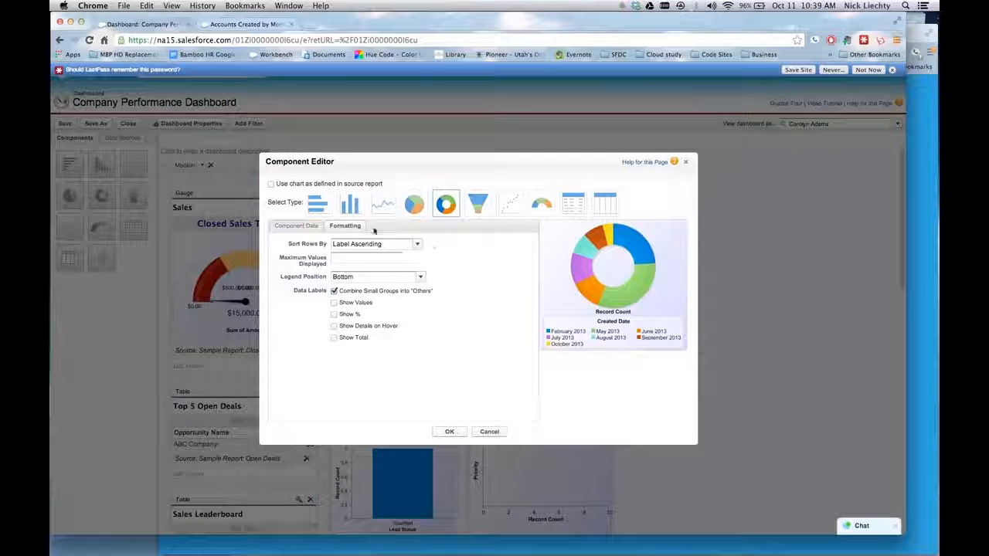
click(303, 226)
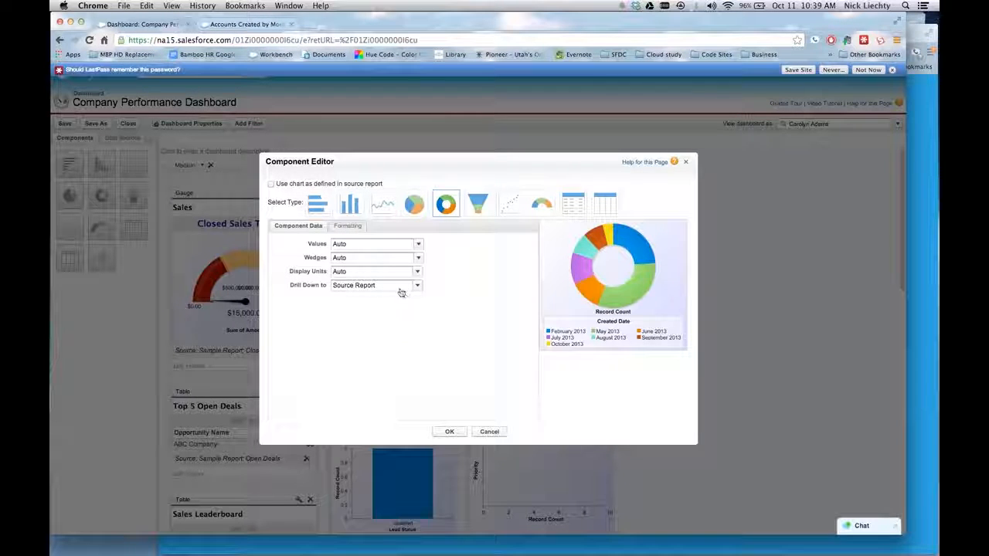
click(245, 27)
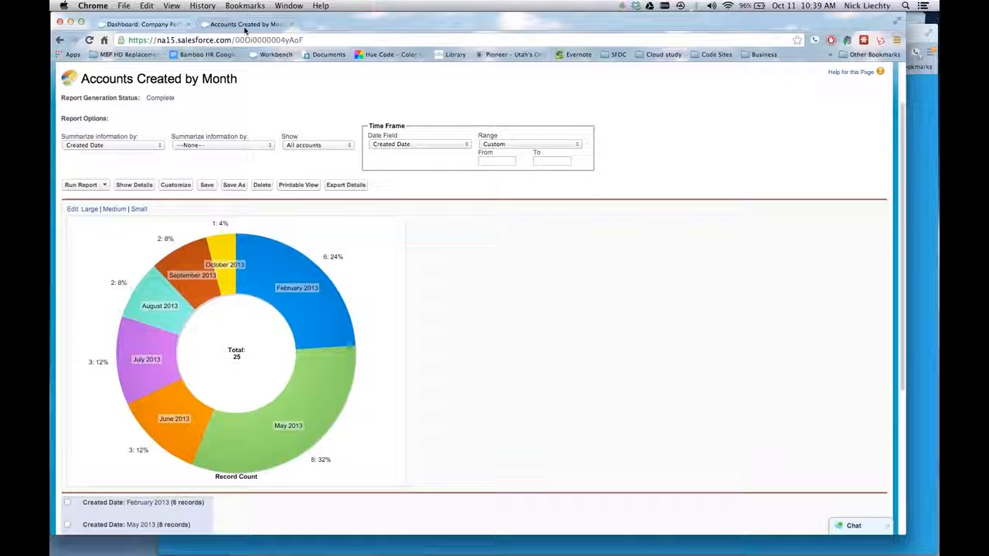
click(71, 211)
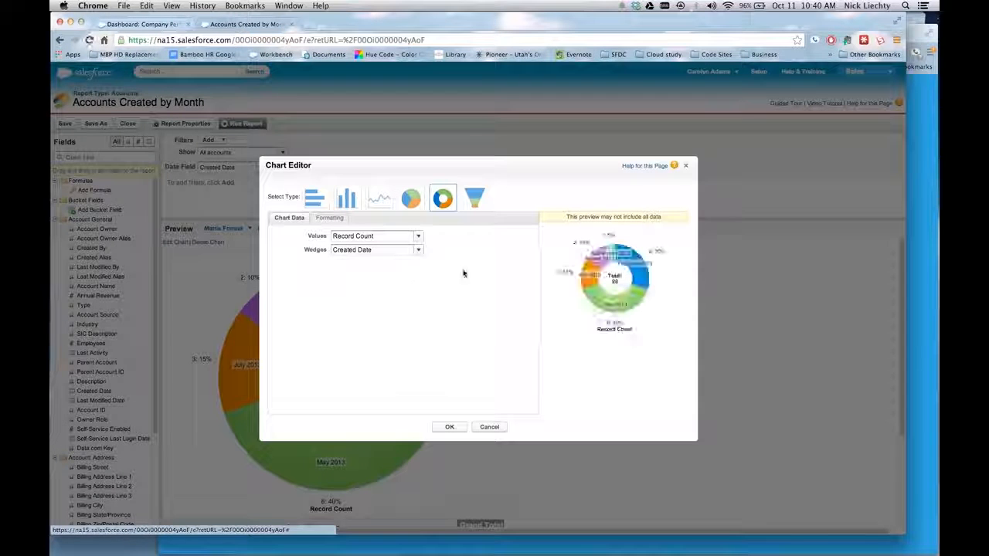
click(324, 217)
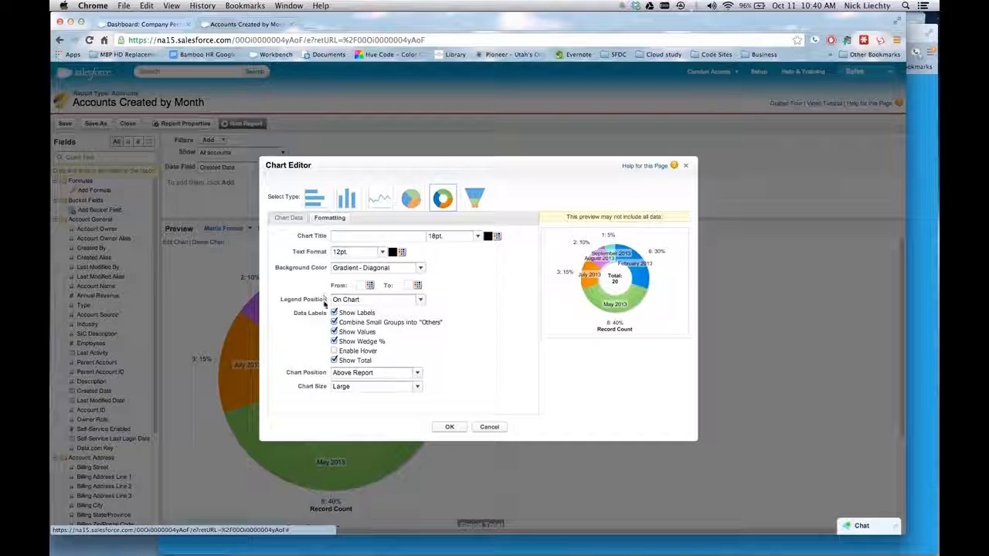
click(135, 26)
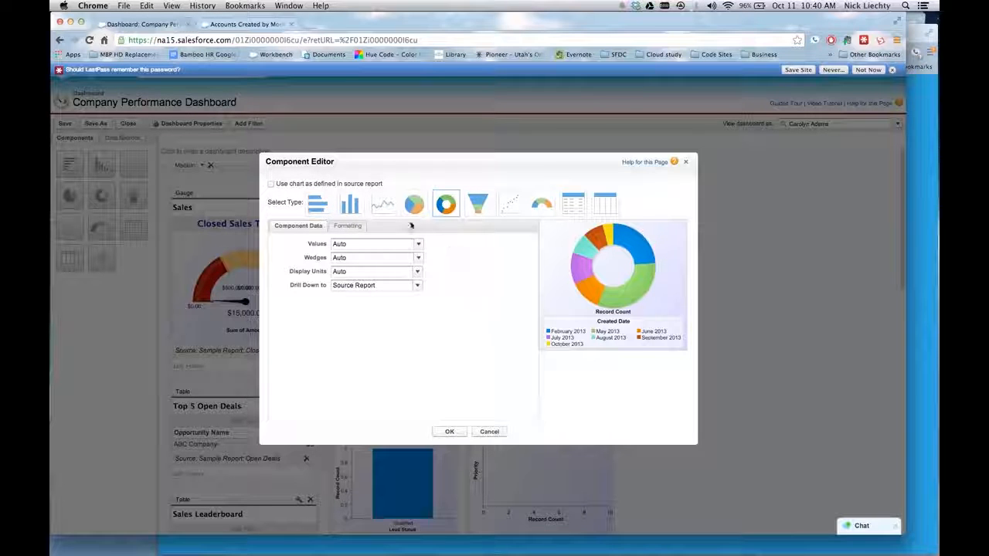
Set the component to use the chart as defined in the source report, apply it, and save and close the dashboard
click(271, 184)
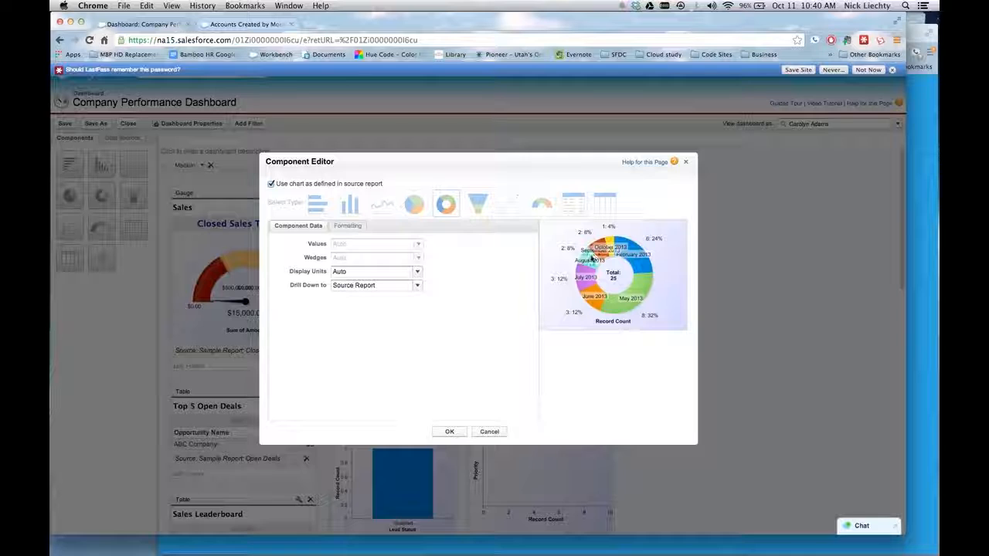
click(220, 27)
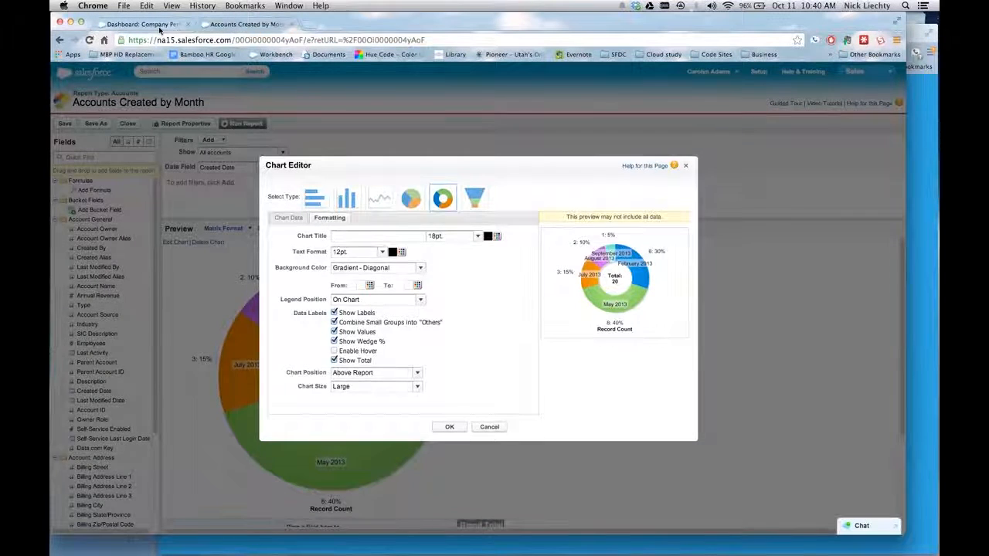
click(163, 25)
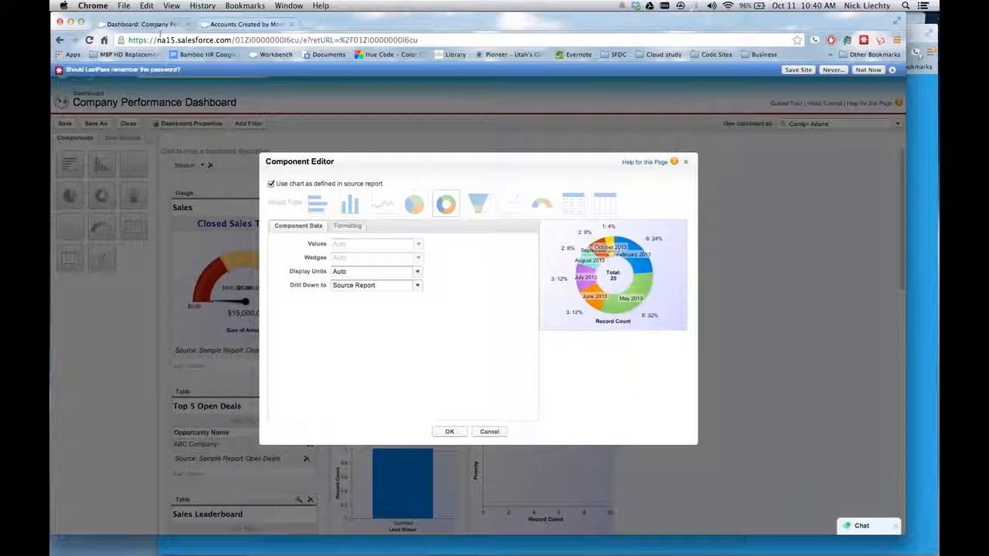
click(448, 431)
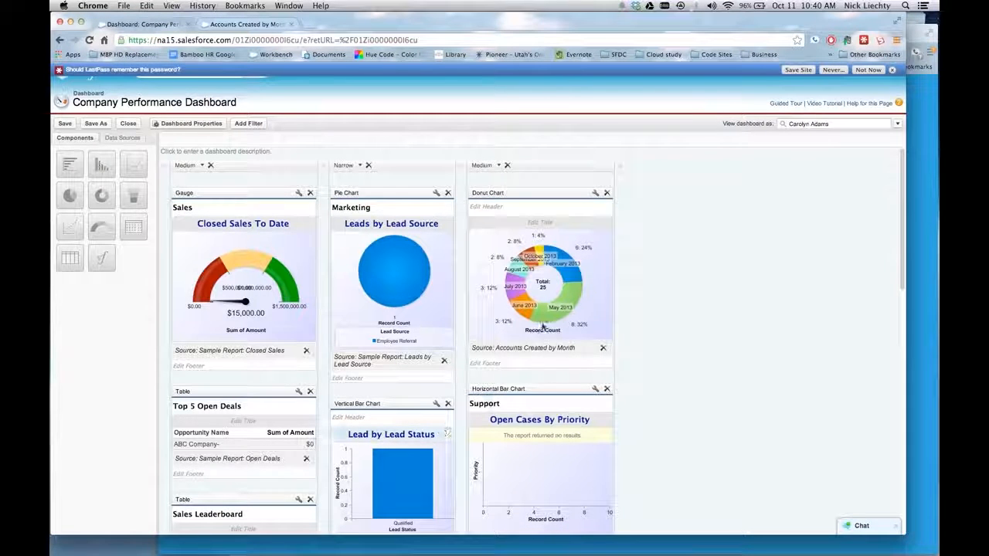
click(129, 125)
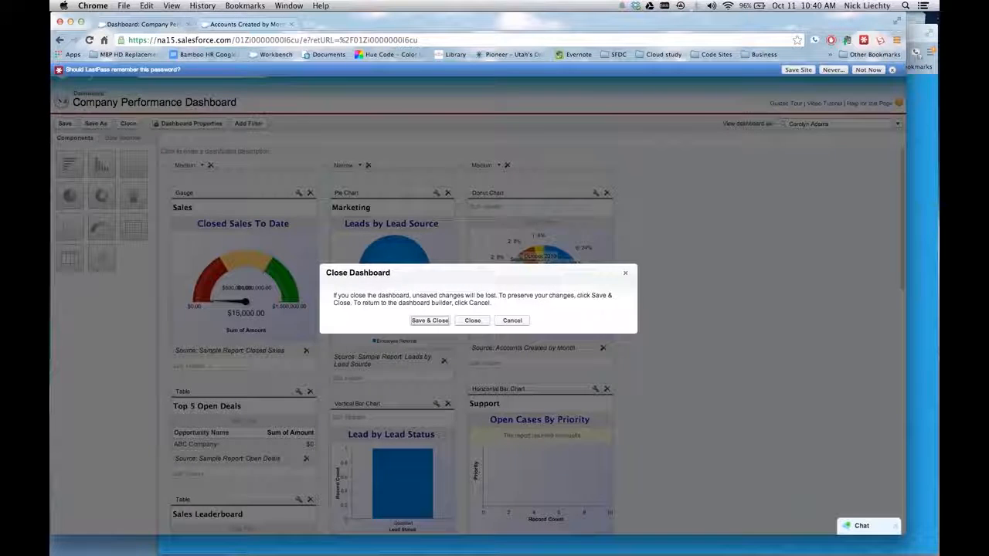
click(430, 321)
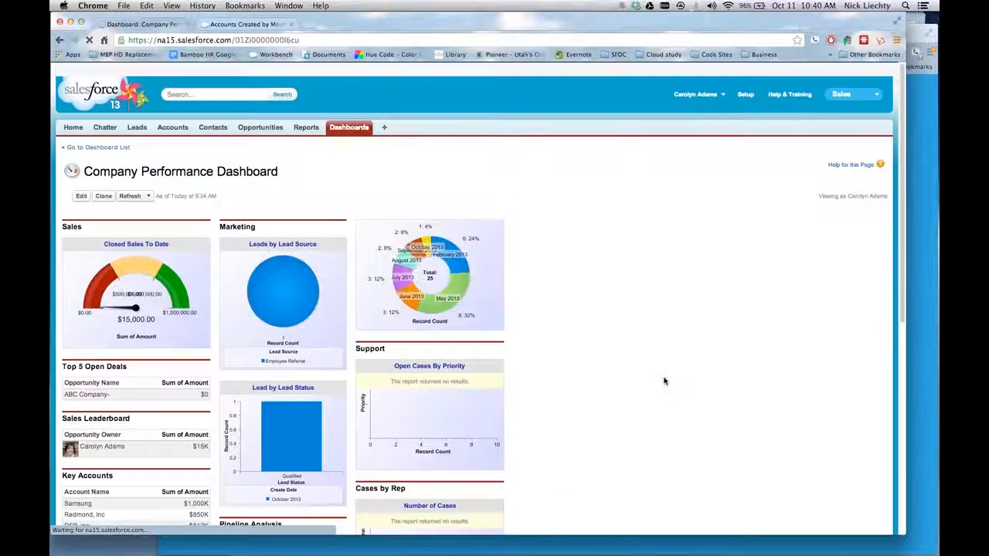
Reopen the dashboard for editing and give the new donut chart the header "Support" and the title "Accounts Created"
scroll(630, 383, down, 1)
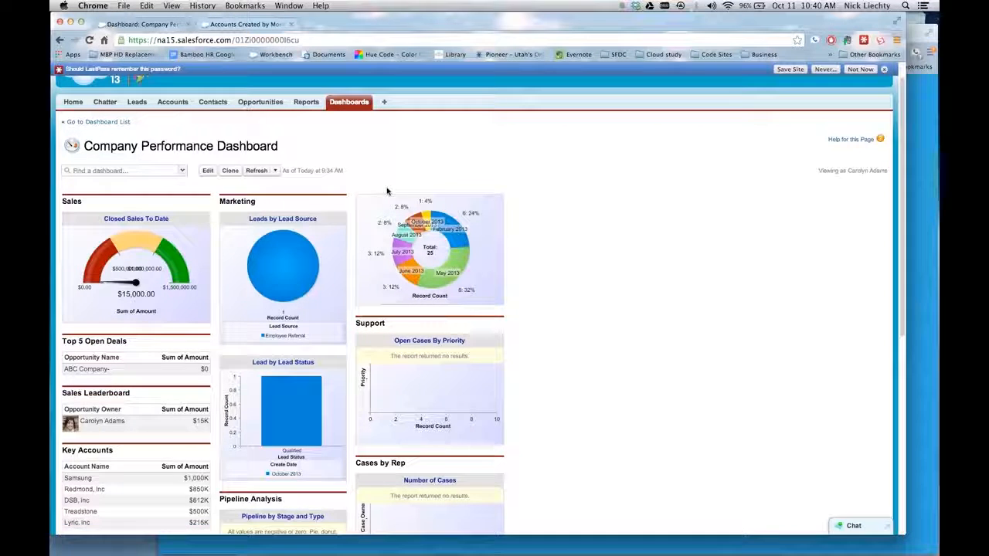
click(207, 171)
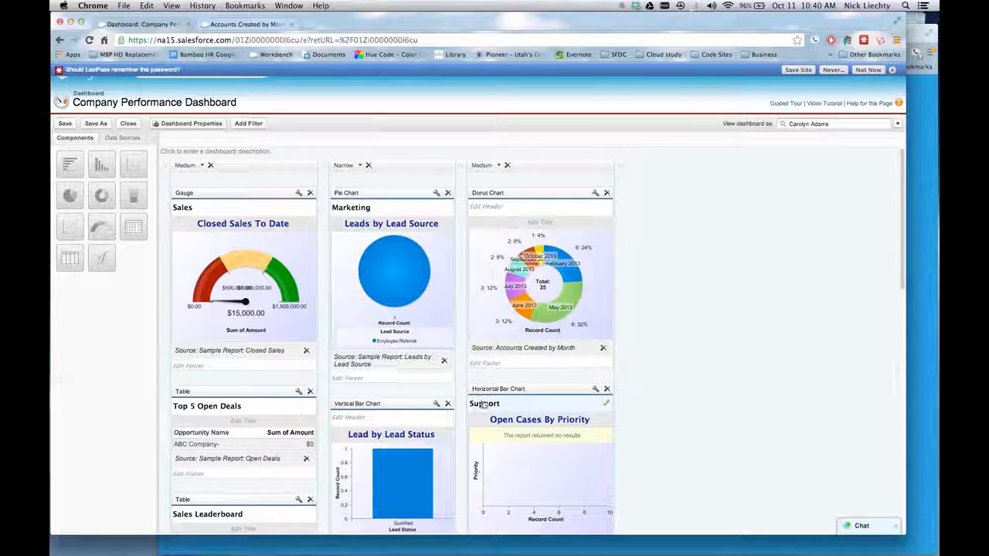
click(506, 206)
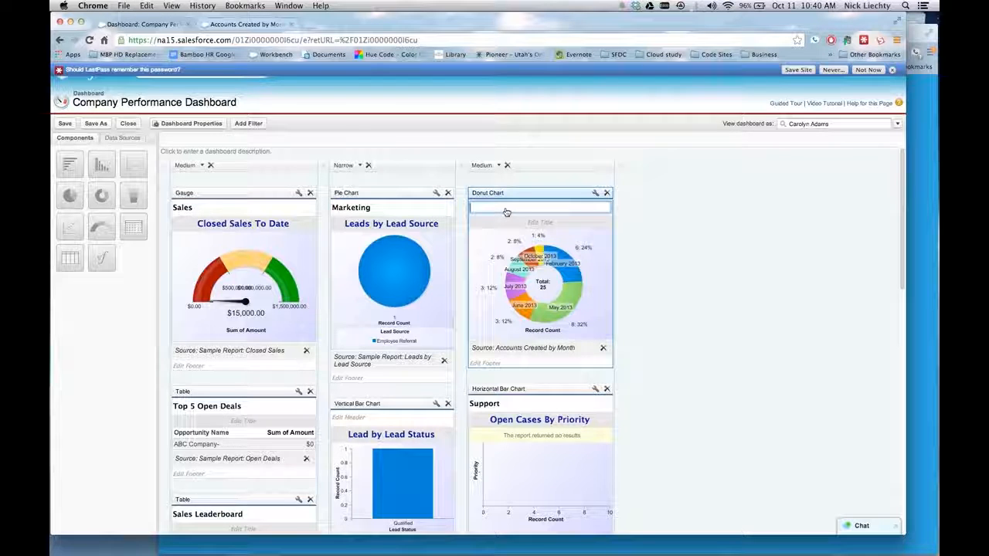
text(Support)
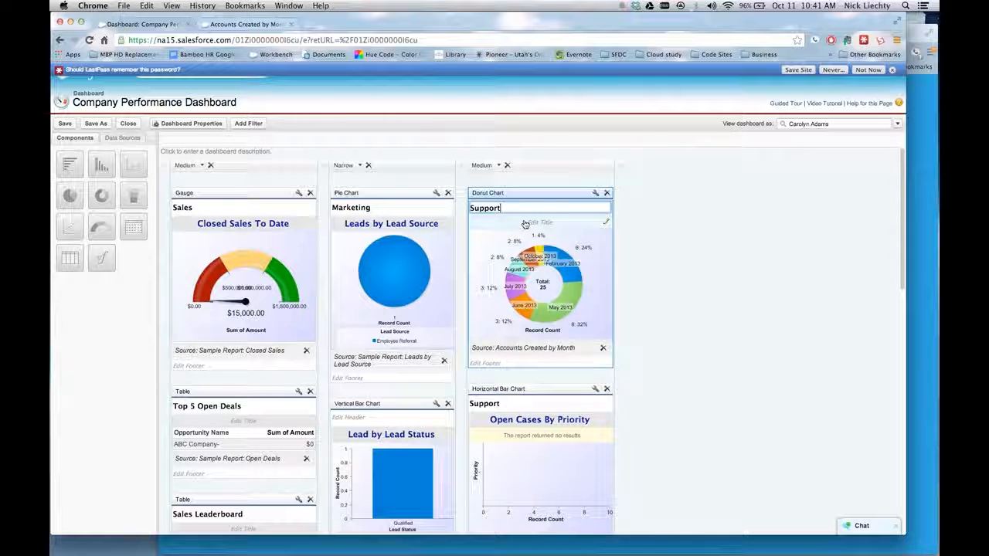
click(537, 224)
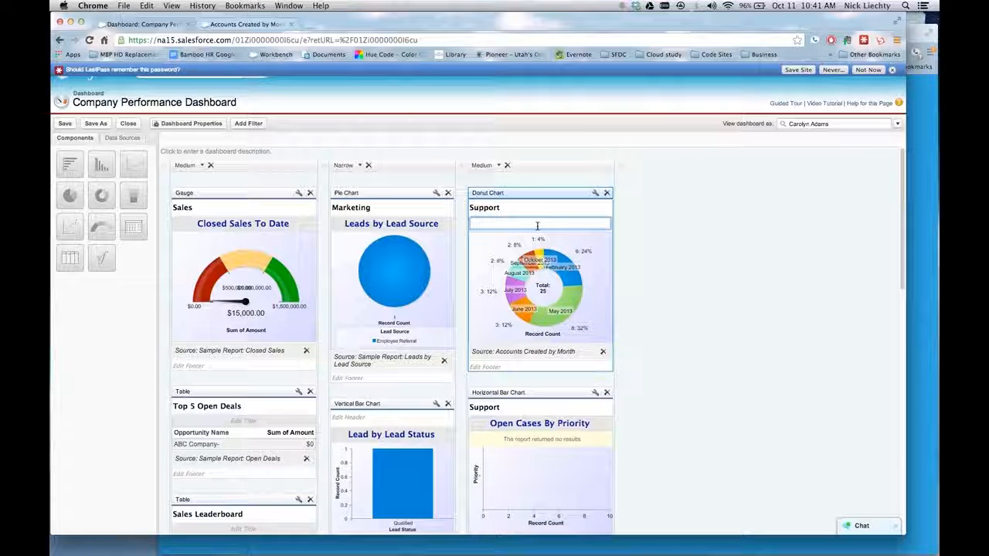
text(Accoun)
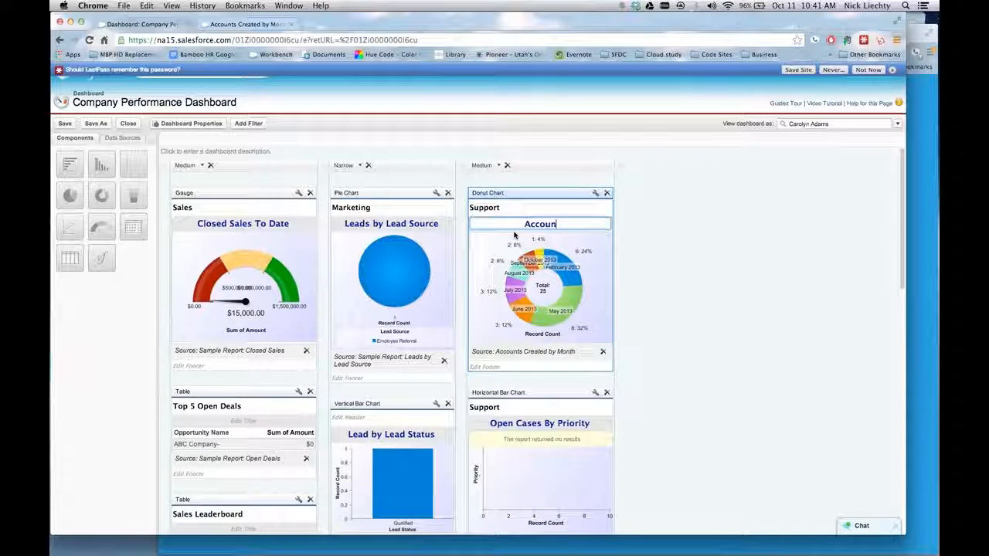
text(ts Created)
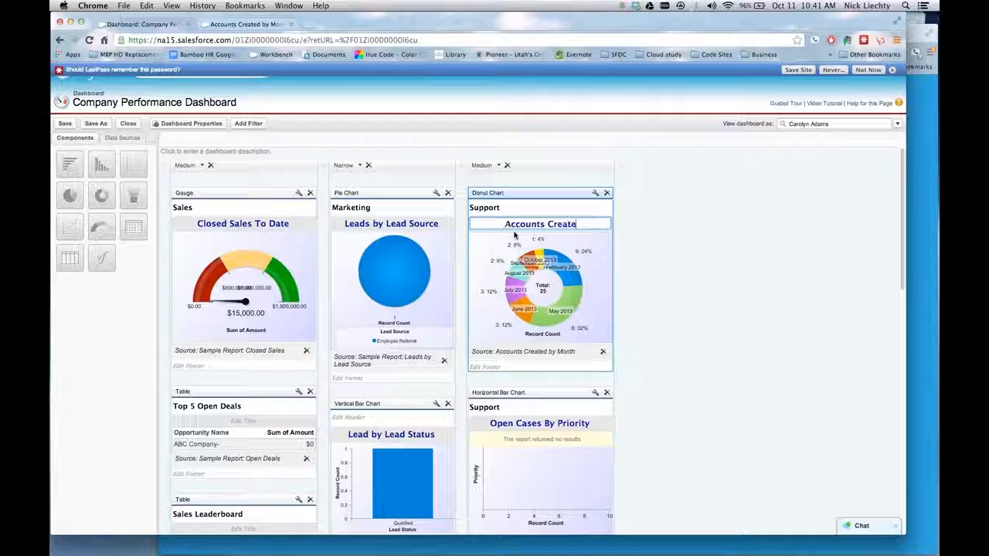
key(Return)
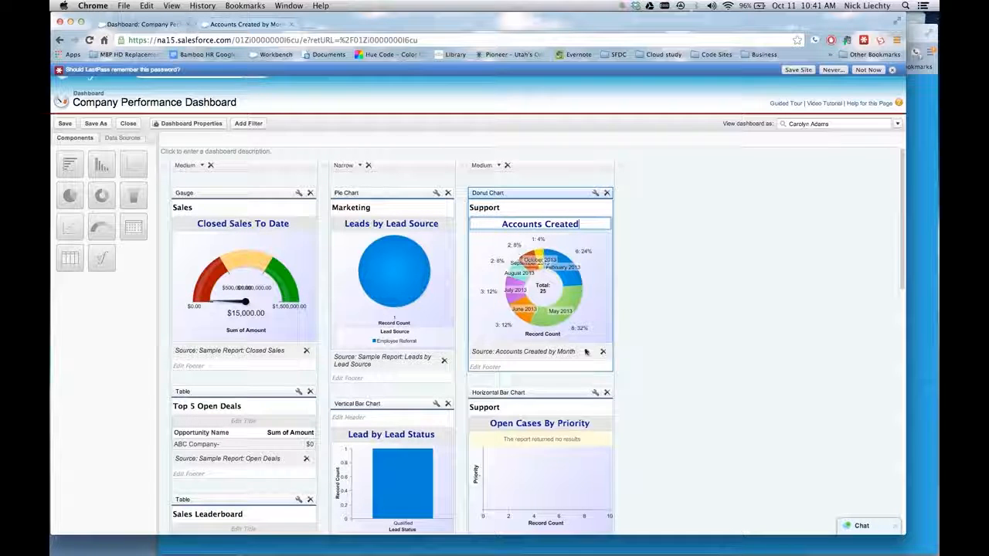
Clear the "Support" header from the Open Cases By Priority component
click(518, 403)
click(517, 403)
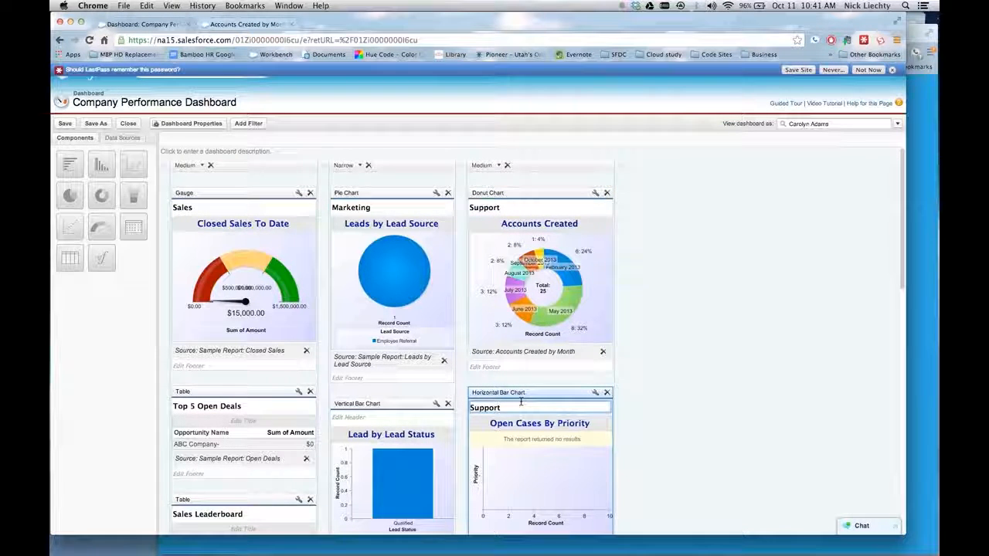
key(BackSpace)
key(BackSpace)
key(BackSpace)
key(BackSpace)
key(BackSpace)
key(BackSpace)
key(BackSpace)
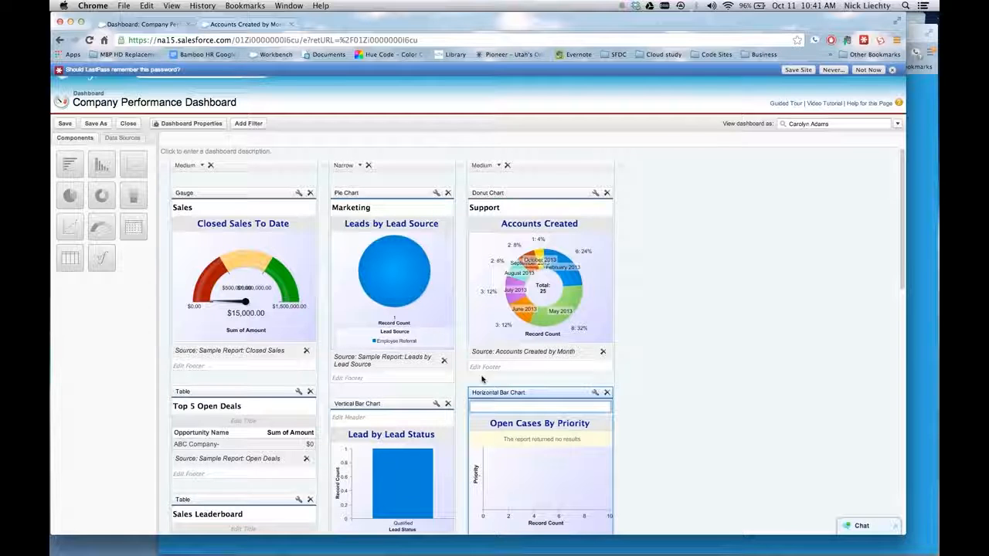
Save and close the dashboard, and review its updated Support column
click(129, 125)
click(429, 321)
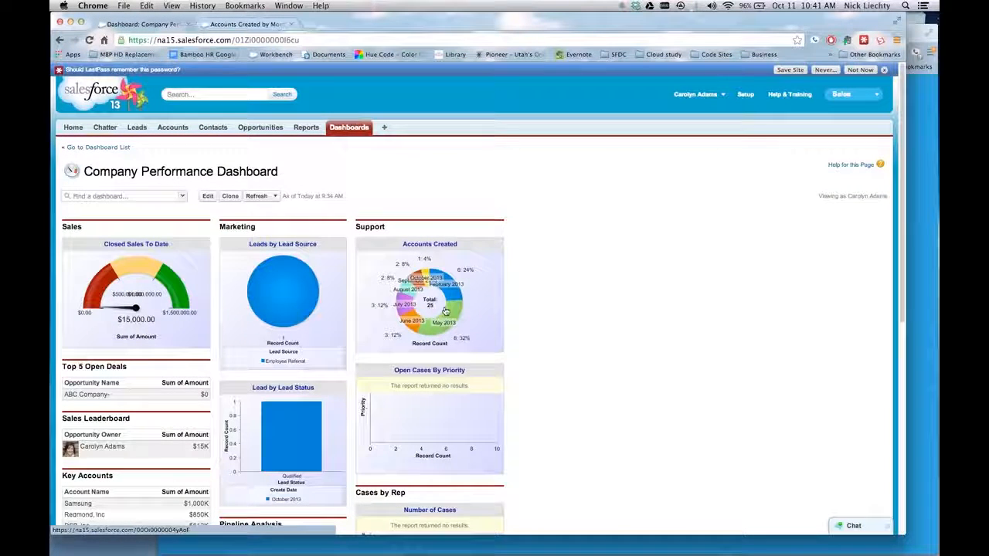
scroll(547, 335, down, 3)
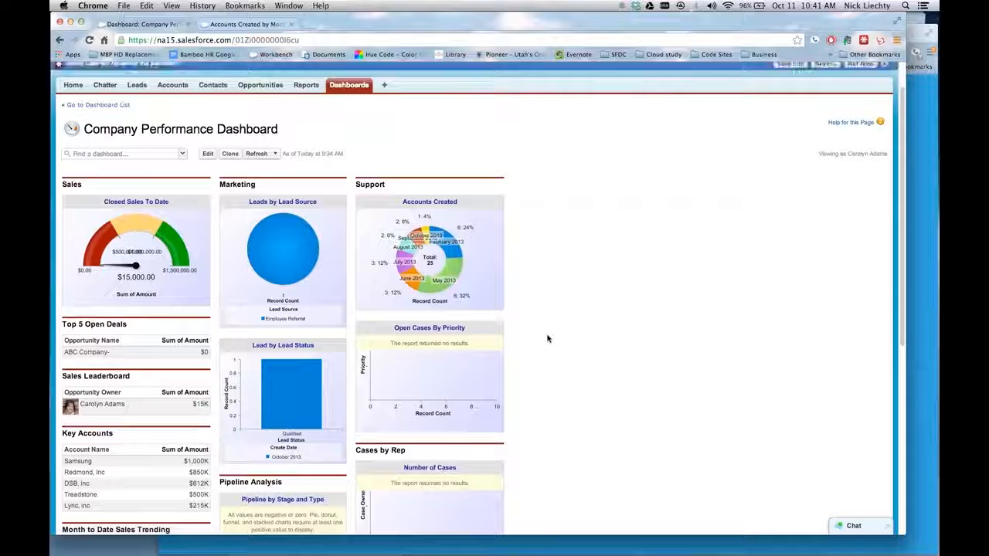
Edit the dashboard to run as the logged-in user and let authorized users change the running user
scroll(547, 337, up, 3)
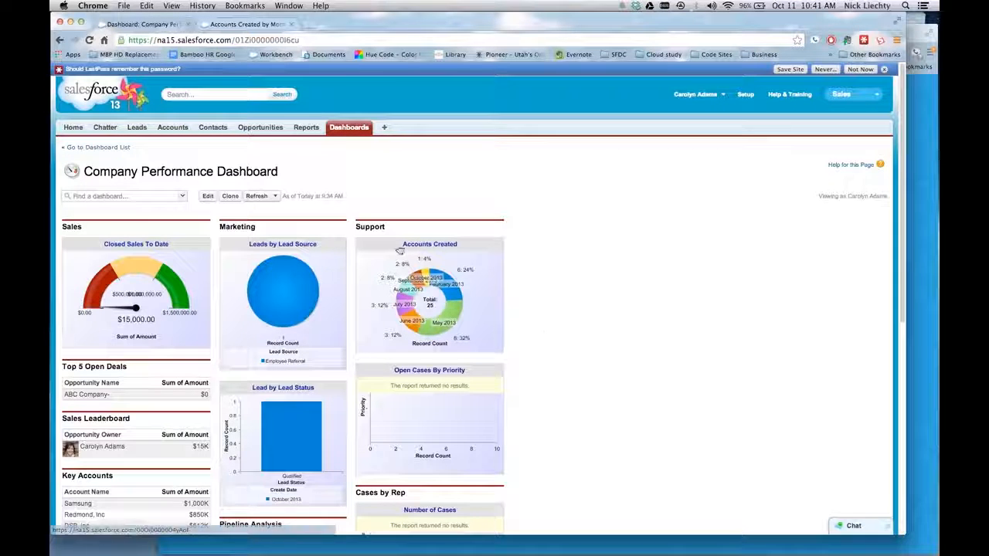
click(207, 197)
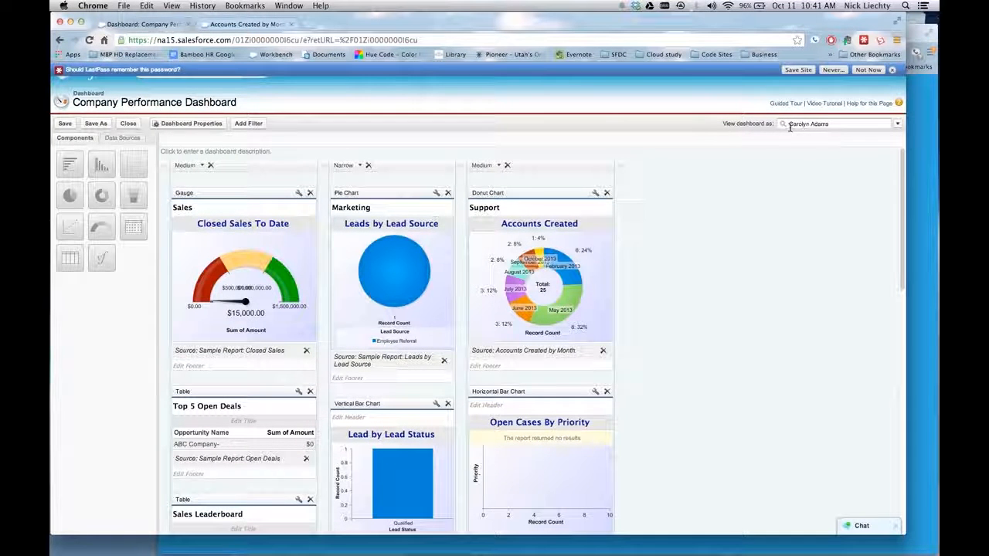
click(896, 126)
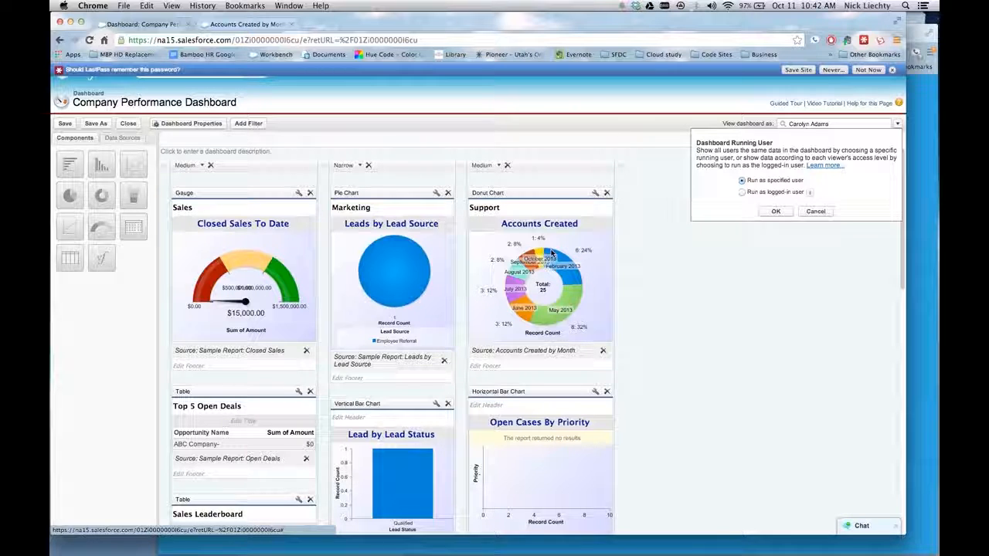
click(742, 192)
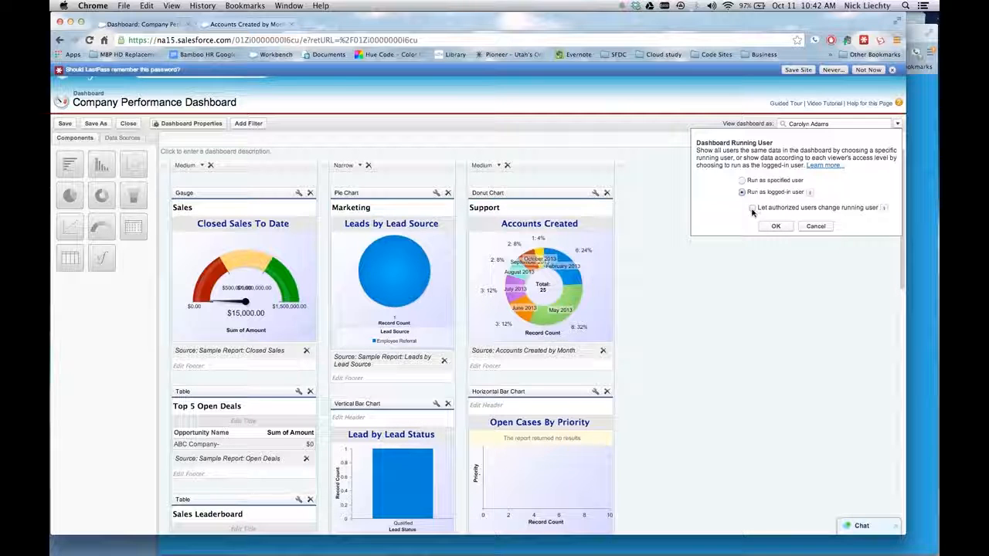
click(774, 227)
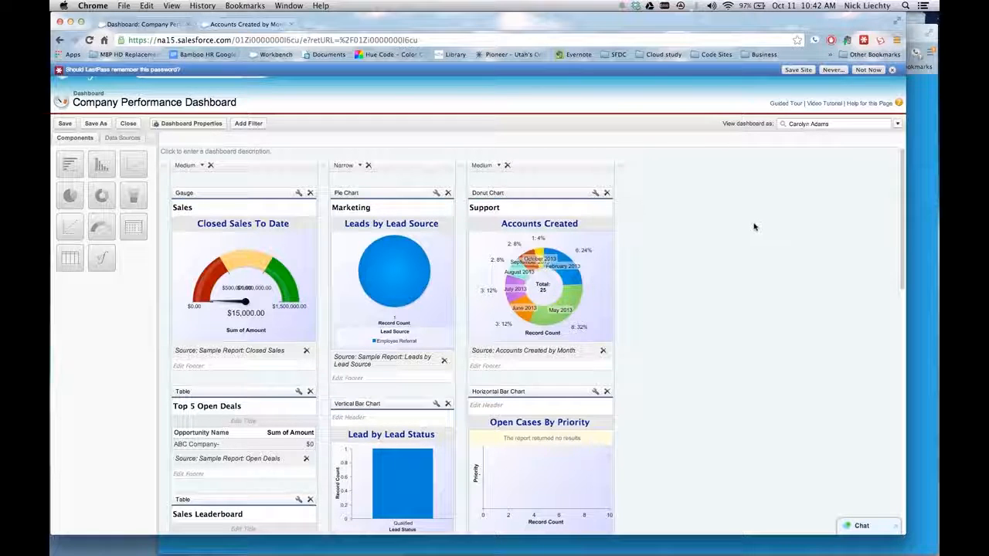
Recheck the dashboard's running user settings, and save and close the dashboard
click(897, 125)
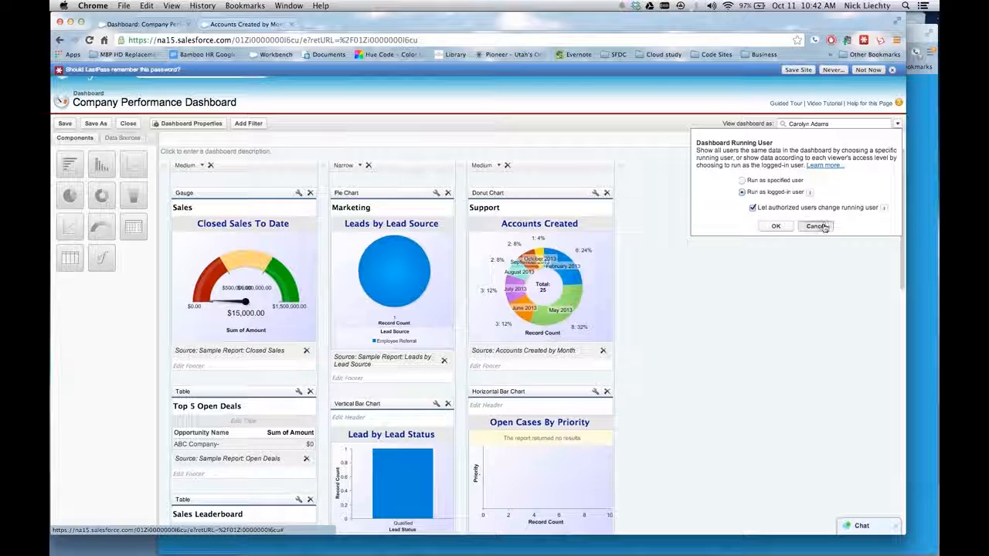
click(141, 131)
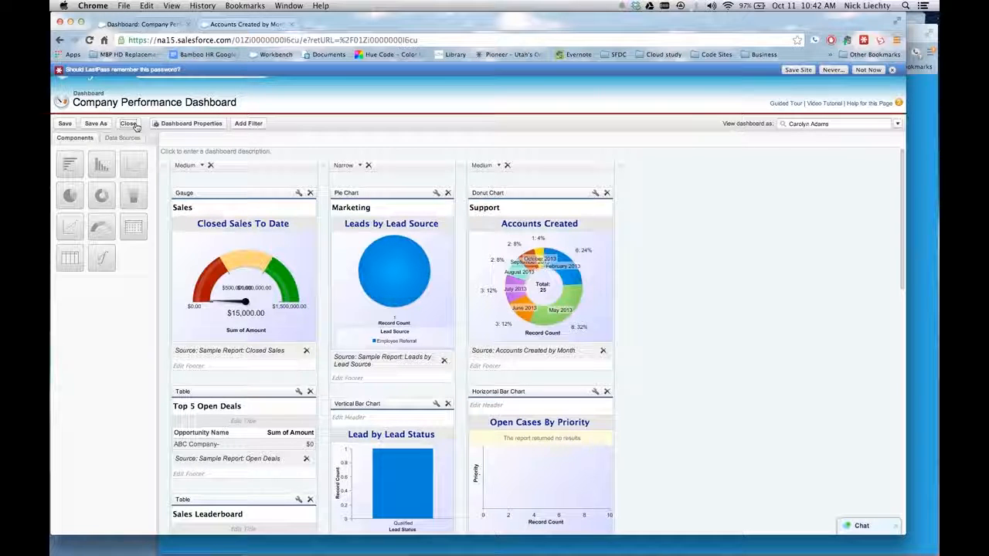
click(129, 125)
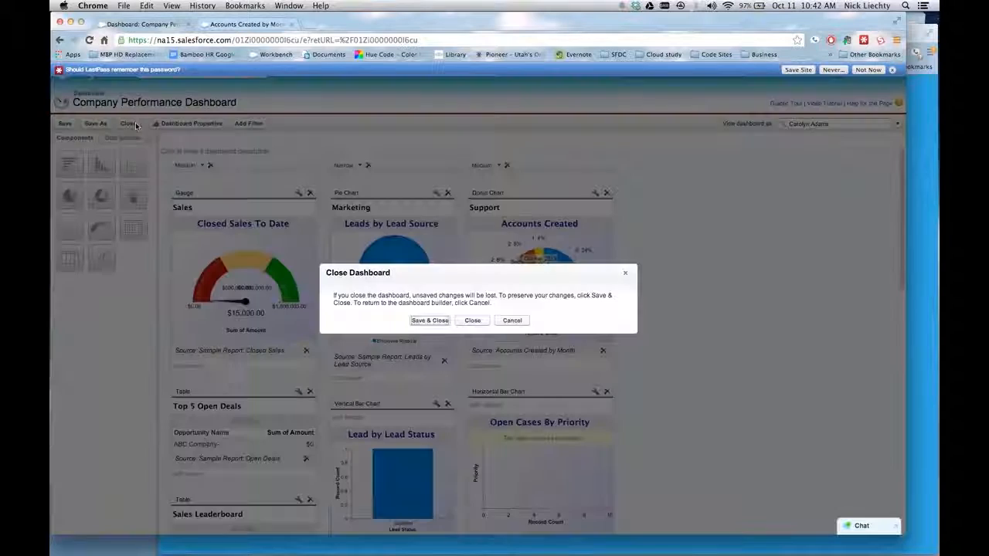
click(434, 324)
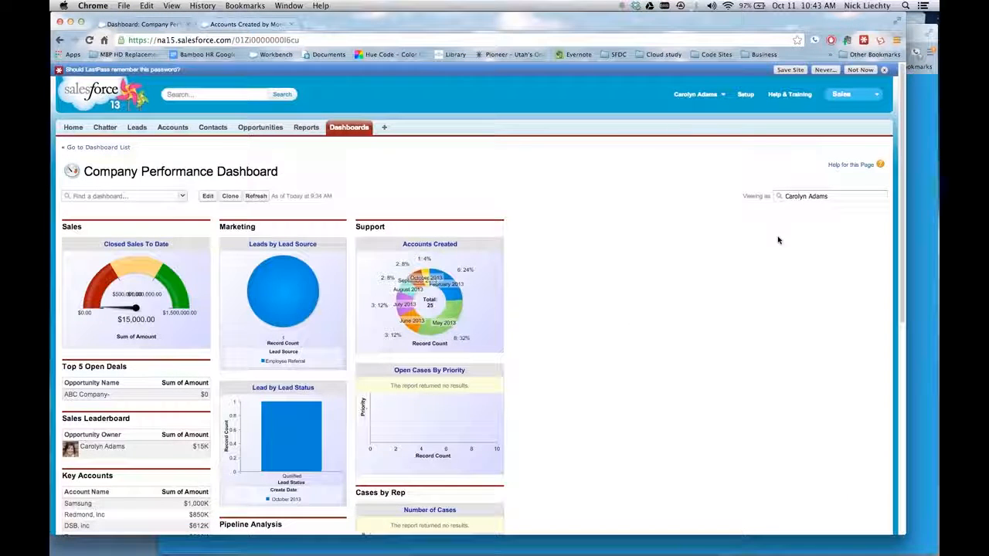
key(super+a)
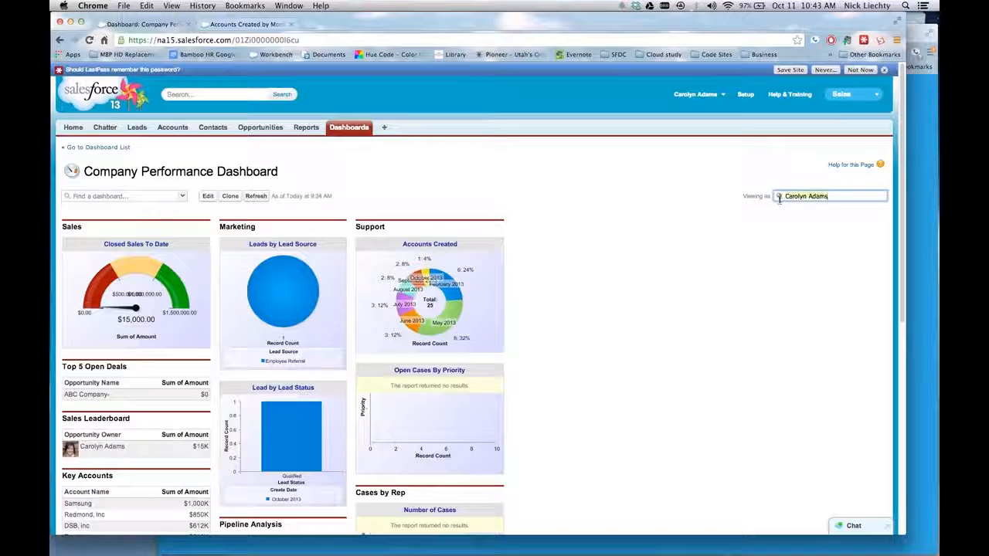
key(BackSpace)
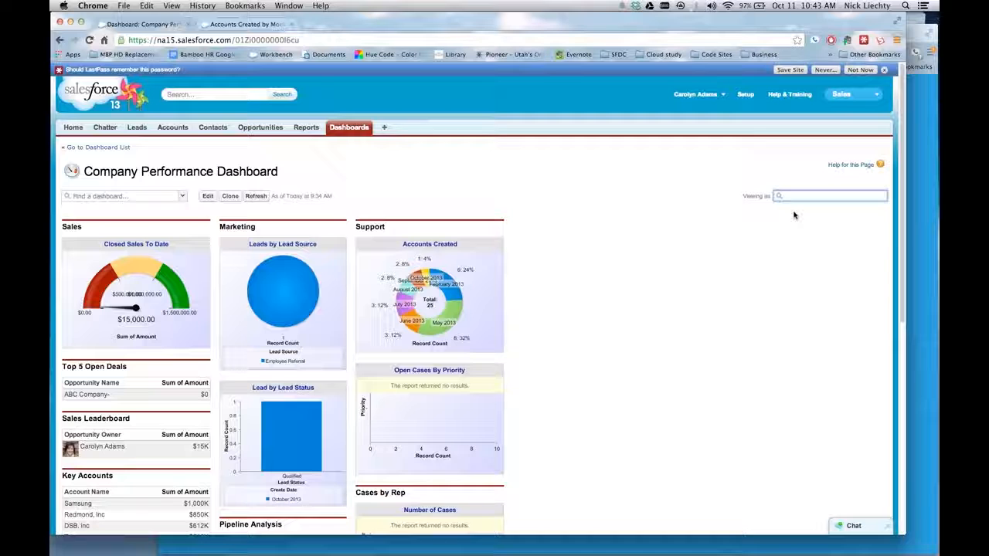
click(253, 25)
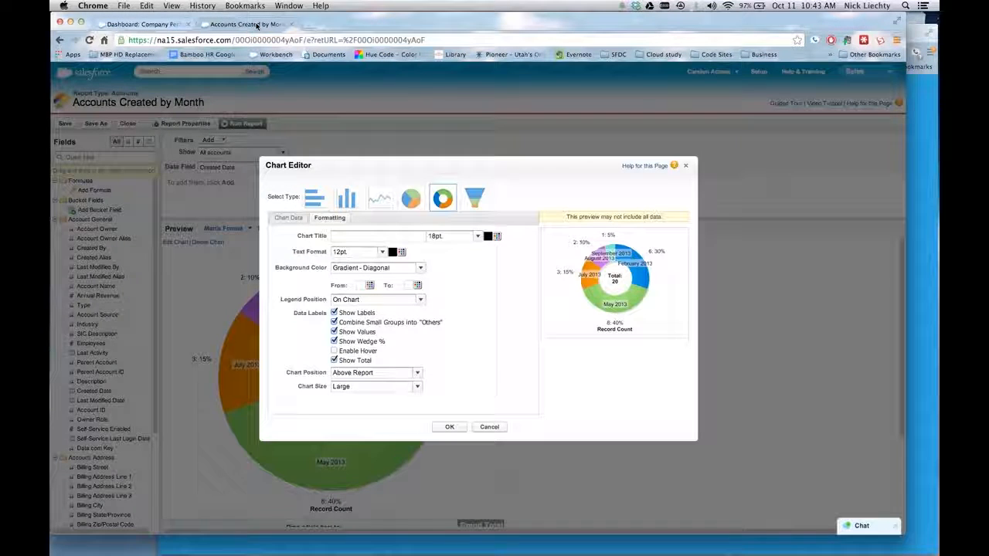
click(140, 24)
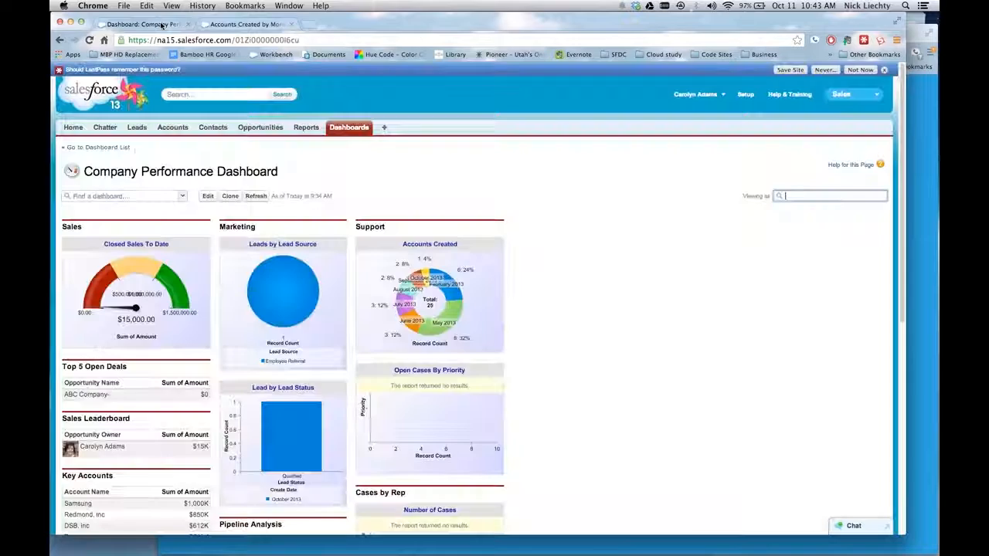
right_click(681, 96)
click(681, 95)
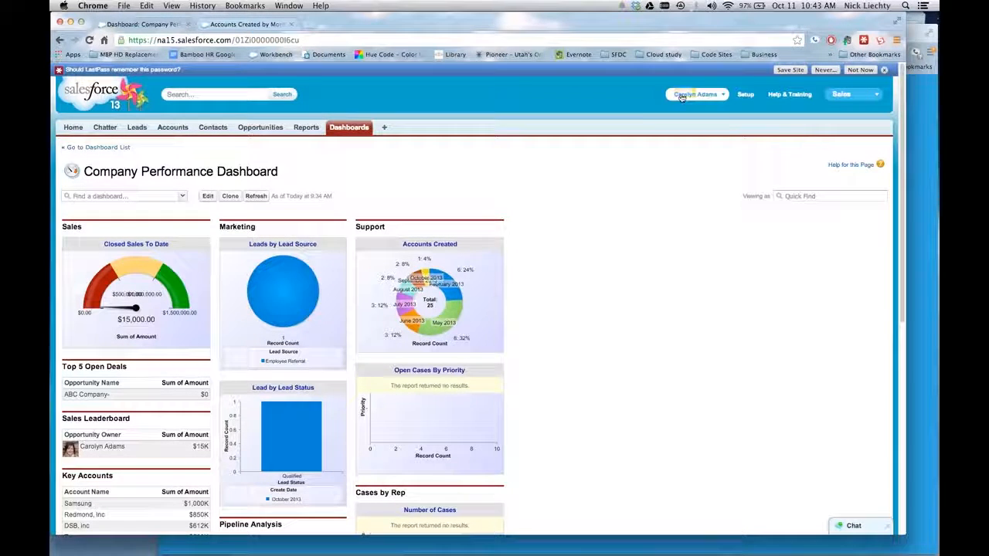
click(690, 94)
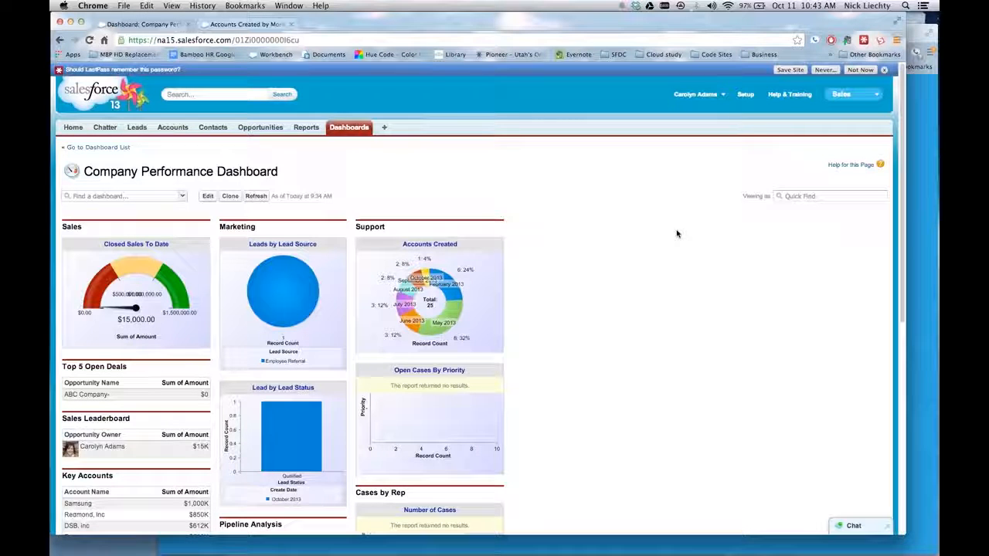
click(786, 197)
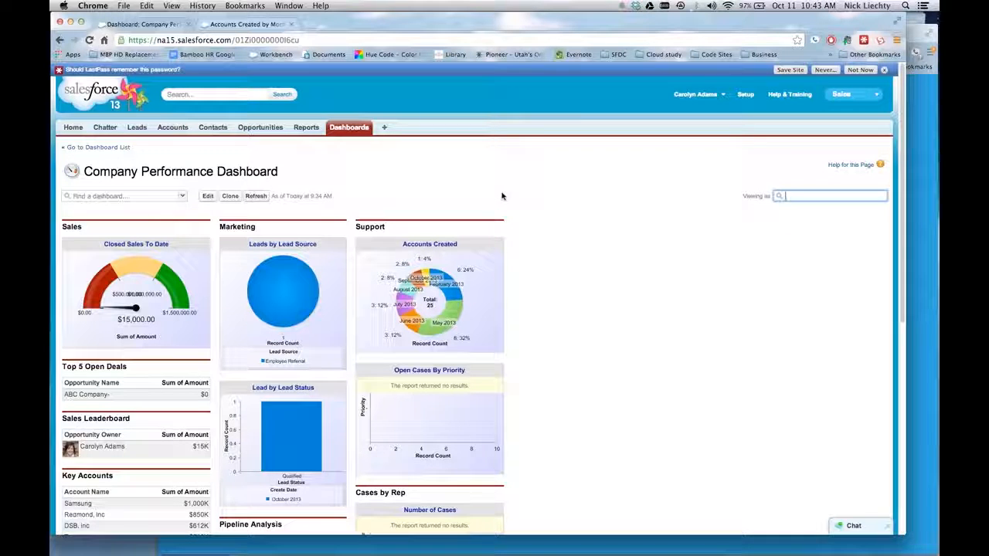
Reopen the dashboard for editing and start a new filter on the Account: Created Date field under Account: General (Opportunities)
click(209, 196)
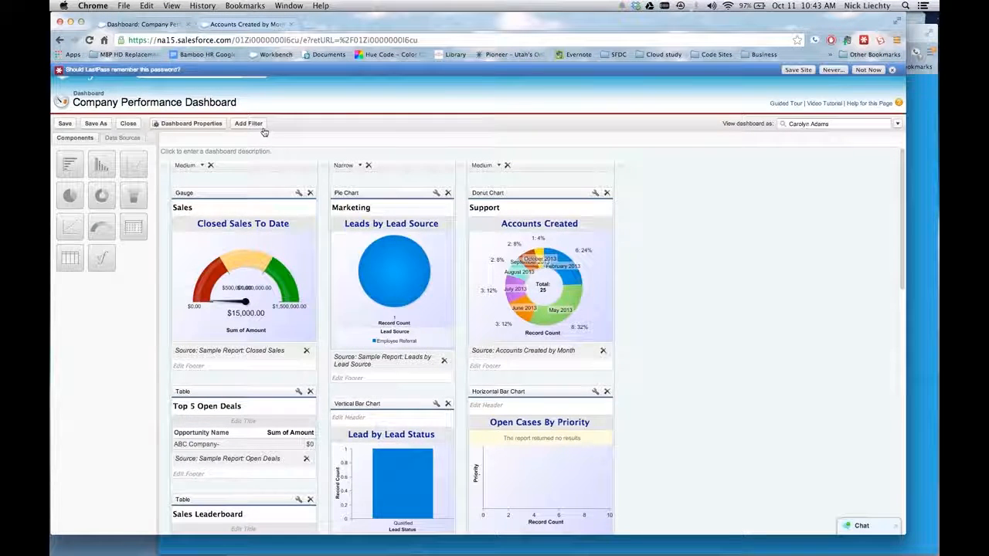
click(263, 127)
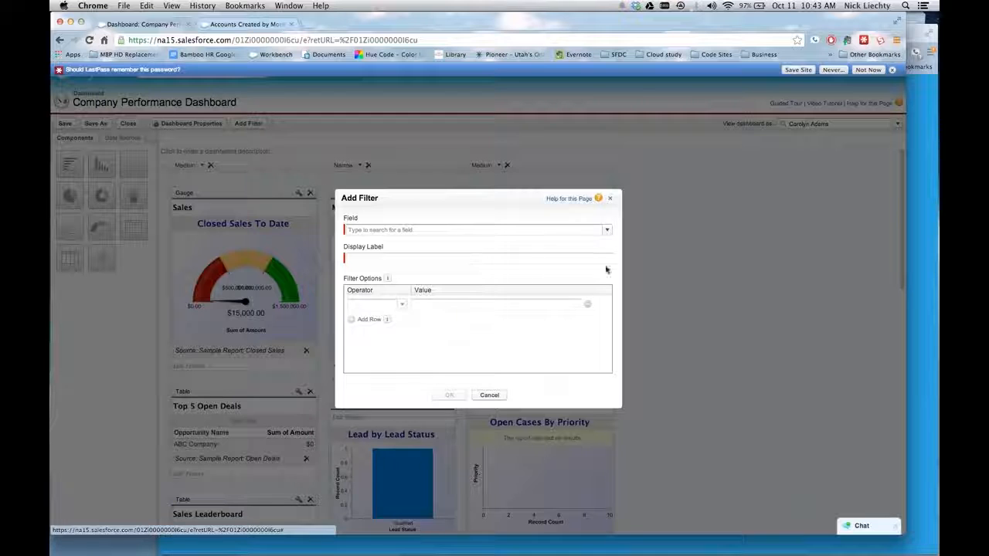
click(608, 230)
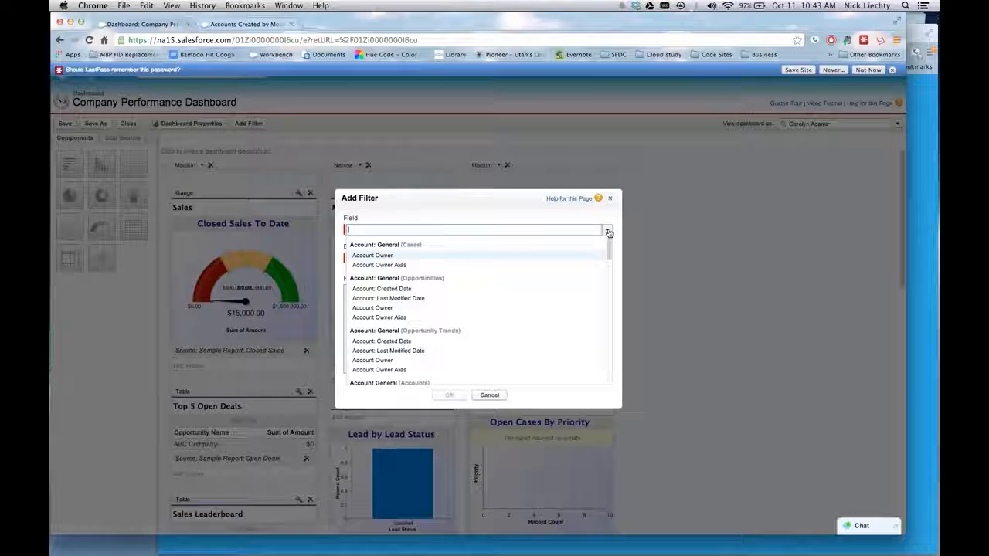
click(468, 290)
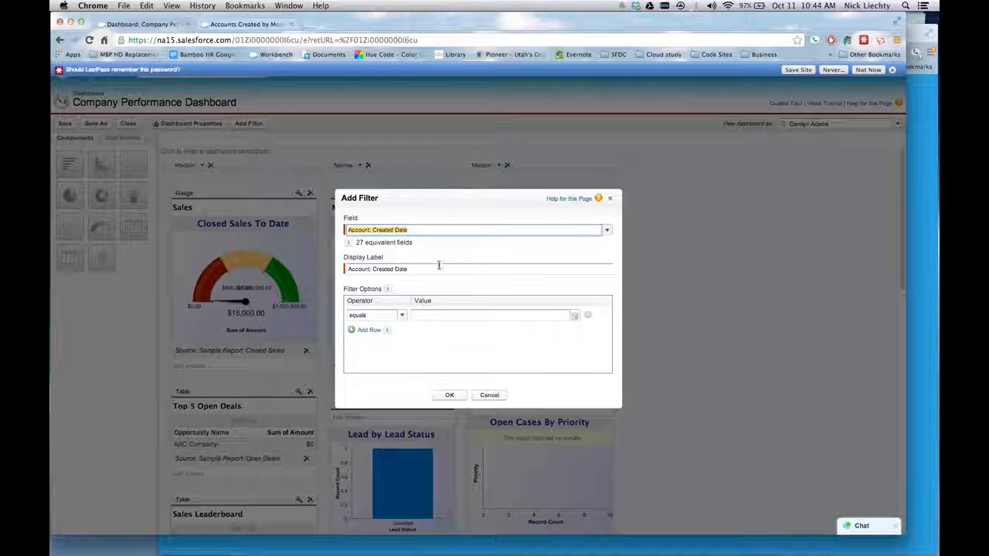
Give the filter the option less or equal 8/11/2013 and add it to the dashboard
click(401, 318)
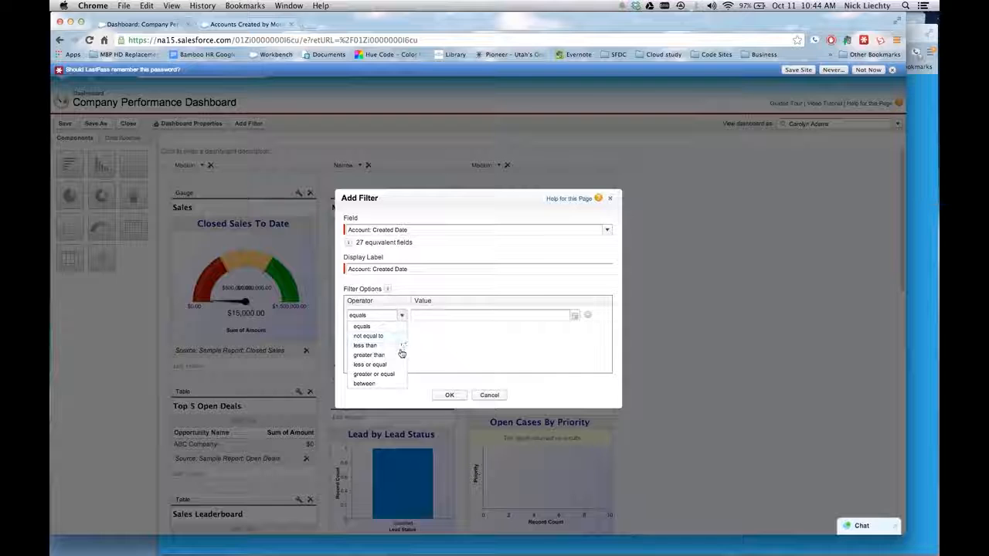
click(374, 365)
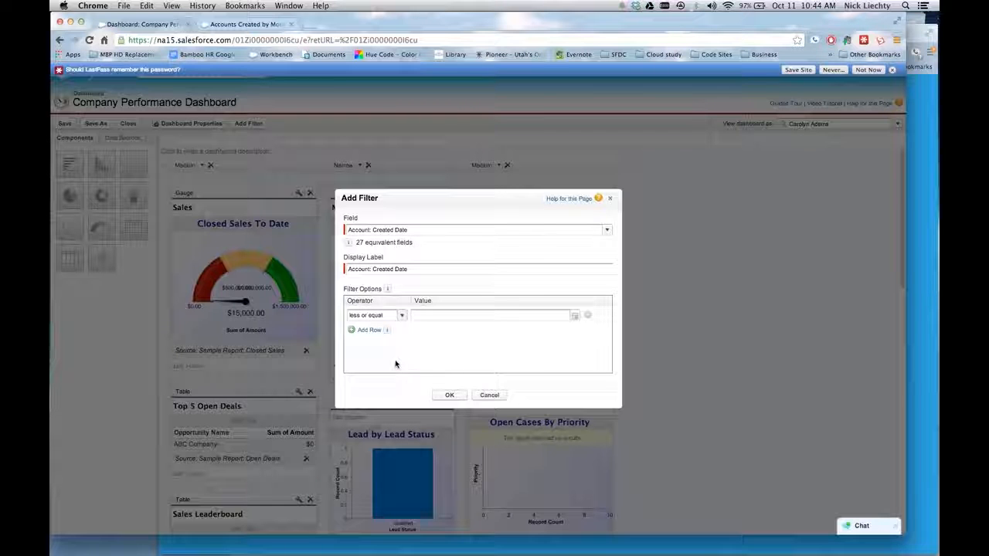
click(574, 319)
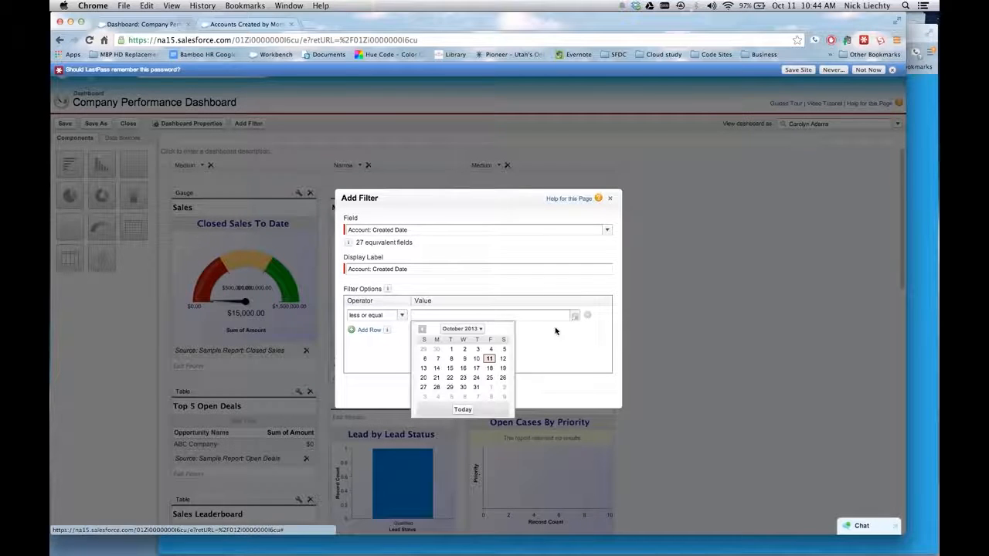
click(422, 330)
click(422, 330)
click(426, 371)
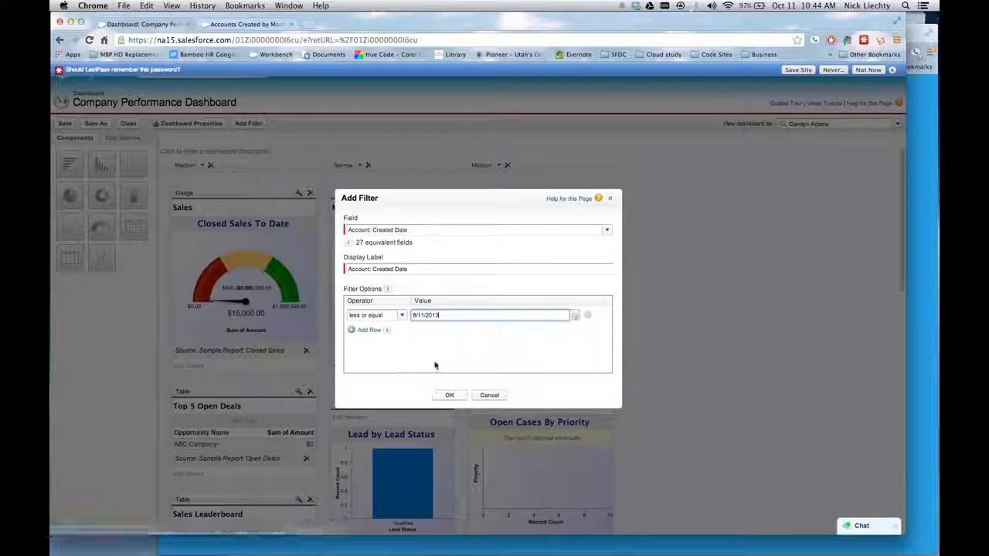
click(449, 398)
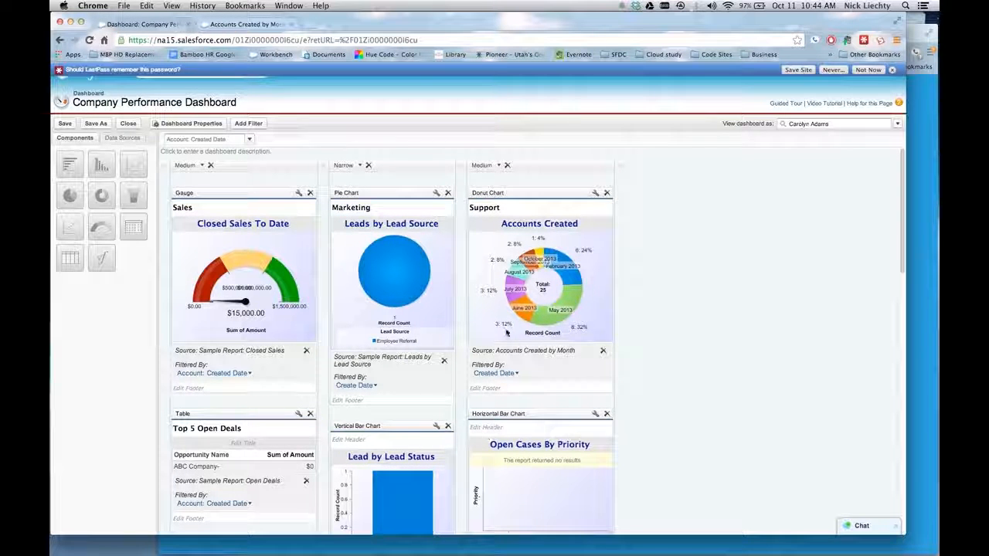
Save and close the dashboard, and filter it by Account: Created Date less or equal 8/11/2013
click(129, 124)
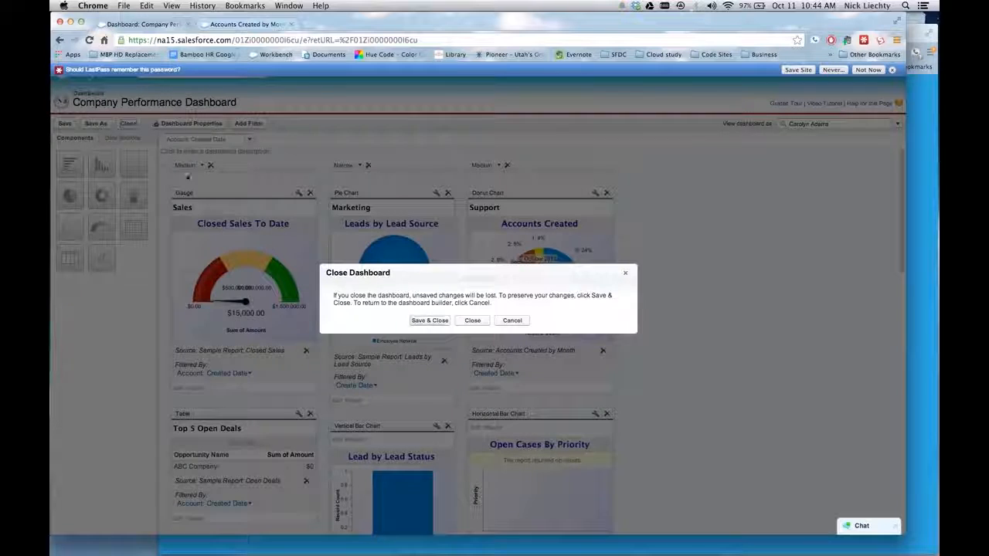
click(442, 321)
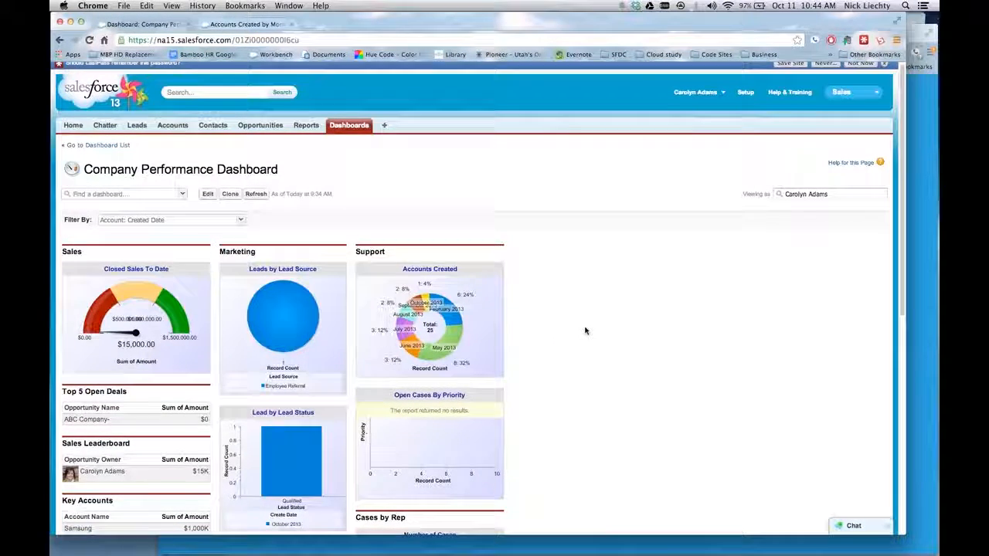
scroll(587, 332, down, 1)
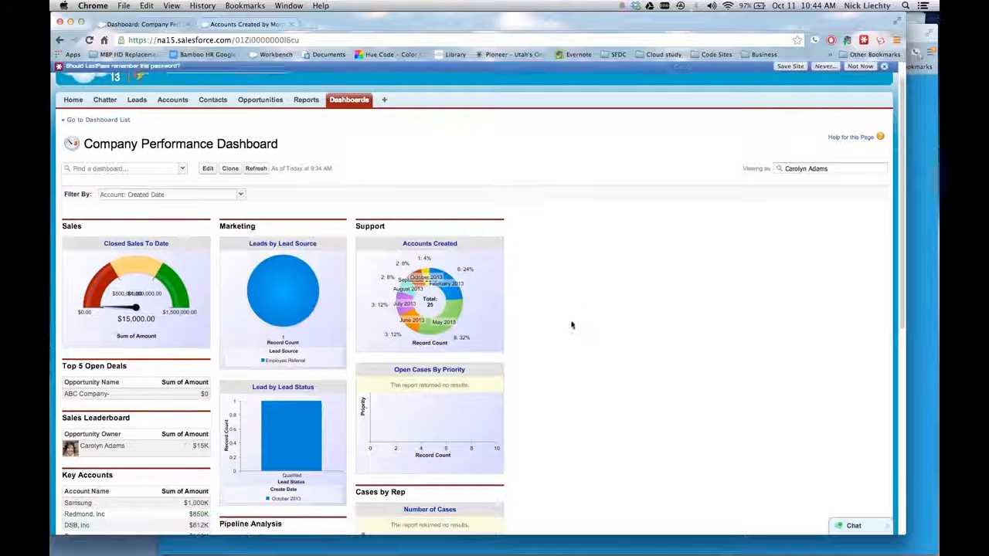
click(241, 195)
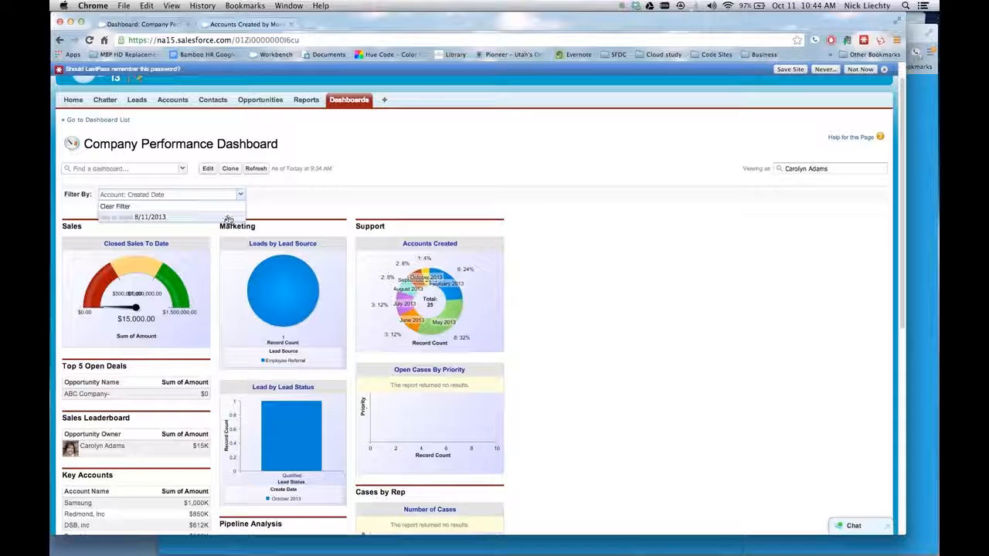
click(228, 217)
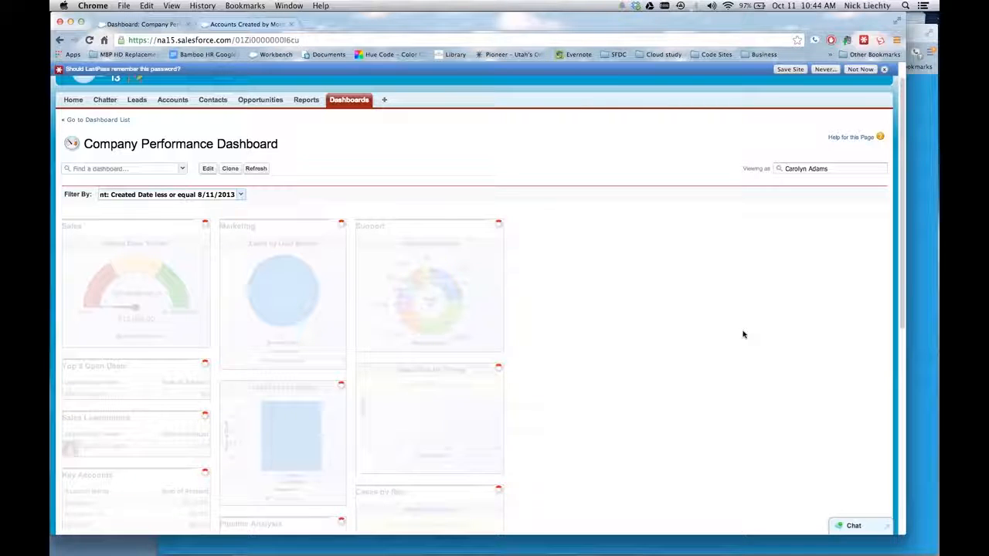
In the open Accounts Created by Month report, close the Chart Editor and limit the records shown to My accounts
key(super+Tab)
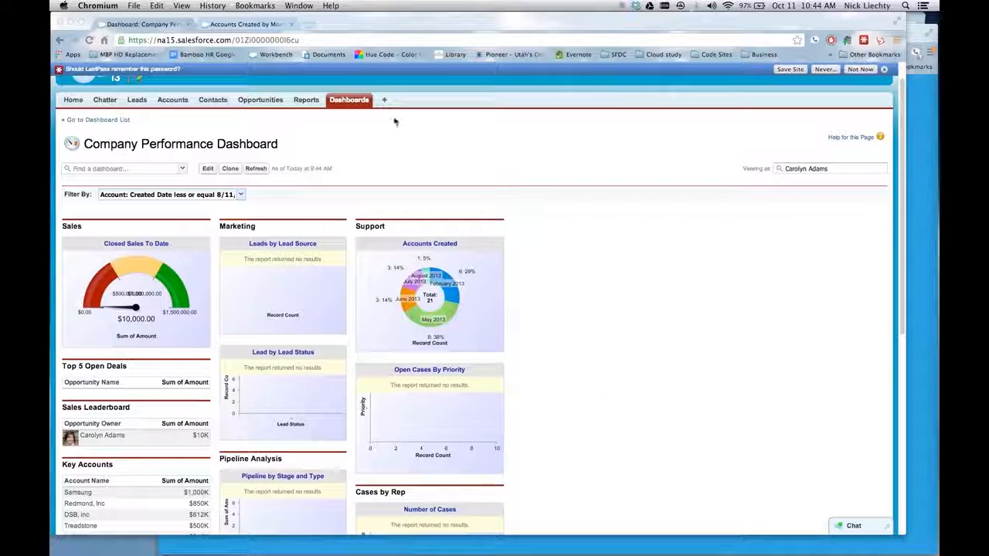
click(272, 27)
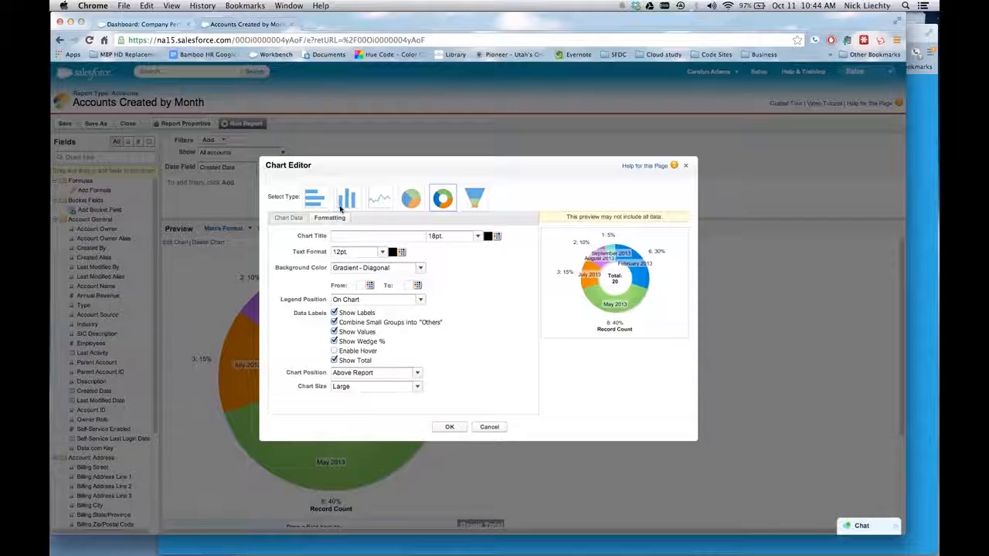
click(686, 166)
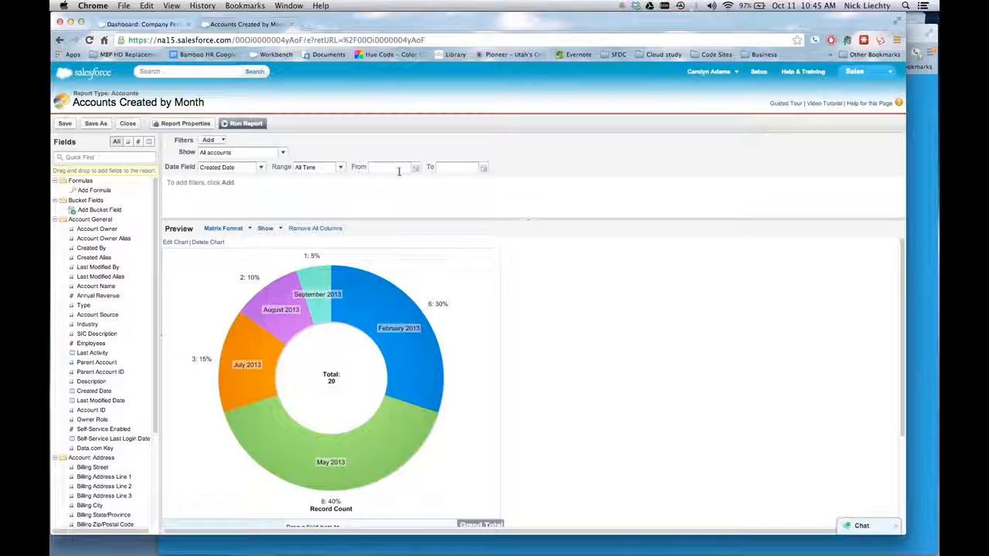
click(284, 153)
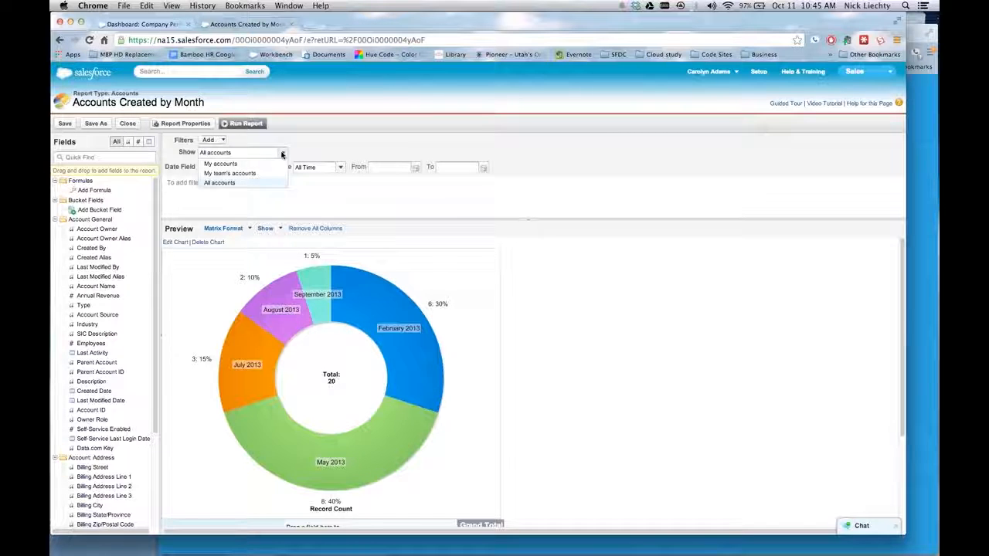
click(280, 160)
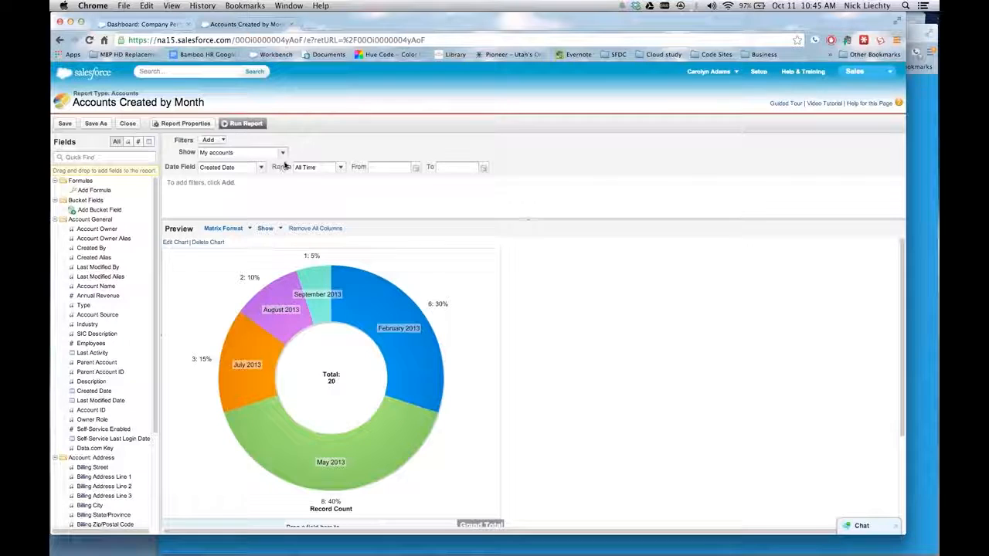
Show all accounts in the Accounts Created by Month report and start its Created Date range from 10/9/2013
click(284, 158)
click(278, 182)
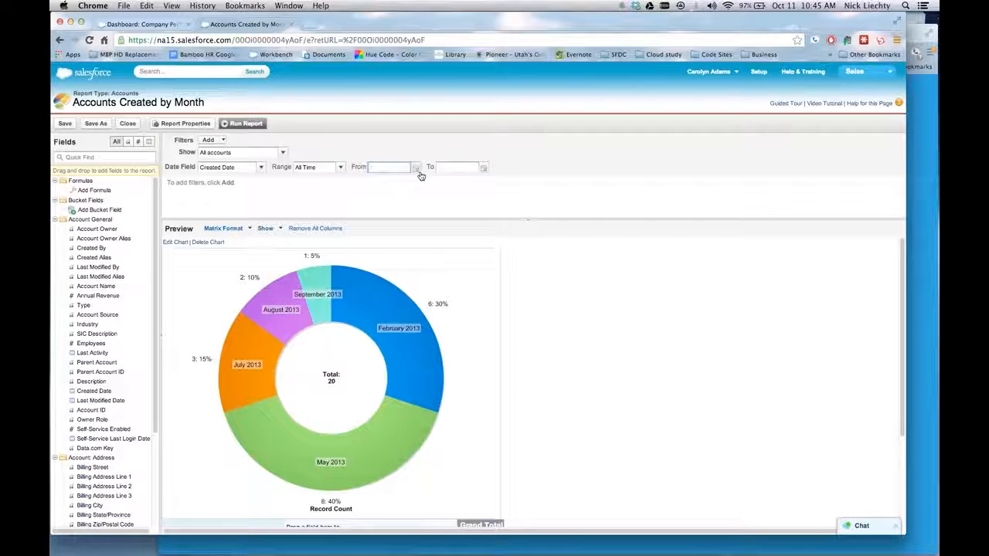
click(416, 168)
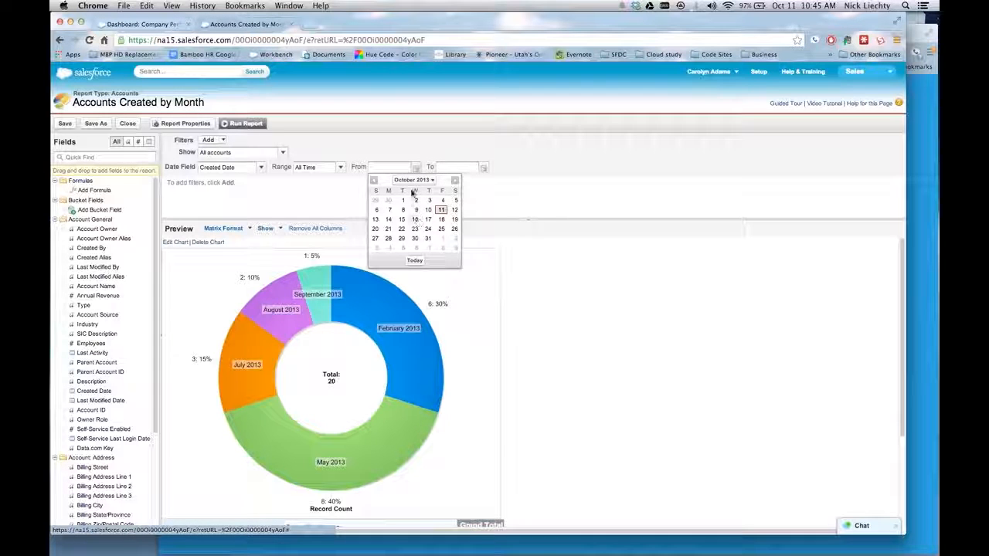
click(415, 211)
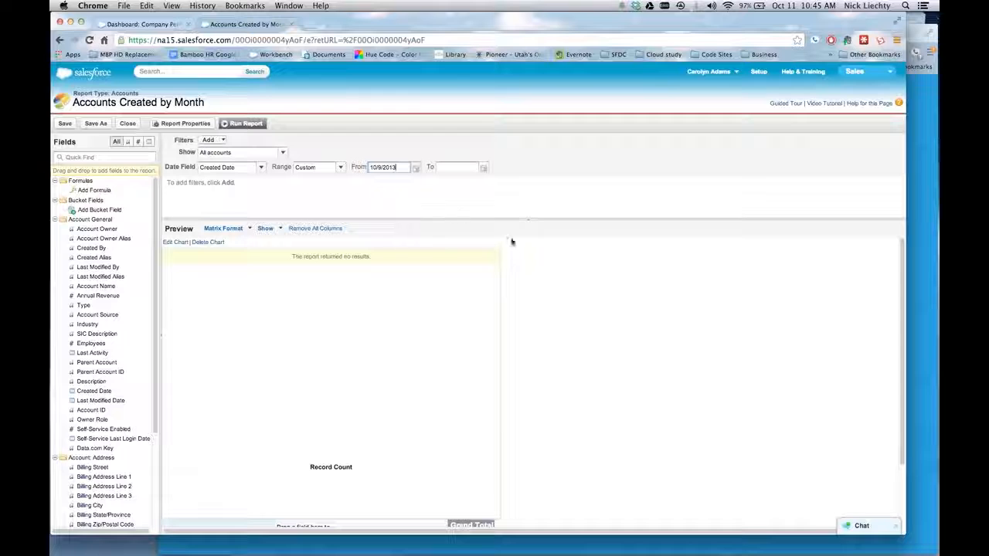
scroll(657, 340, down, 3)
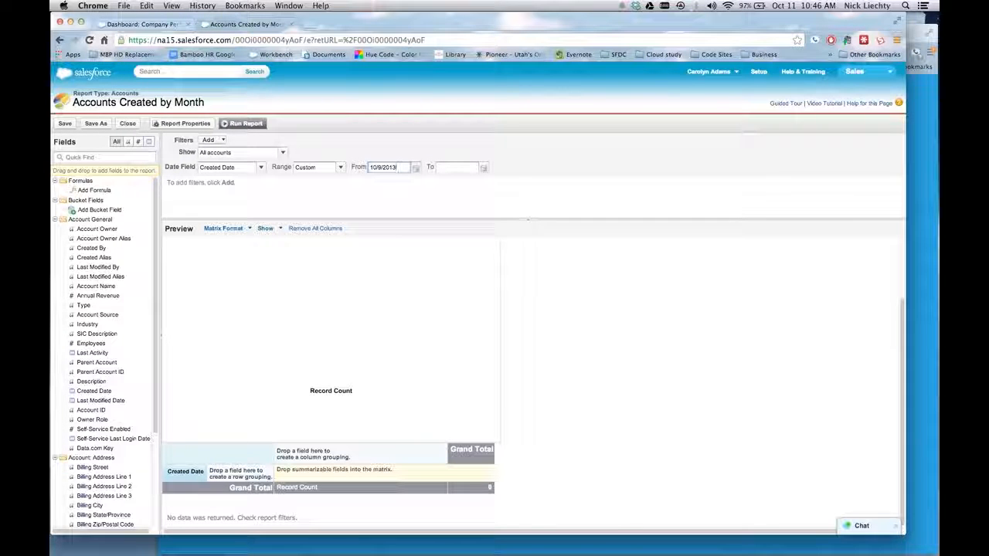
key(super+Tab)
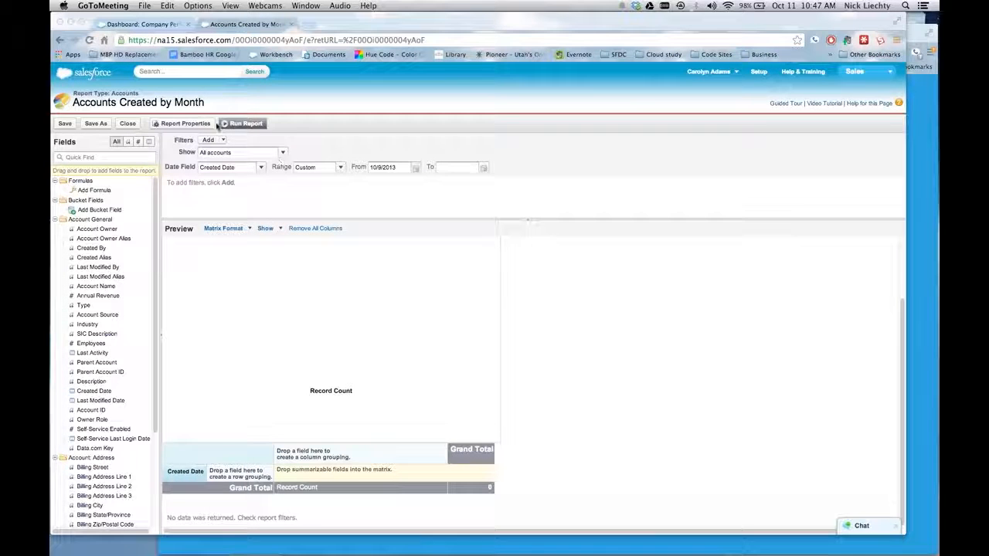
Leave the report without saving and reopen Accounts Created by Month for editing from the reports list
click(95, 76)
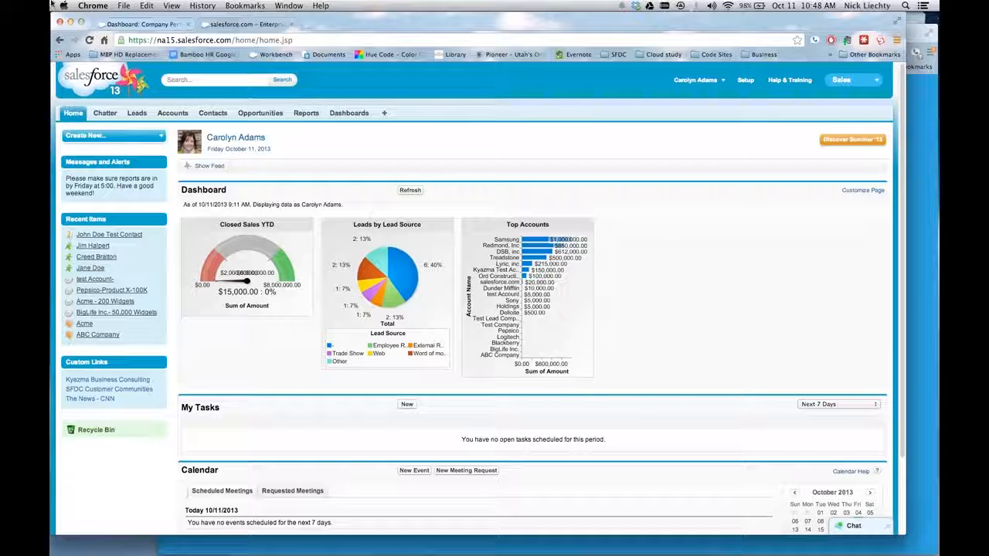
click(306, 113)
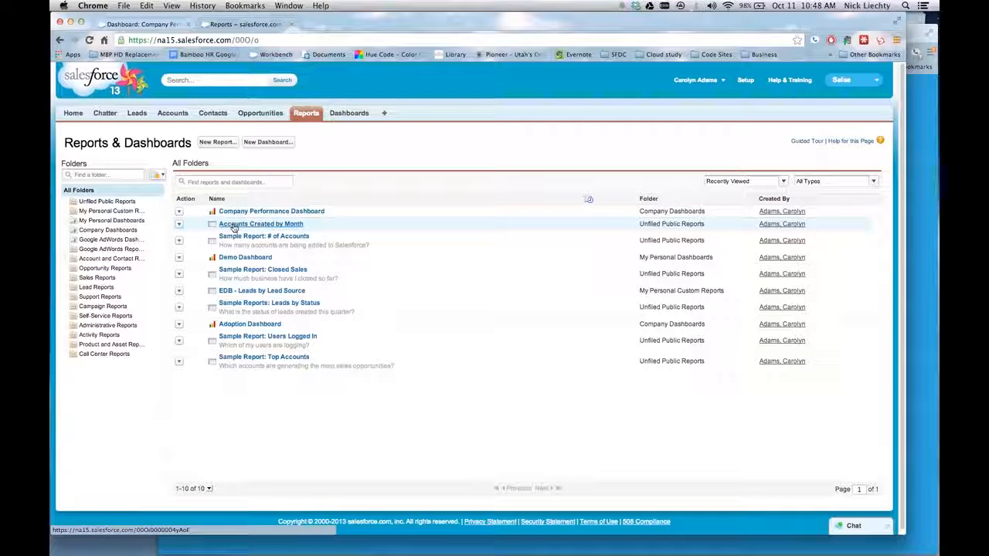
click(179, 224)
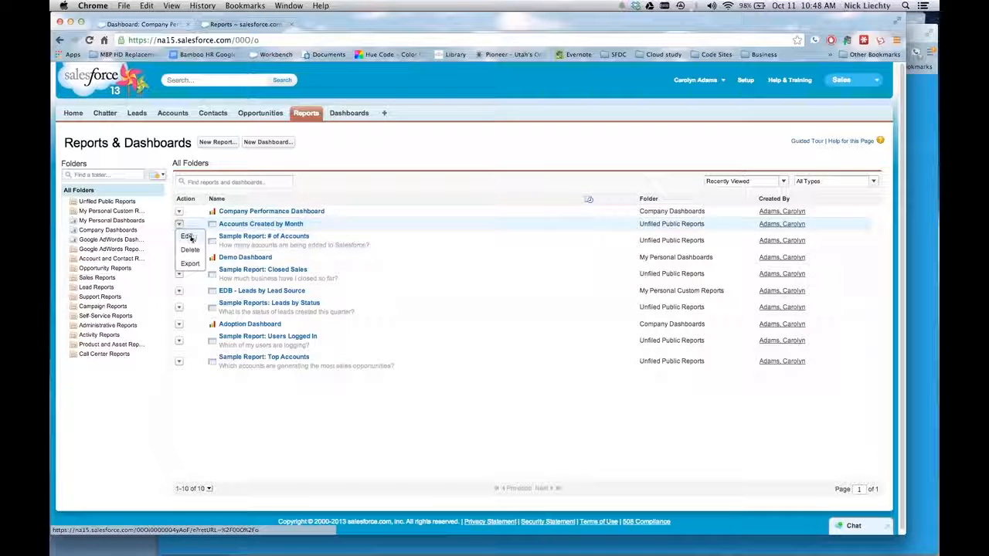
click(191, 239)
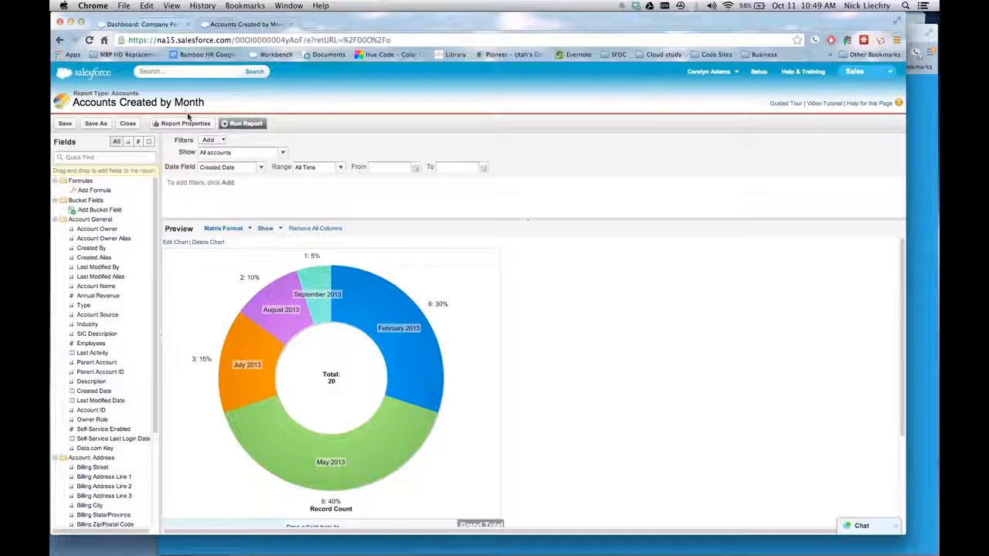
Change the report from Matrix to Summary format and view its Created Date groupings below the chart
scroll(621, 285, down, 2)
scroll(619, 287, down, 3)
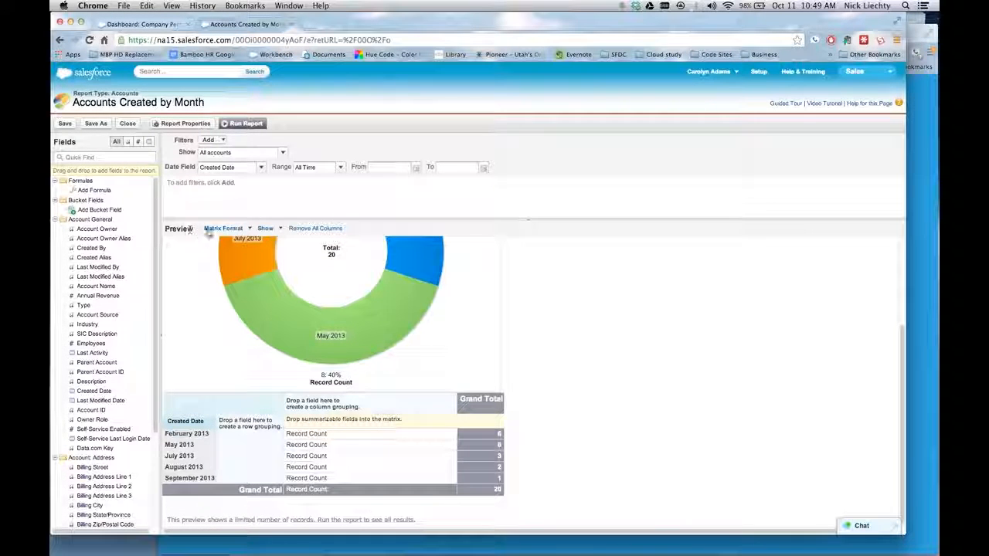
click(216, 231)
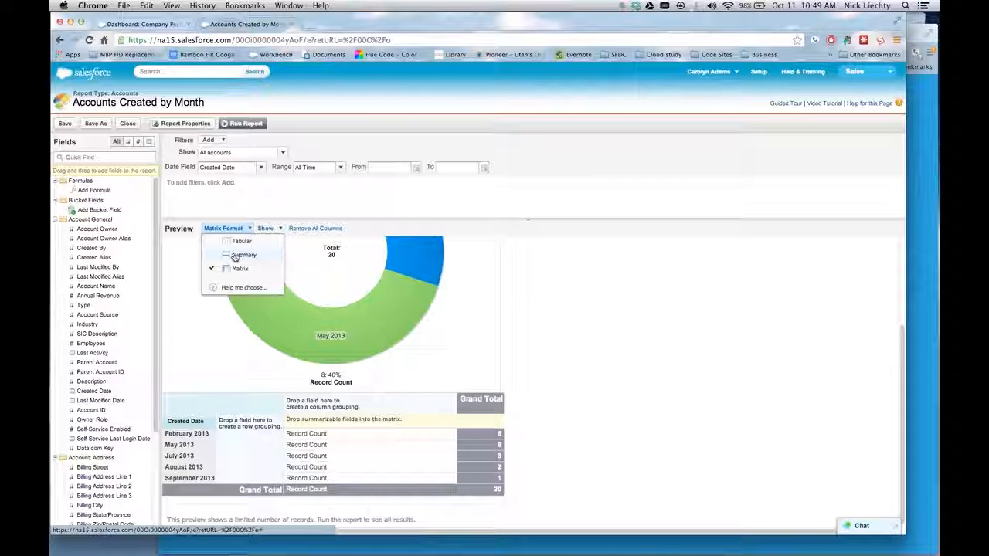
click(235, 256)
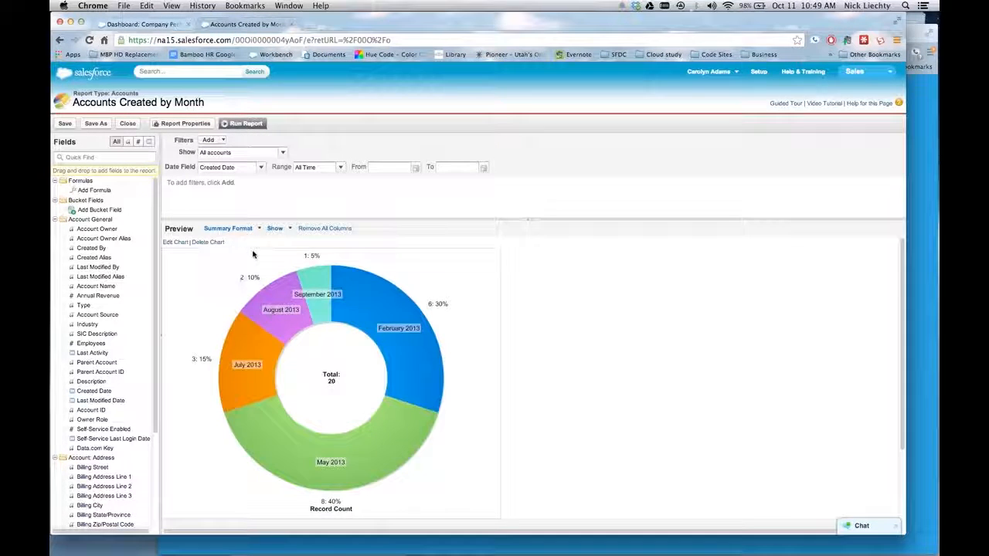
scroll(603, 302, down, 3)
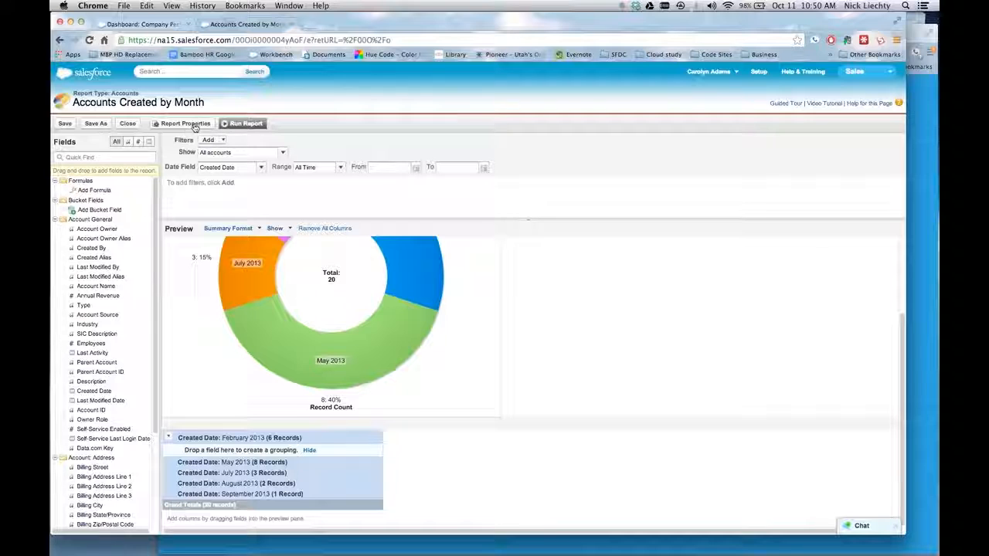
Start a new report, search the report types for "case" and create it with the Cases with Solutions type
click(78, 79)
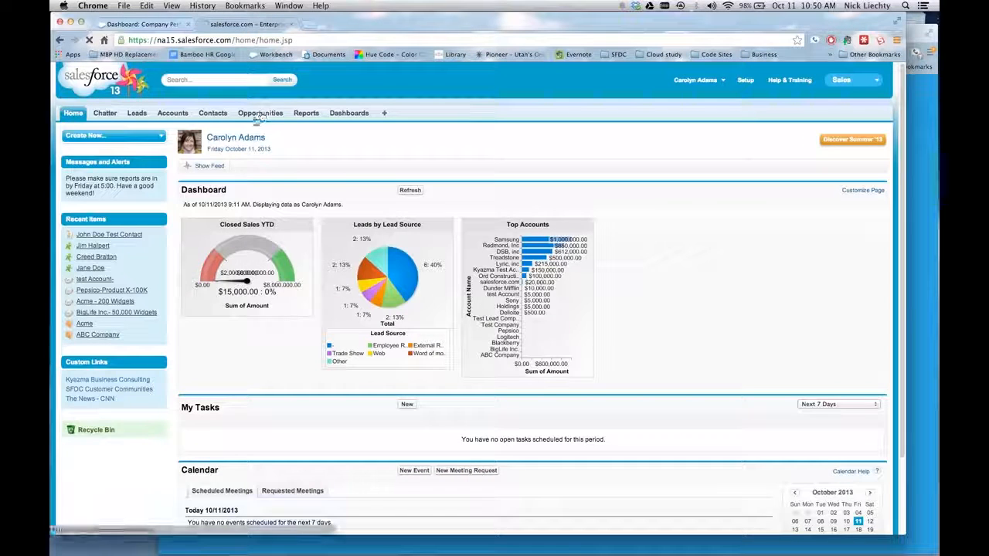
click(299, 113)
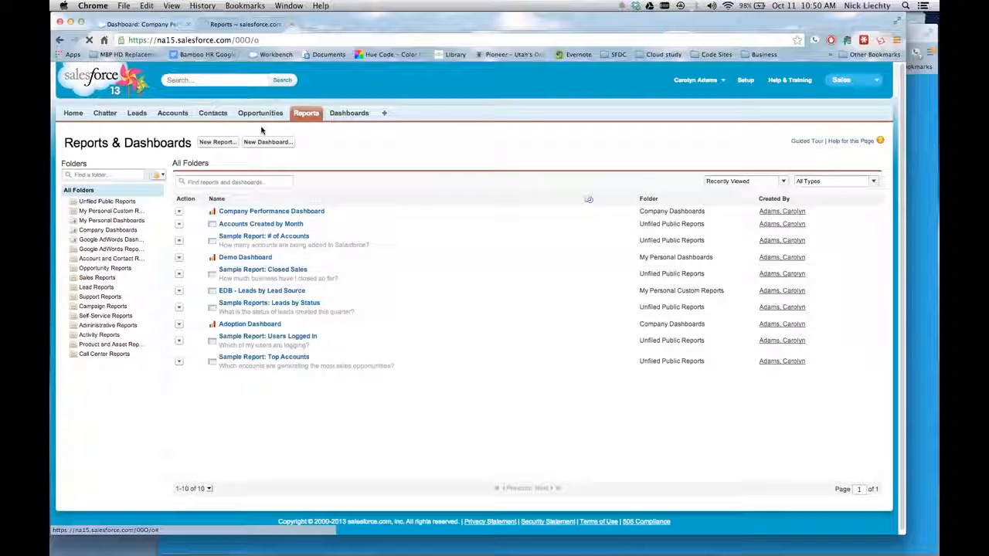
click(219, 143)
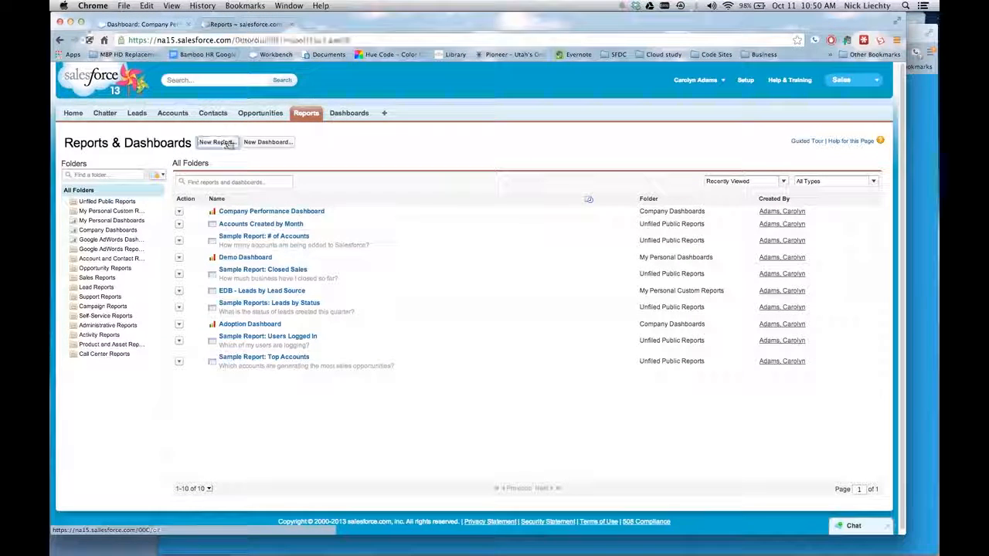
click(193, 190)
text(ca)
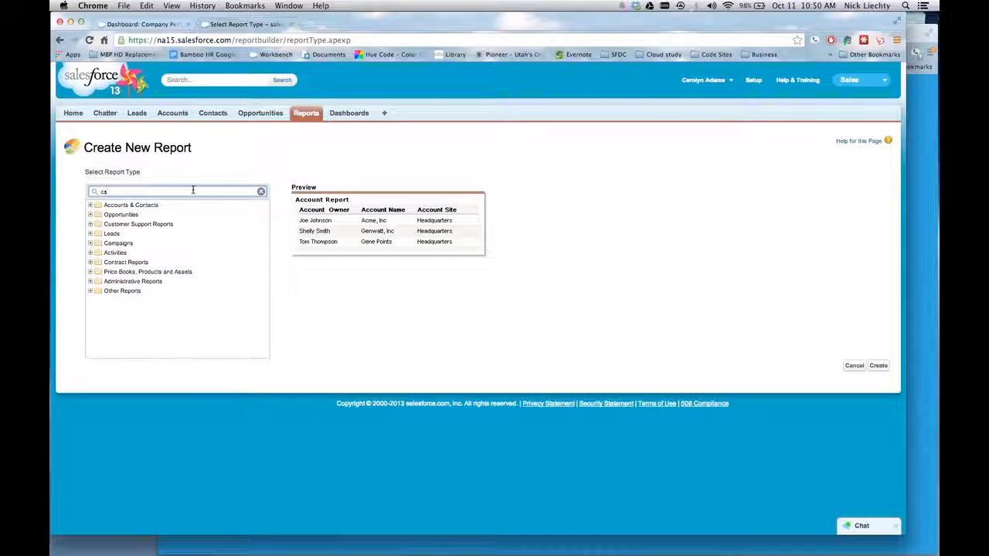
text(s)
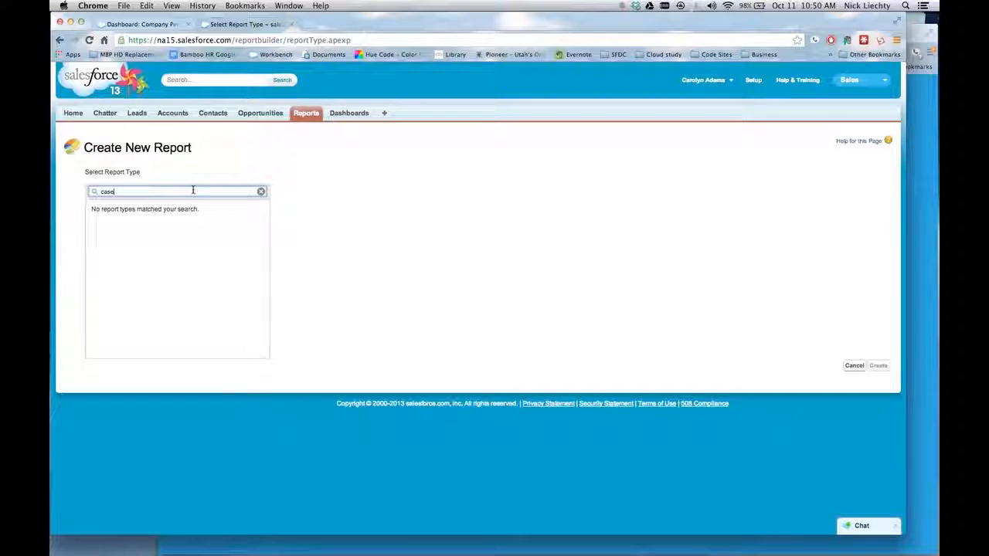
text(e)
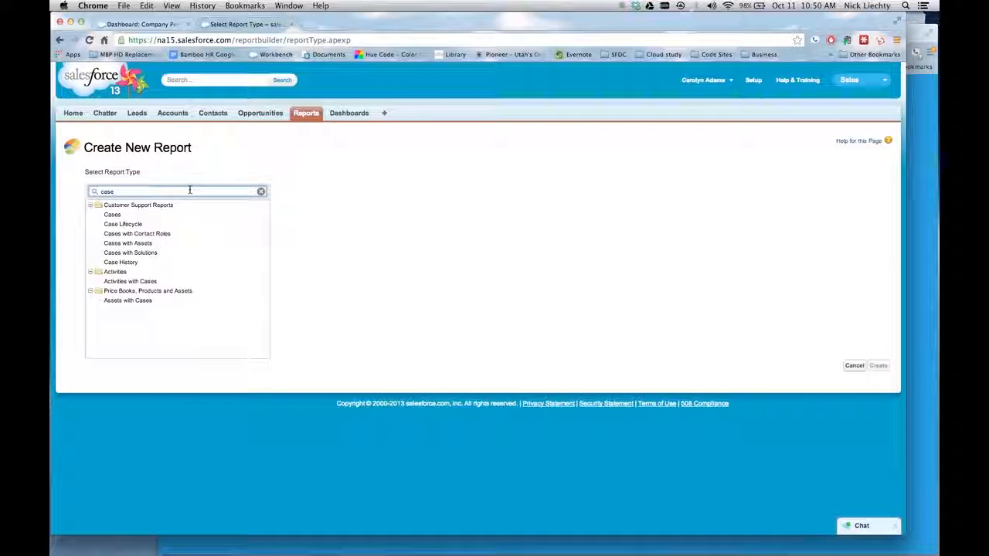
click(142, 253)
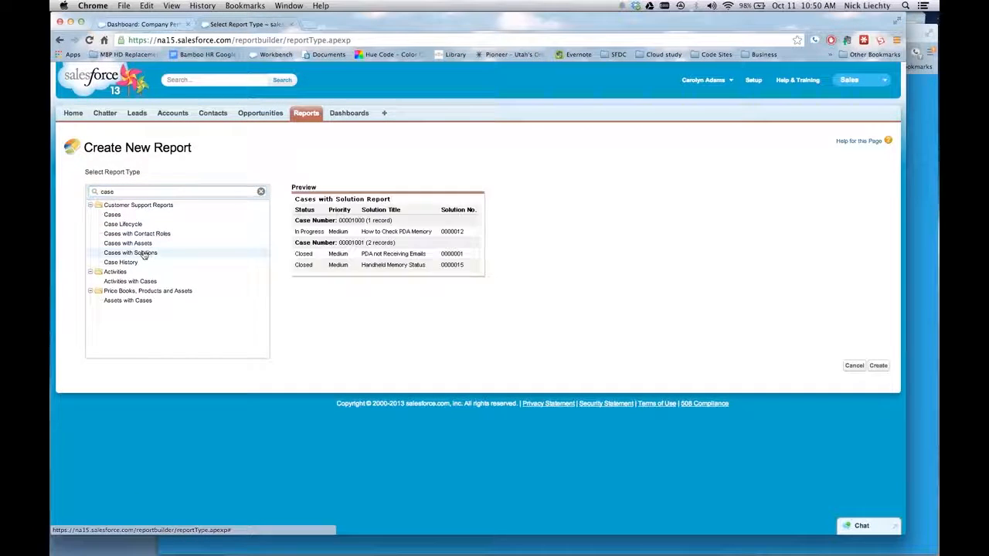
click(877, 367)
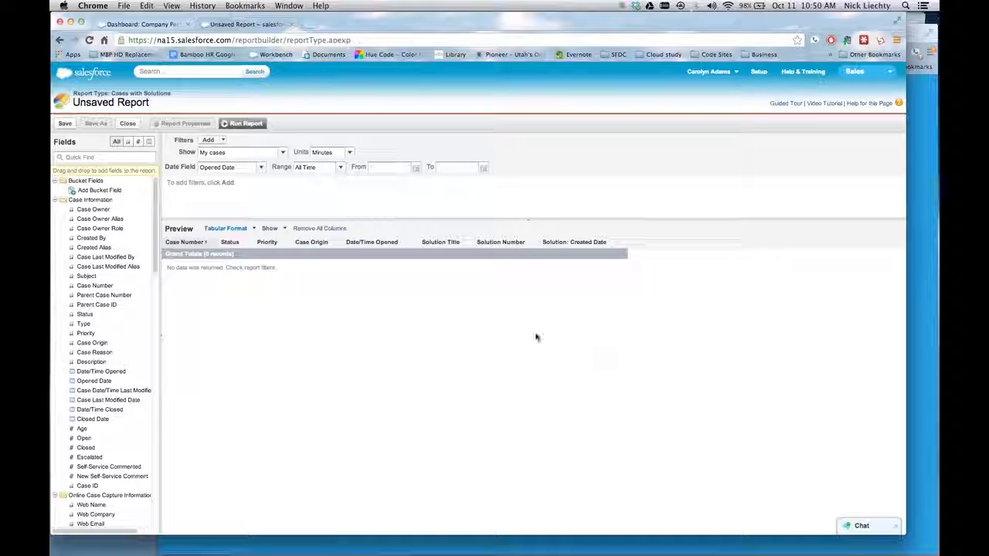
Show all cases in the unsaved report, and return to the reports list without saving it
click(249, 154)
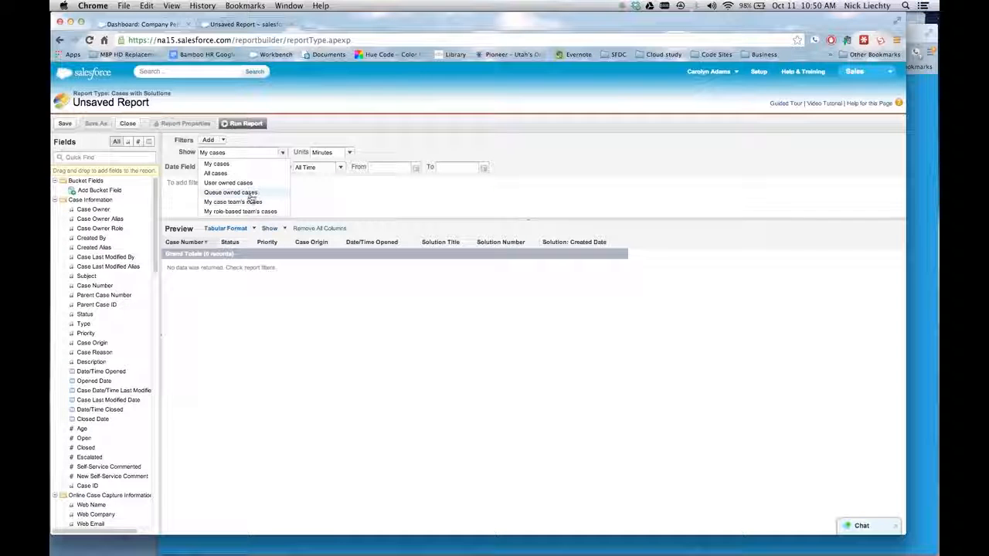
click(246, 173)
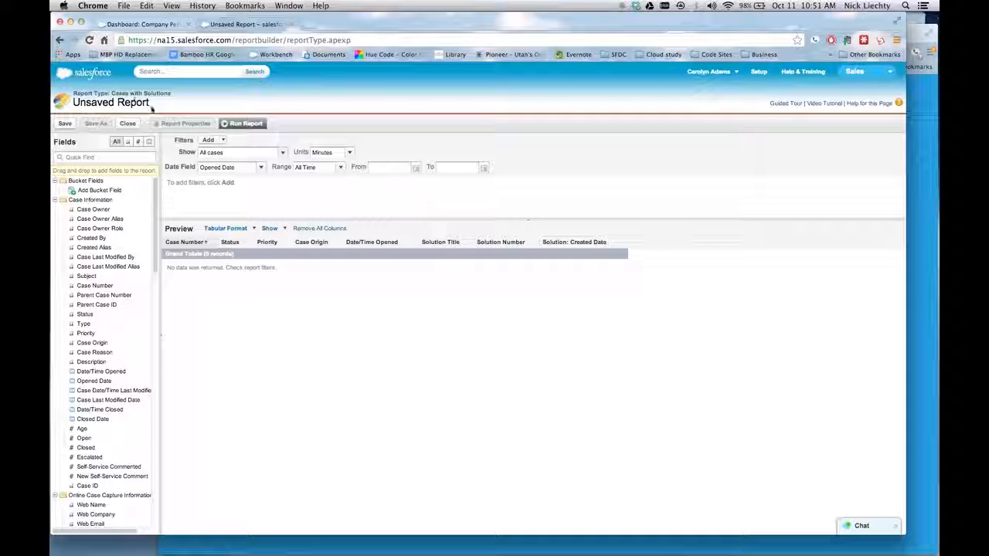
click(59, 41)
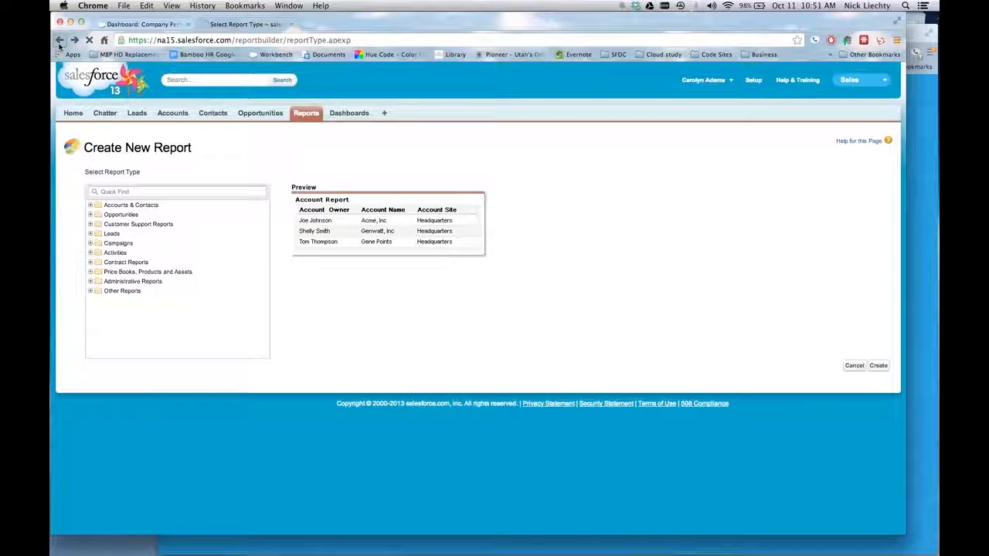
click(59, 41)
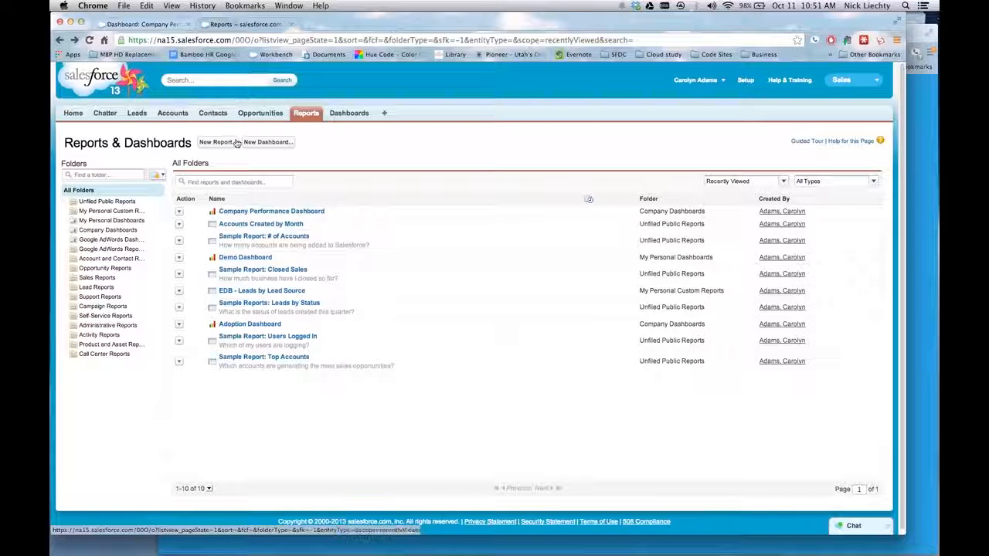
Create a new report of the Opportunities type and set its Close Date range to All Time
click(232, 143)
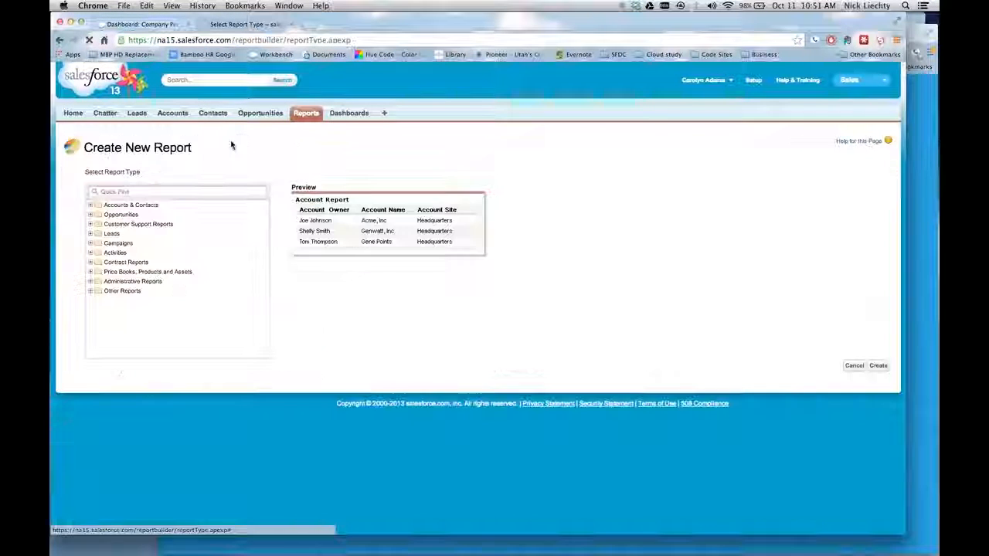
click(91, 214)
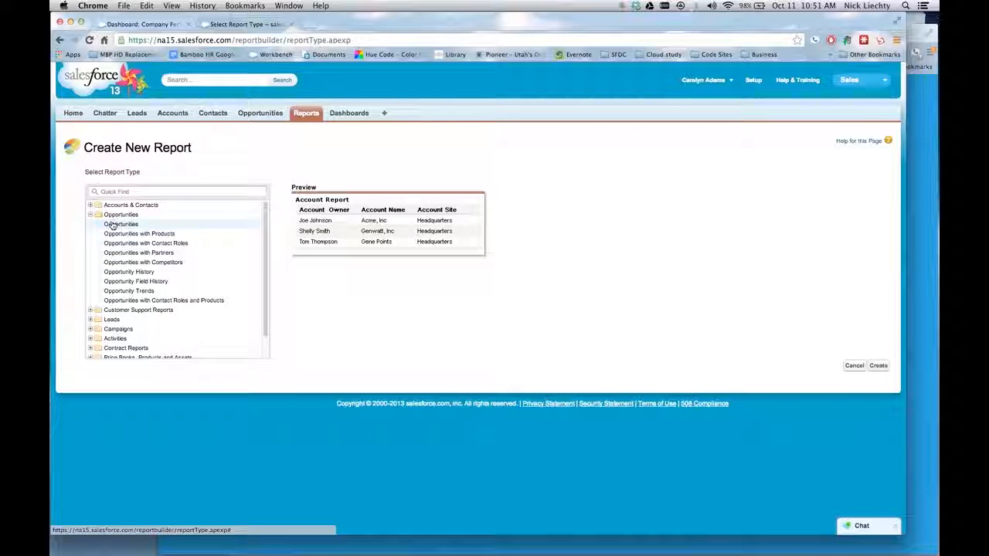
click(118, 224)
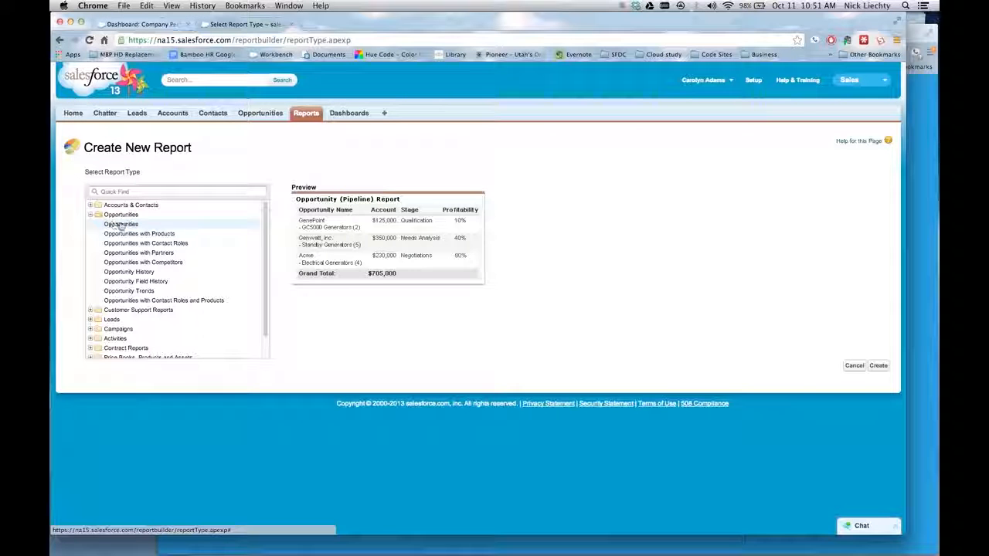
click(879, 367)
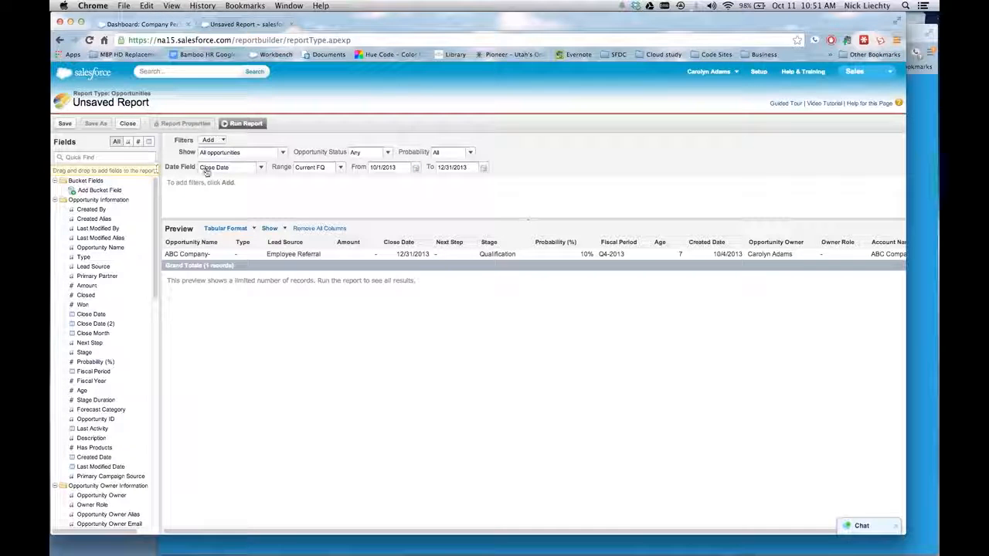
click(229, 168)
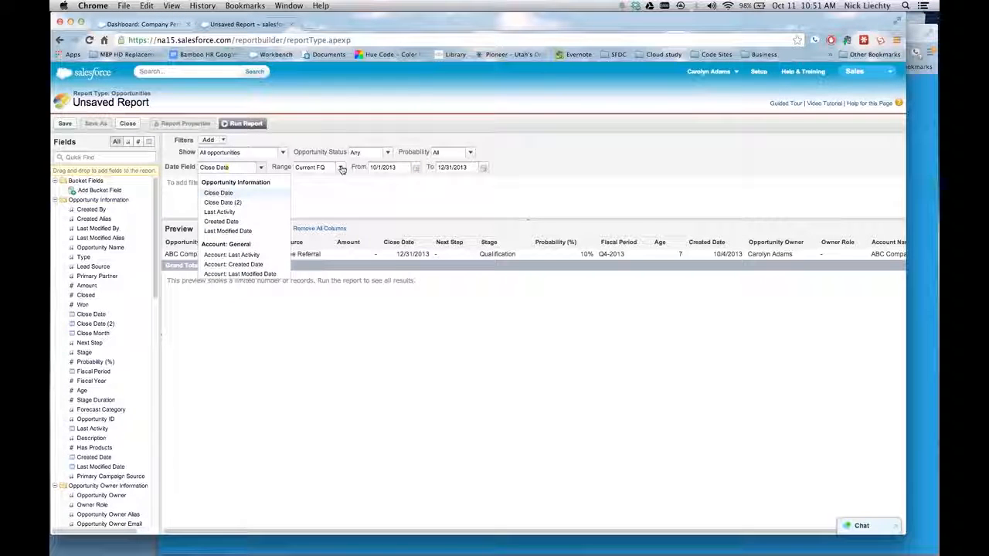
click(340, 168)
click(336, 178)
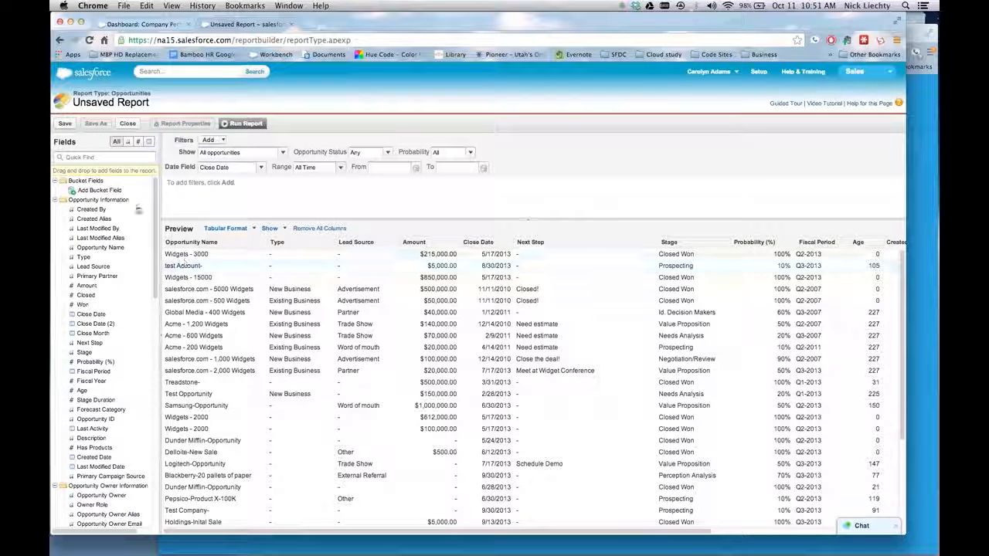
Search the report fields for "accoun" and try to add Account Name beside the Opportunity Name column
click(109, 157)
text(accoun)
drag(107, 190, 161, 238)
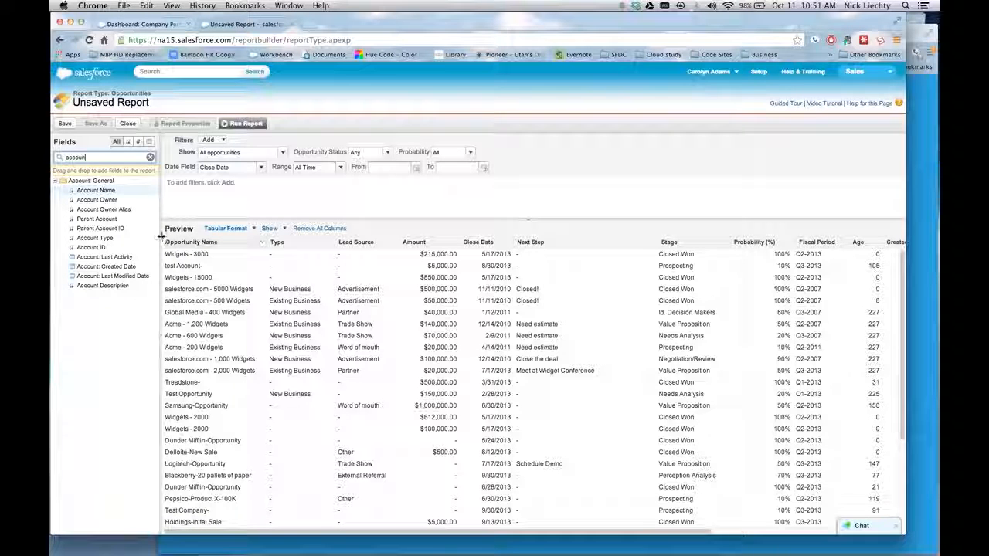
drag(117, 193, 164, 245)
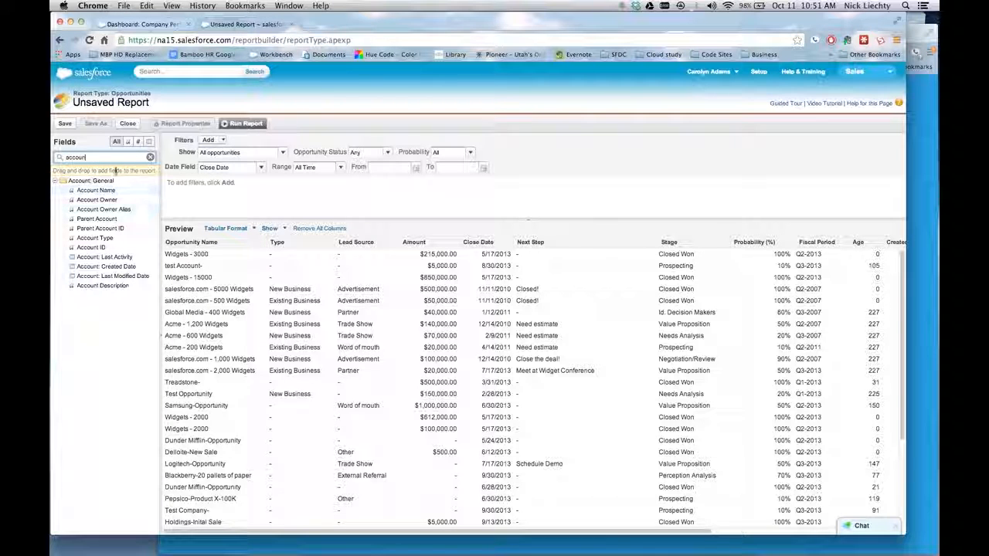
drag(118, 191, 230, 246)
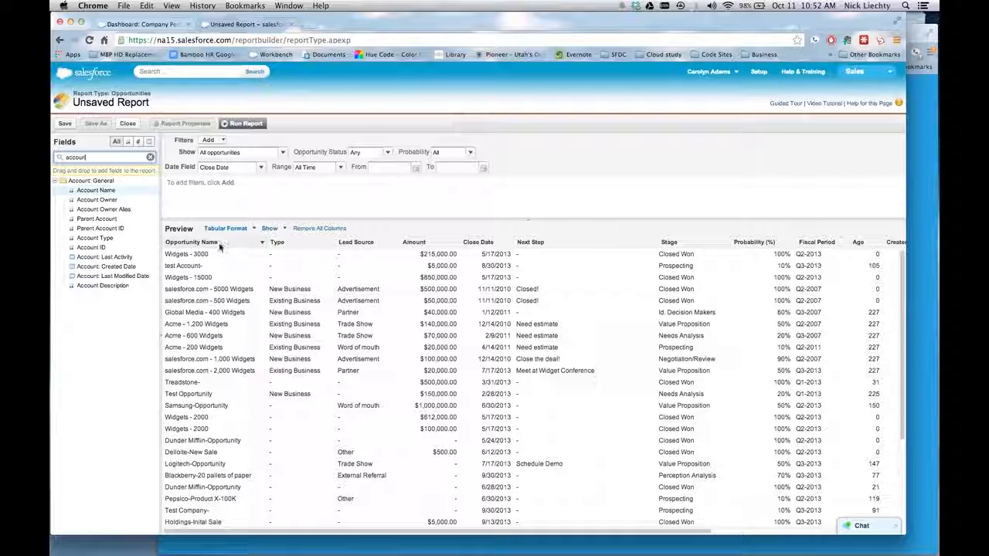
scroll(696, 290, right, 3)
scroll(712, 290, right, 3)
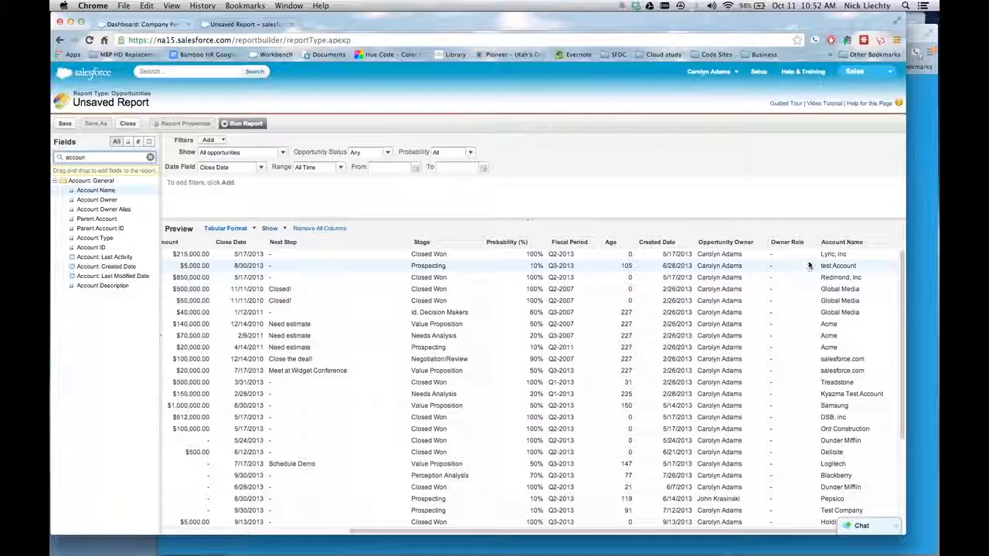
Move the Account Name column to the front of the report, before Opportunity Name, and sort the rows by it in ascending order
drag(830, 244, 229, 248)
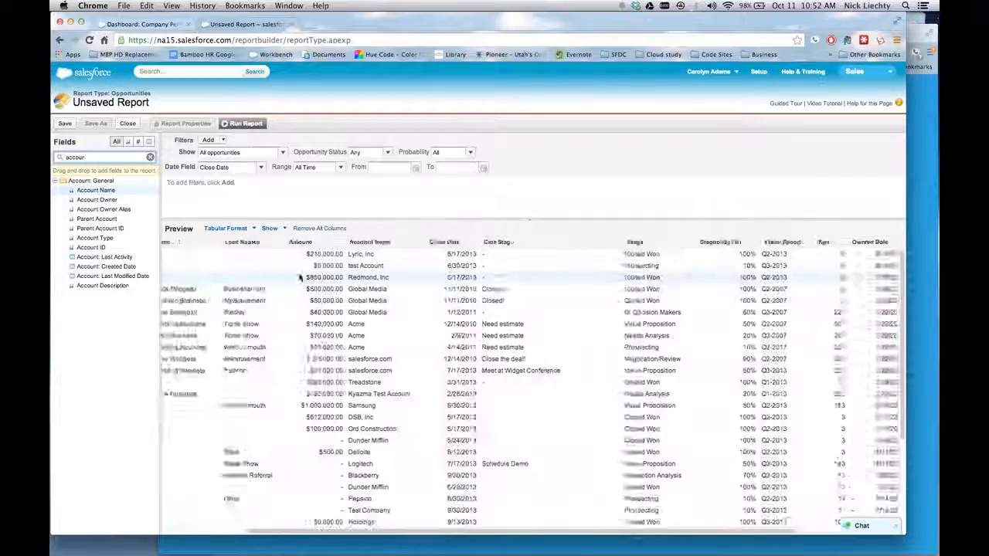
drag(502, 244, 203, 248)
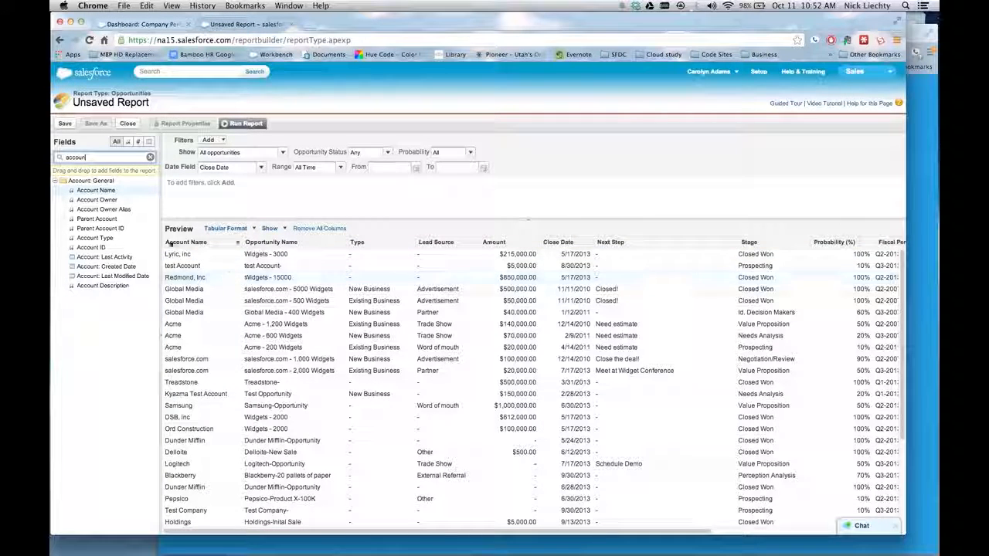
click(180, 244)
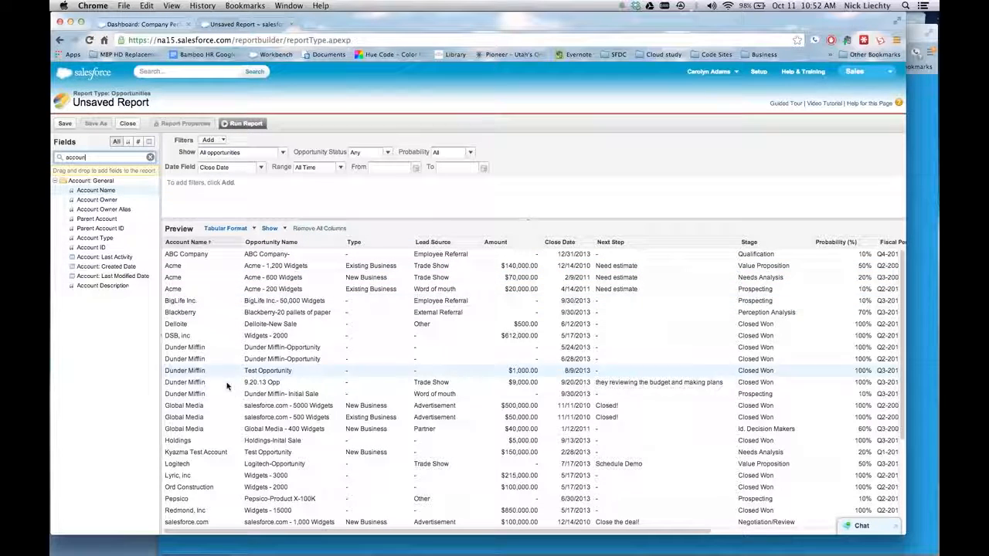
Change the report to Summary format and group its records by Account Name
click(233, 230)
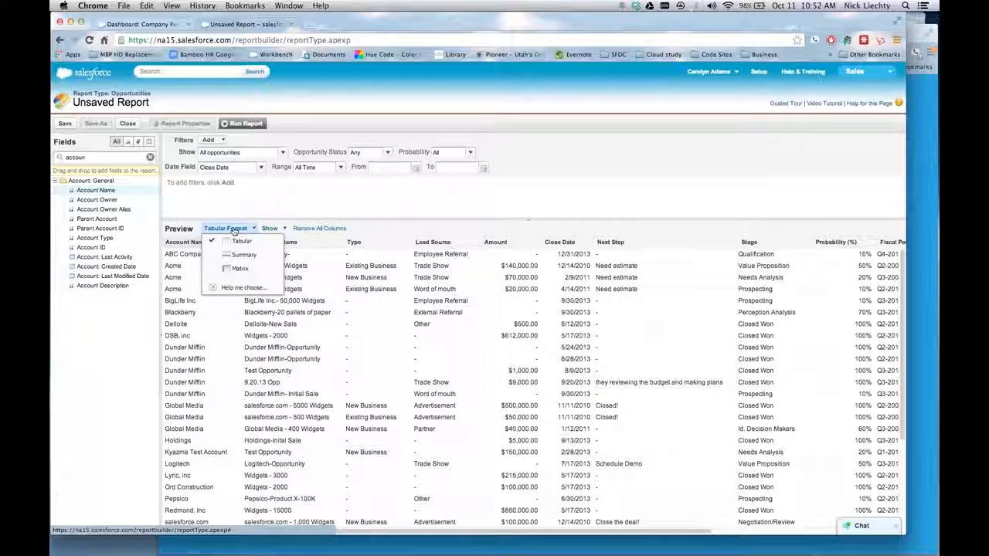
click(246, 256)
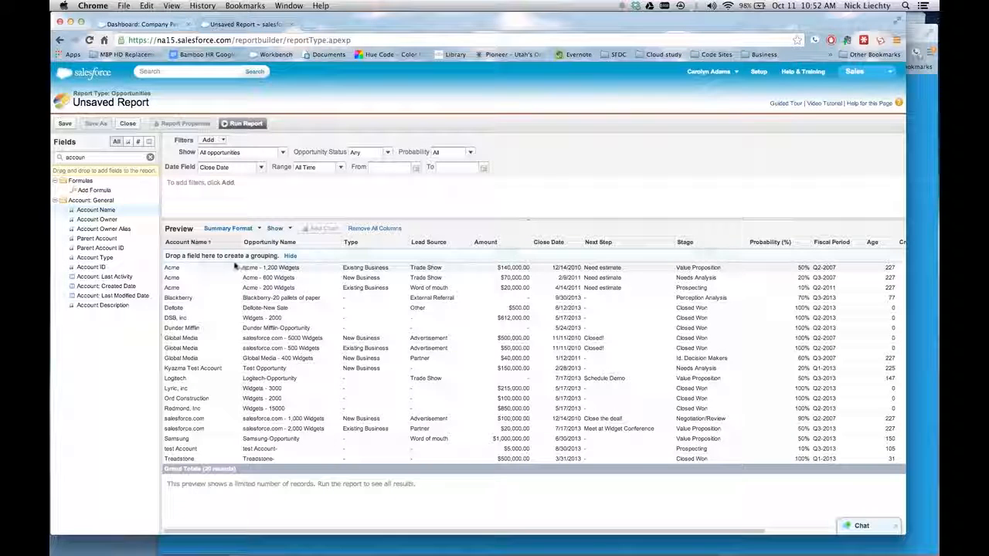
drag(205, 246, 207, 255)
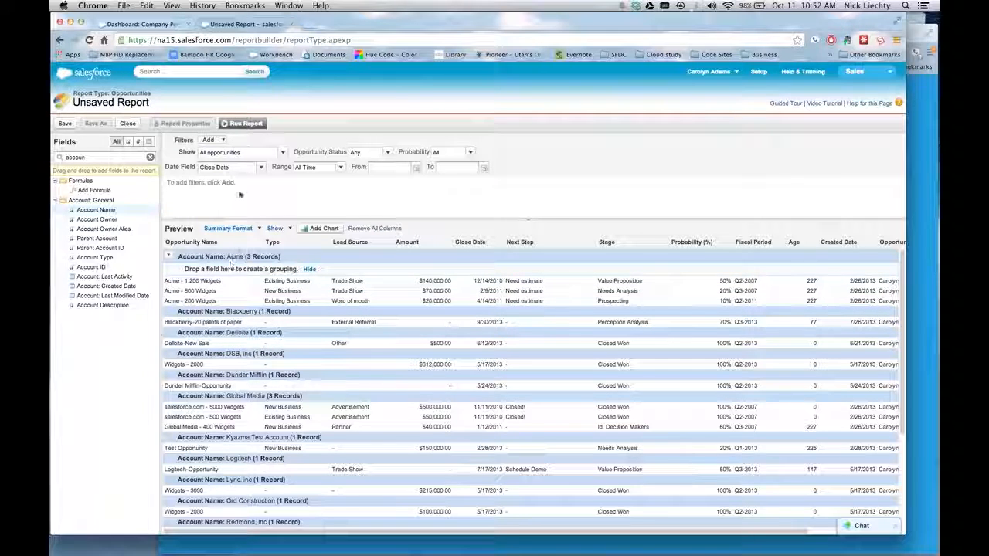
Run the report and look through the opportunities listed under each account
click(235, 127)
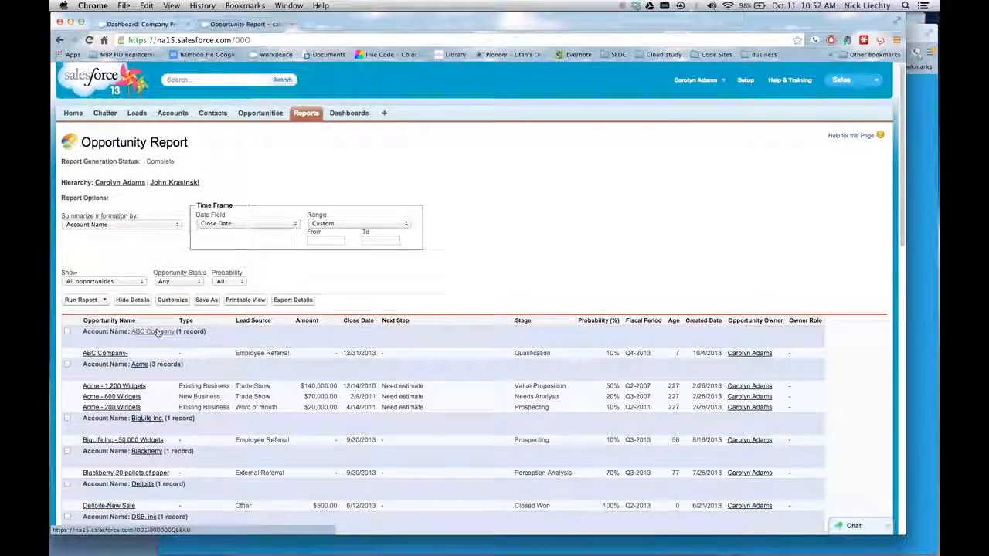
scroll(166, 329, down, 1)
scroll(176, 338, down, 6)
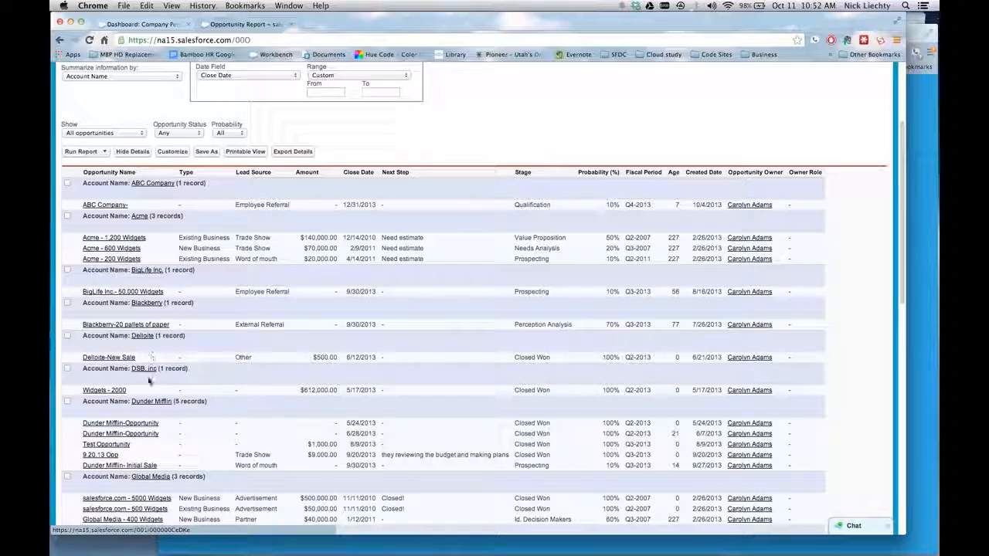
scroll(187, 425, down, 3)
scroll(187, 425, down, 15)
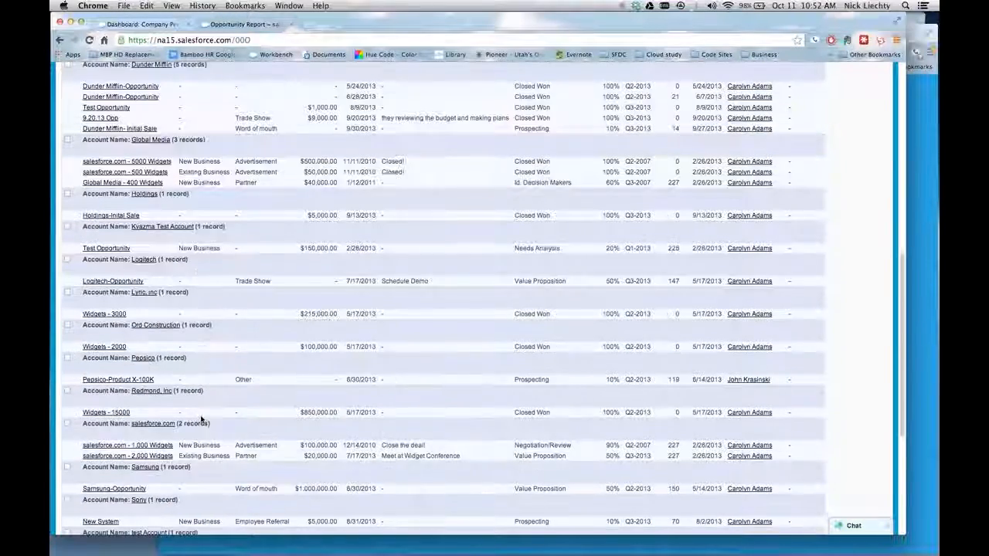
scroll(209, 414, up, 13)
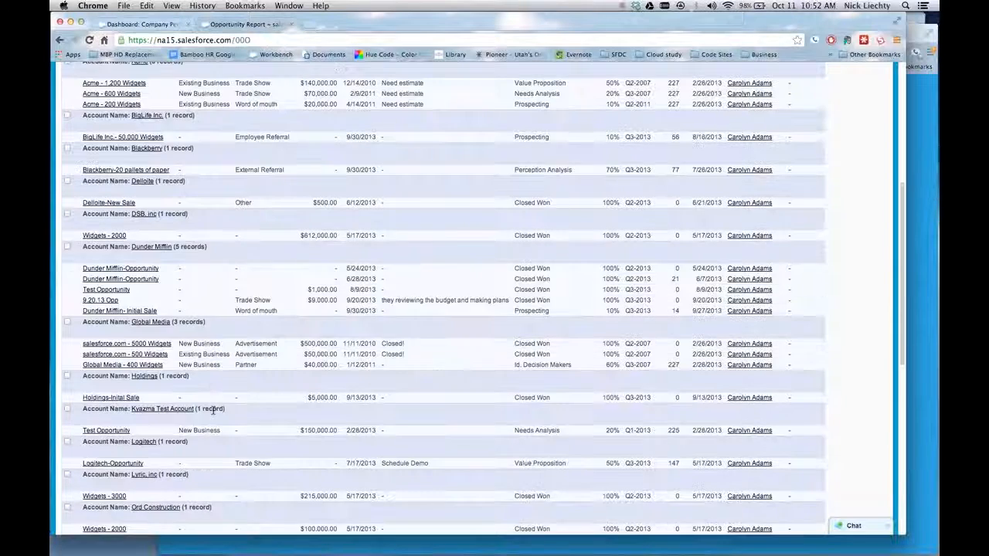